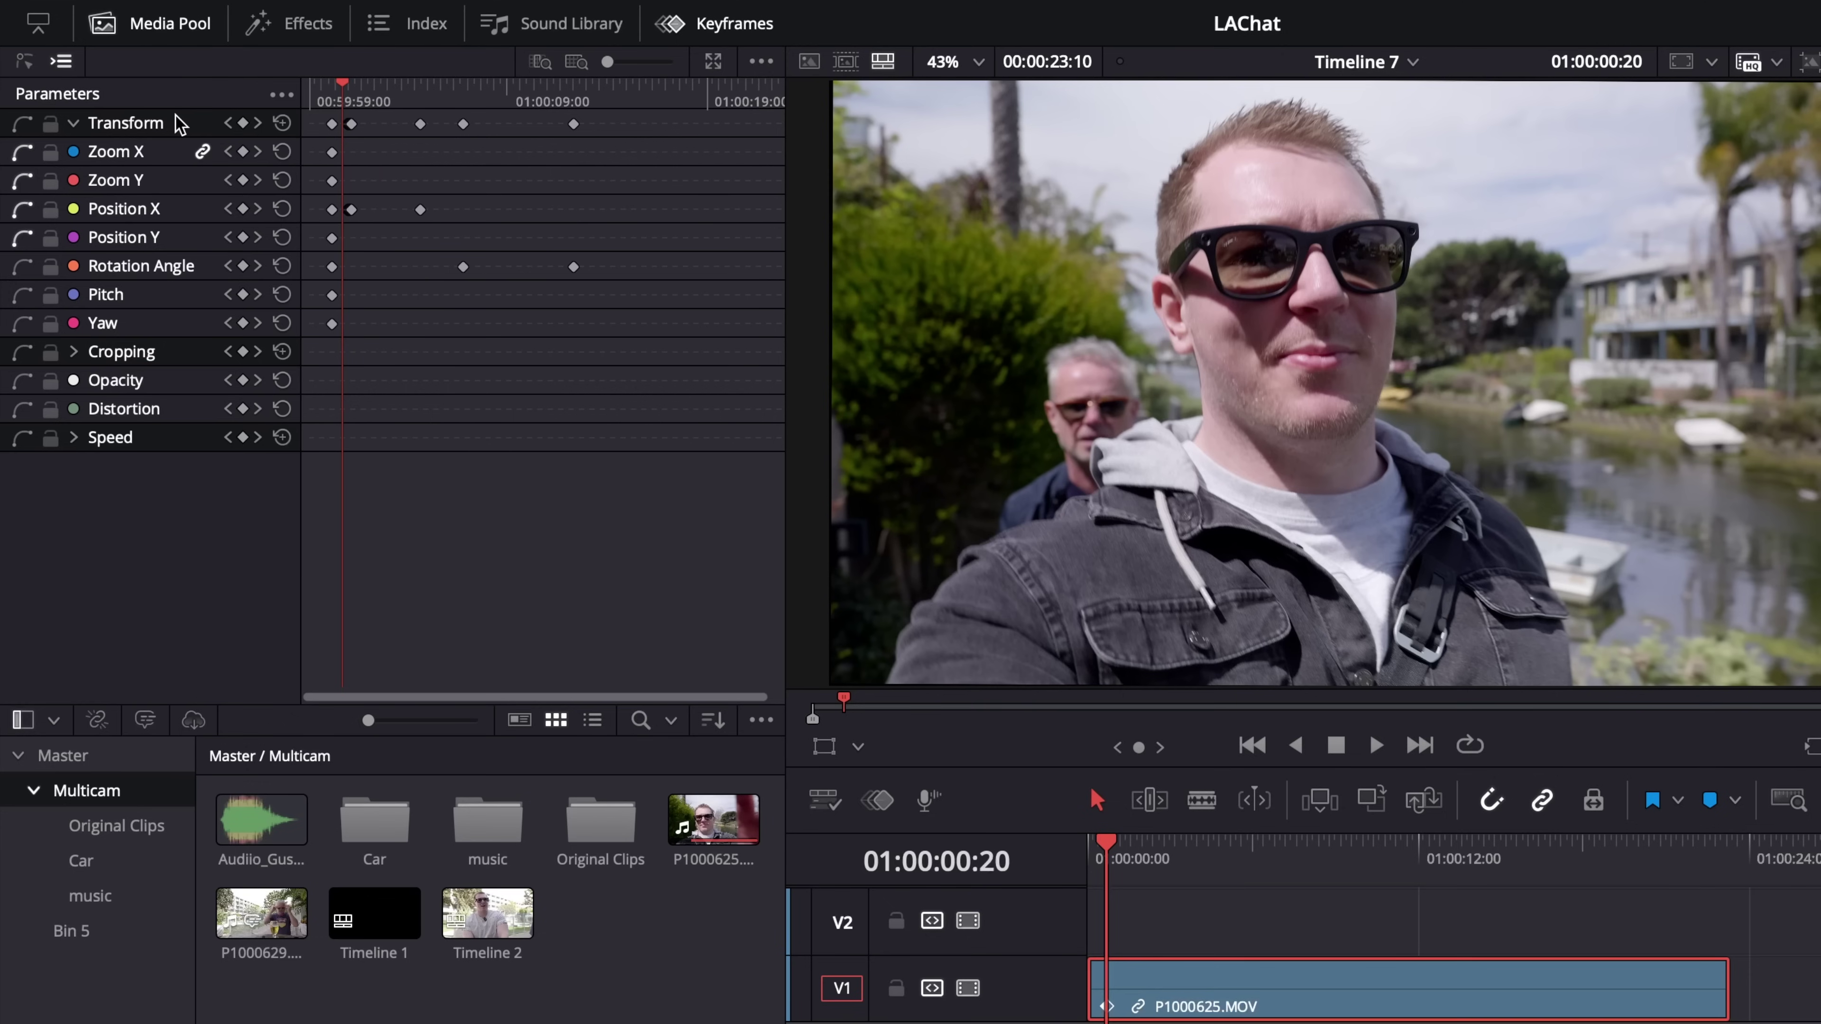
- Select the third keyframe in the Transform row and expand the keyframes into the separate Keyframe Editor window
click(421, 124)
mouse_move(423, 129)
mouse_down()
mouse_move(390, 130)
mouse_move(427, 130)
mouse_up()
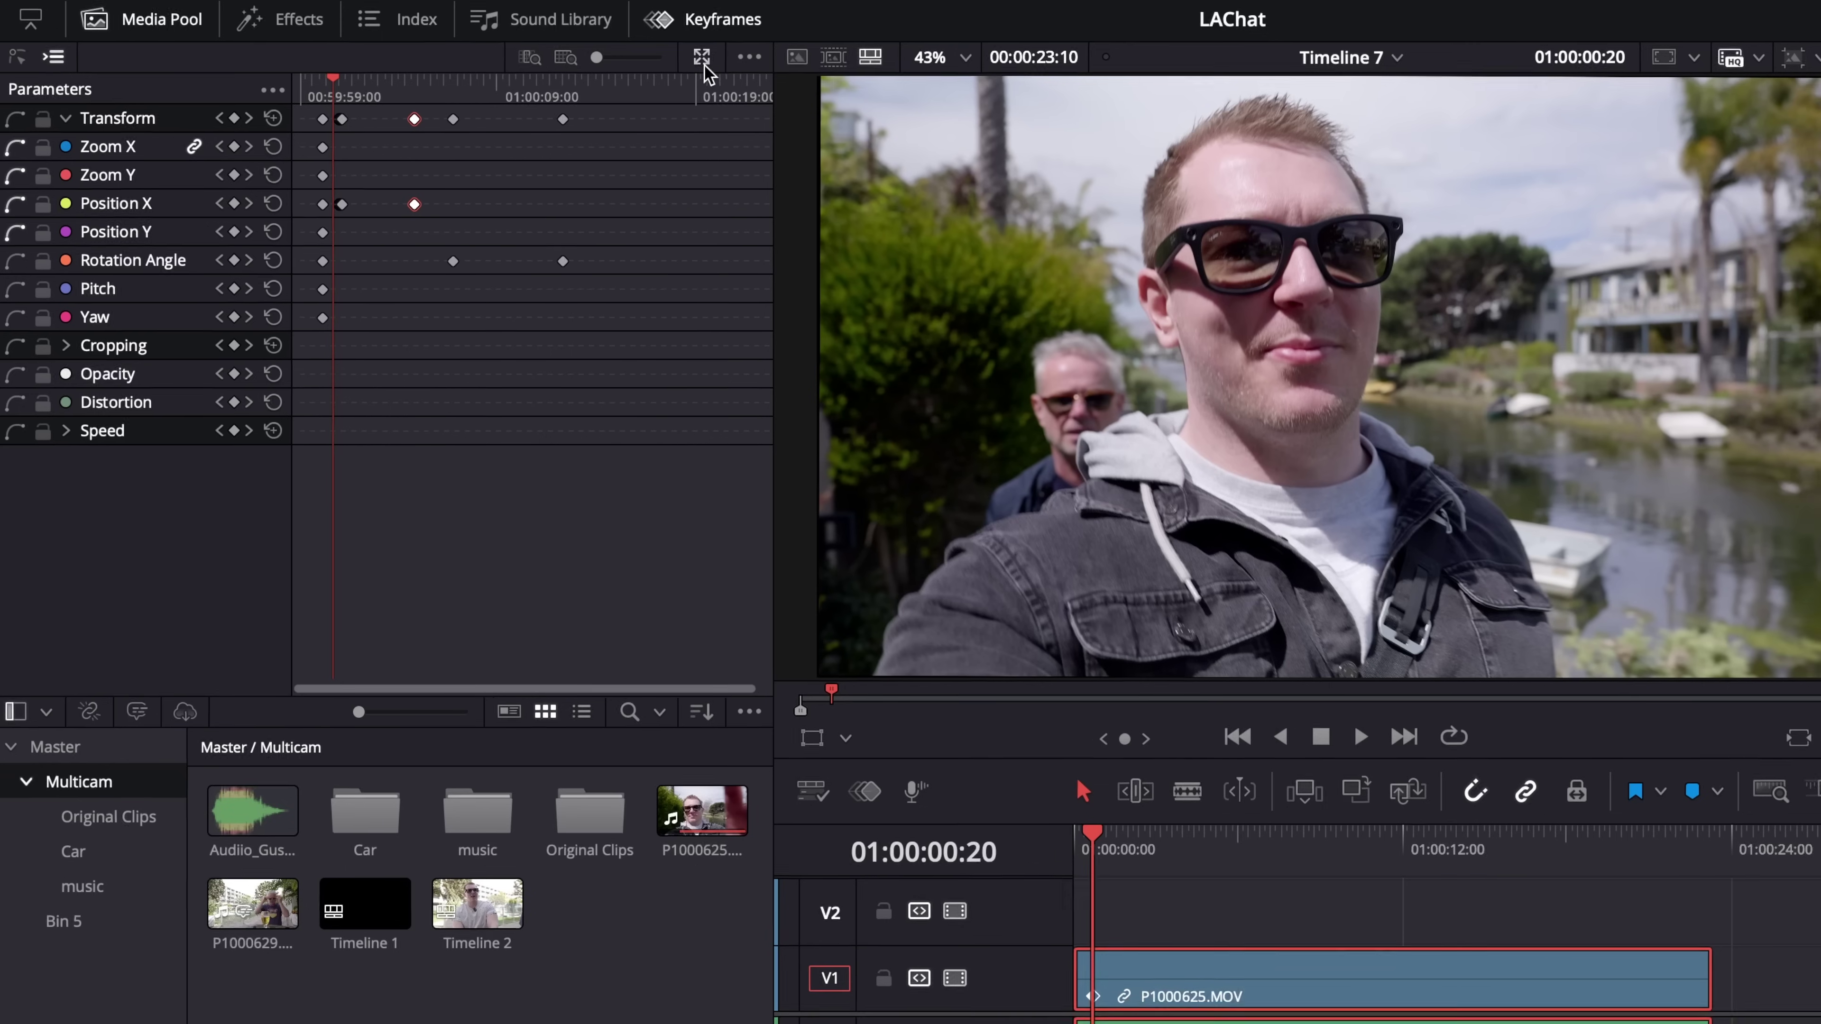
click(713, 61)
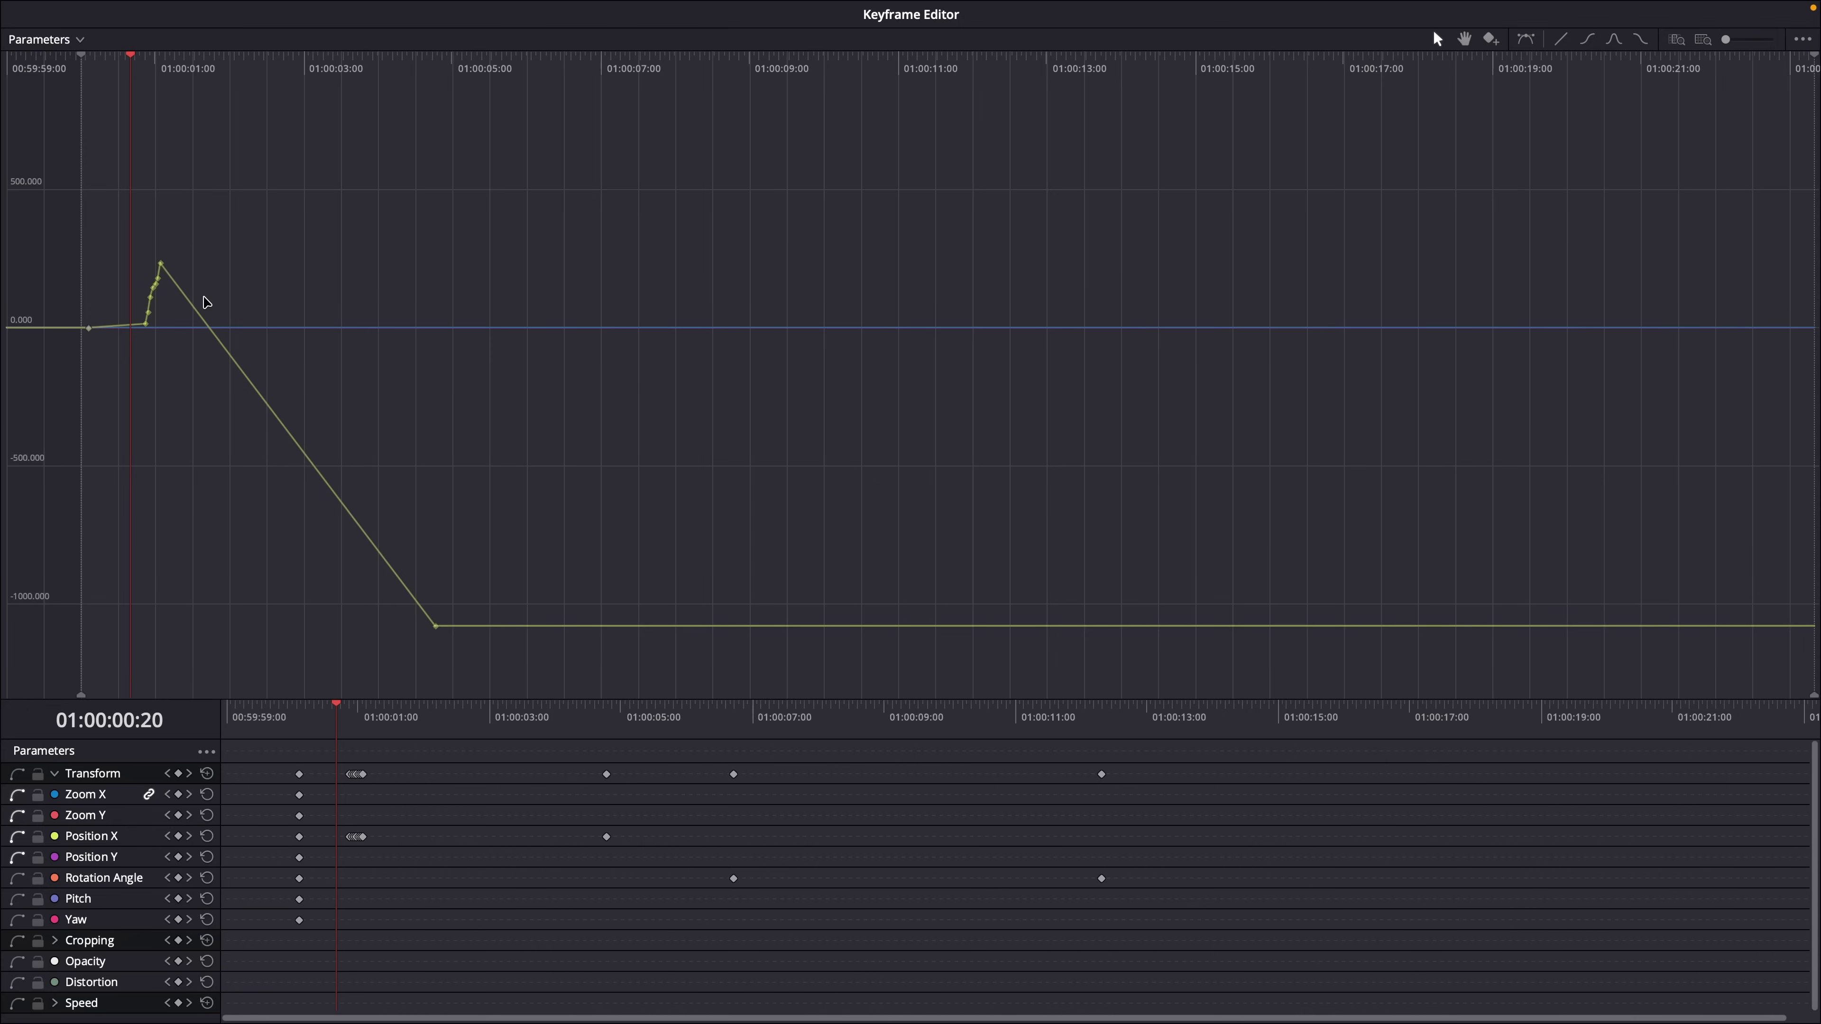
- Apply an ease to the last Position X keyframe on the curve and shorten its incoming handle
drag(439, 638, 378, 578)
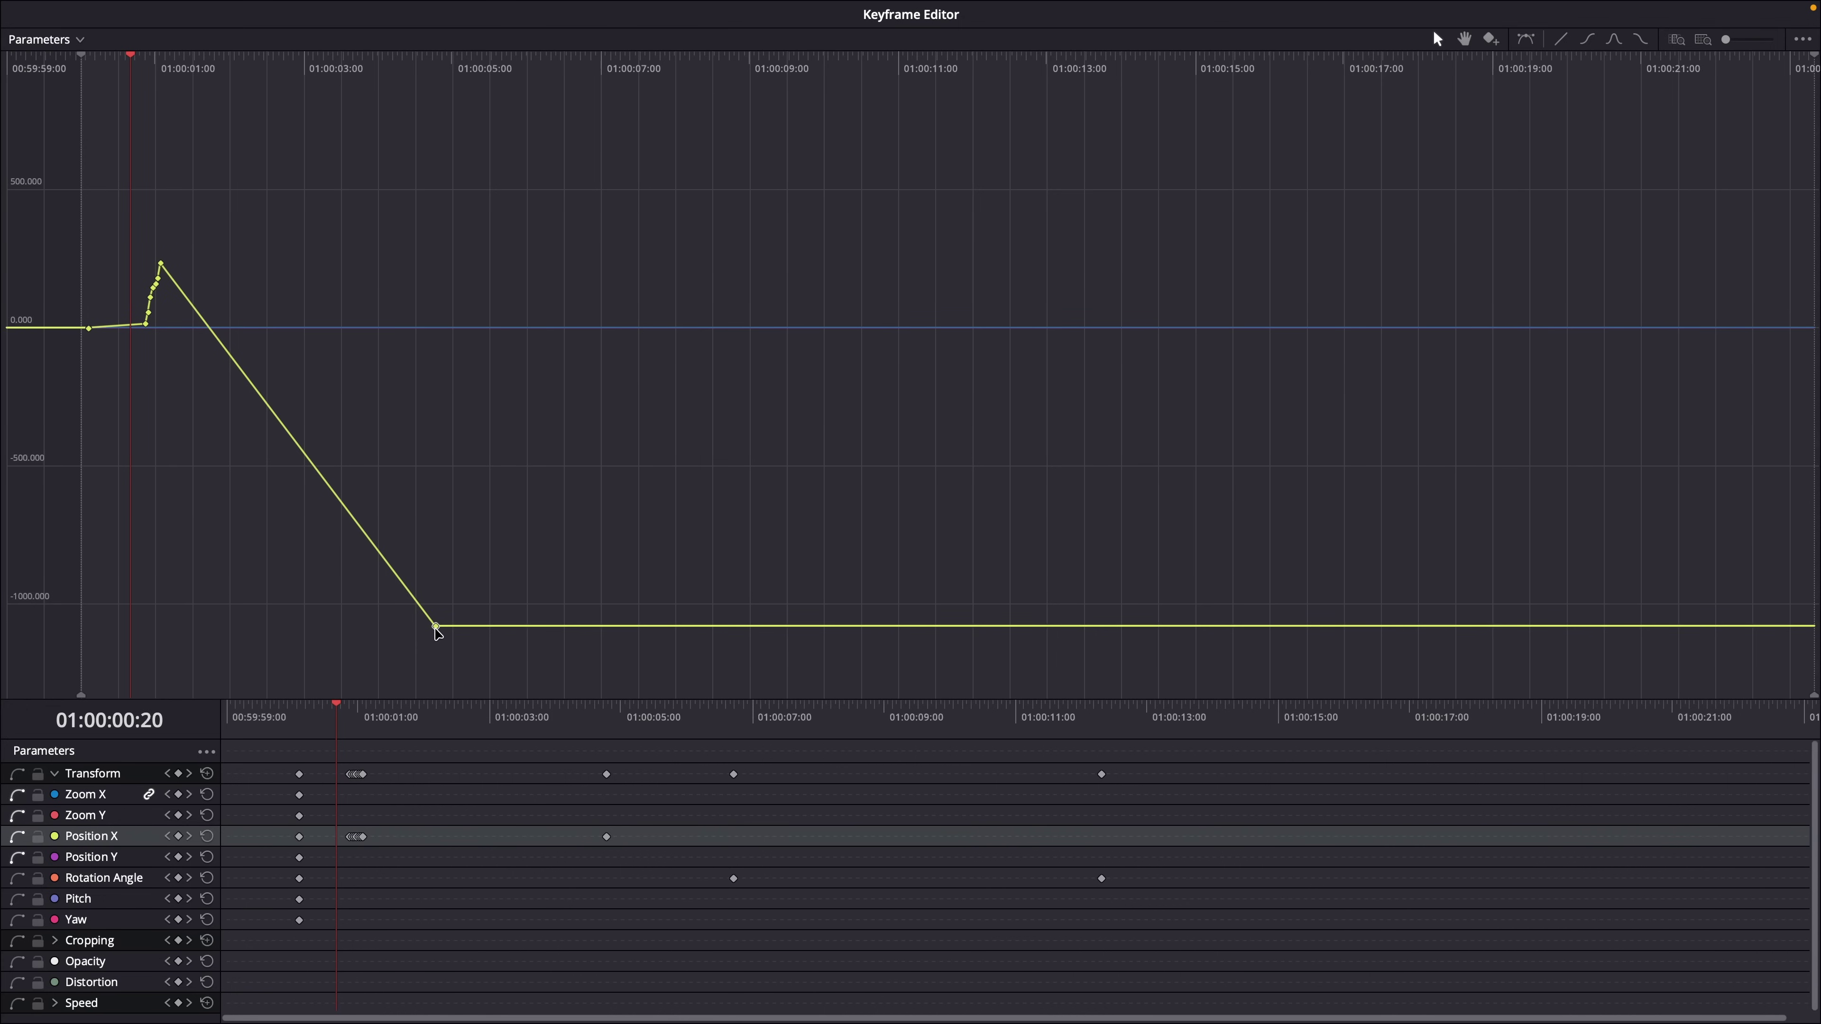
click(1587, 39)
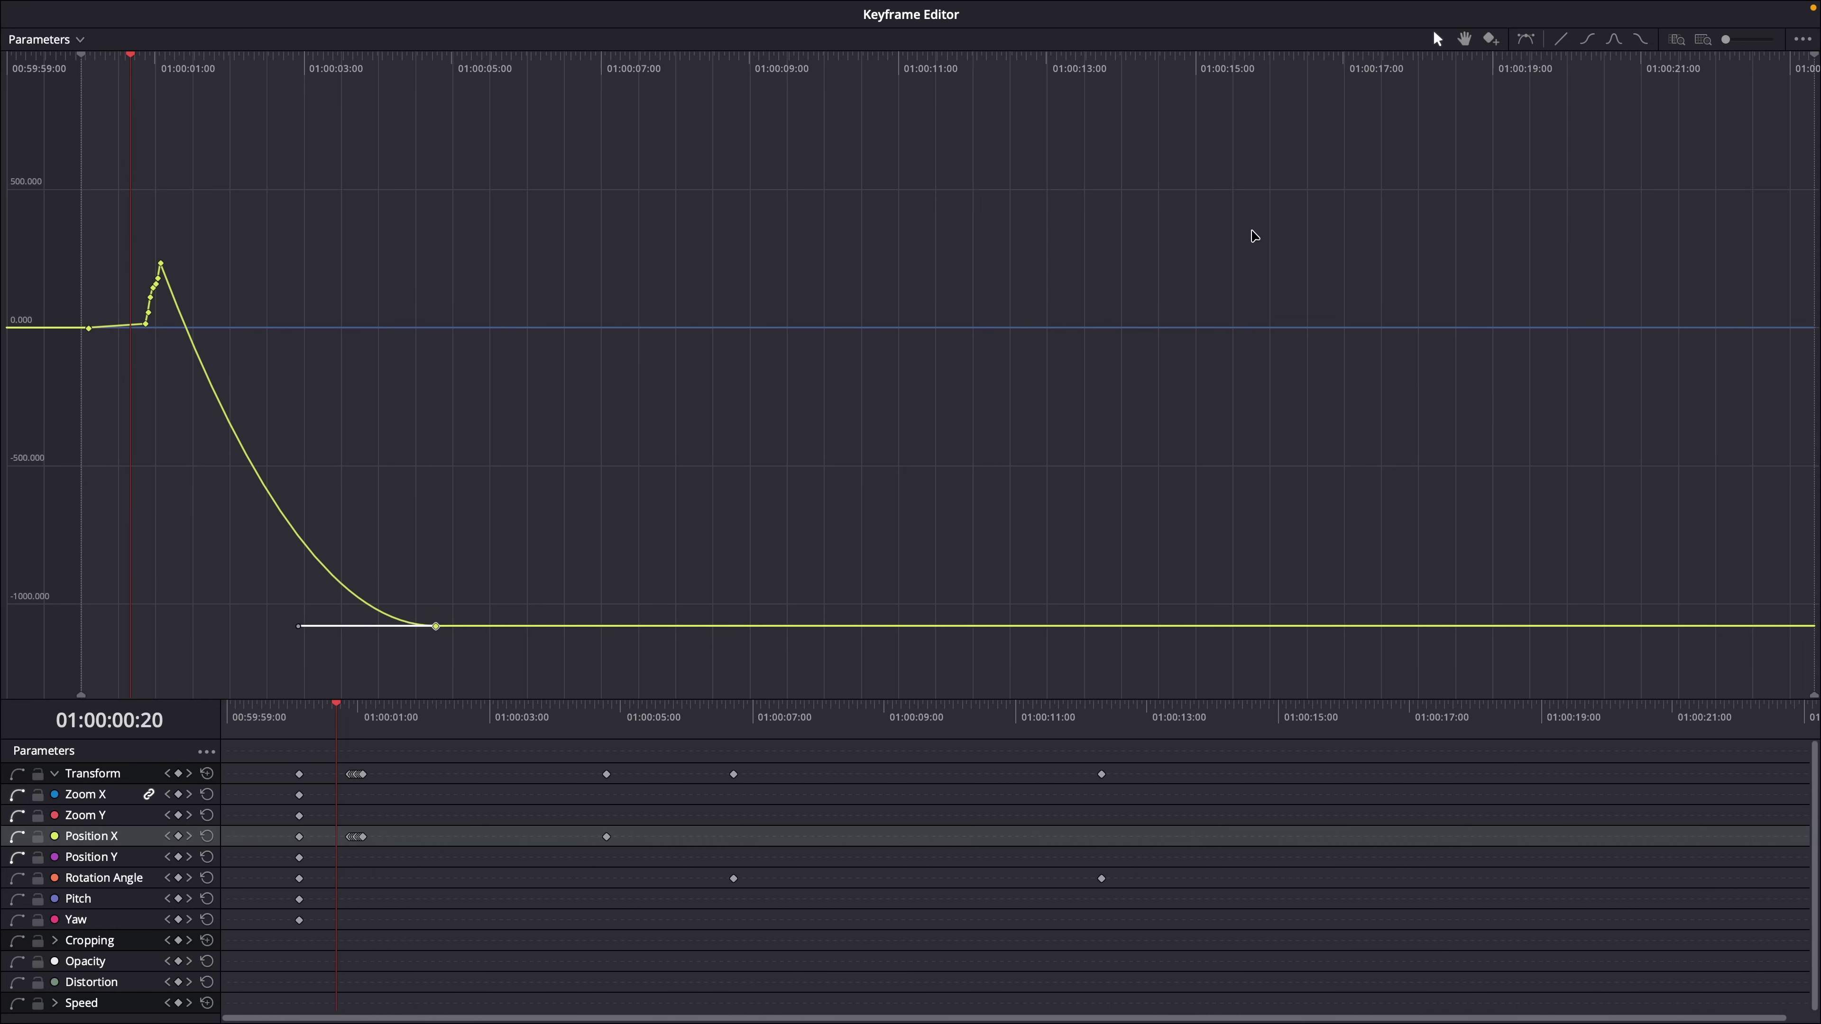
drag(299, 627, 337, 631)
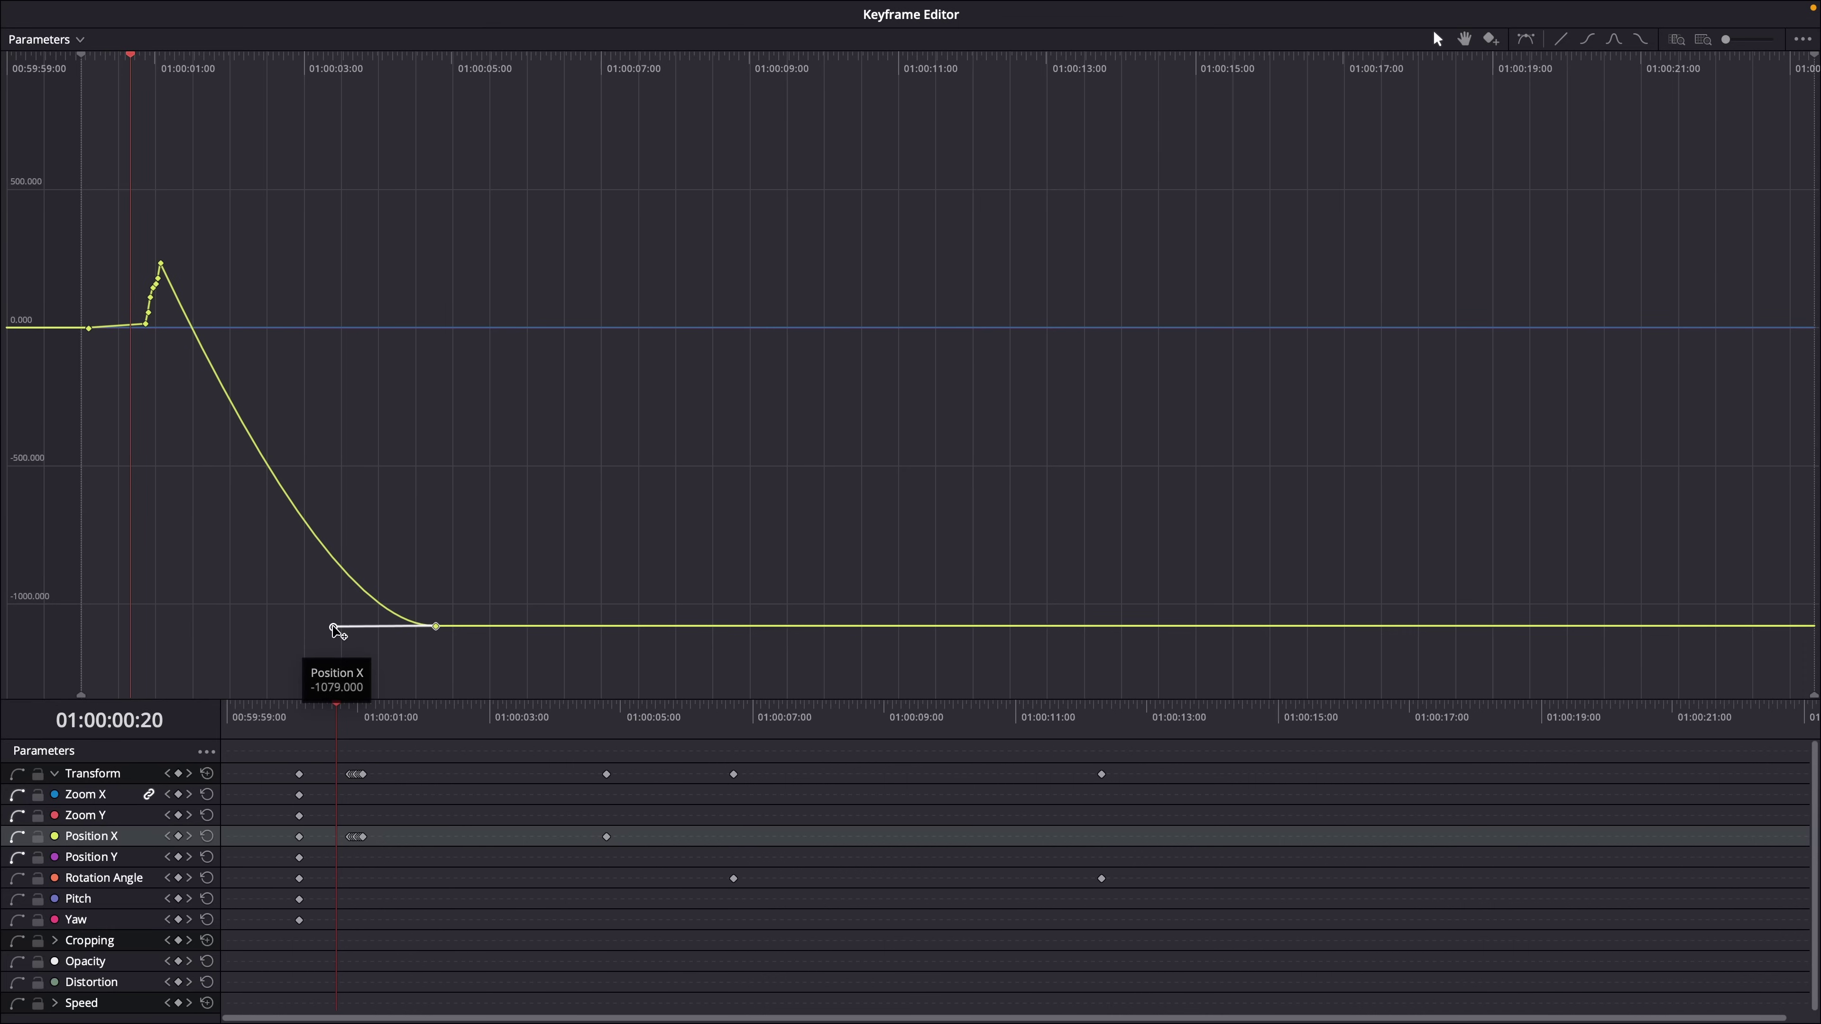
click(708, 186)
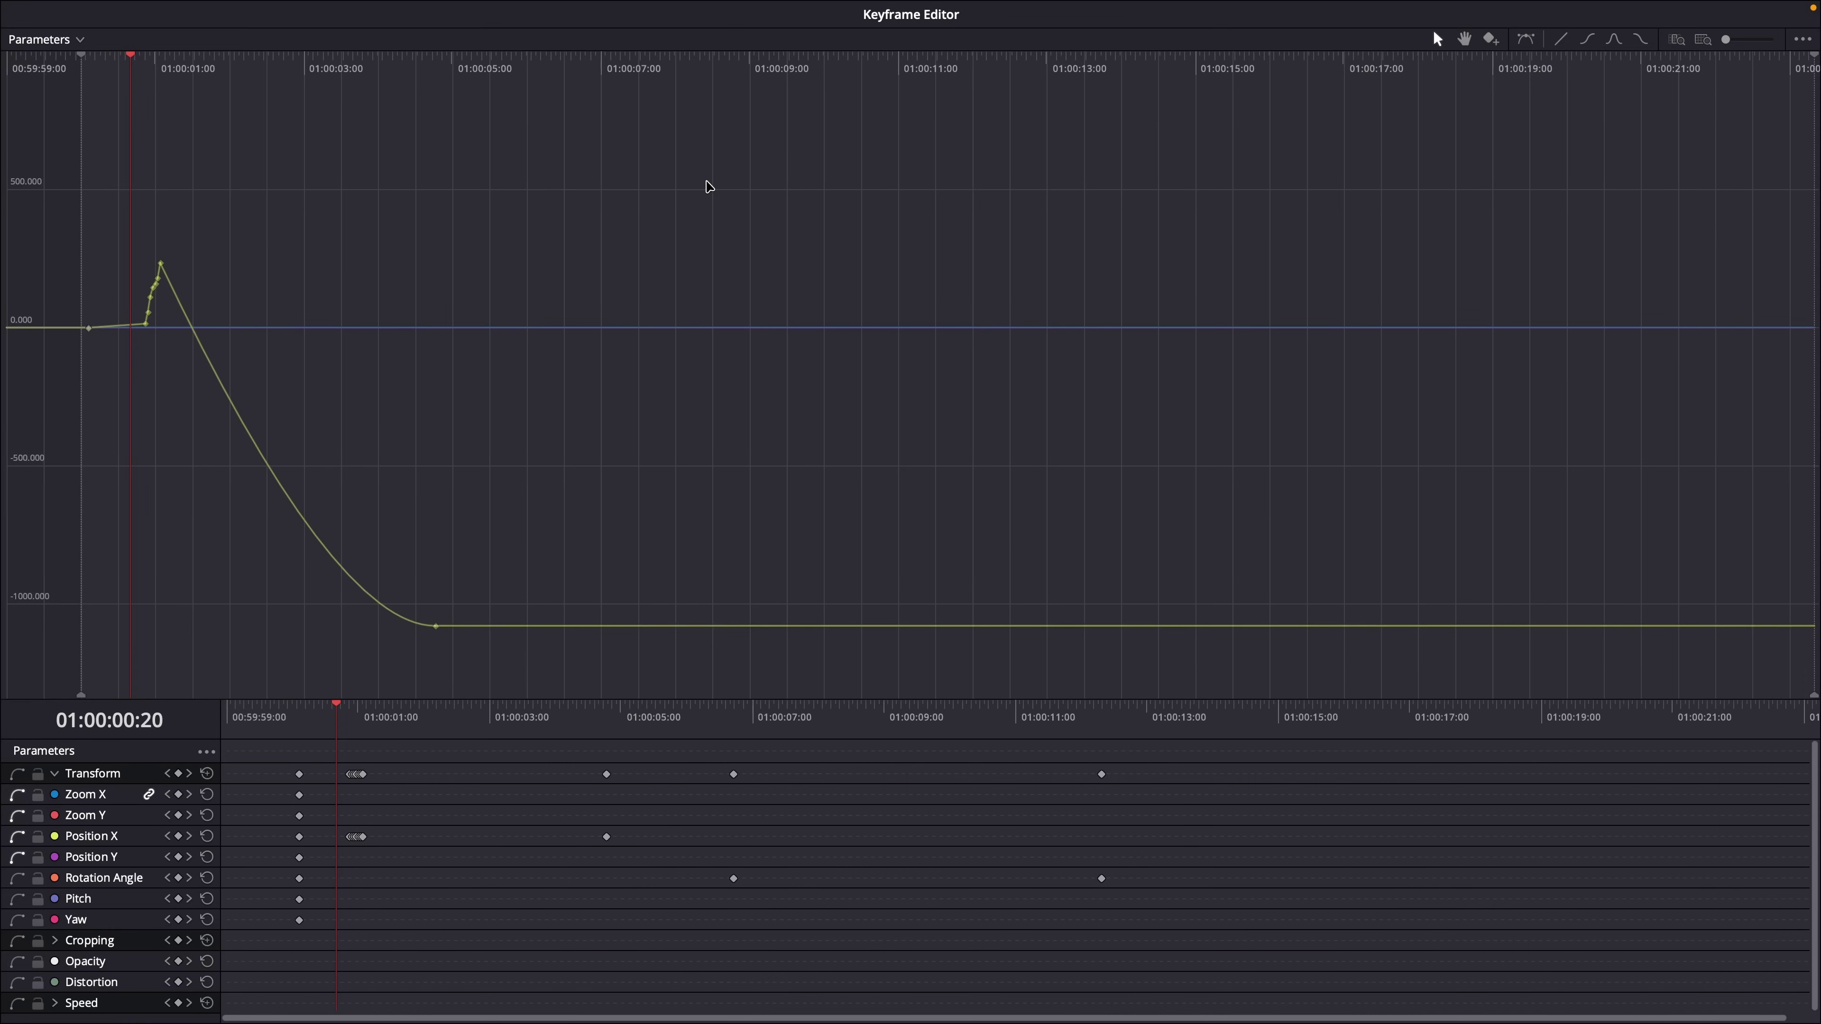
- Add a Position X keyframe midway down the descending curve and move it slightly later and higher
alt+click(270, 469)
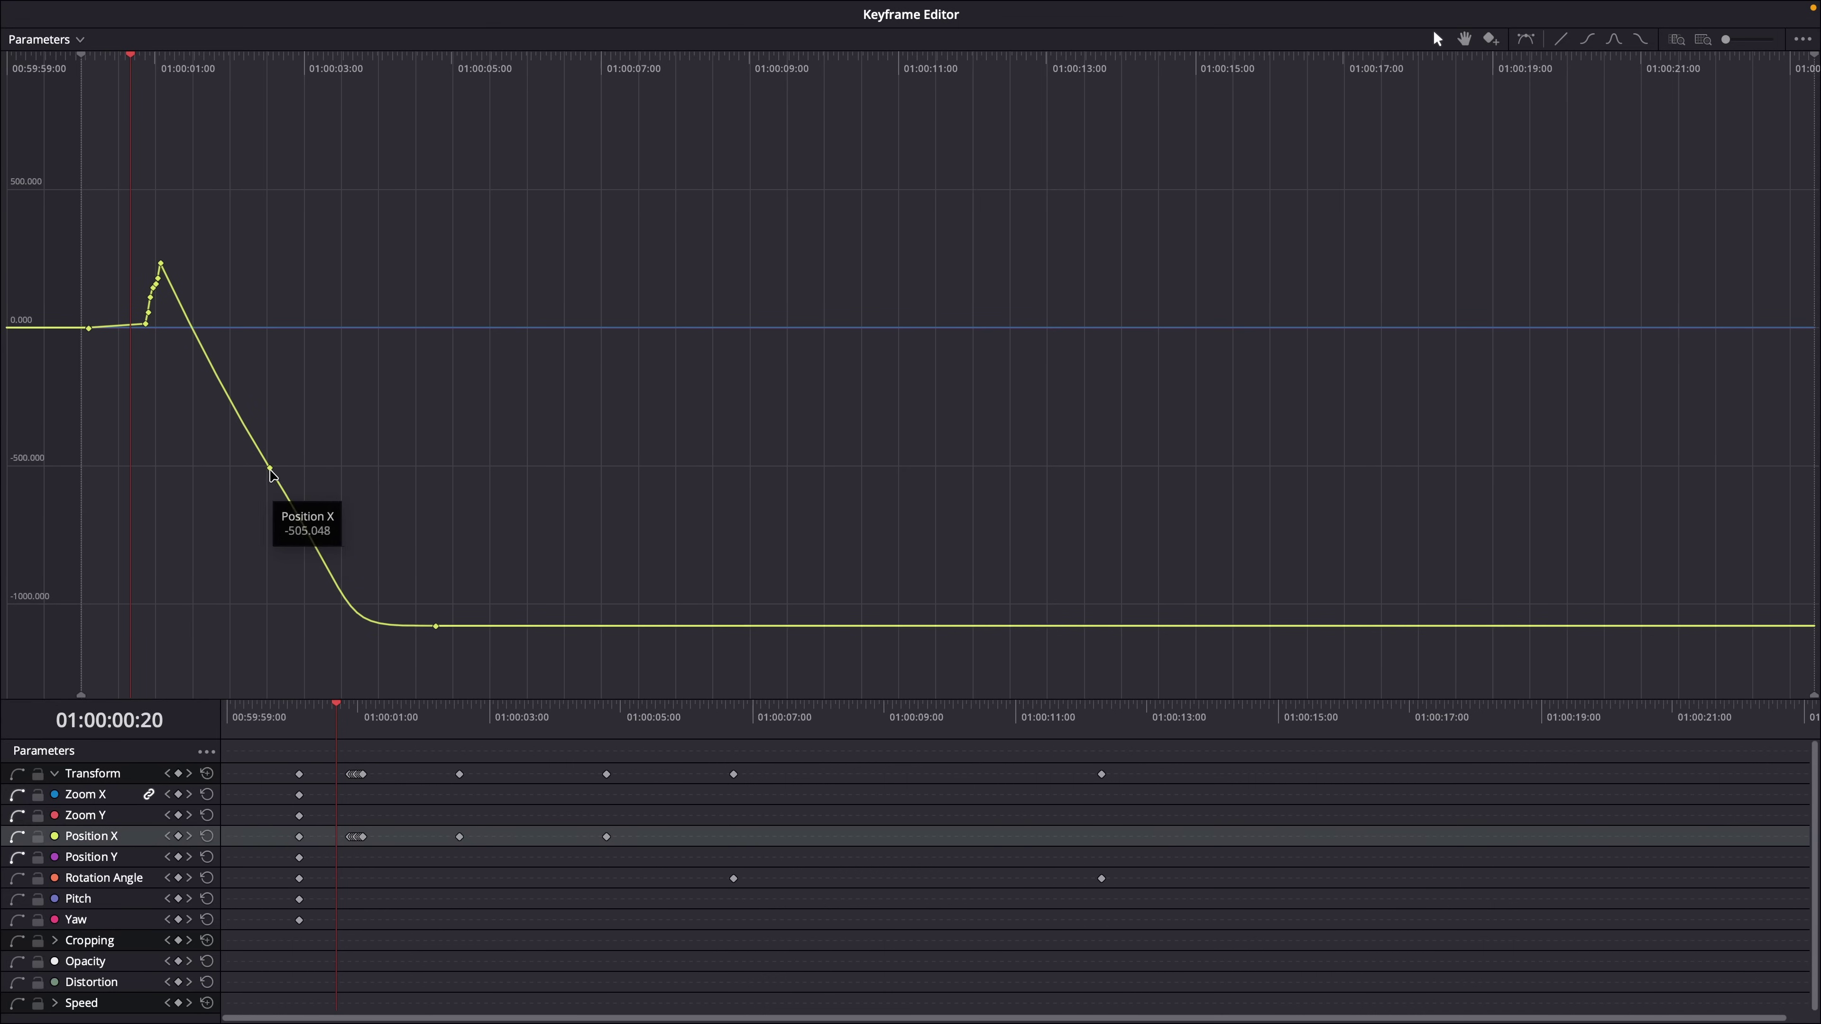
drag(270, 469, 291, 448)
click(402, 366)
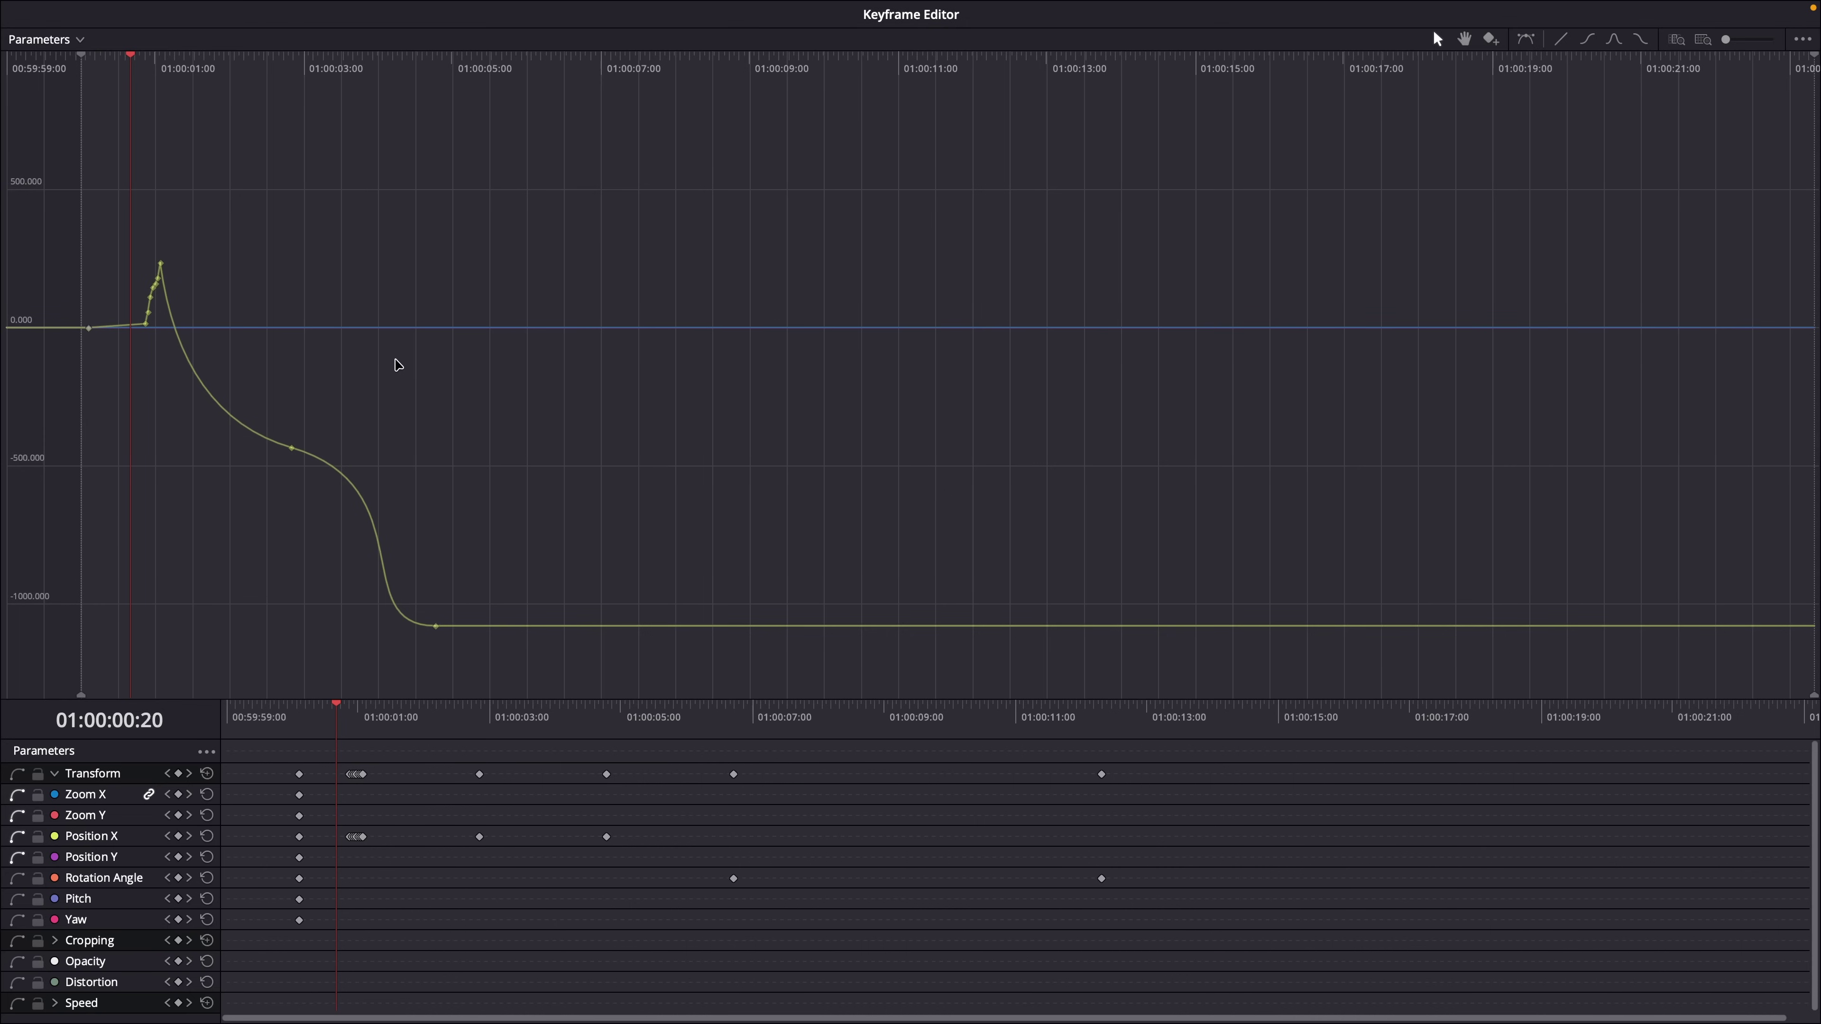
drag(141, 393, 520, 526)
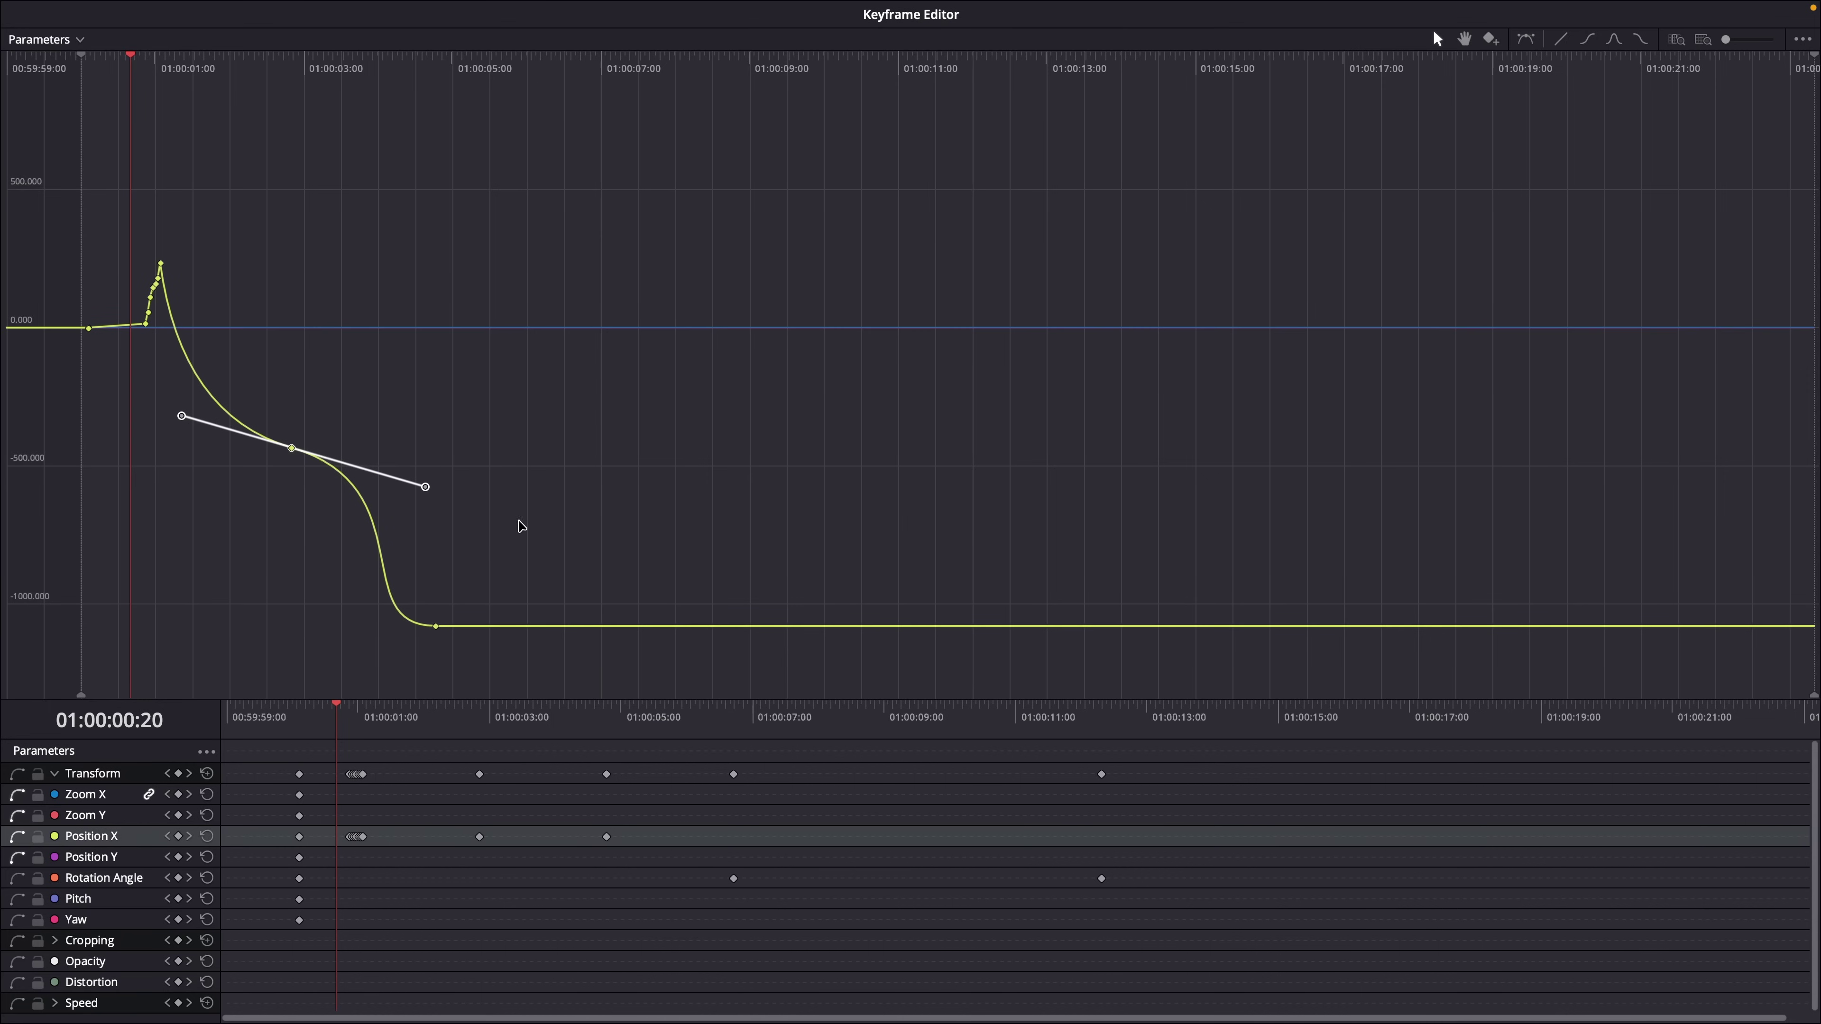
click(589, 551)
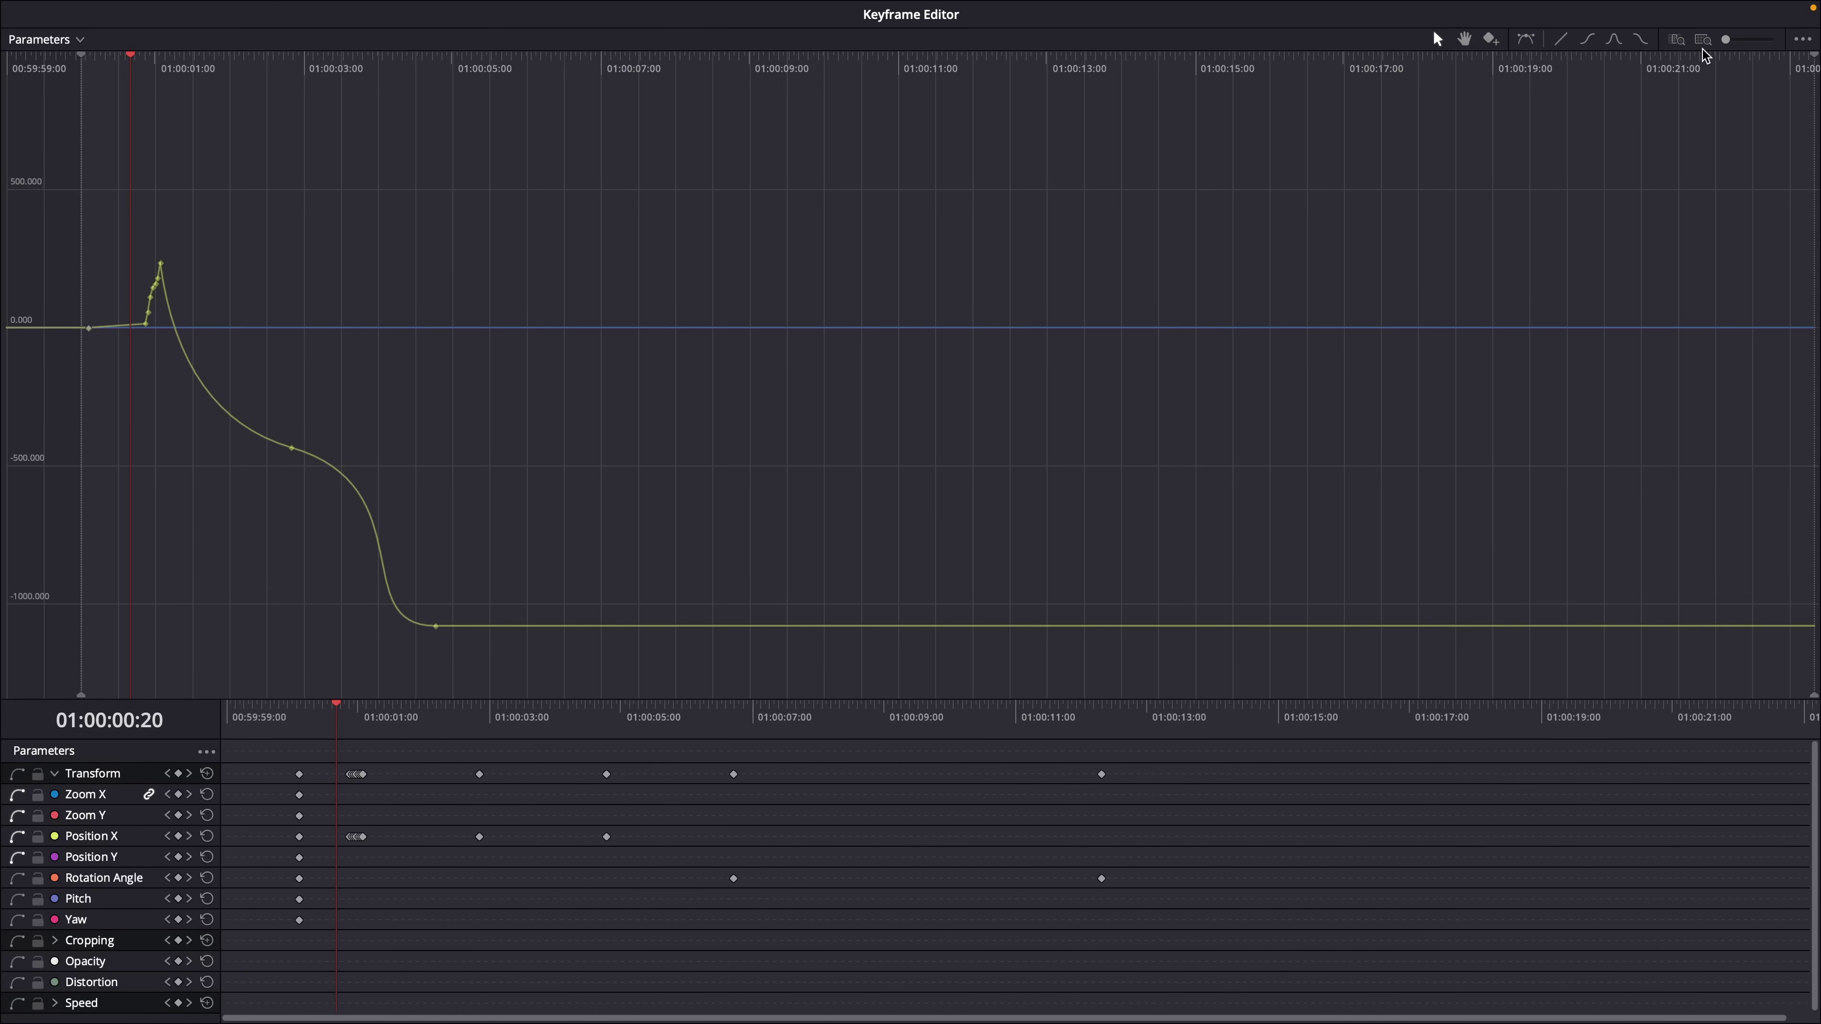
- Check the Keyframe Editor's display options, then close the editor window and hide the keyframes panel
click(1803, 40)
key(Escape)
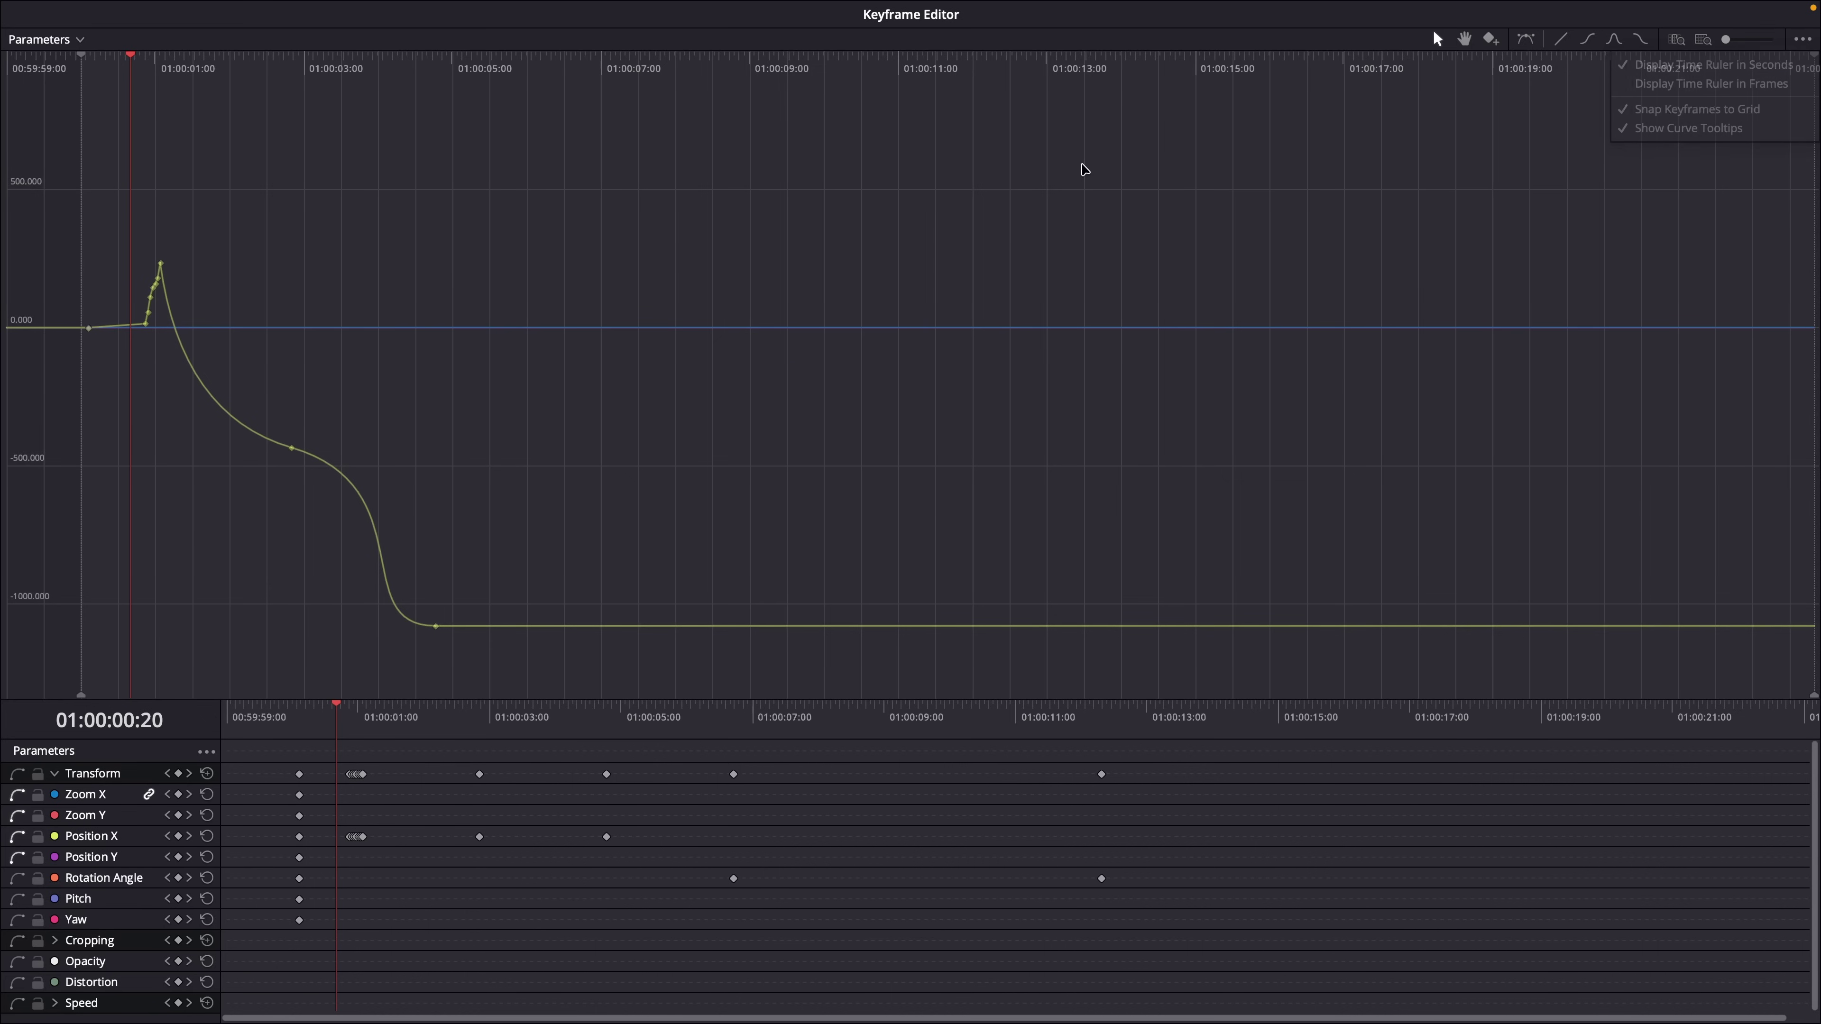
key(super+w)
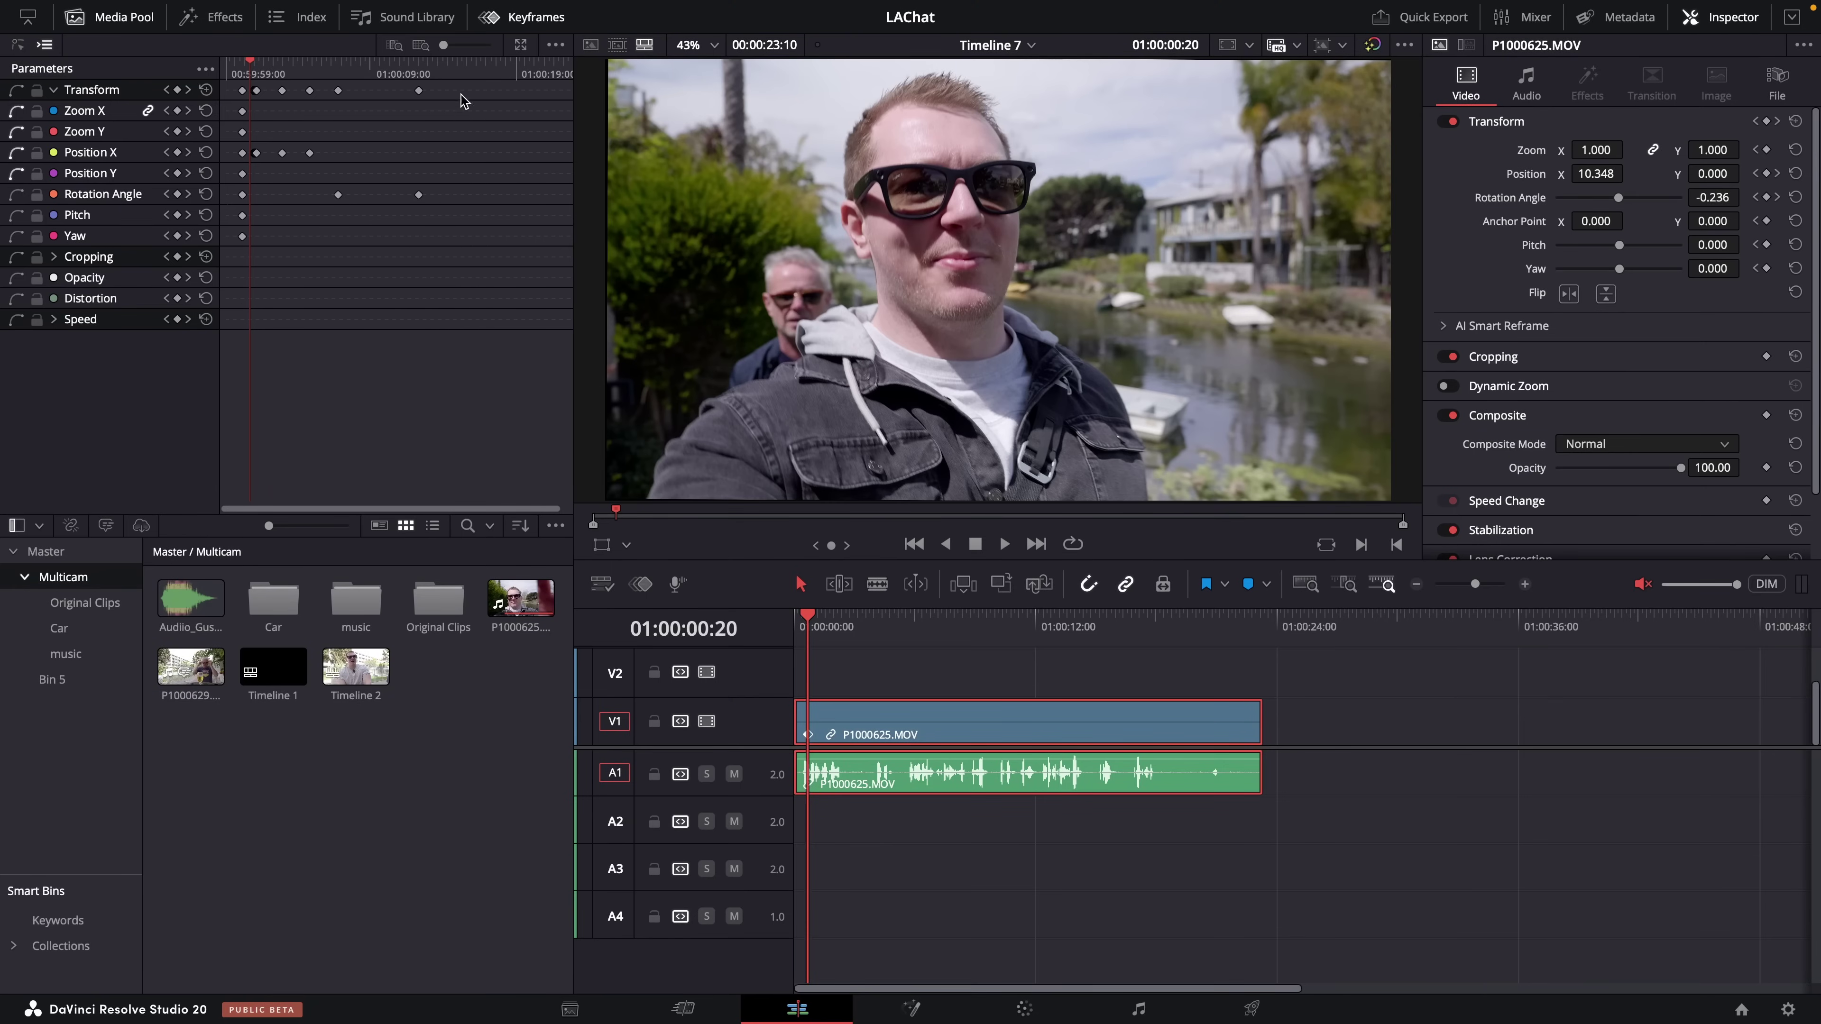
click(507, 21)
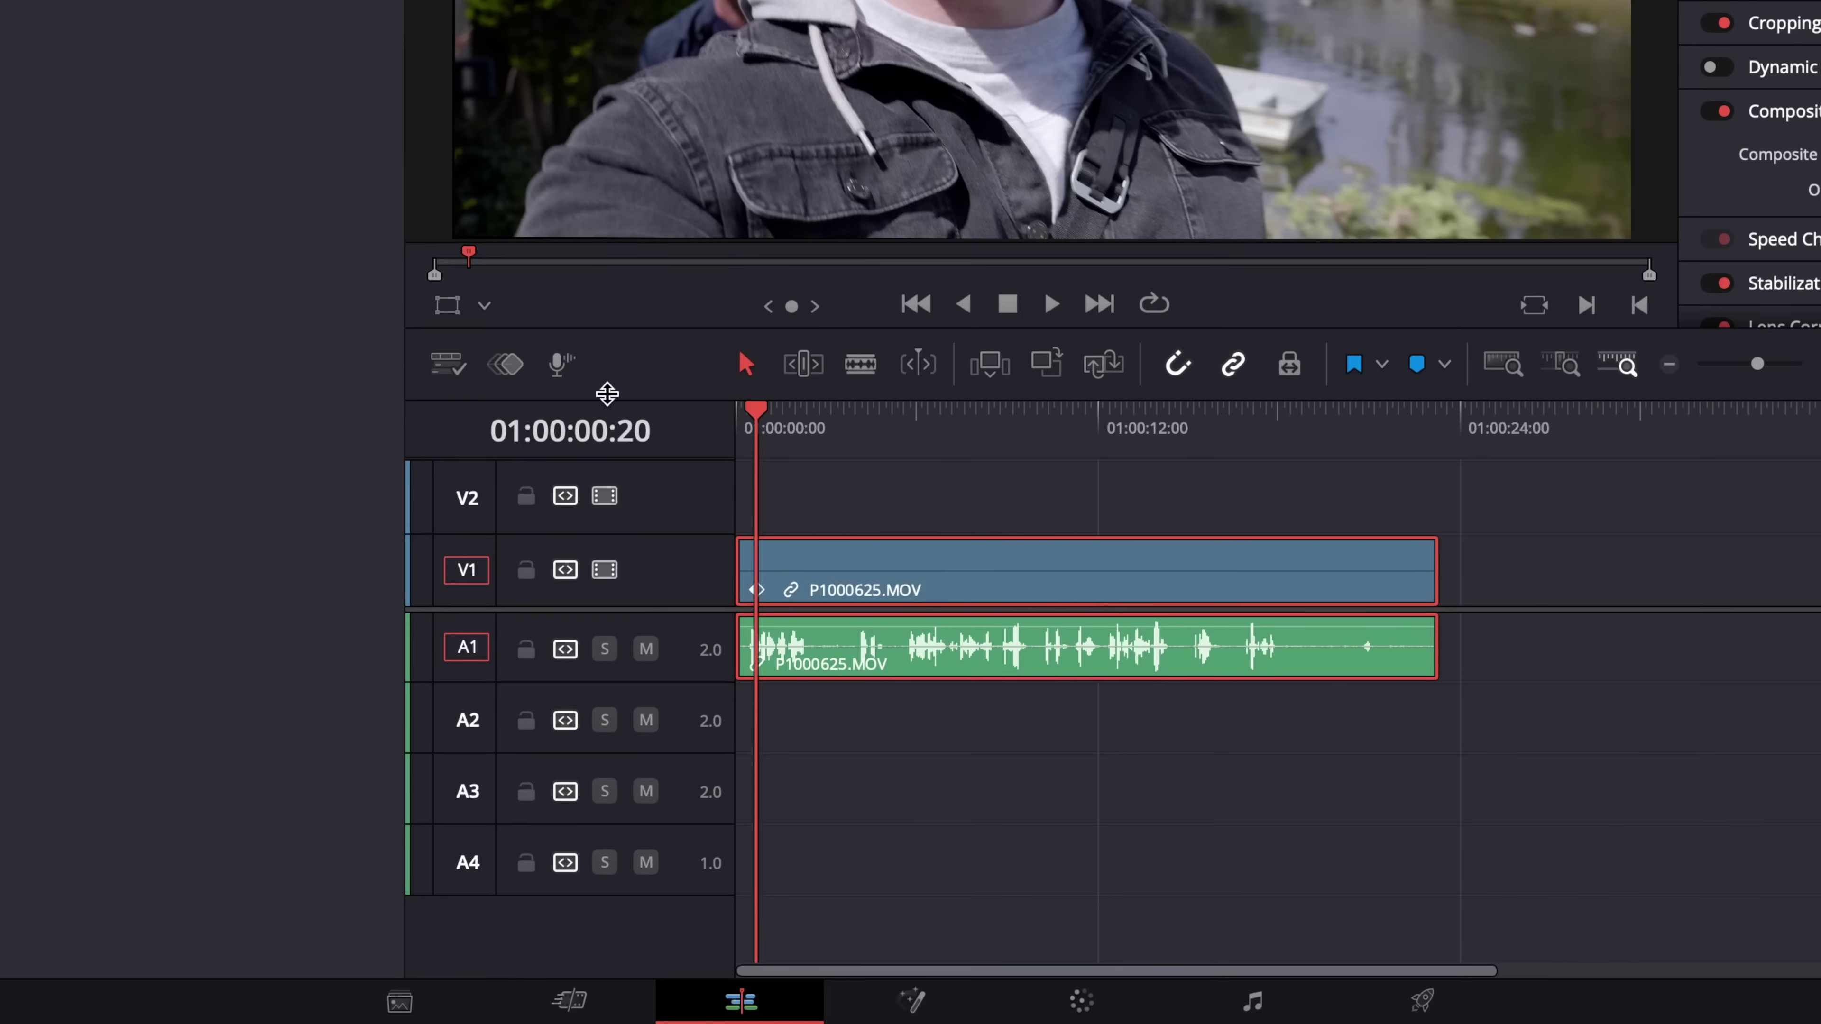
- Show the keyframe tray beneath the timeline, make it taller, select the third Transform keyframe and widen the timeline area
click(507, 364)
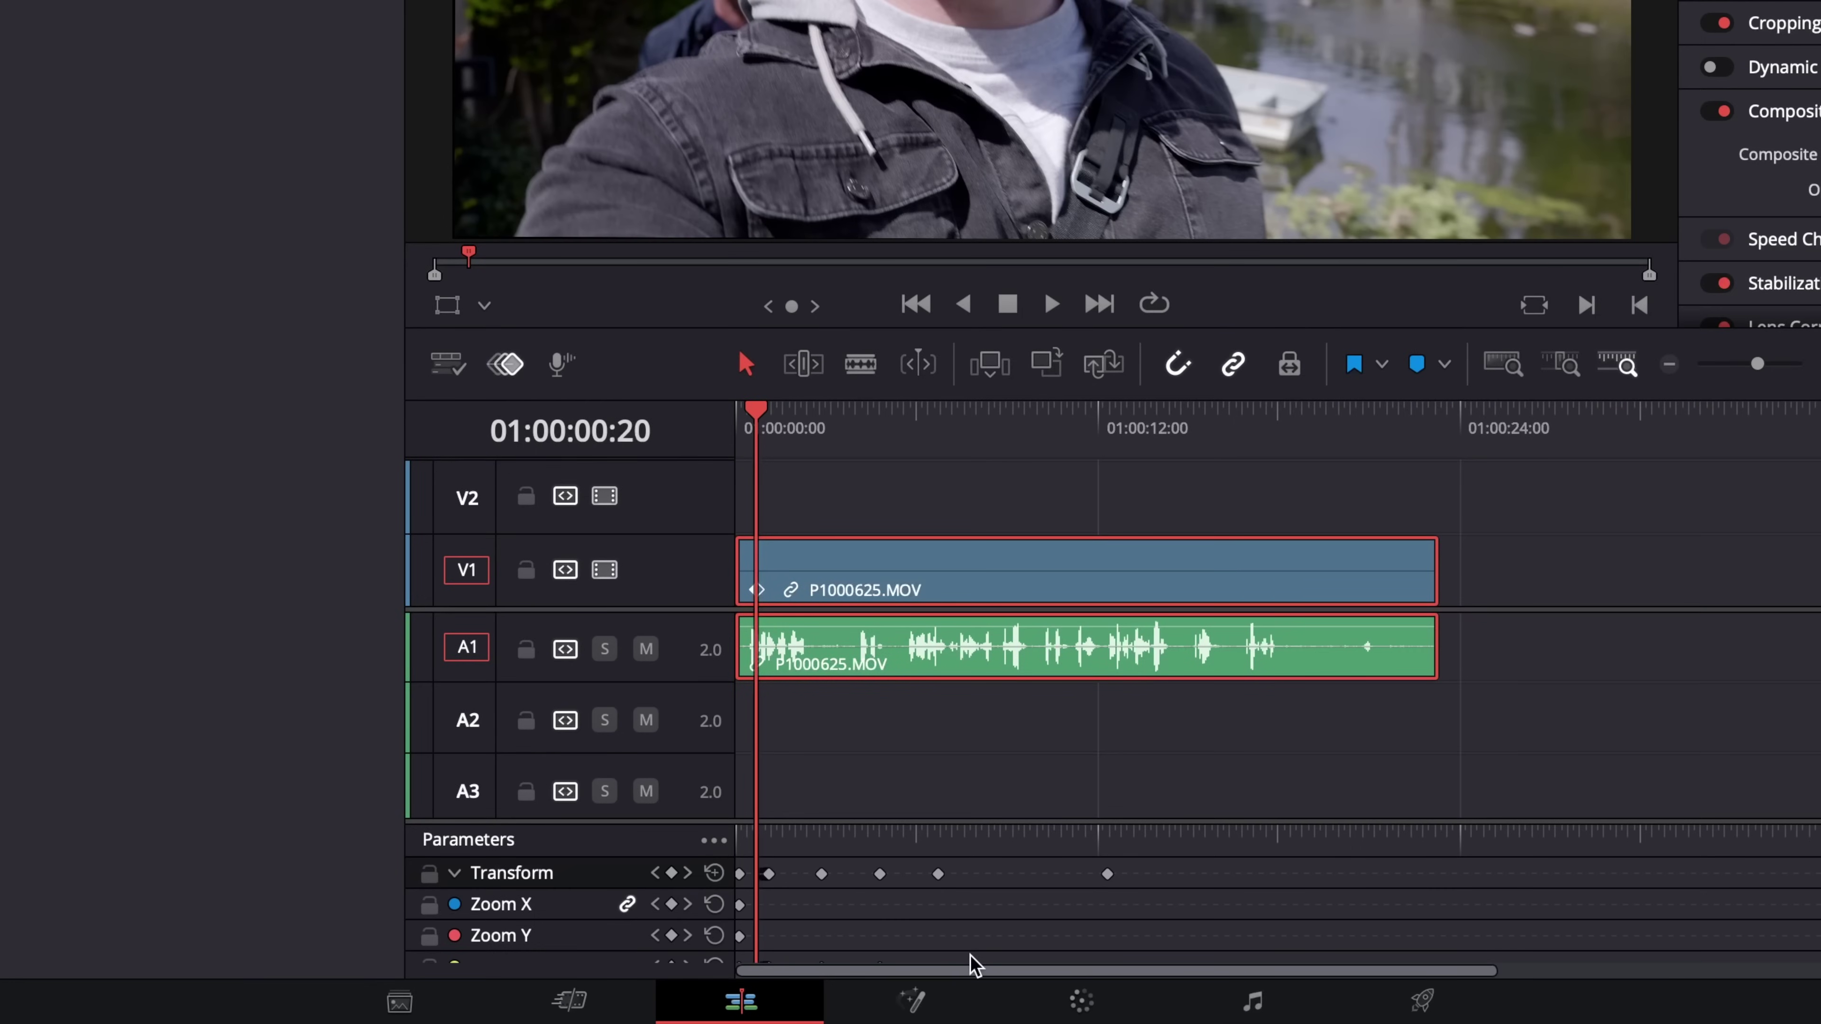
drag(787, 821, 793, 744)
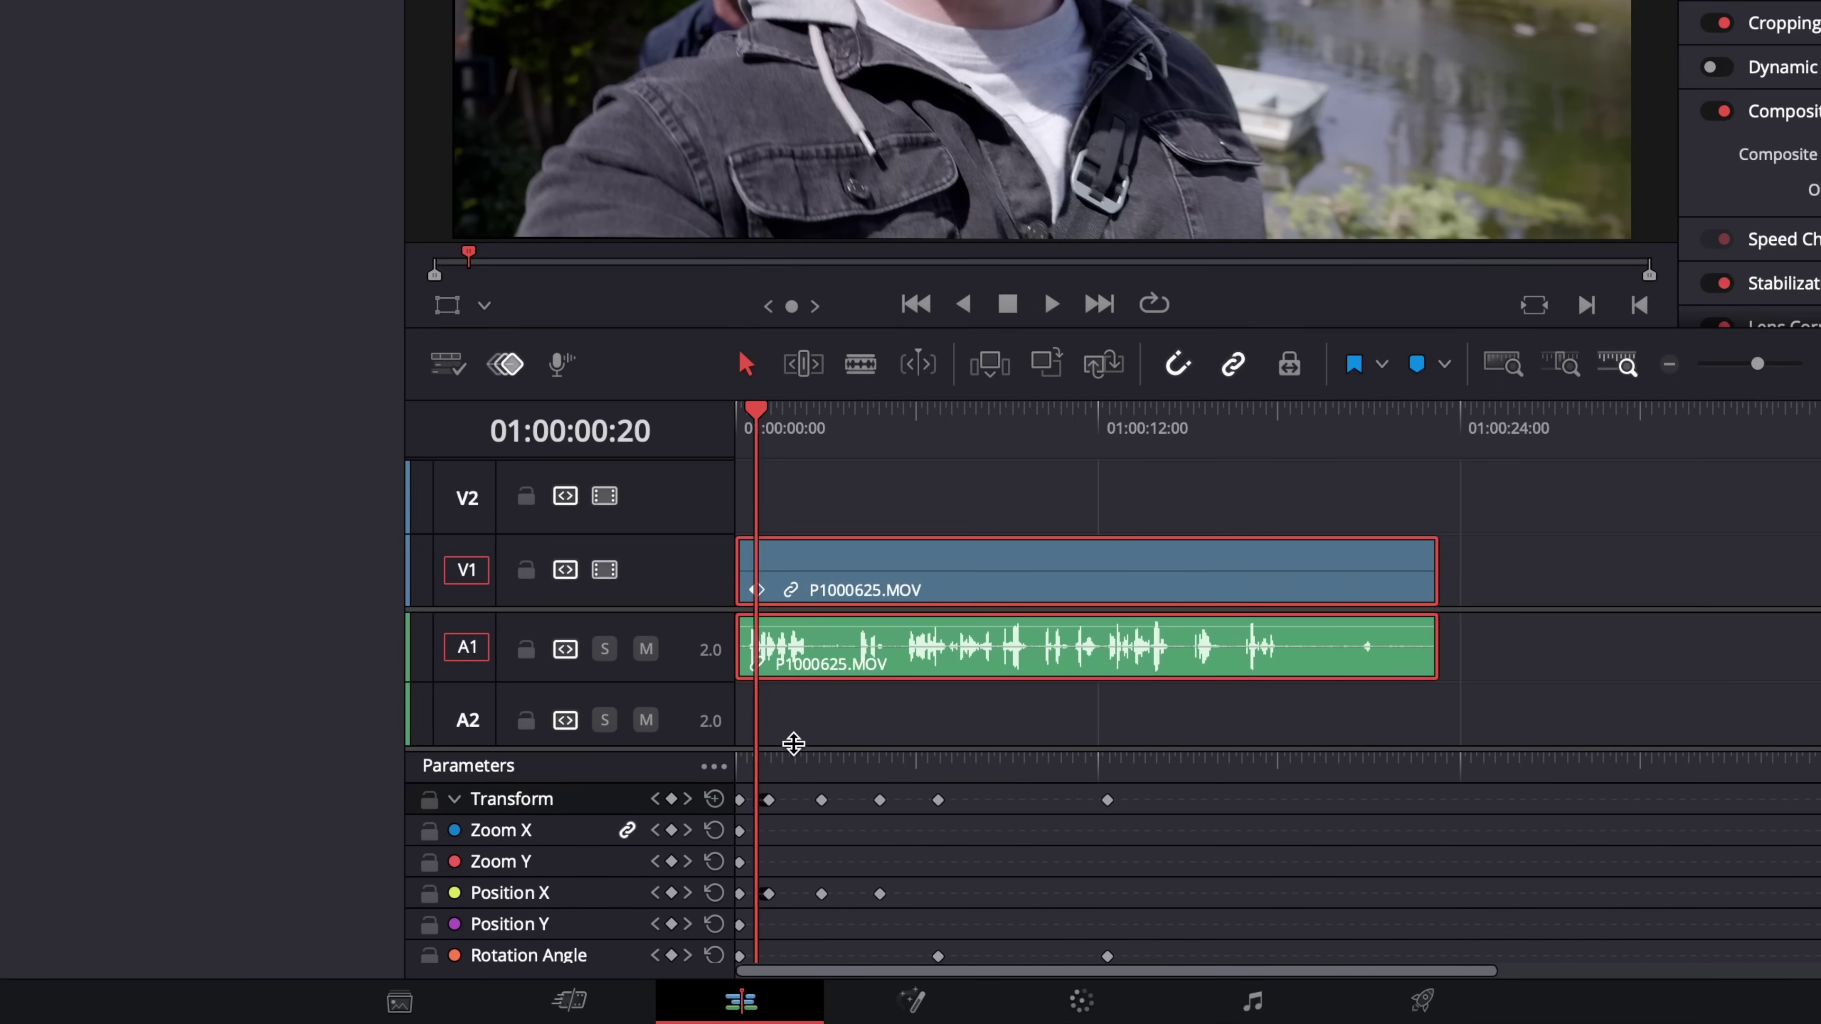
click(822, 800)
drag(825, 803, 827, 804)
drag(403, 115, 136, 147)
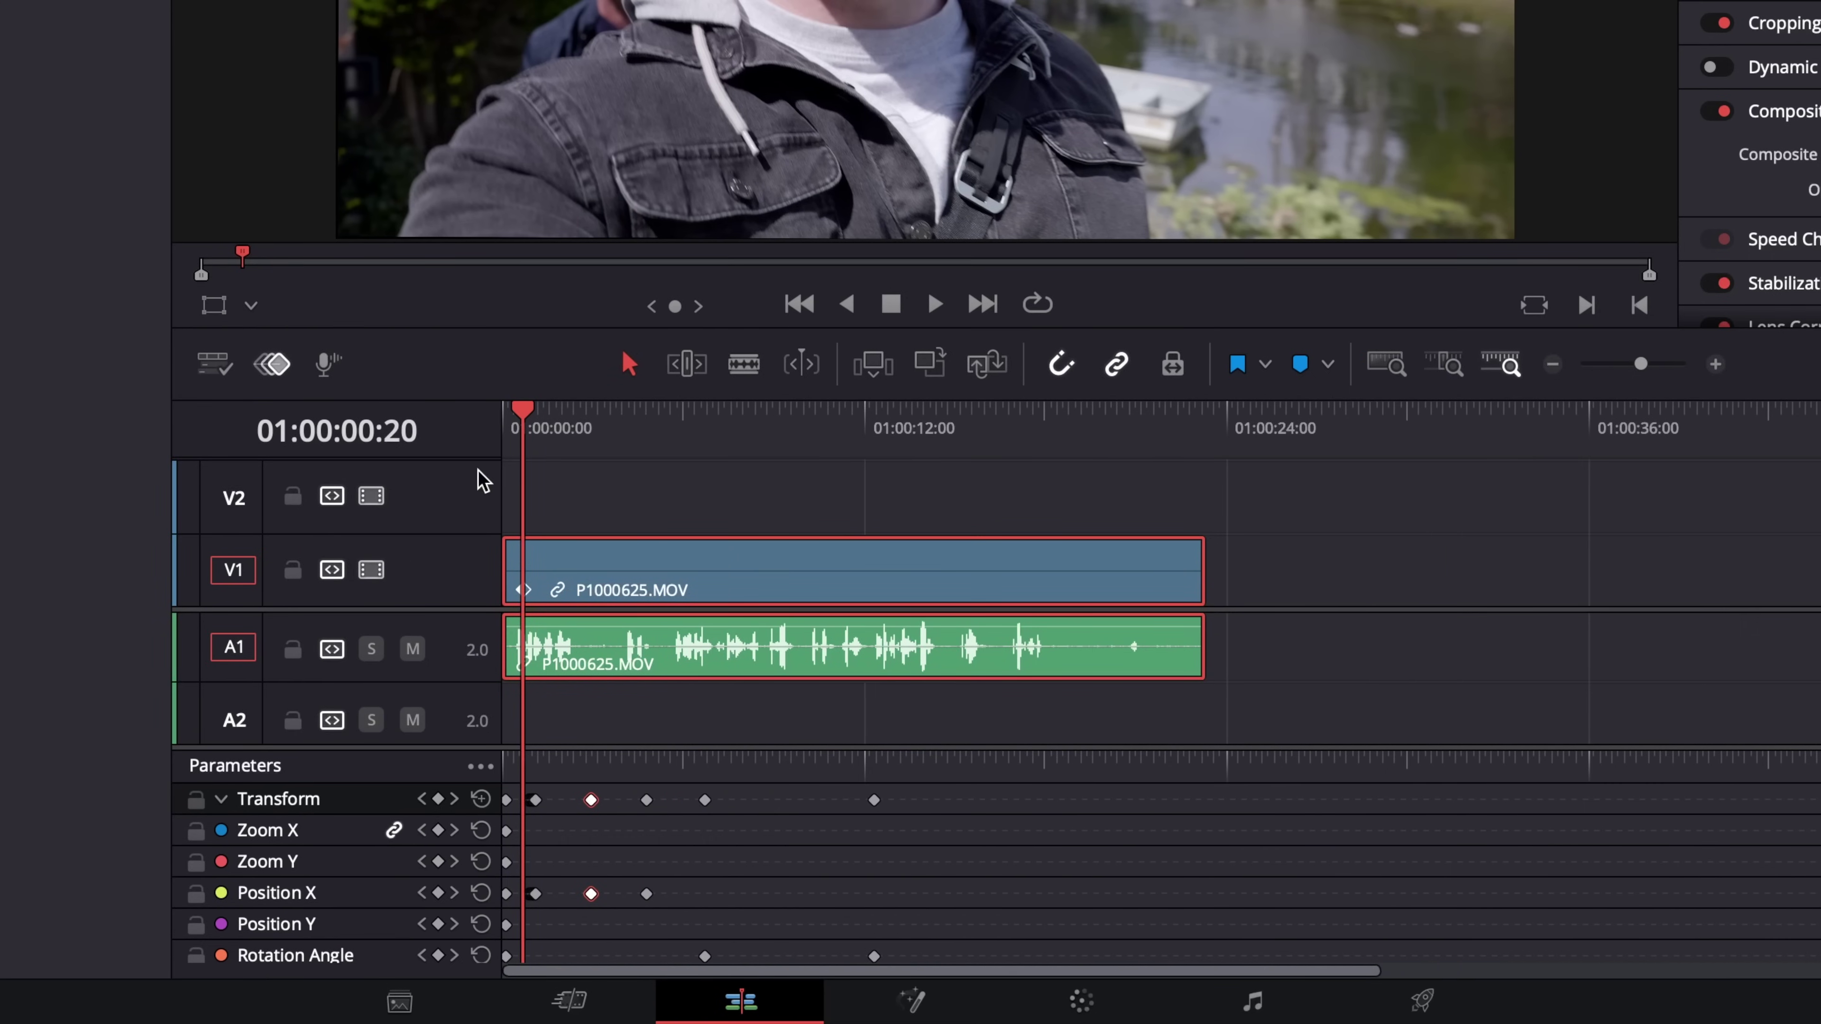
- Scrub the P1000625.MOV clip to 01:00:07:19 and compare the timeline with its keyframe tray at different zoom levels
click(574, 576)
drag(524, 470, 731, 431)
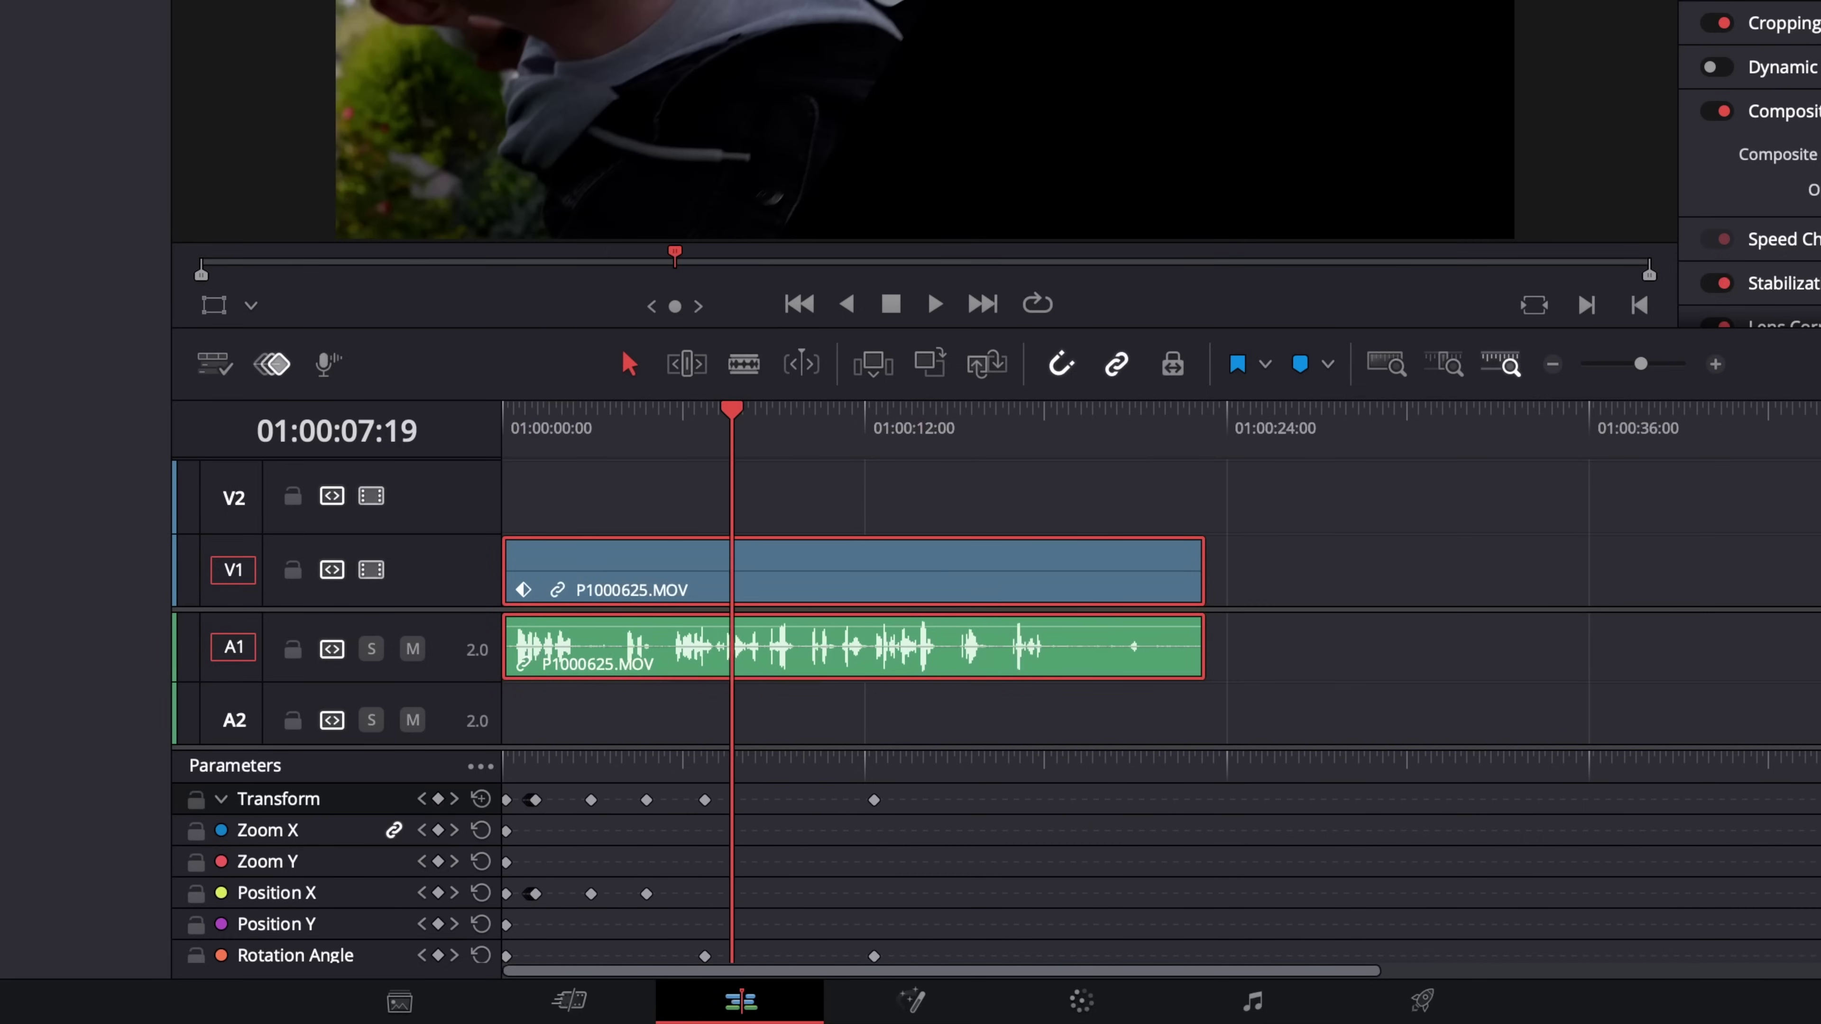
click(1716, 363)
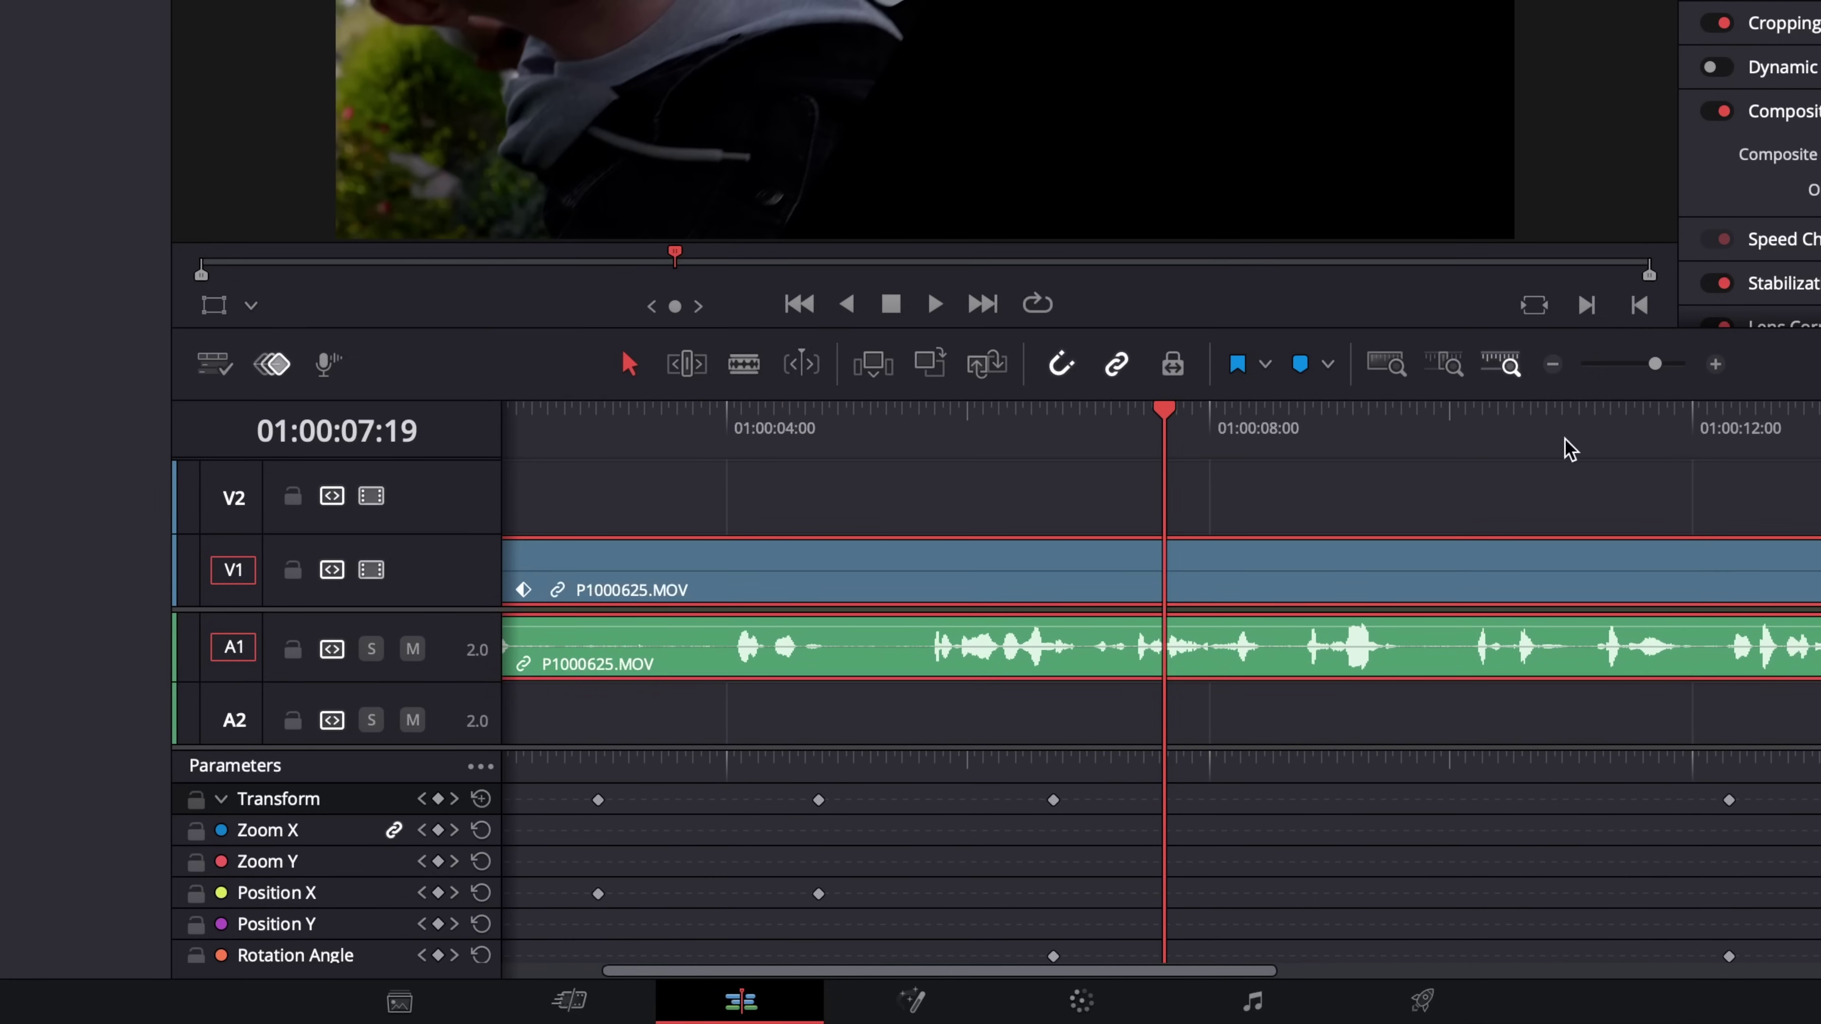
click(1550, 364)
drag(689, 800, 721, 801)
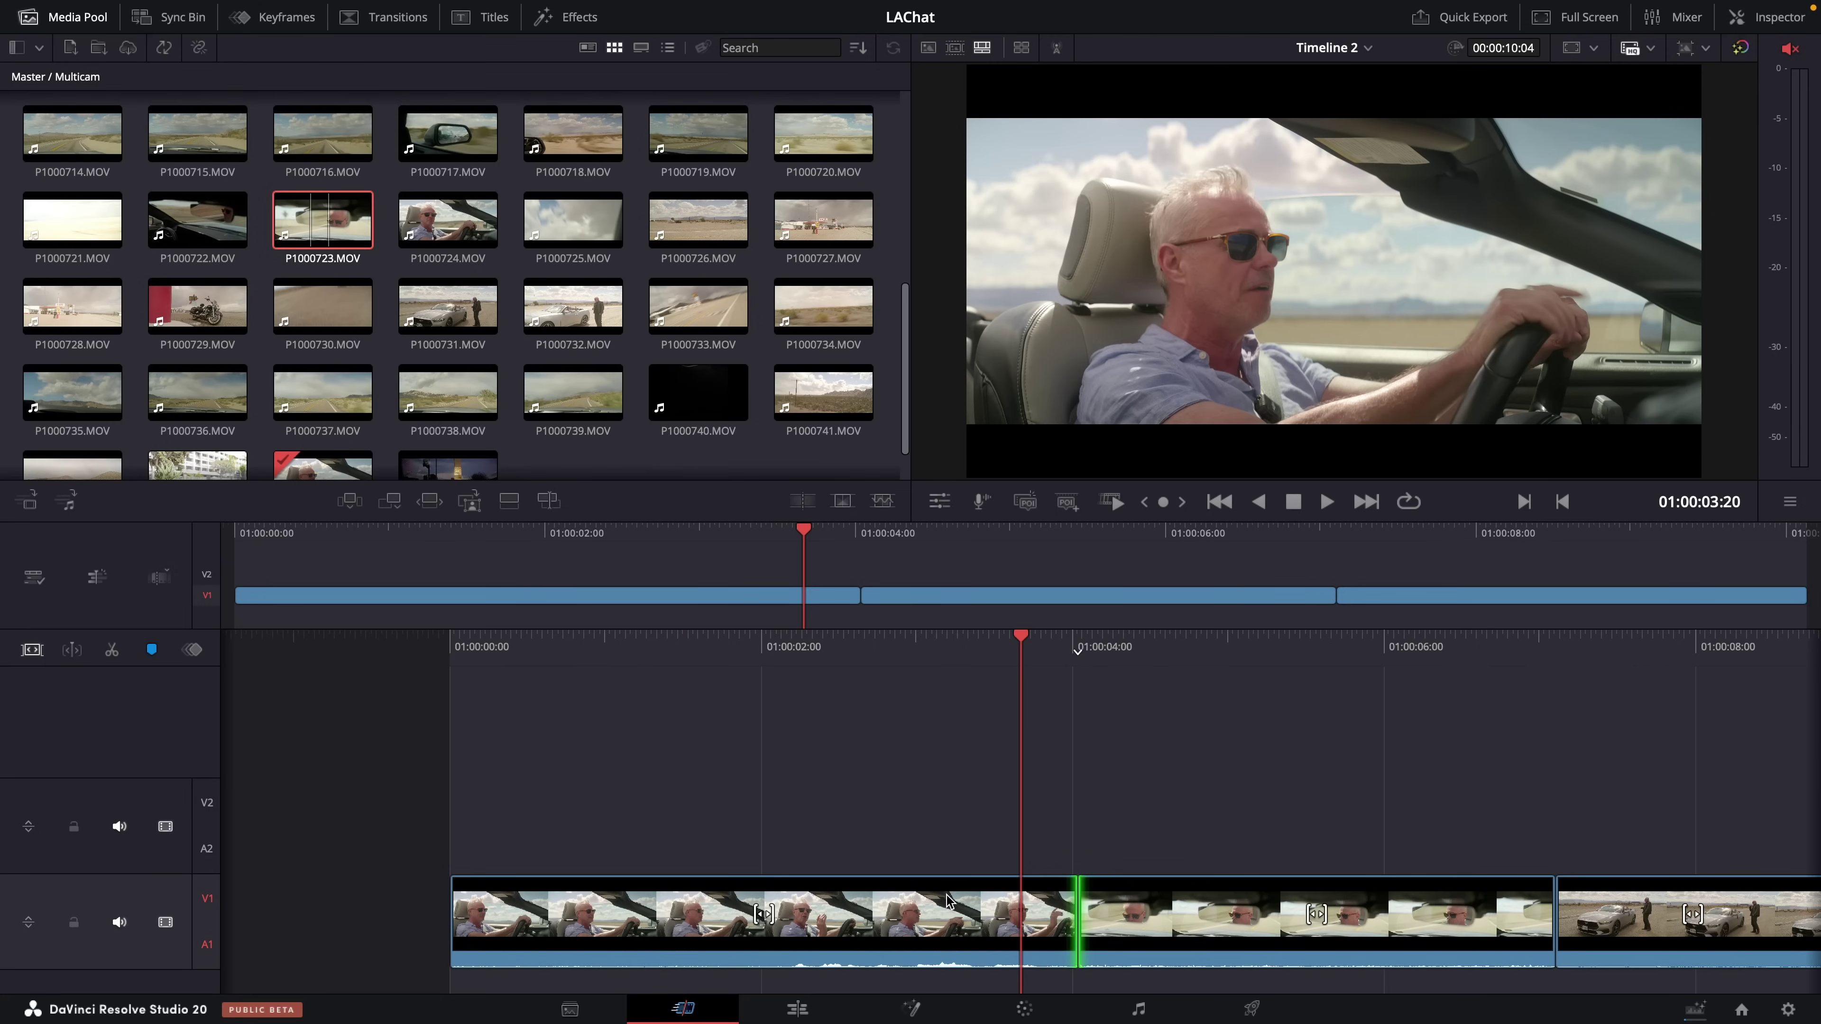
- Review the Remove Attributes options for the first clip of Timeline 2 on the Cut page without applying any
click(949, 901)
right_click(942, 902)
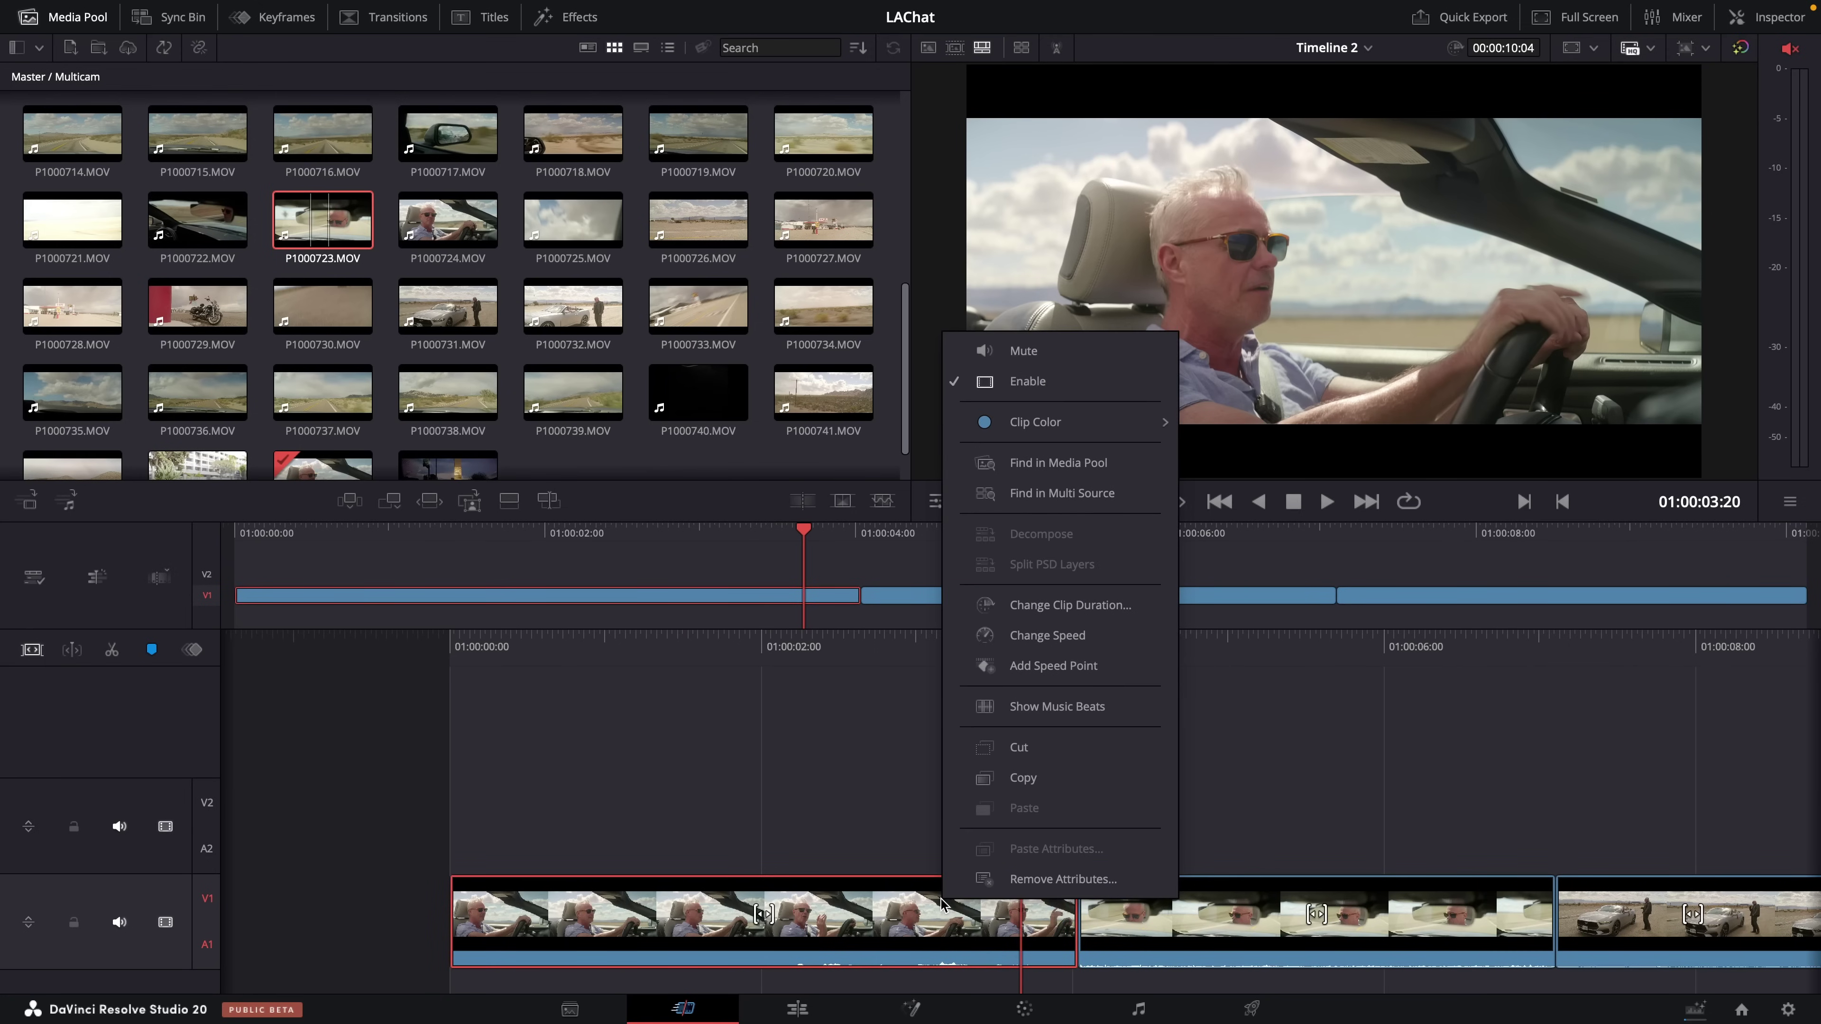
click(1038, 887)
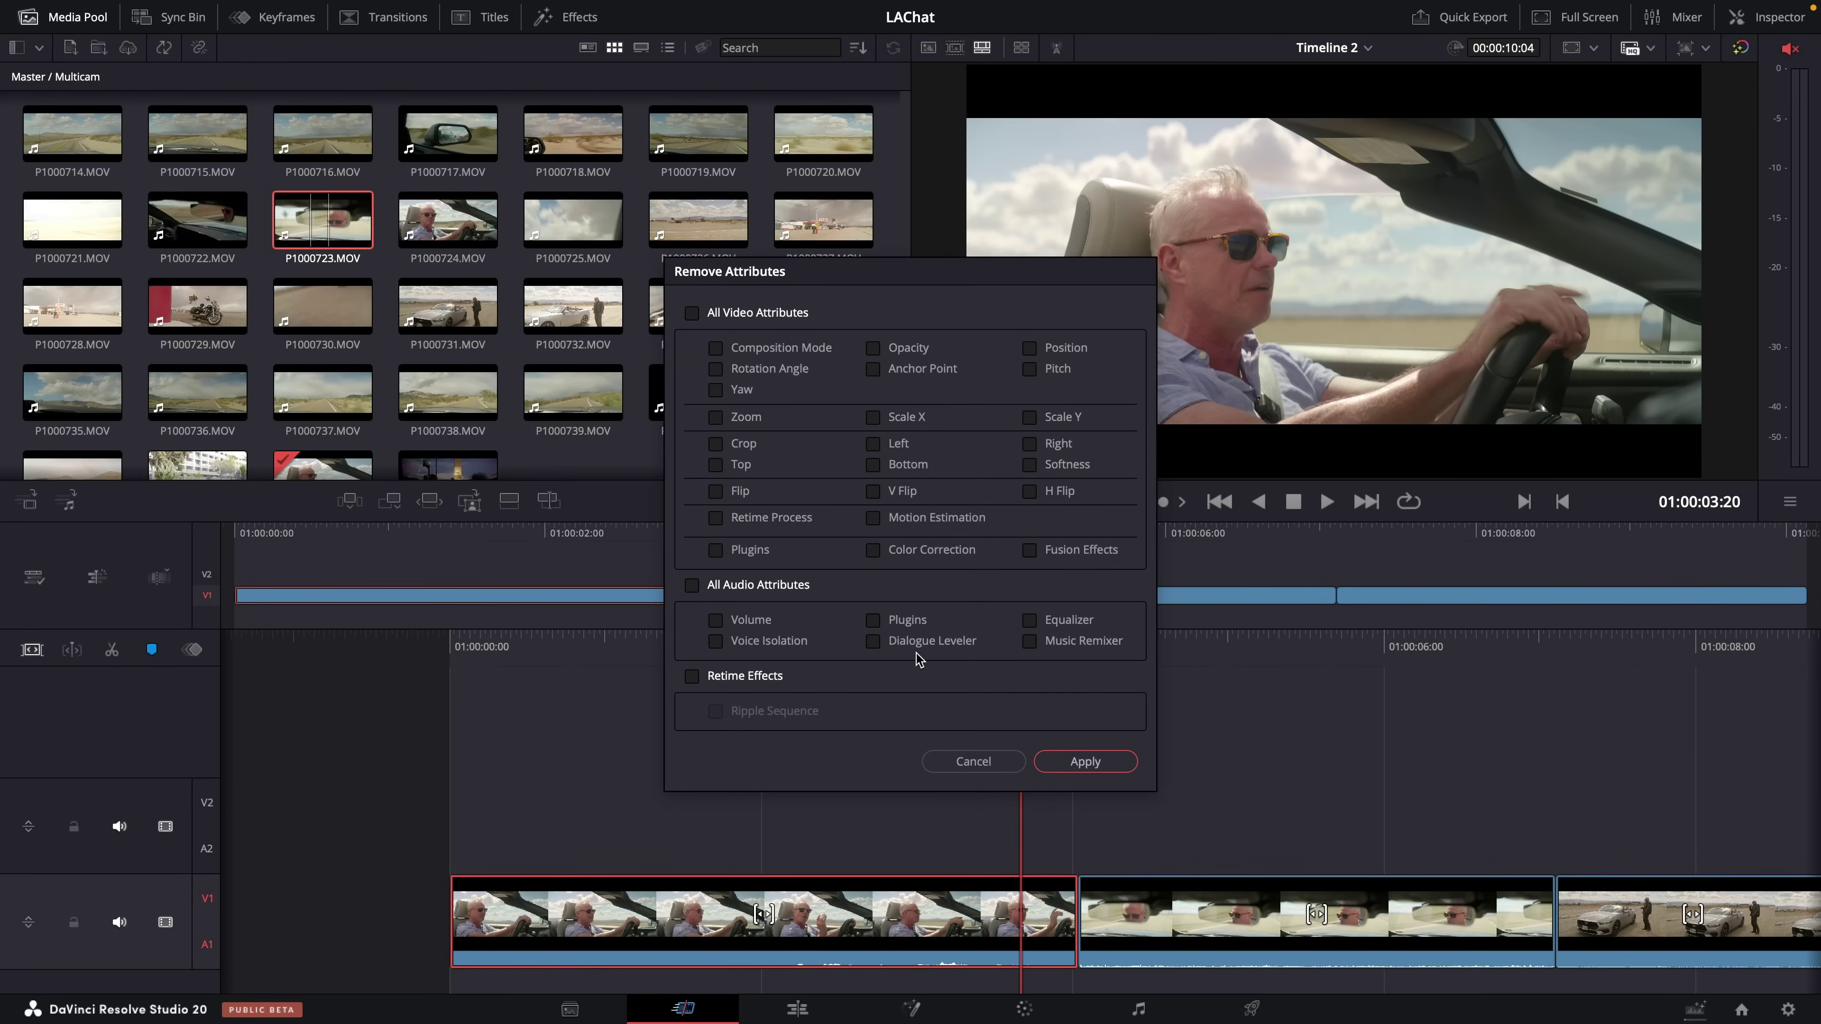
key(Escape)
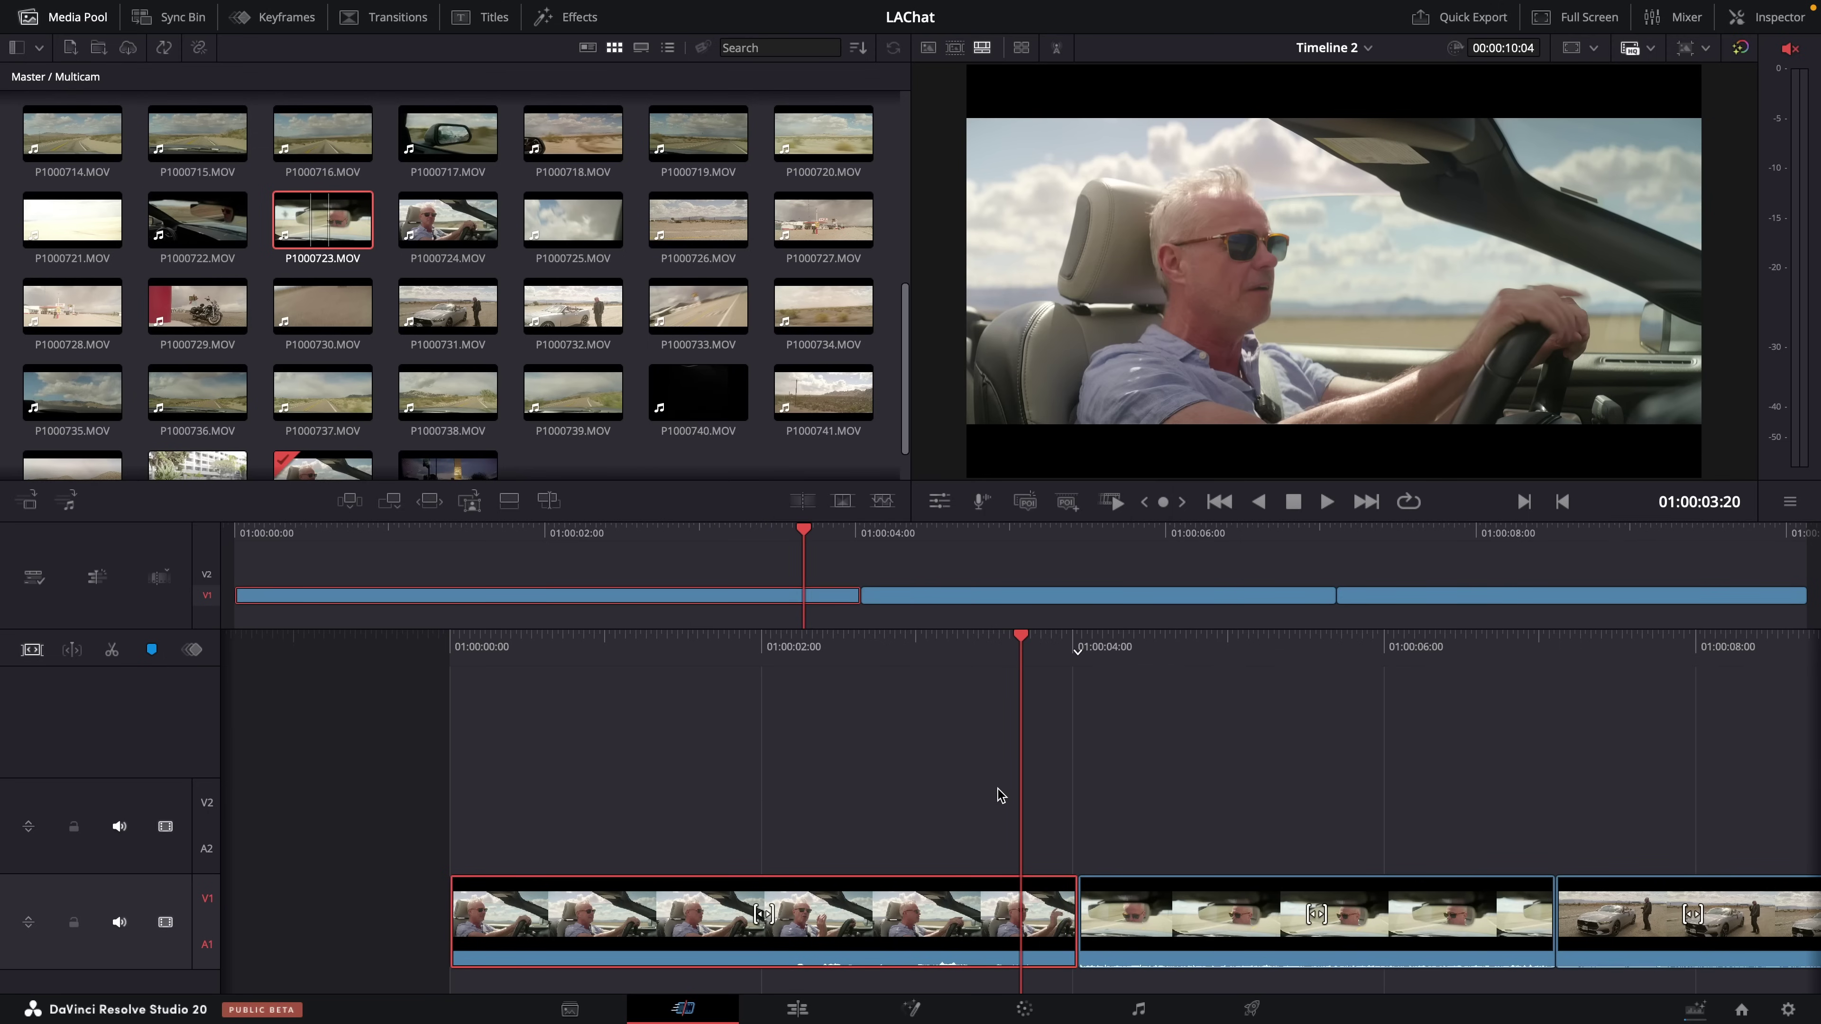
- Open the Paste Attributes options for the second clip of Timeline 2 on the Cut page
click(1173, 929)
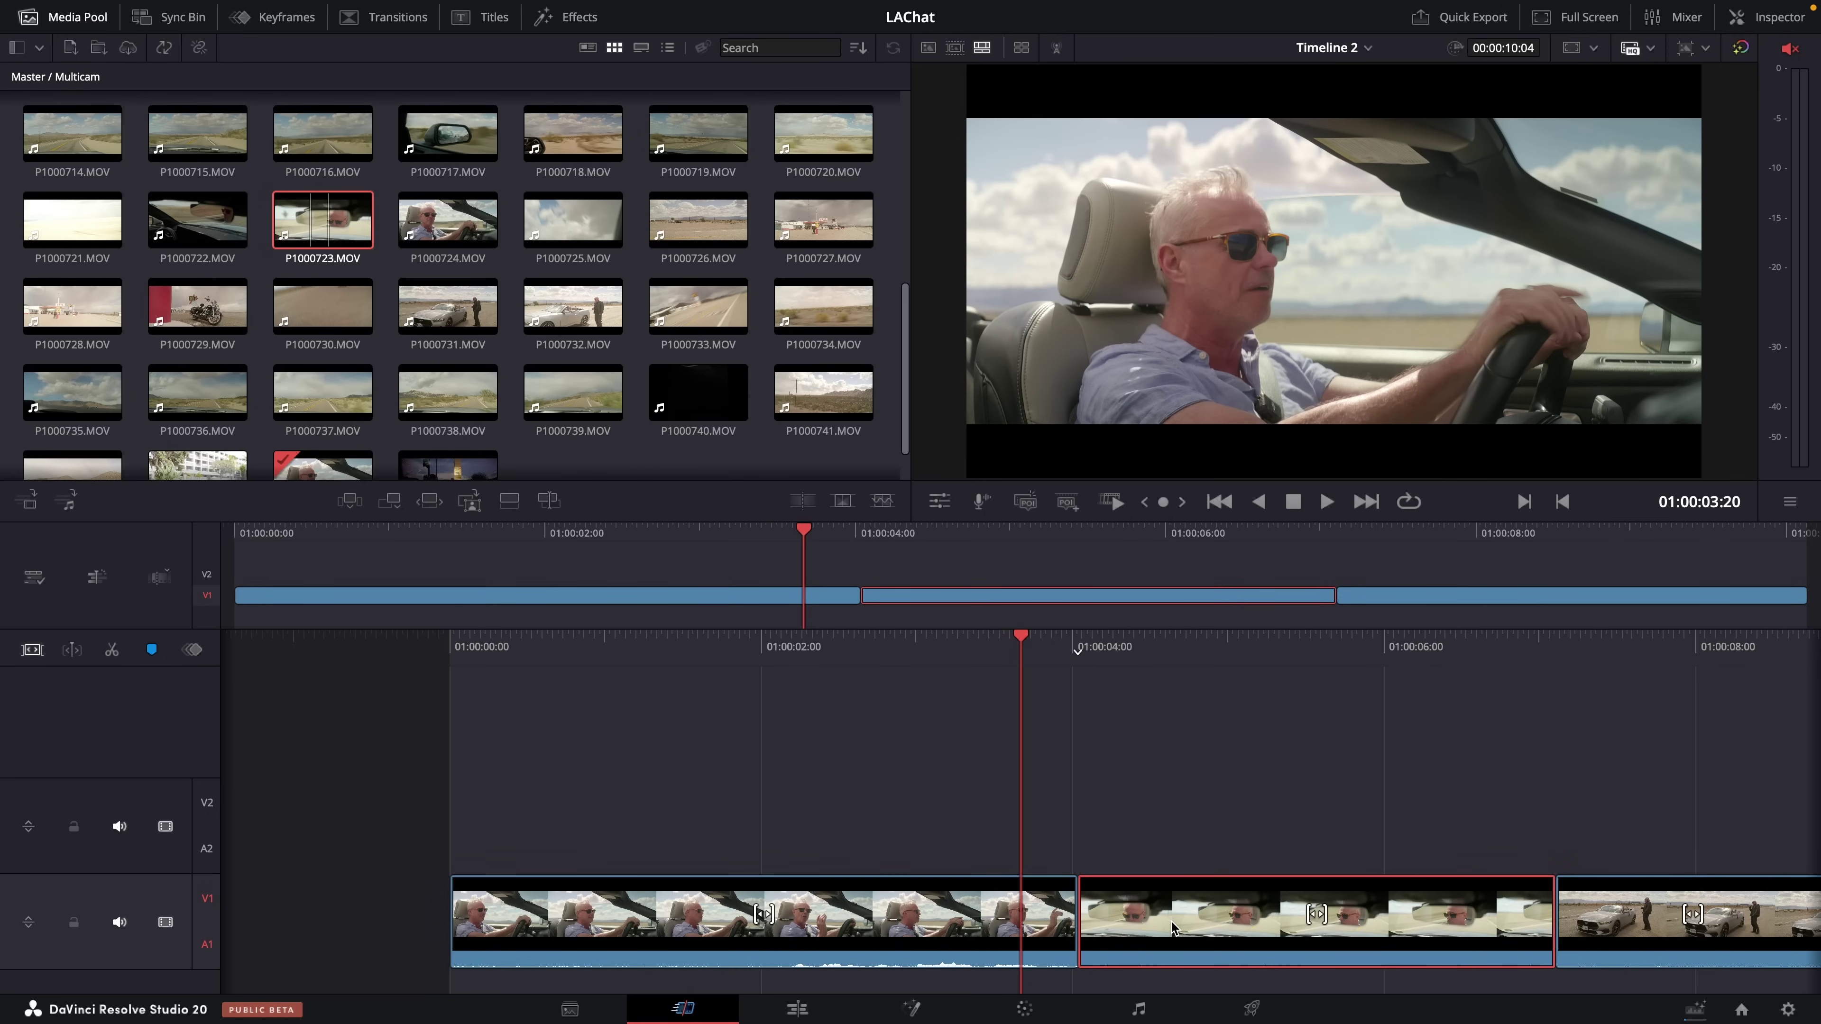
right_click(1172, 928)
right_click(1273, 924)
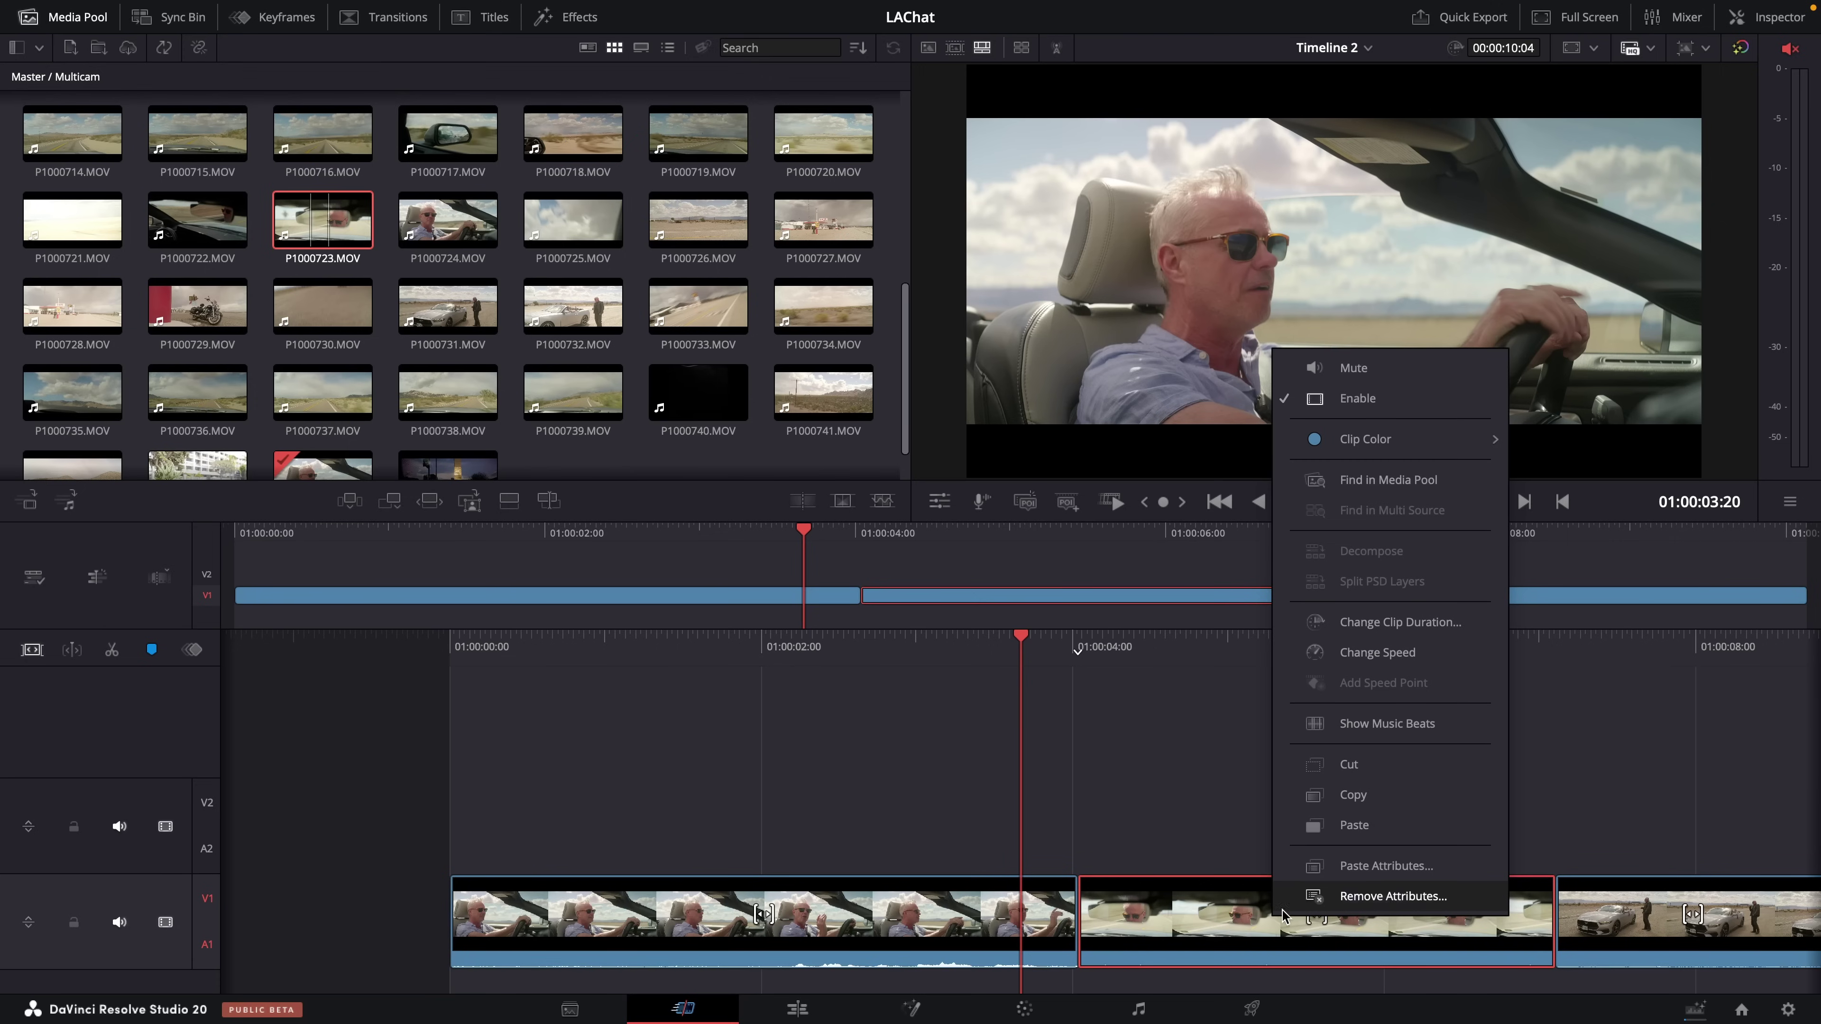
click(1363, 868)
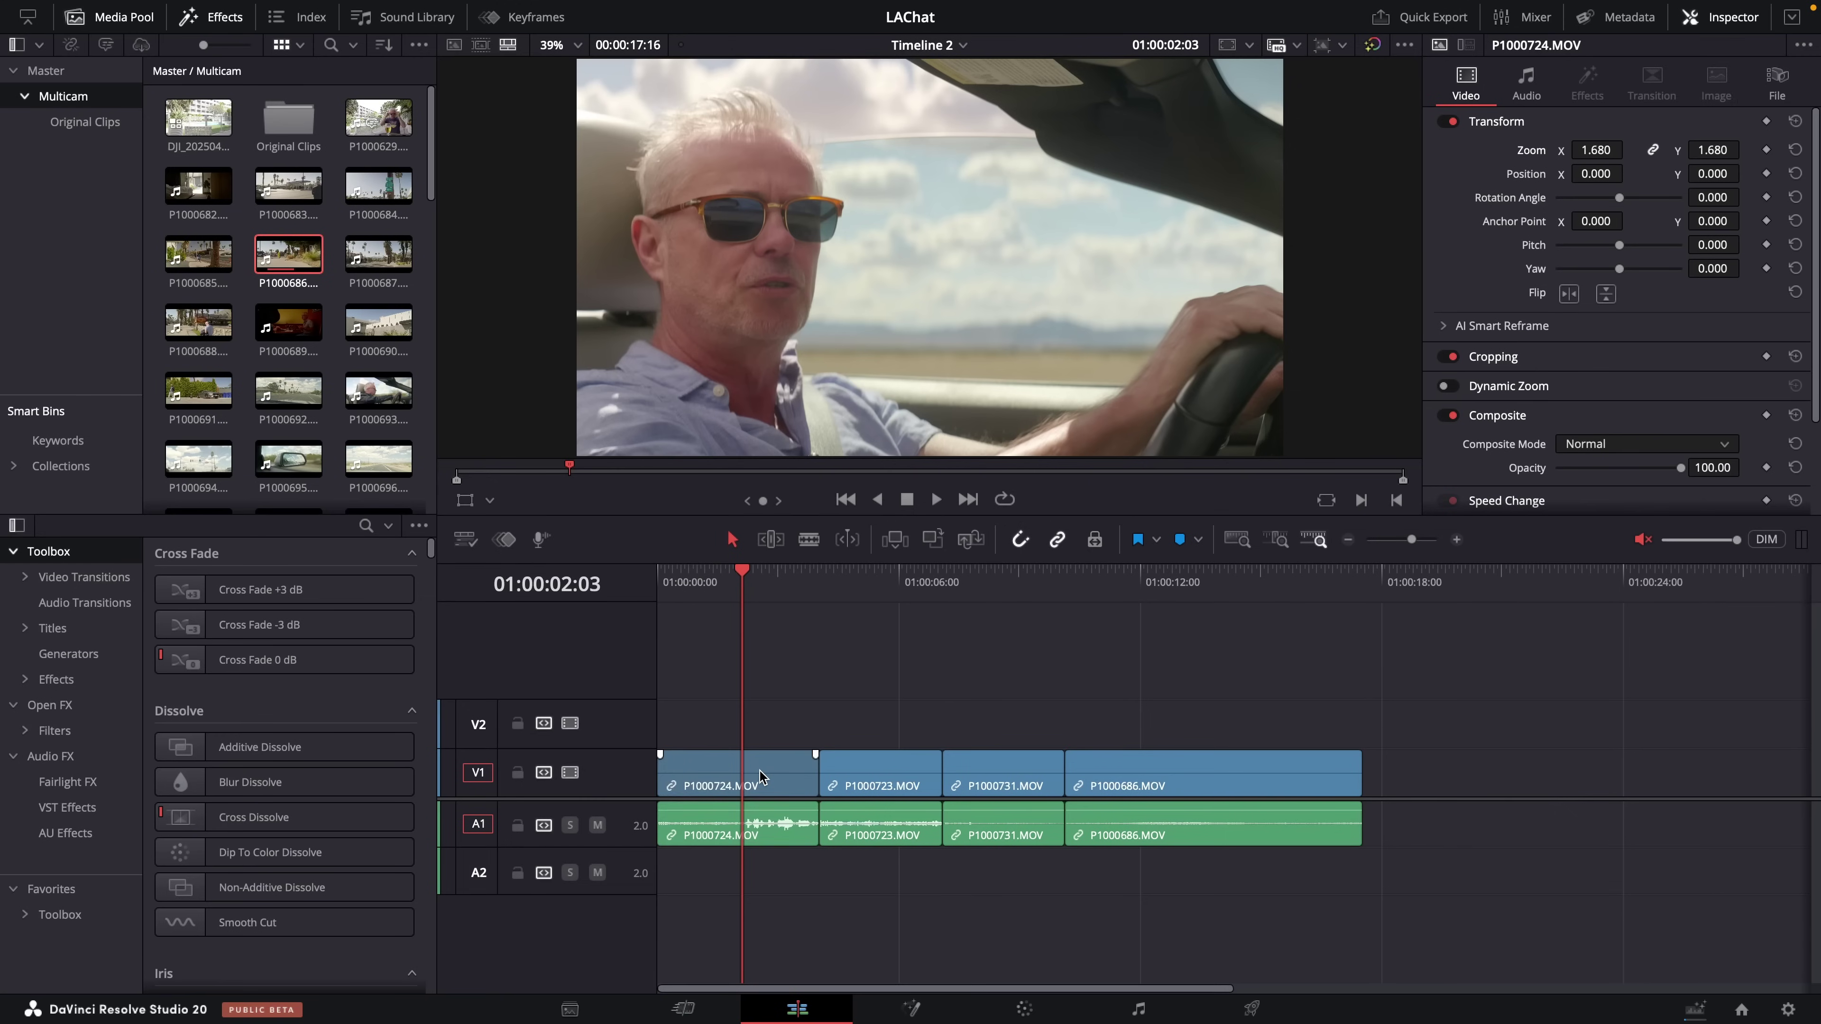
- Paste the Zoom, Scale X and Scale Y attributes from P1000724.MOV onto P1000723.MOV, with "Don't show until next copy" enabled
click(761, 776)
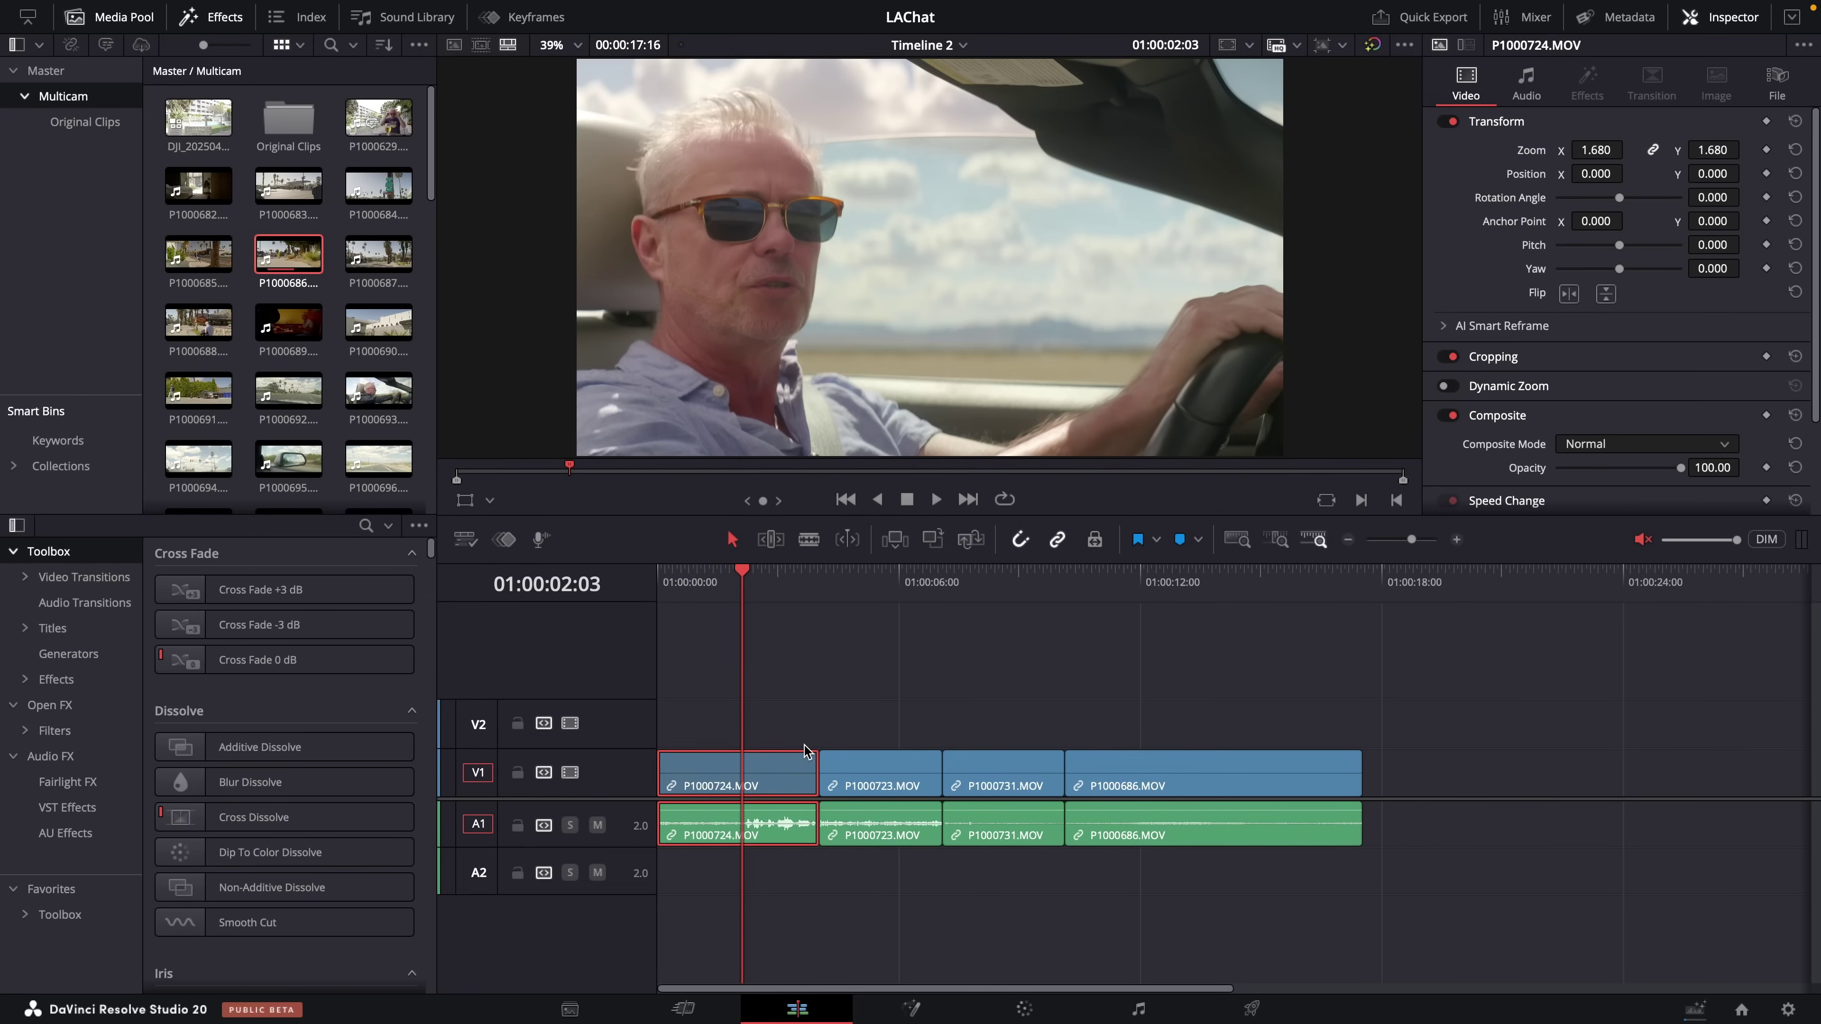
click(869, 786)
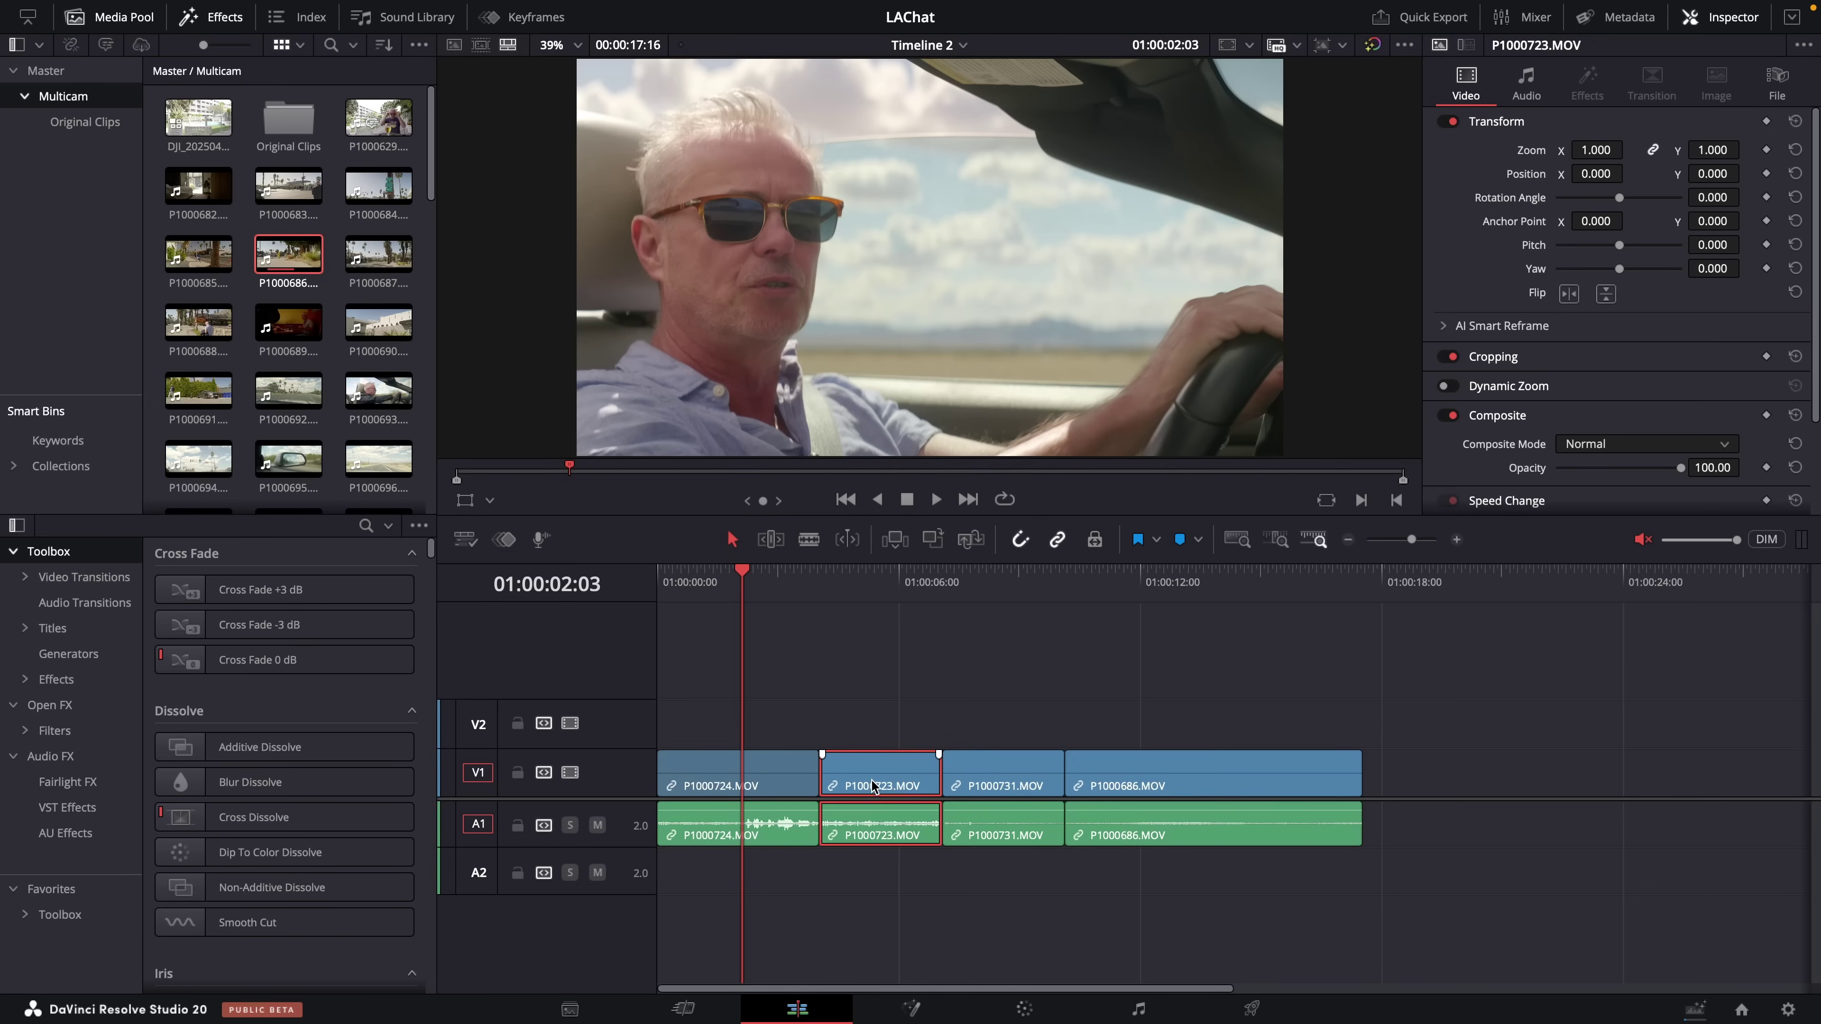
key(alt+v)
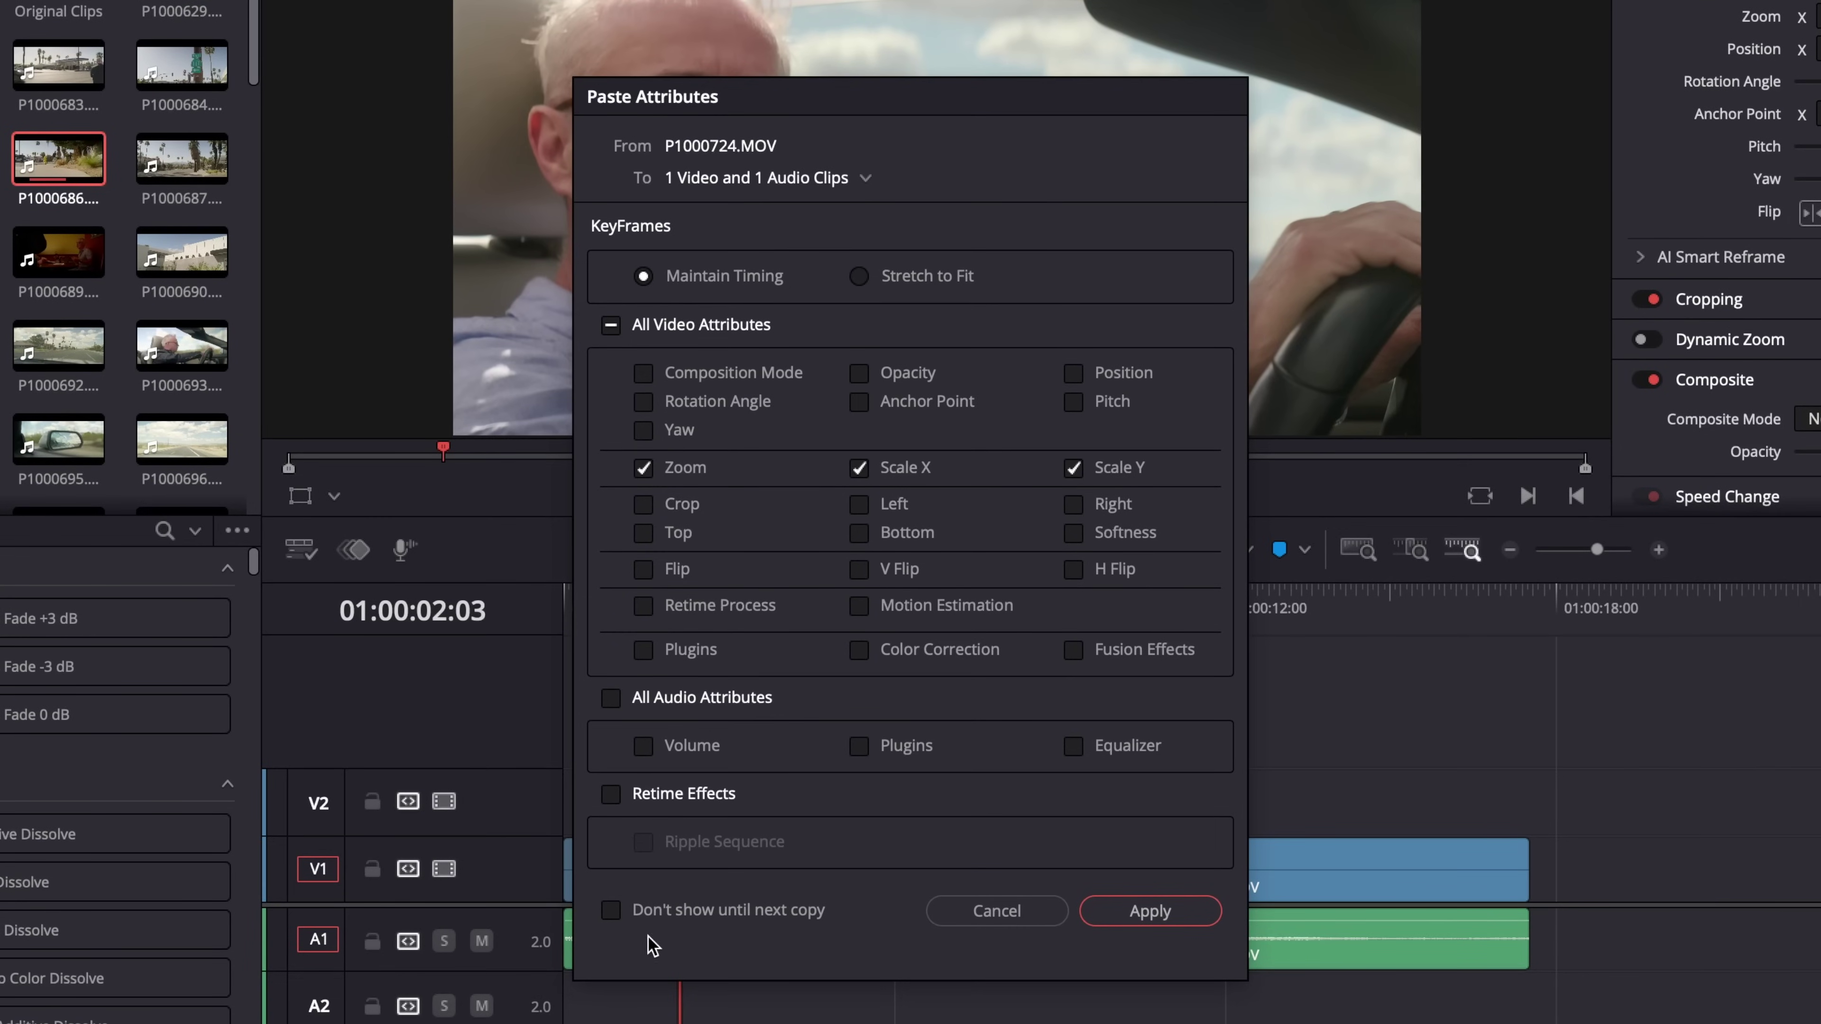
click(612, 910)
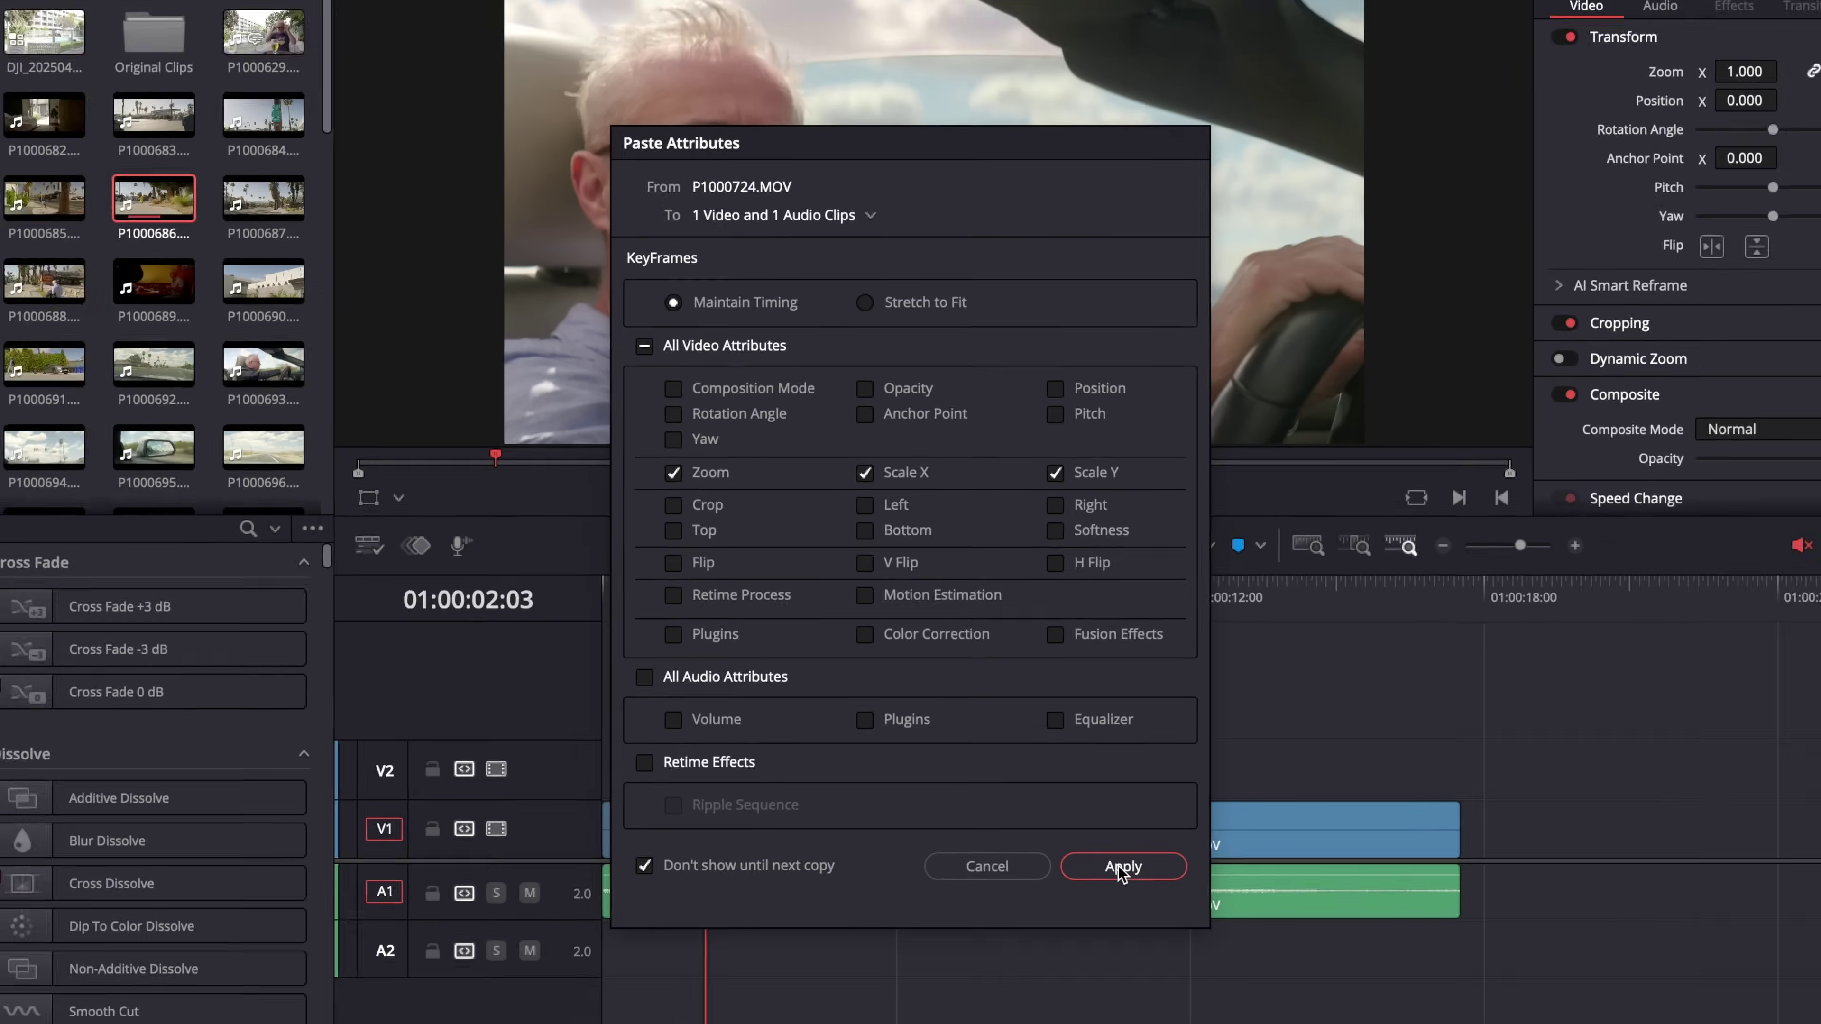
click(1140, 915)
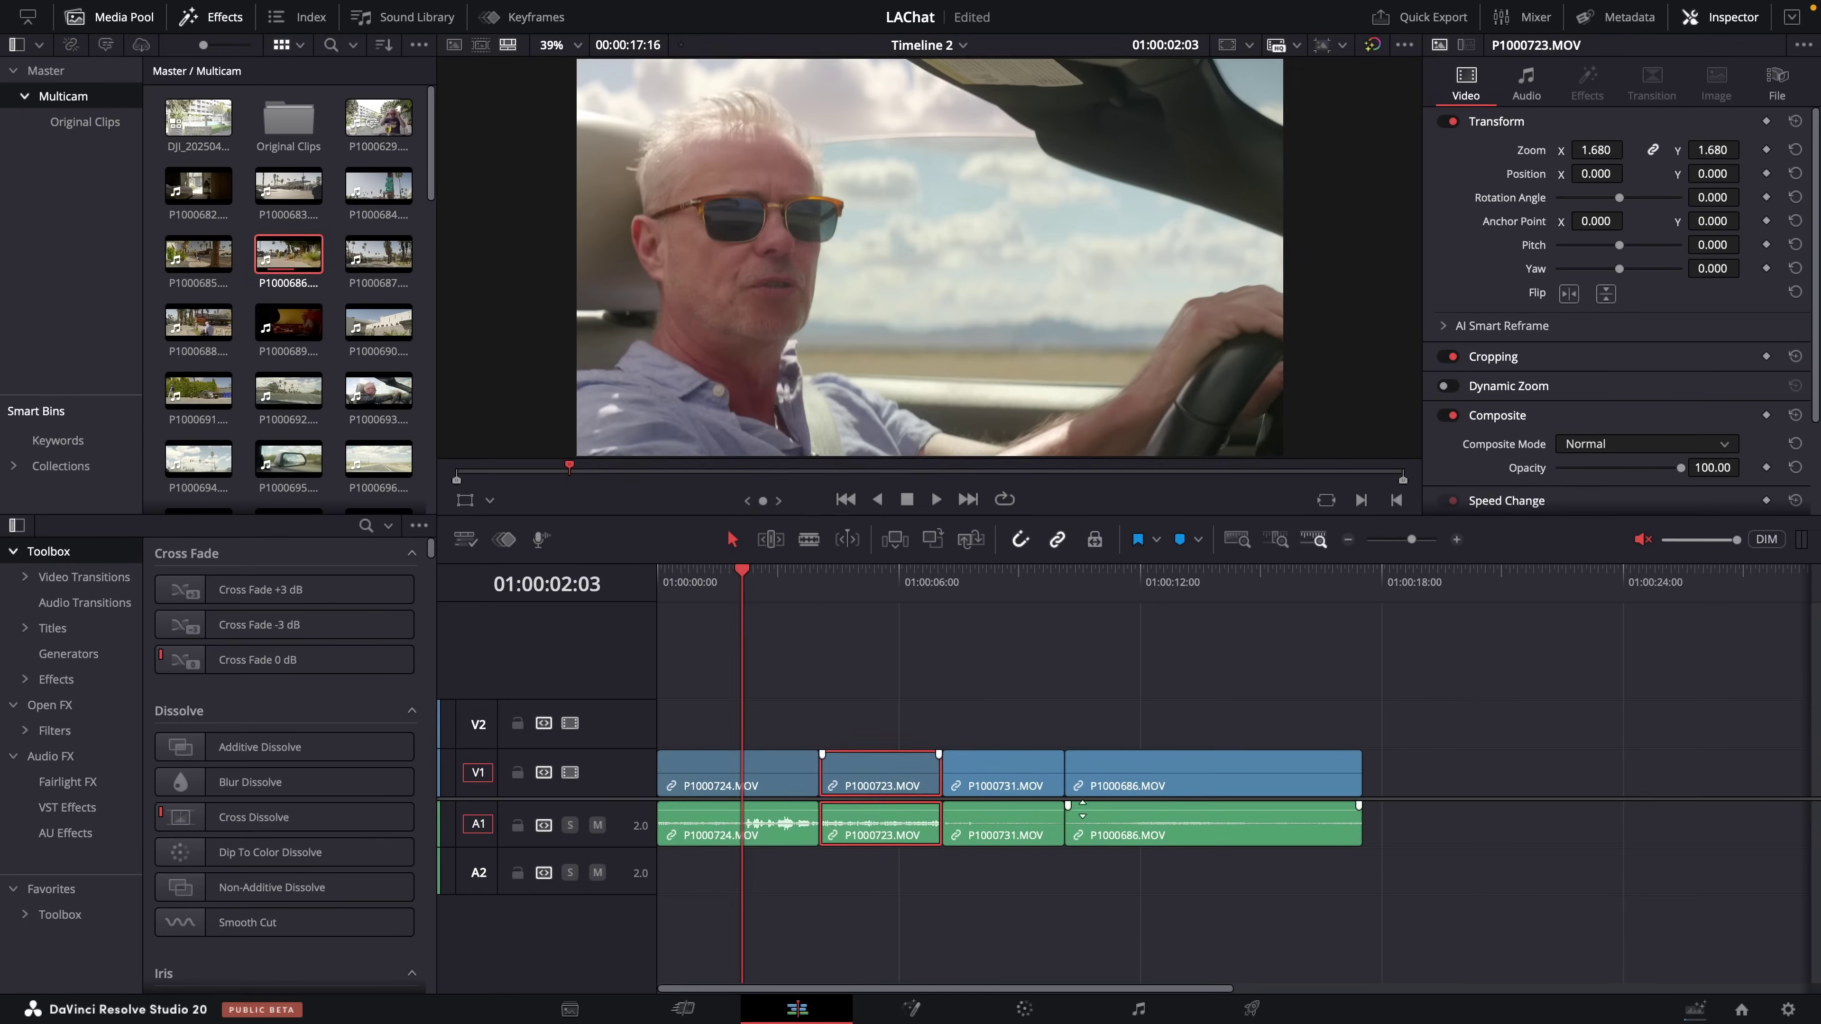
- Paste the same attributes onto P1000731.MOV and P1000686.MOV
click(996, 775)
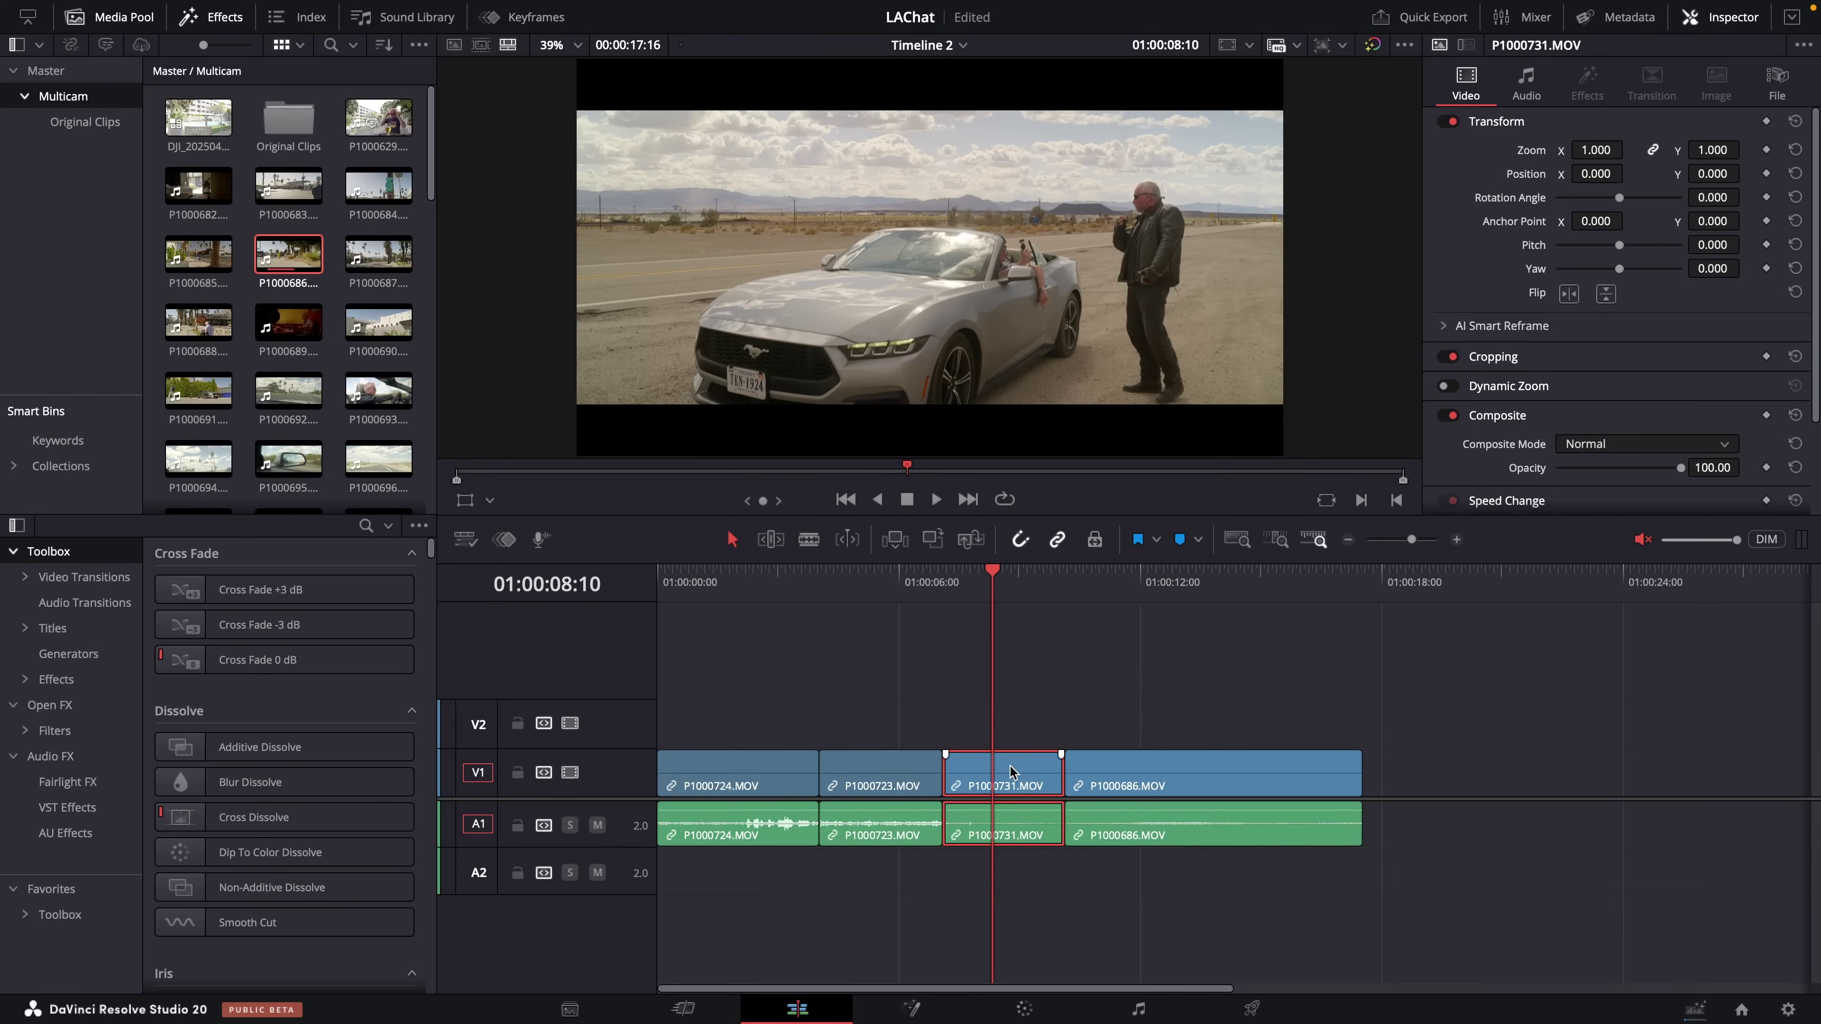
key(alt+v)
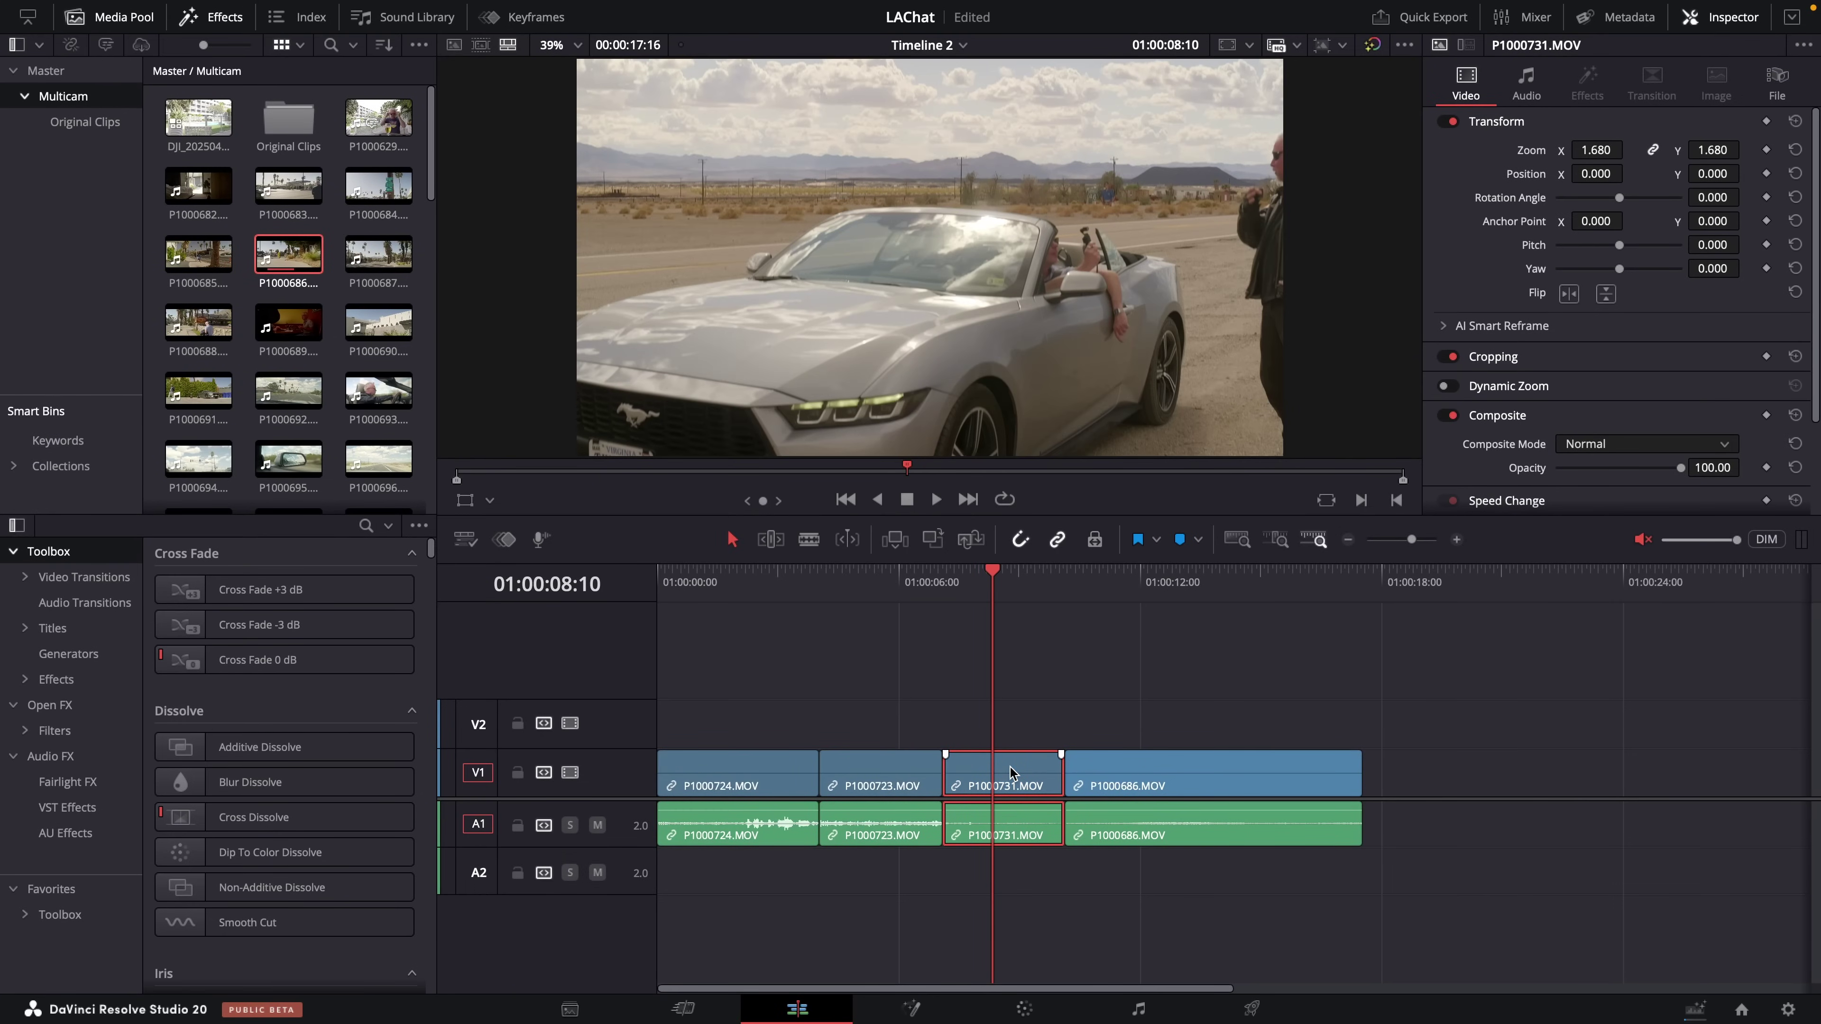
drag(1036, 585, 1107, 581)
click(1165, 765)
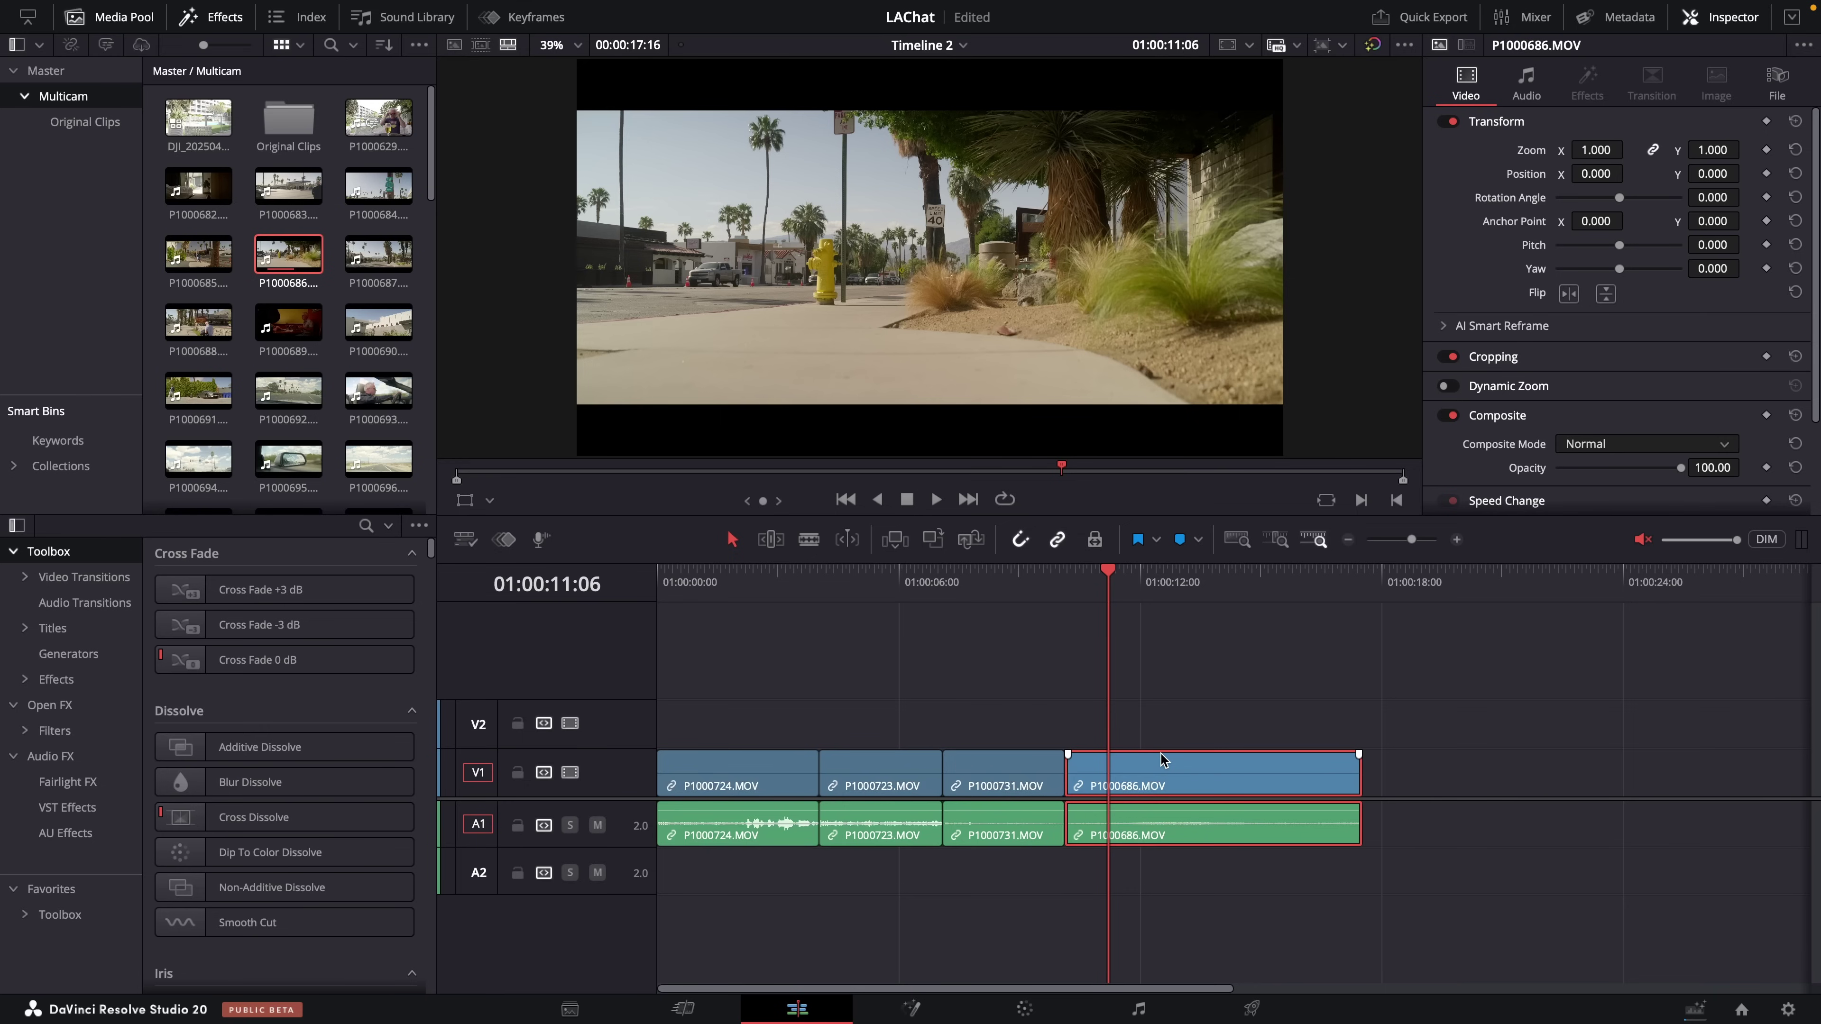
key(alt+v)
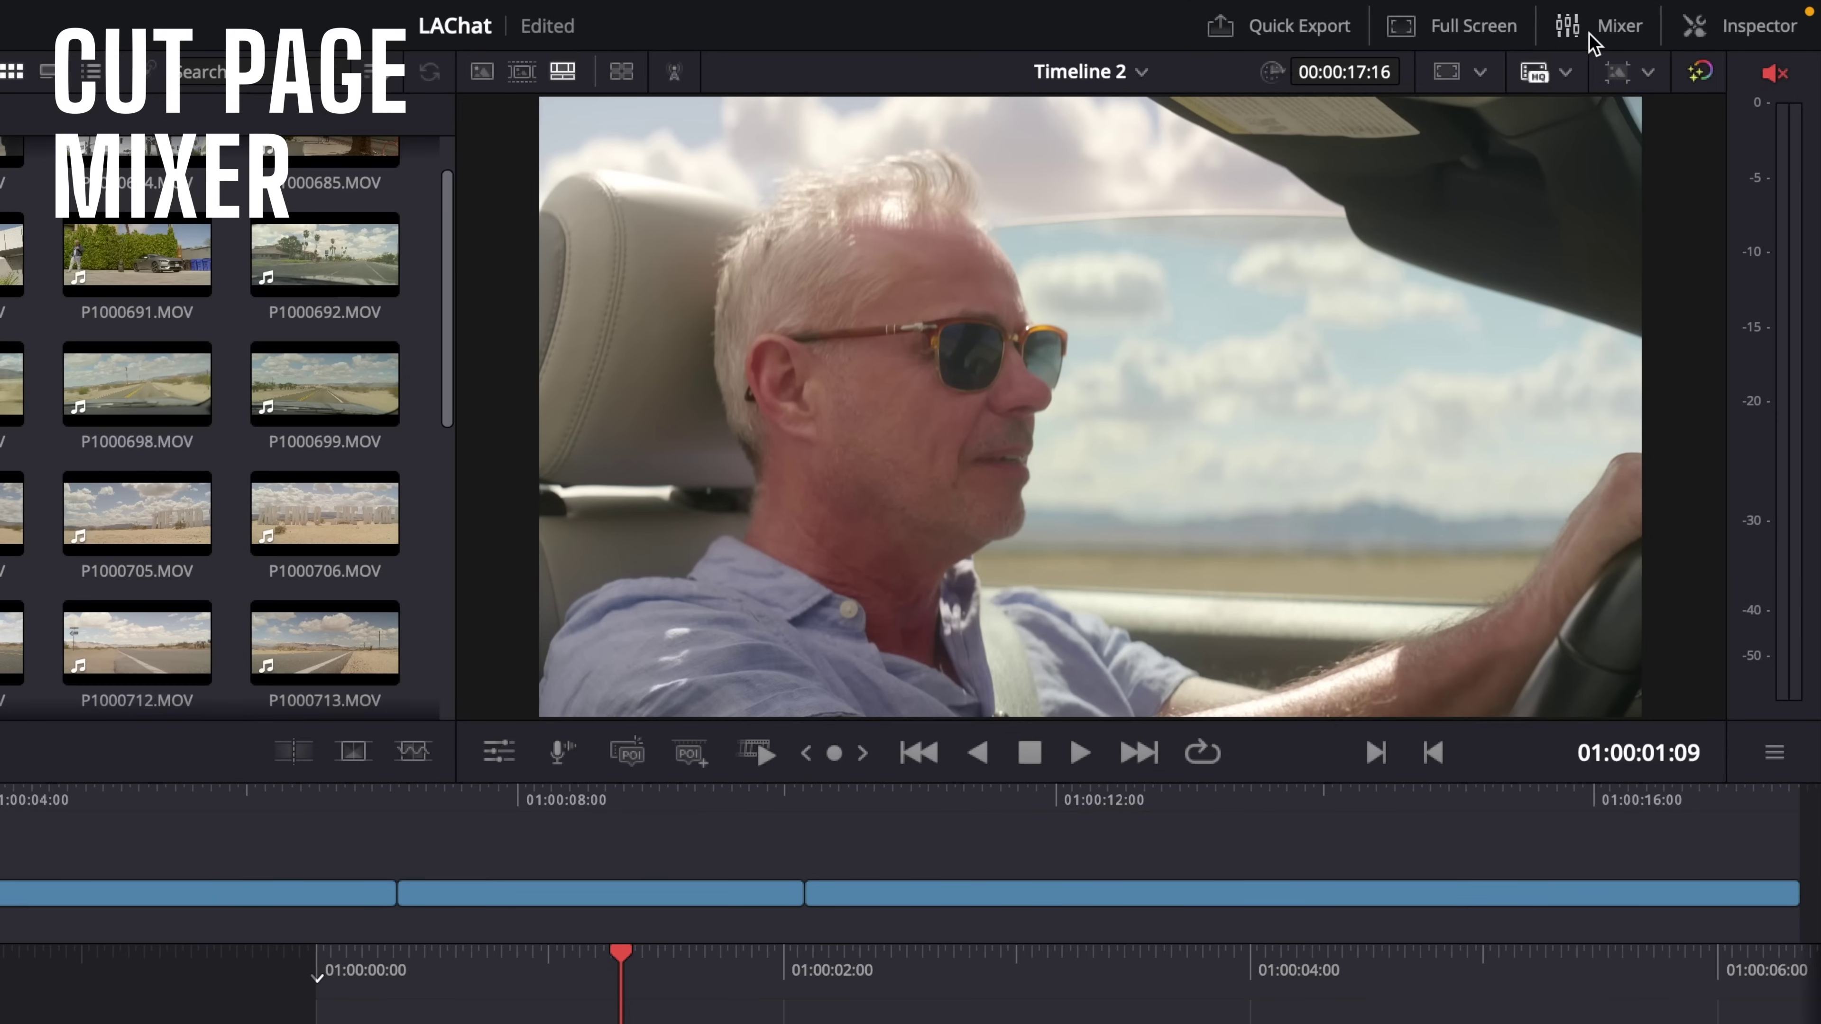
- Show the audio Mixer on the Cut page
click(1590, 34)
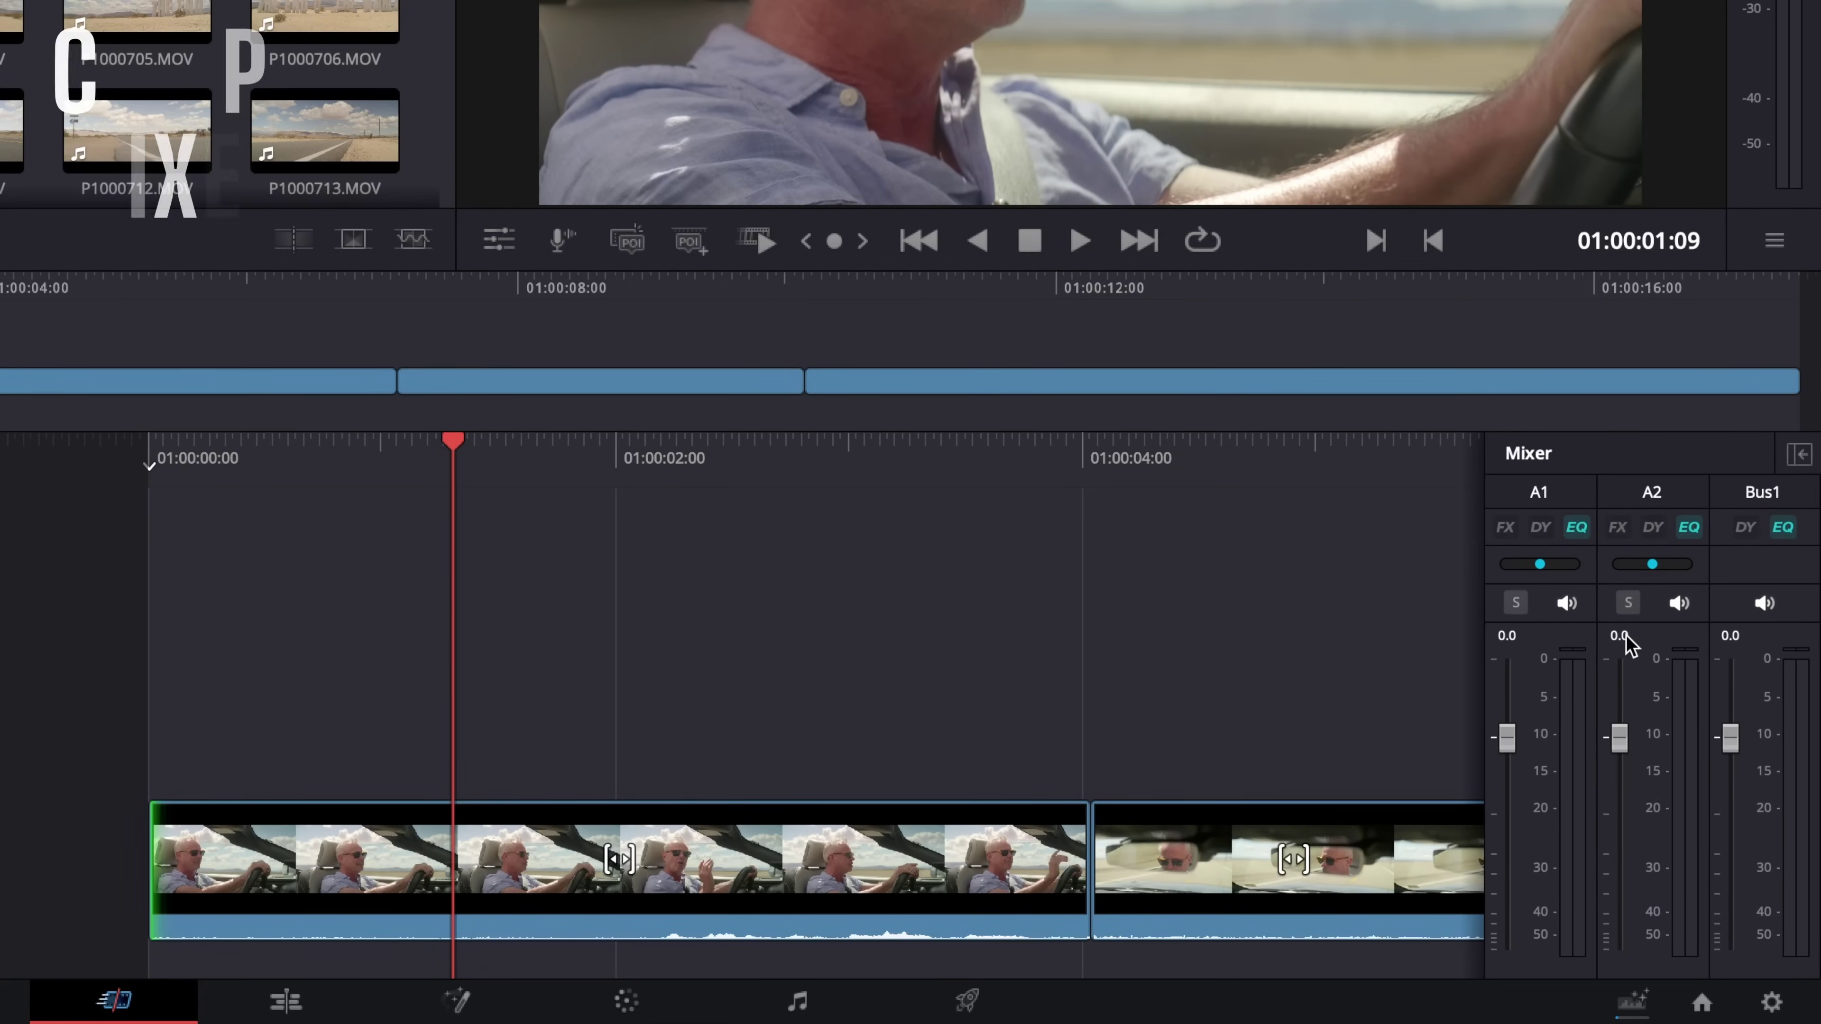
- Expand the audio mixer to its full view and inspect the Dynamics settings of track A1
click(1798, 456)
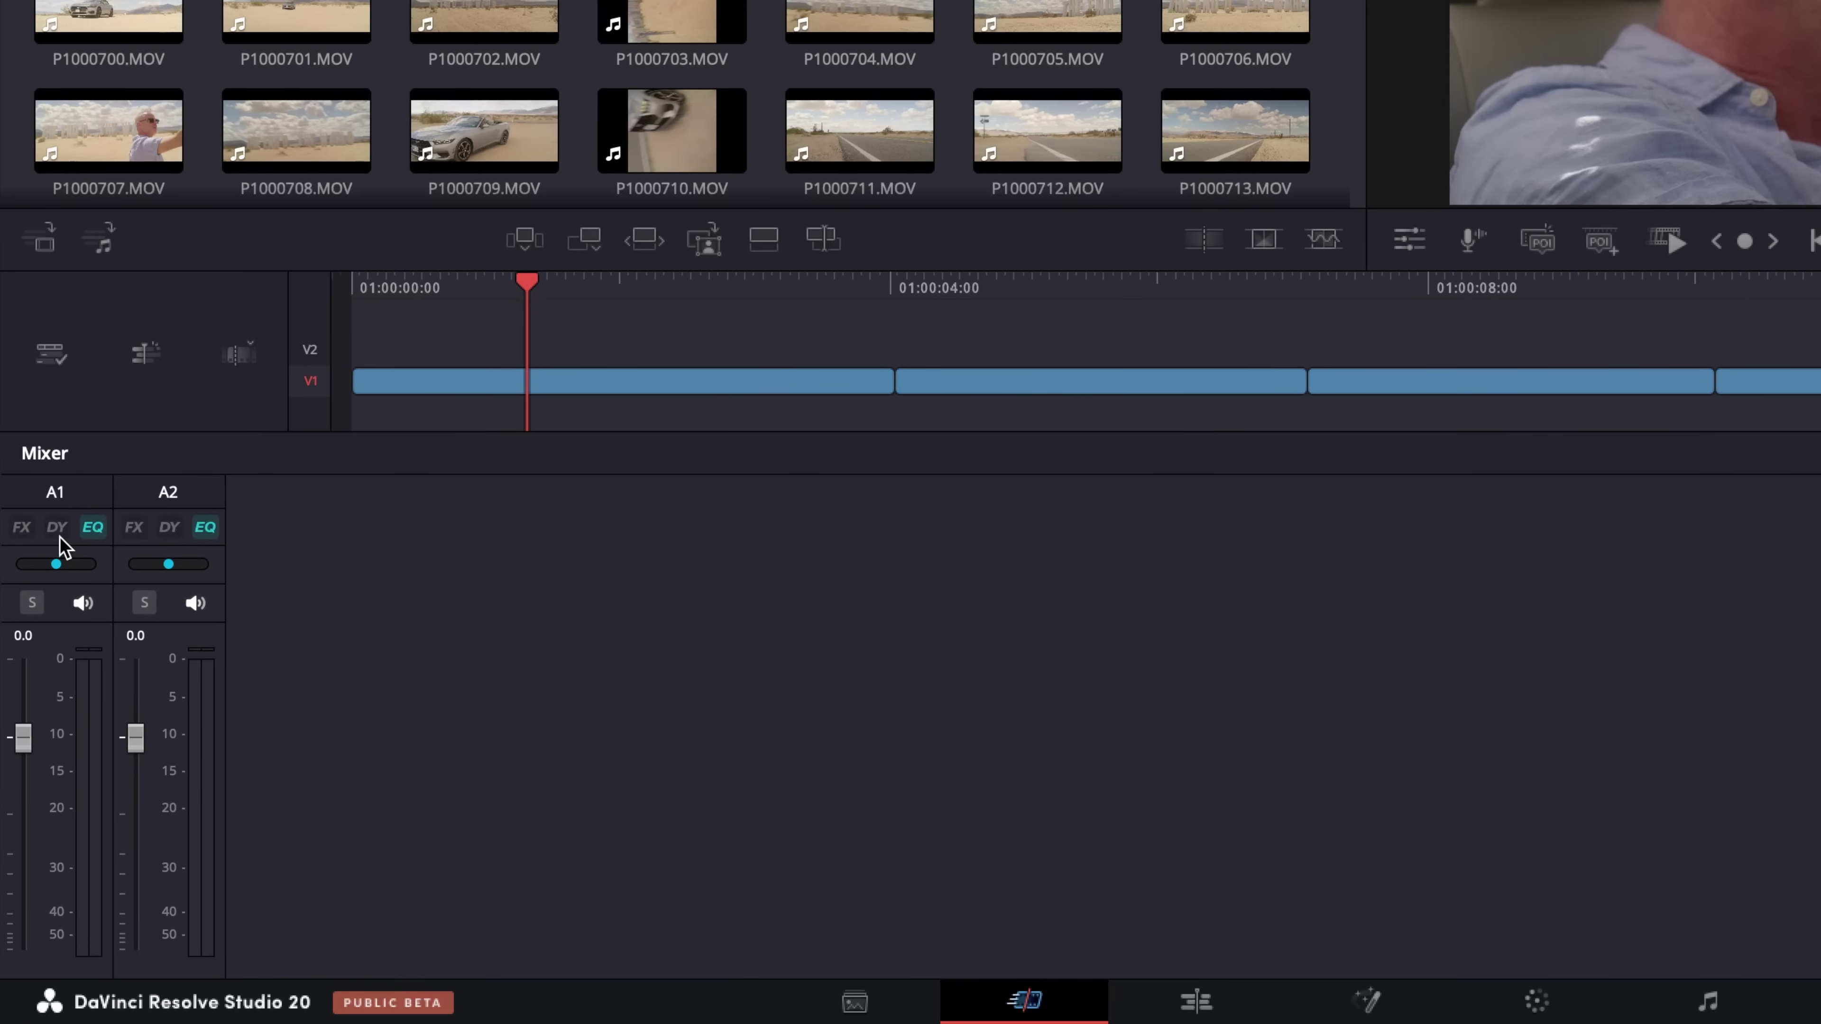
click(57, 530)
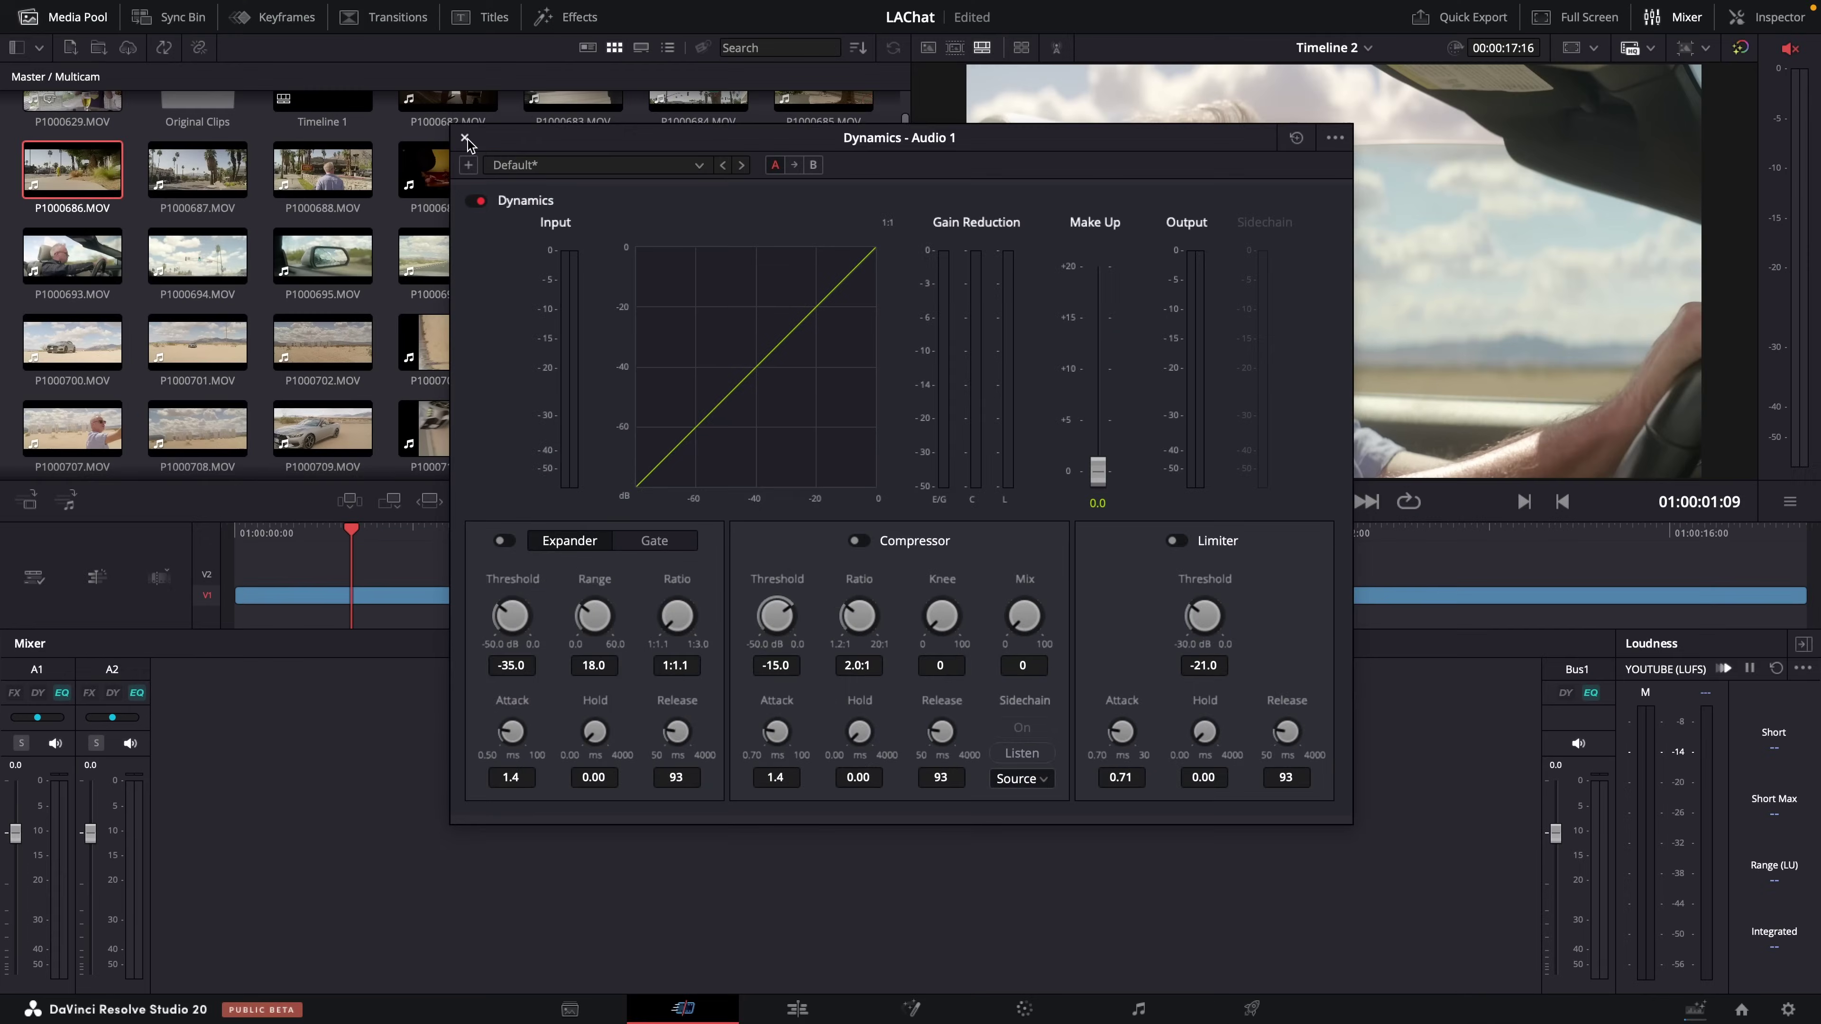
click(465, 137)
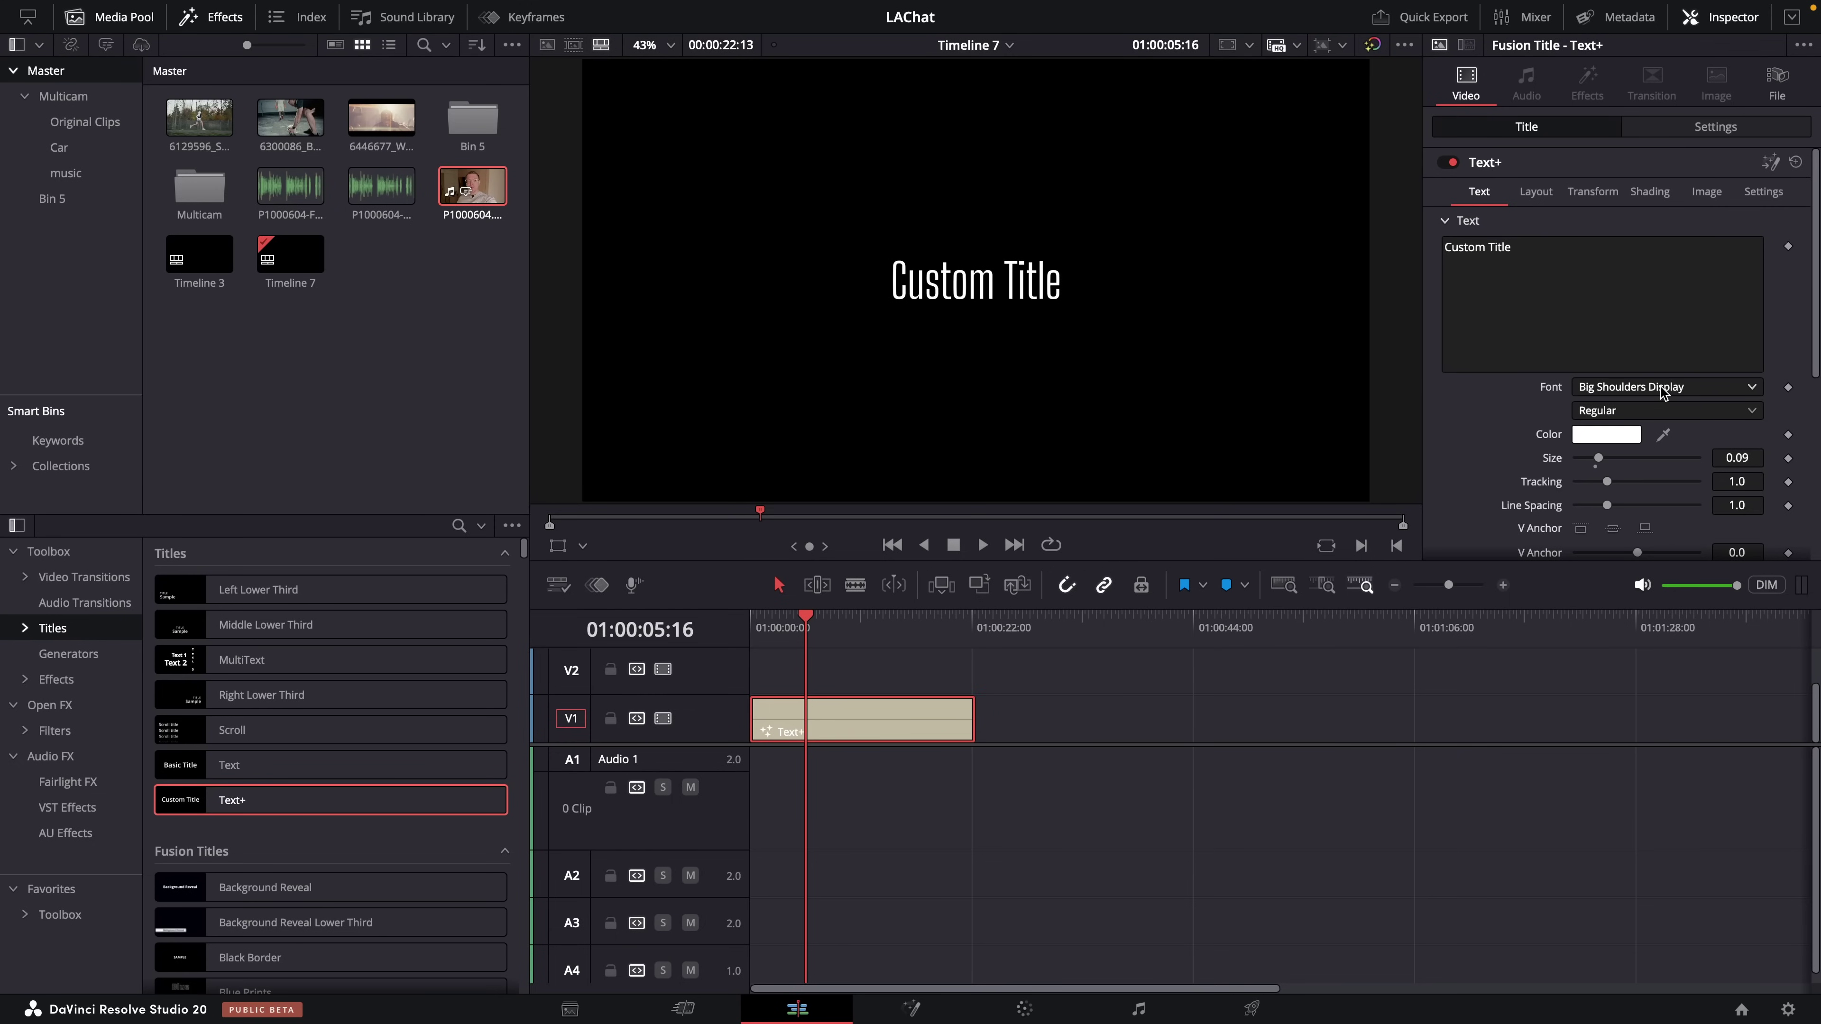
- Browse the full font list of the Text+ title in Timeline 7
click(1661, 391)
scroll(1689, 626, up, 10)
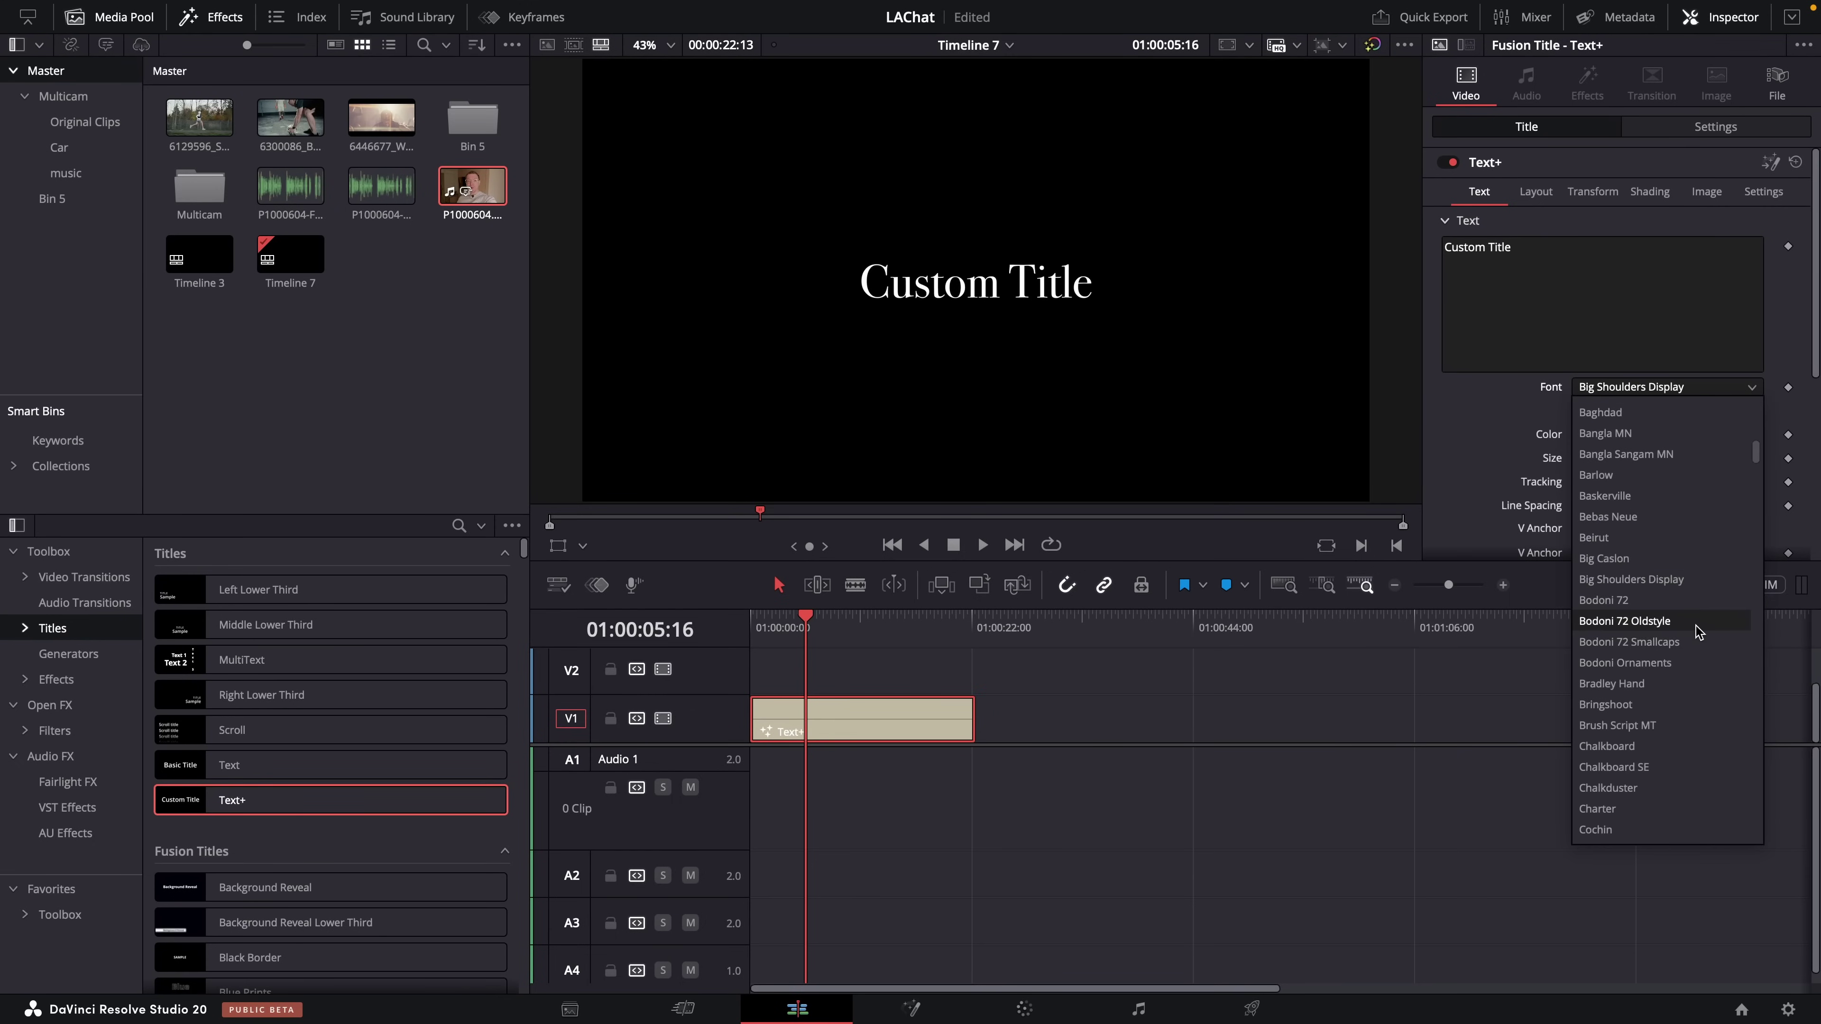
scroll(1689, 627, down, 15)
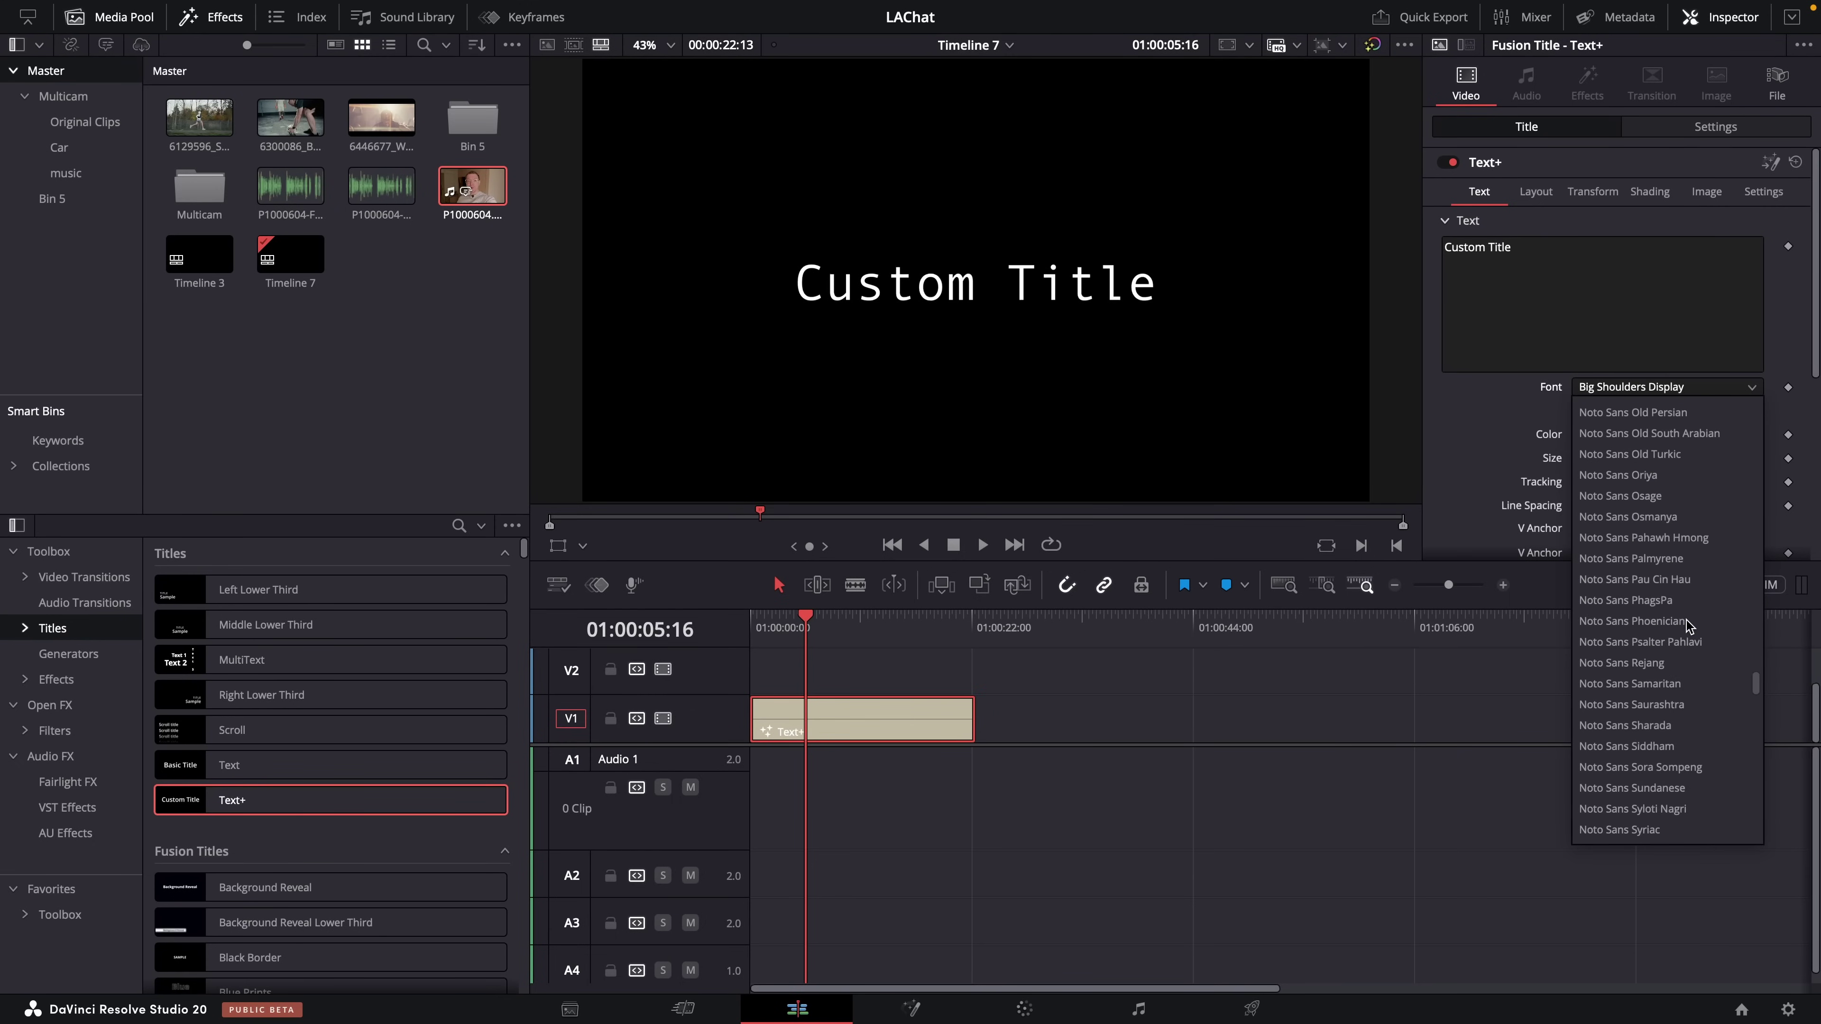
click(1488, 459)
- Review the allowed font names in the Fonts text file, down to Big Shoulders Display, and return to DaVinci Resolve
key(super+Tab)
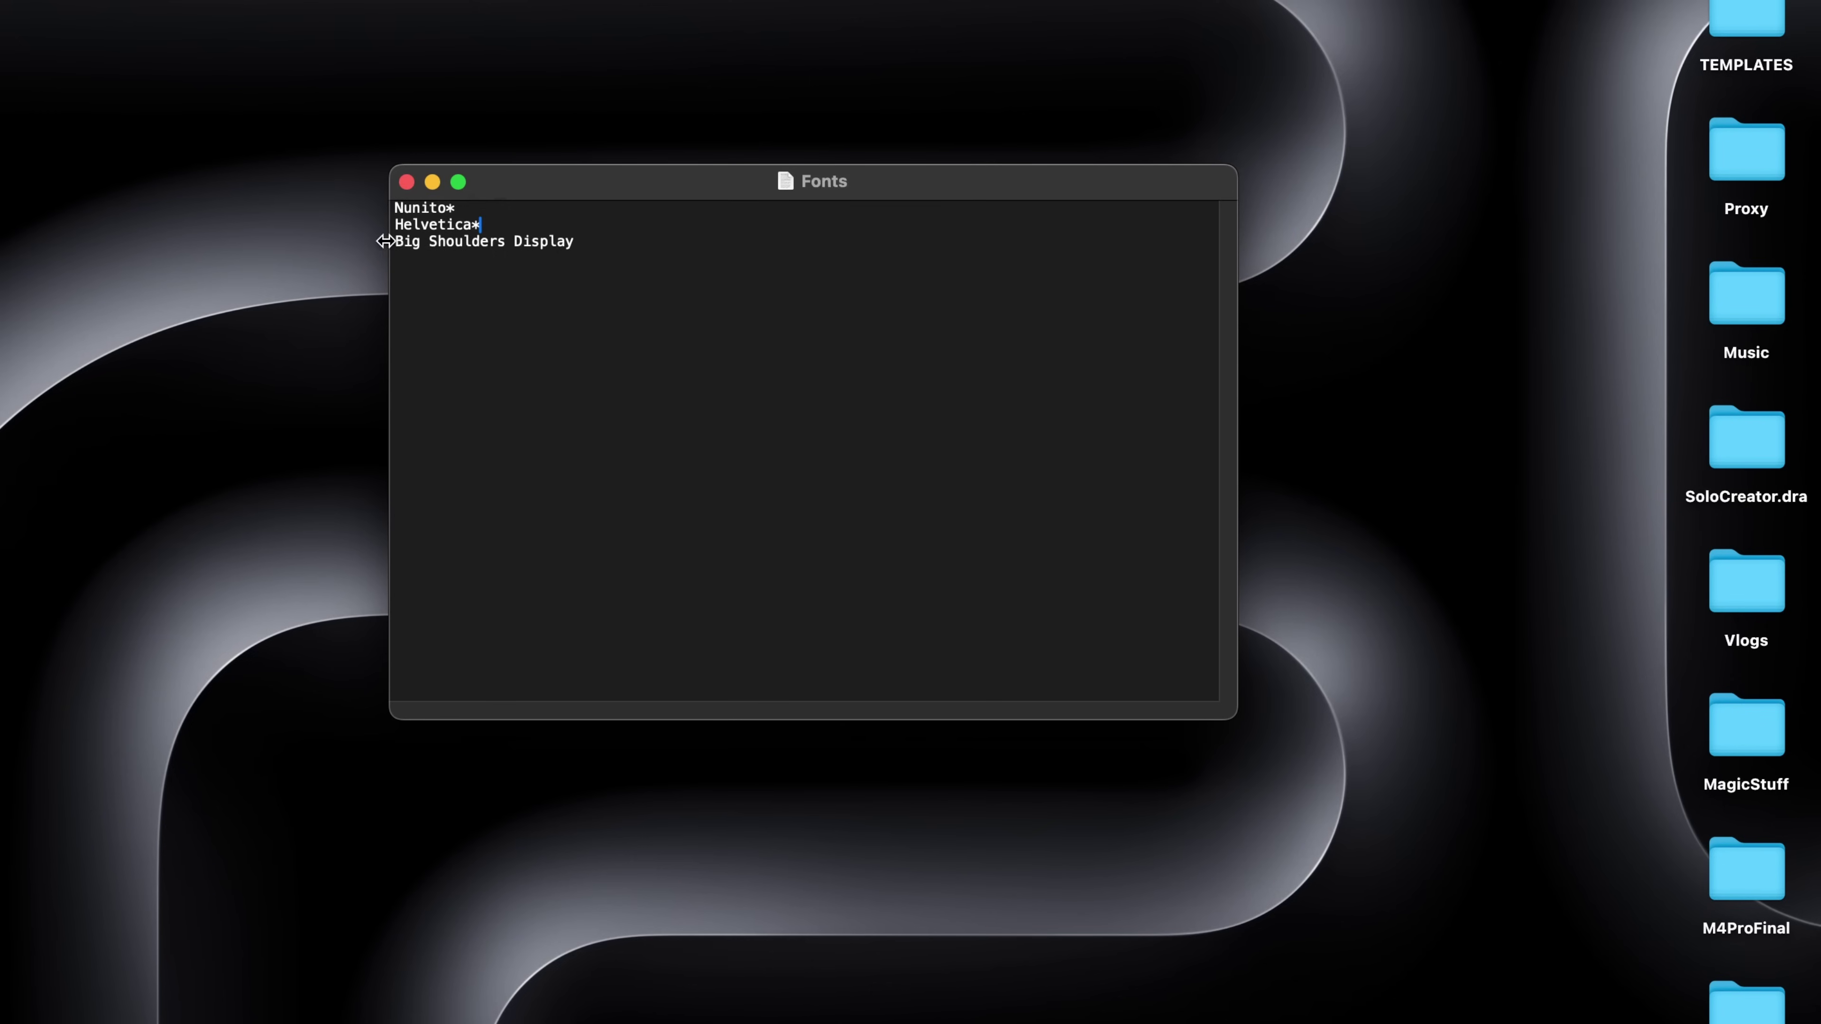
click(589, 241)
key(super+Tab)
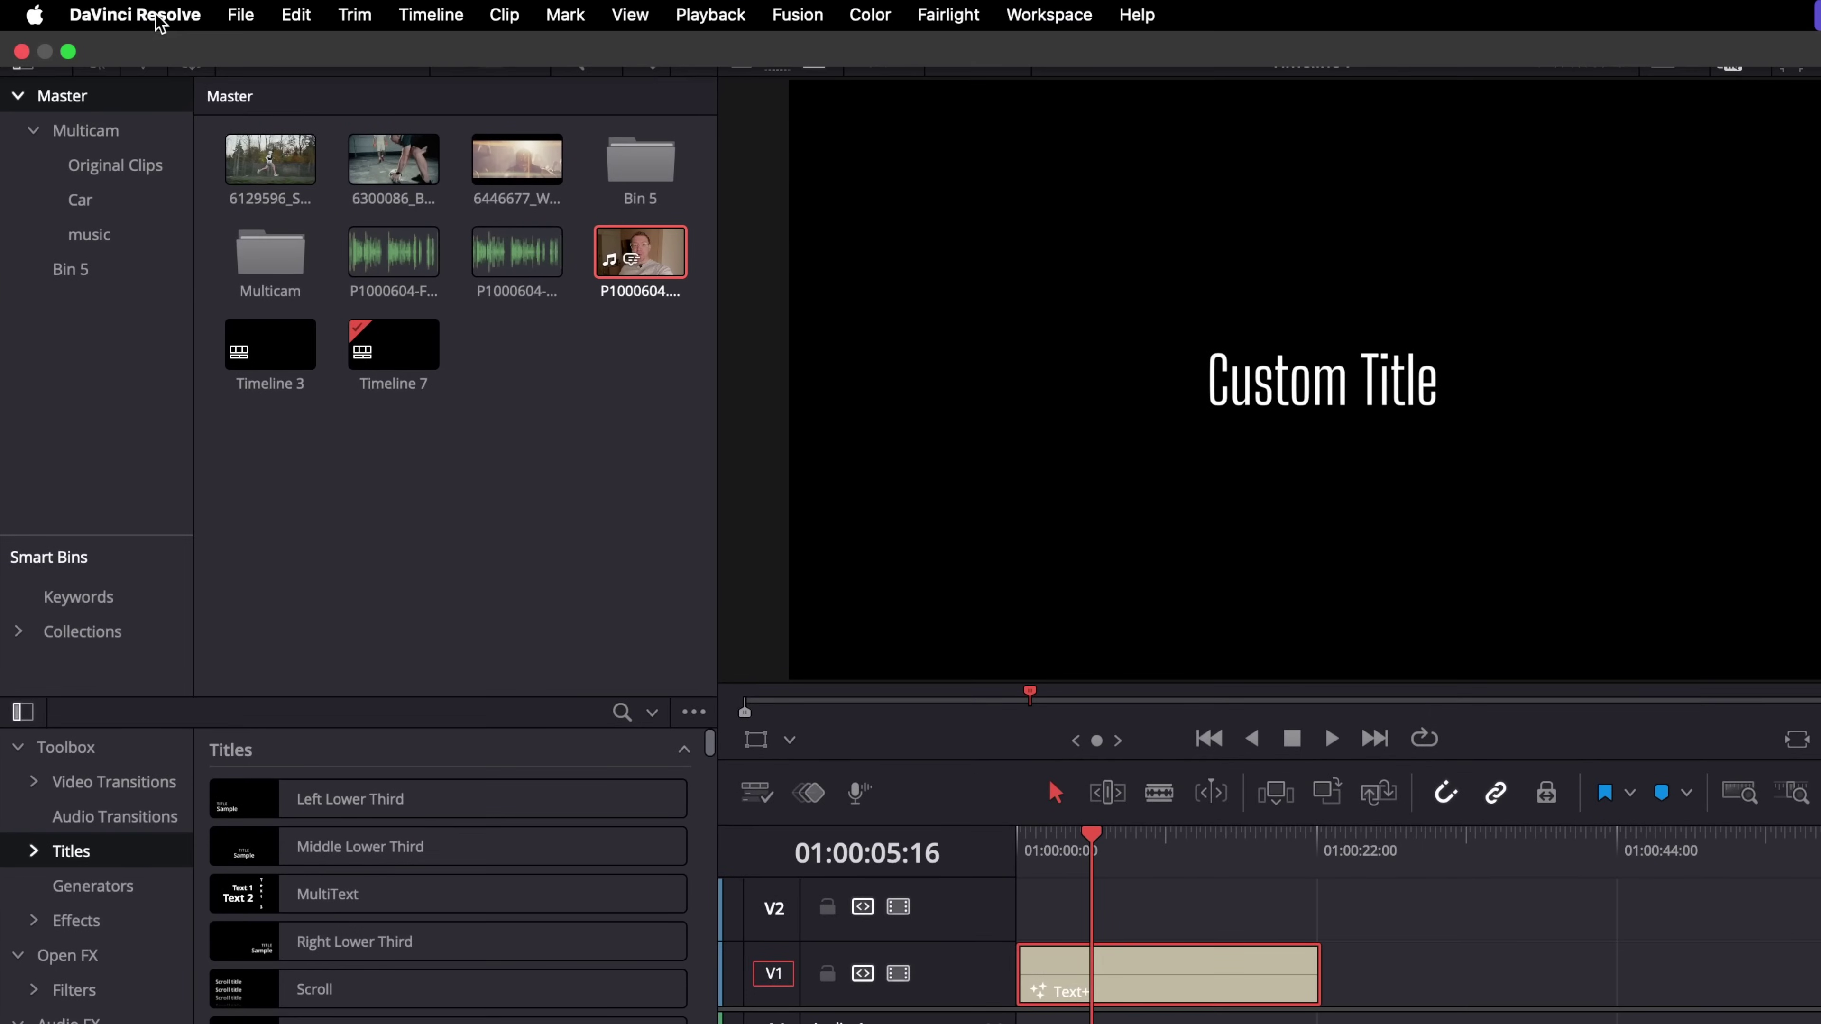
- Enable "Display only specific fonts" in the user Editing preferences, choose the font list file, and save
click(134, 15)
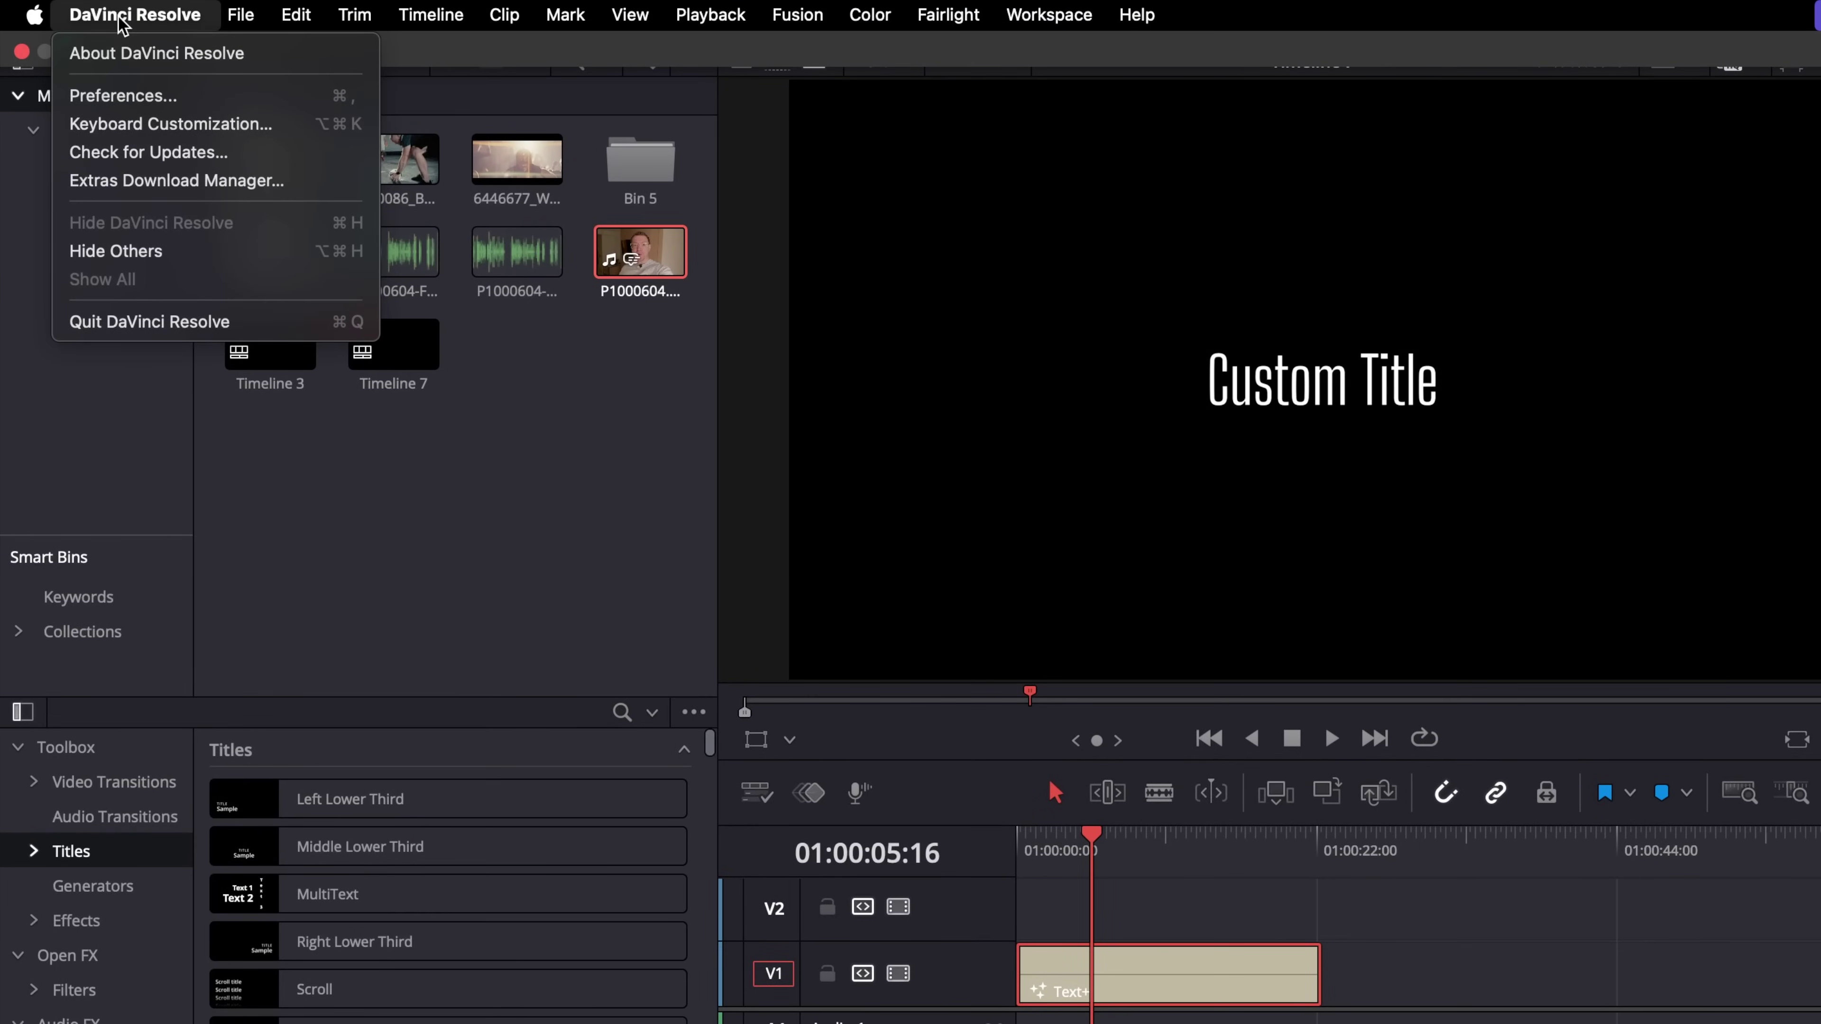
click(124, 95)
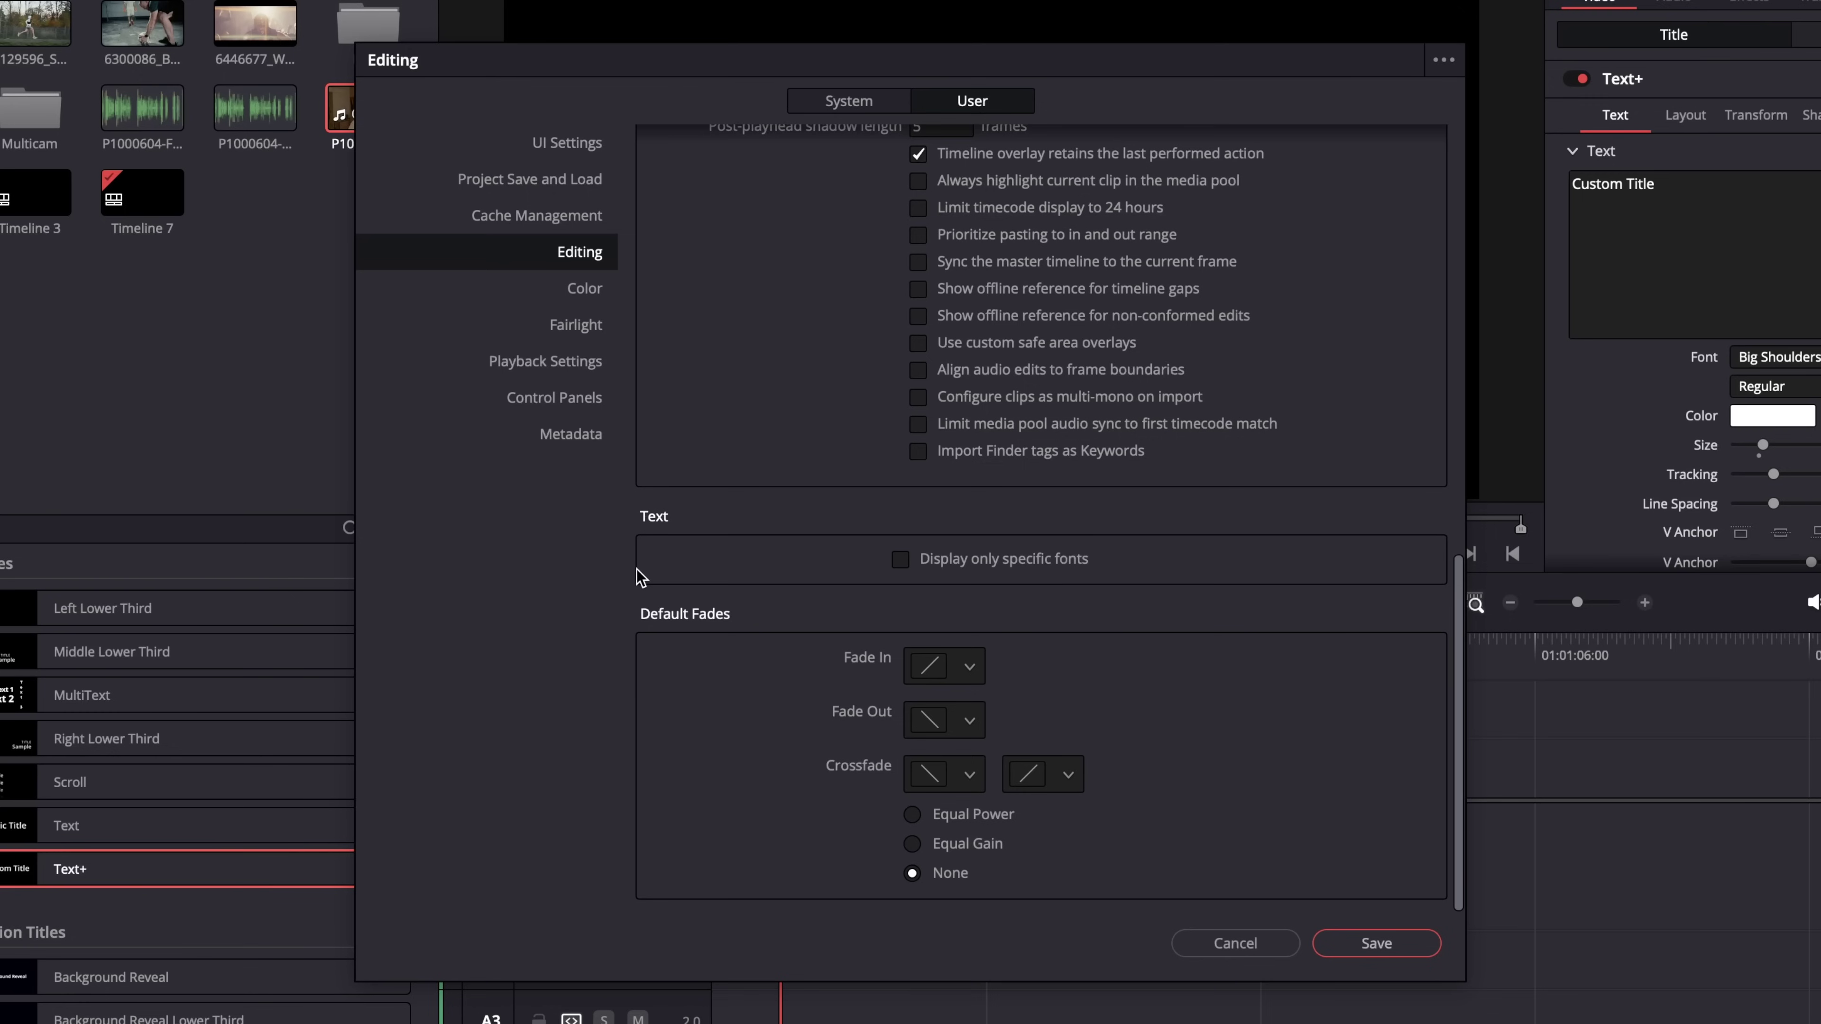
click(901, 560)
click(1275, 592)
key(Return)
click(1374, 943)
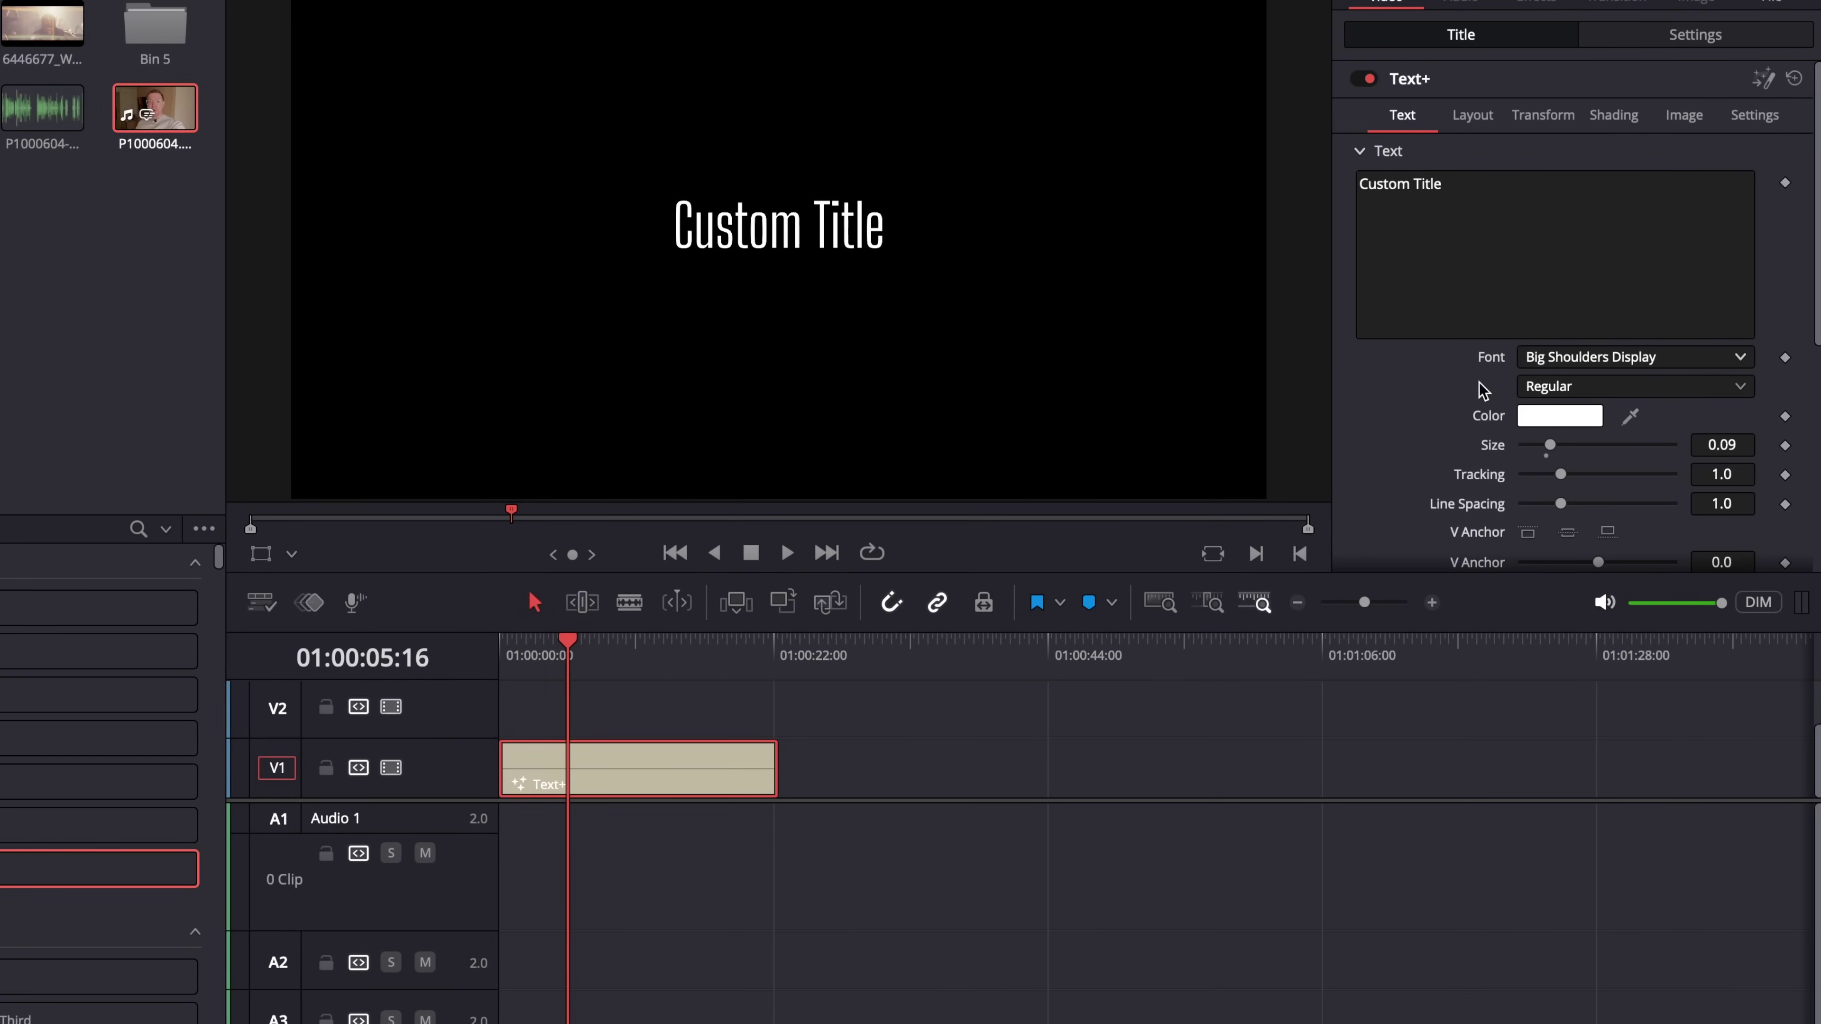
- Check the restricted font list of the Text+ title and preview Nunito
click(1683, 354)
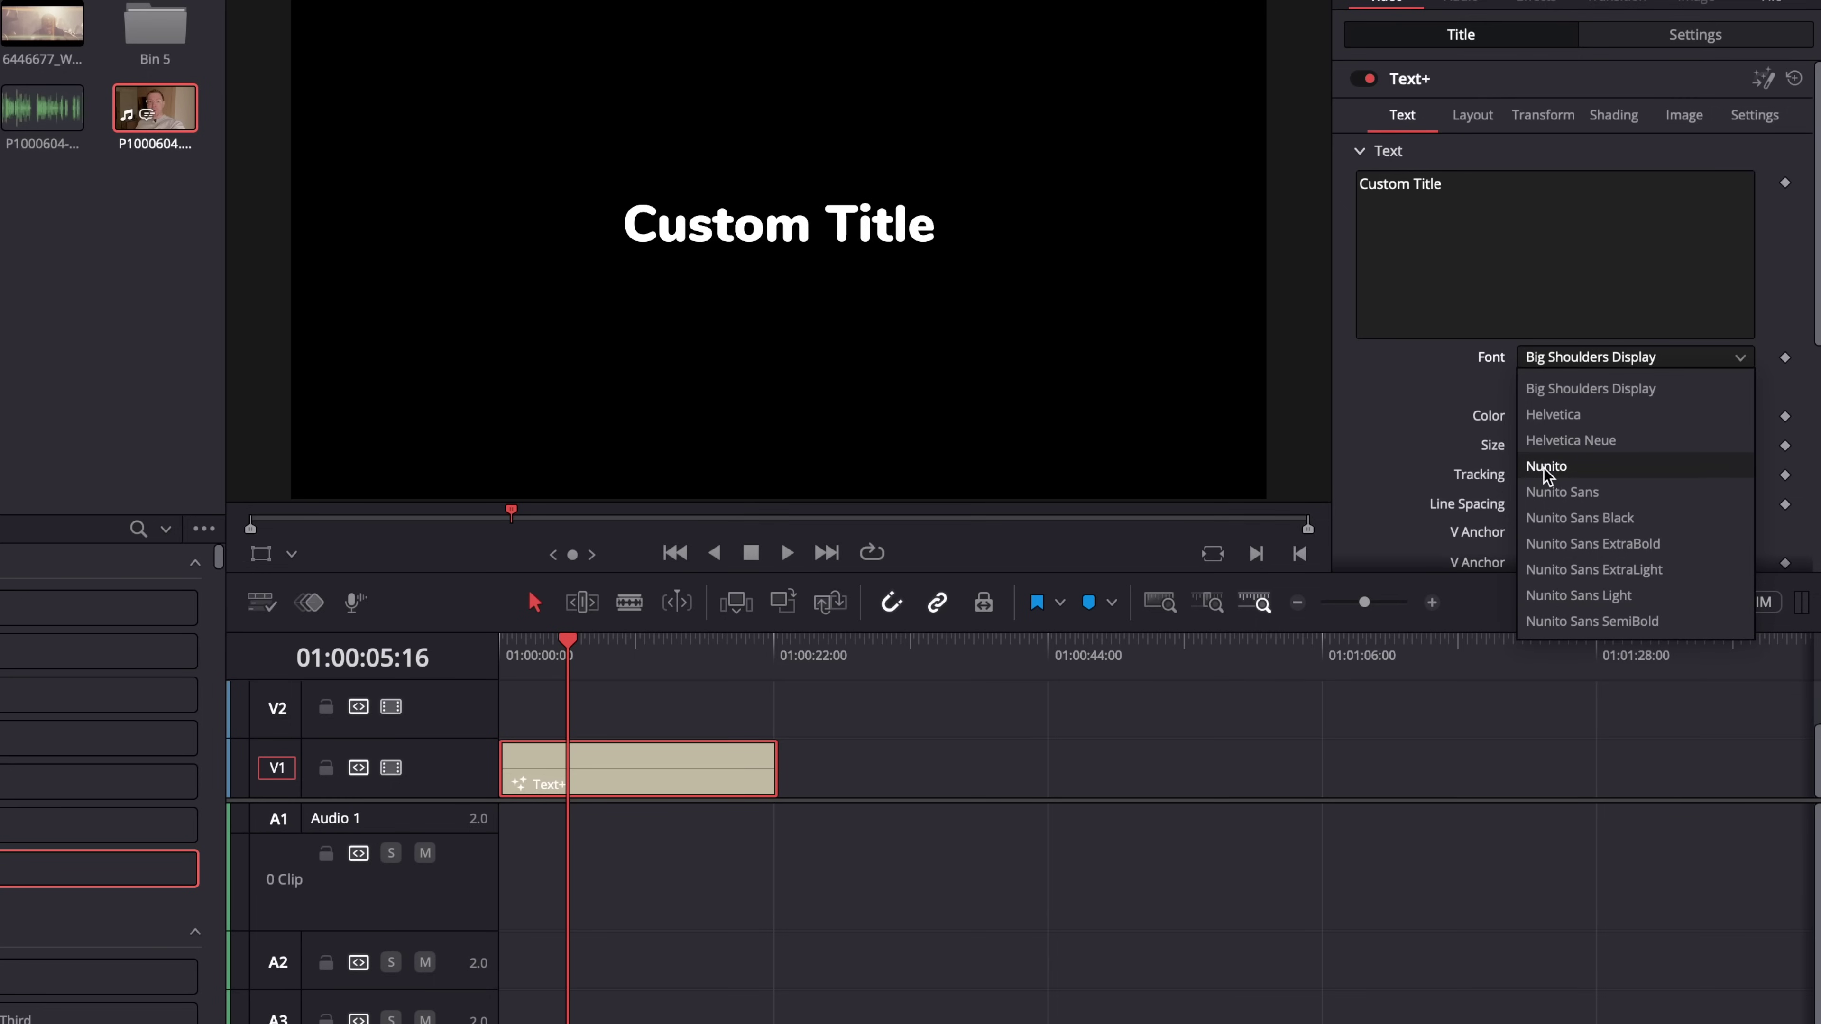
click(1362, 409)
click(1629, 366)
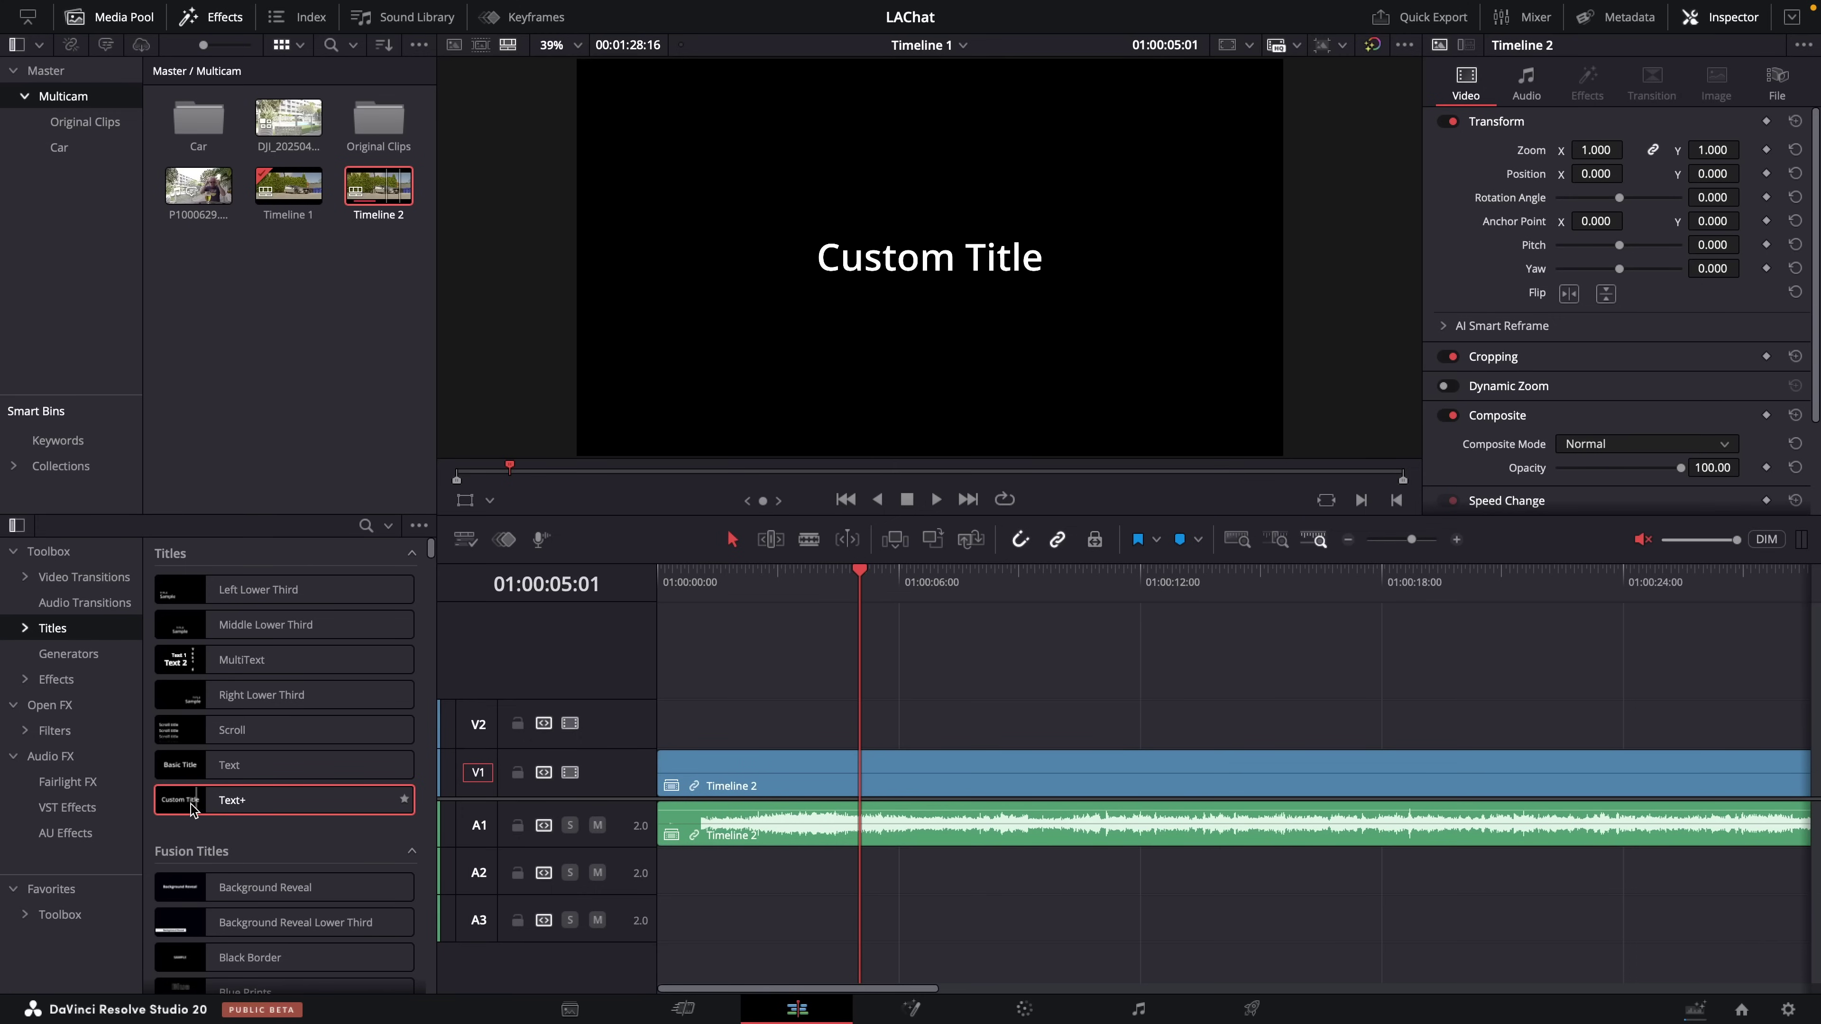
- Add a Text+ title on V2 of Timeline 1 at 01:00:05:01 and extend its end to about 01:00:16:00
drag(192, 809, 862, 717)
drag(1060, 728, 1285, 730)
click(1035, 721)
- Replace the Text+ title's text with one long unbroken string of repeated "asdf" that runs past the frame edges
triple_click(1496, 251)
text(dasdfasdfasdf)
text(asdfasdfasdfasdfasd)
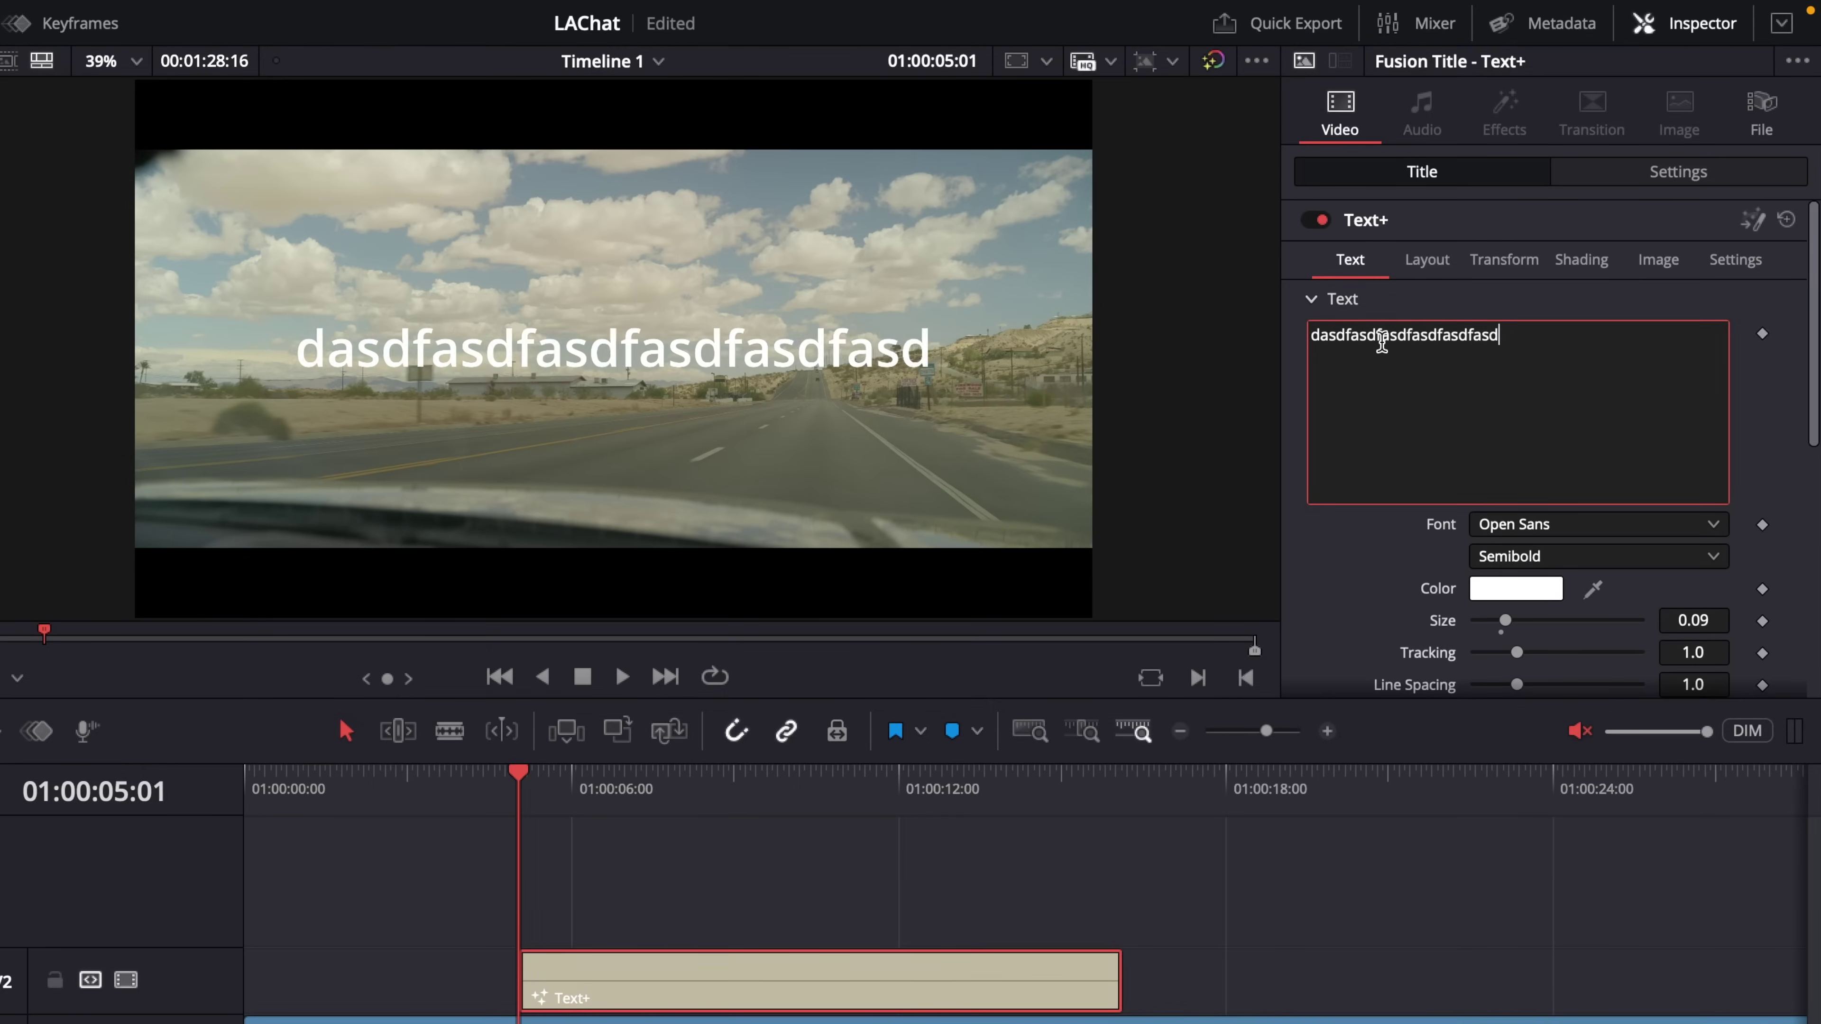
text(fasdfasdfasdfasdasdfas)
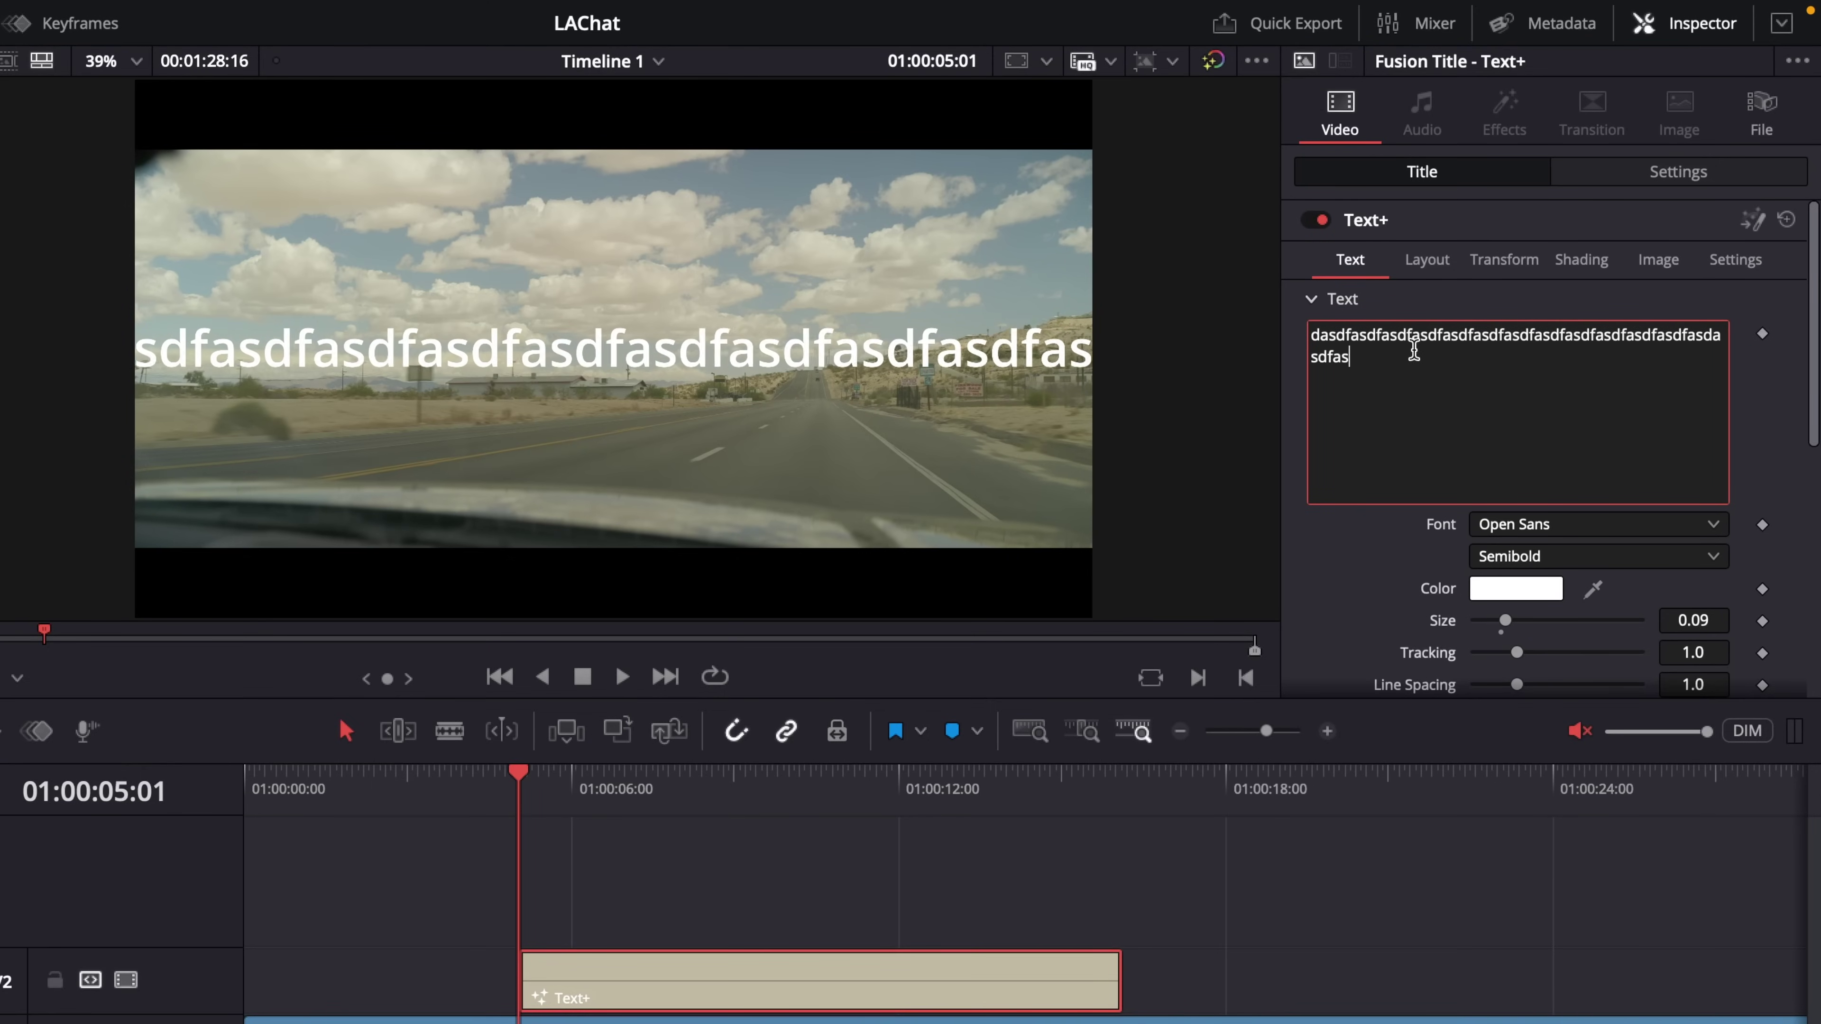
- Set the title's layout type to Text Box and enable Wrap to Text Box
click(1429, 275)
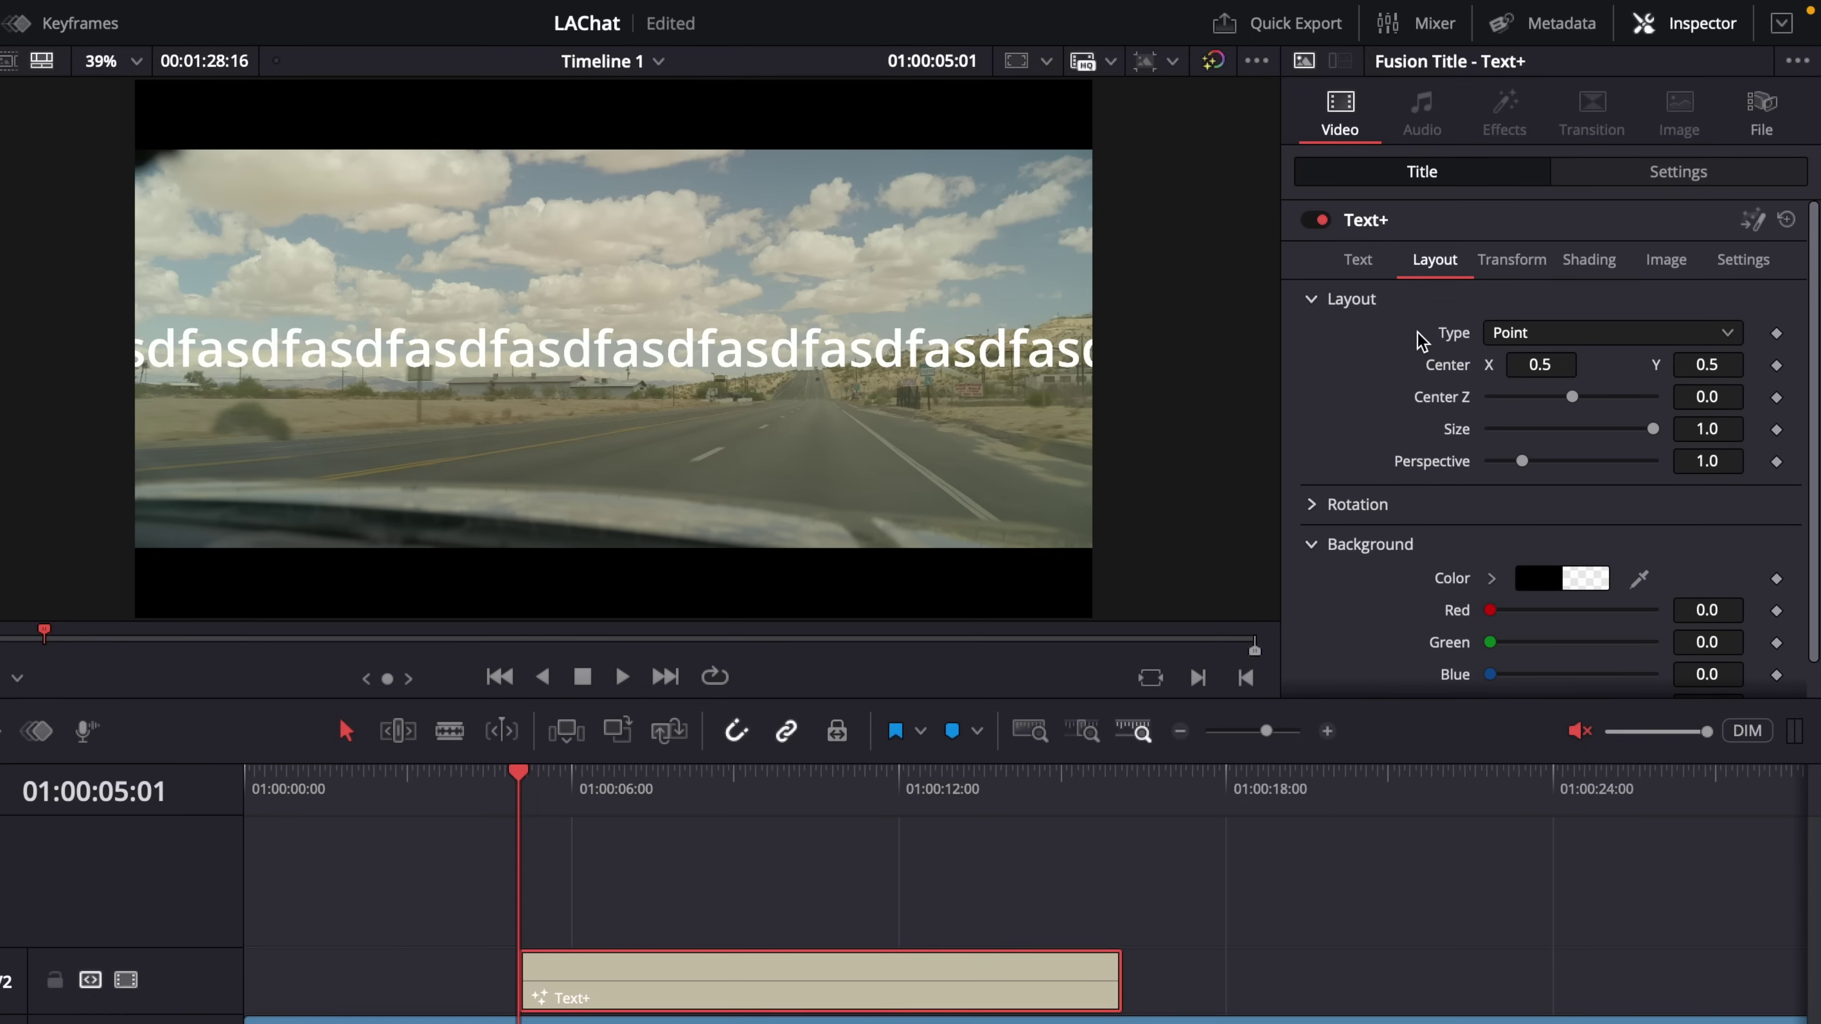
click(1581, 337)
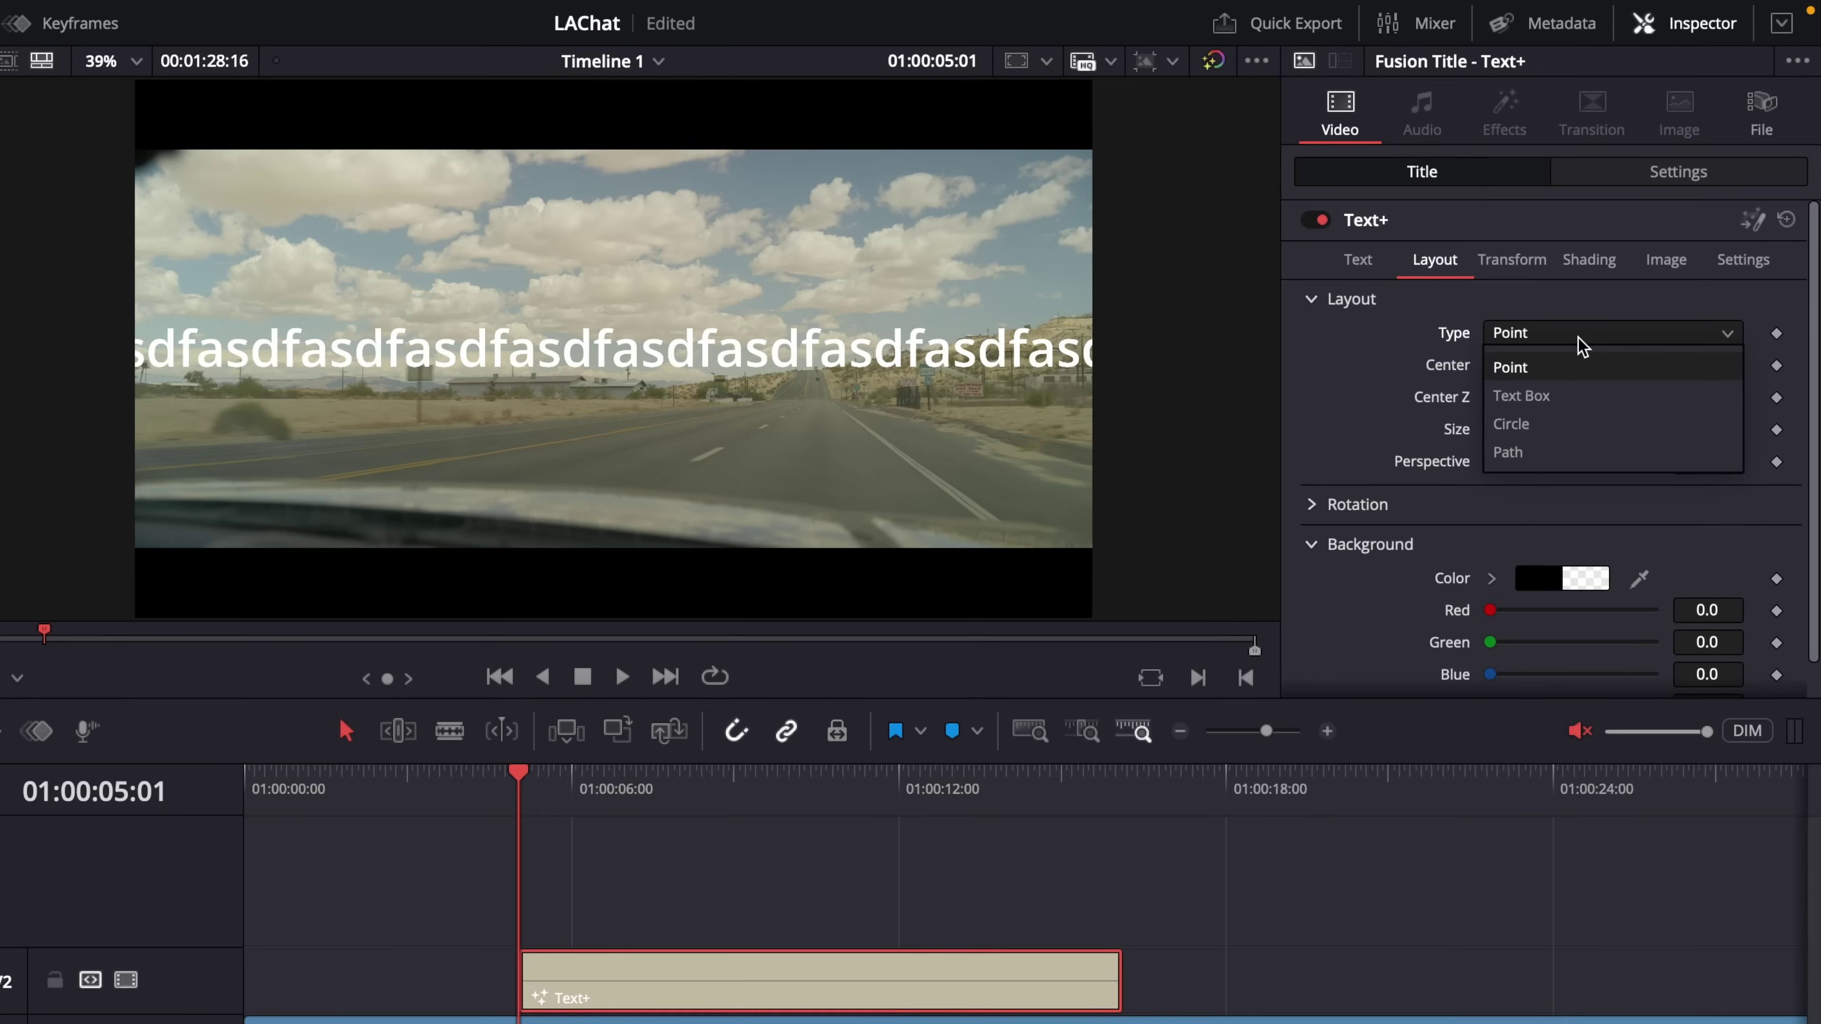
click(1551, 398)
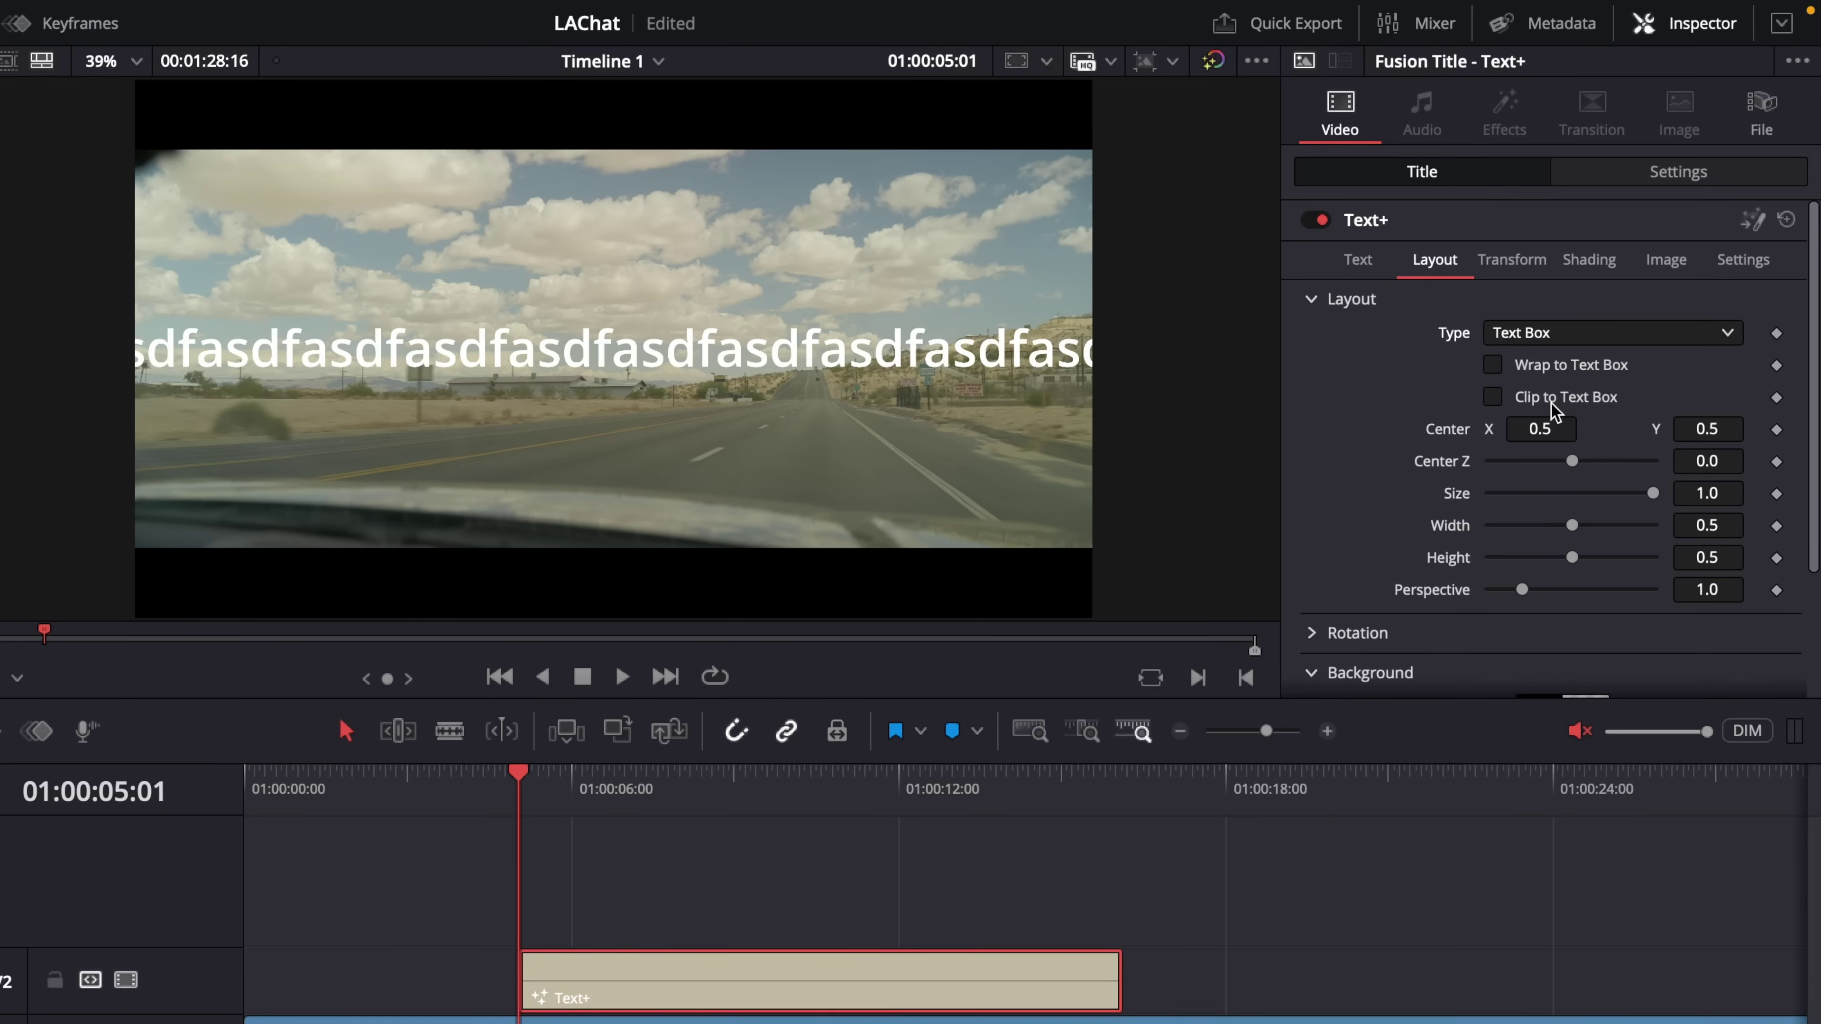
click(1494, 367)
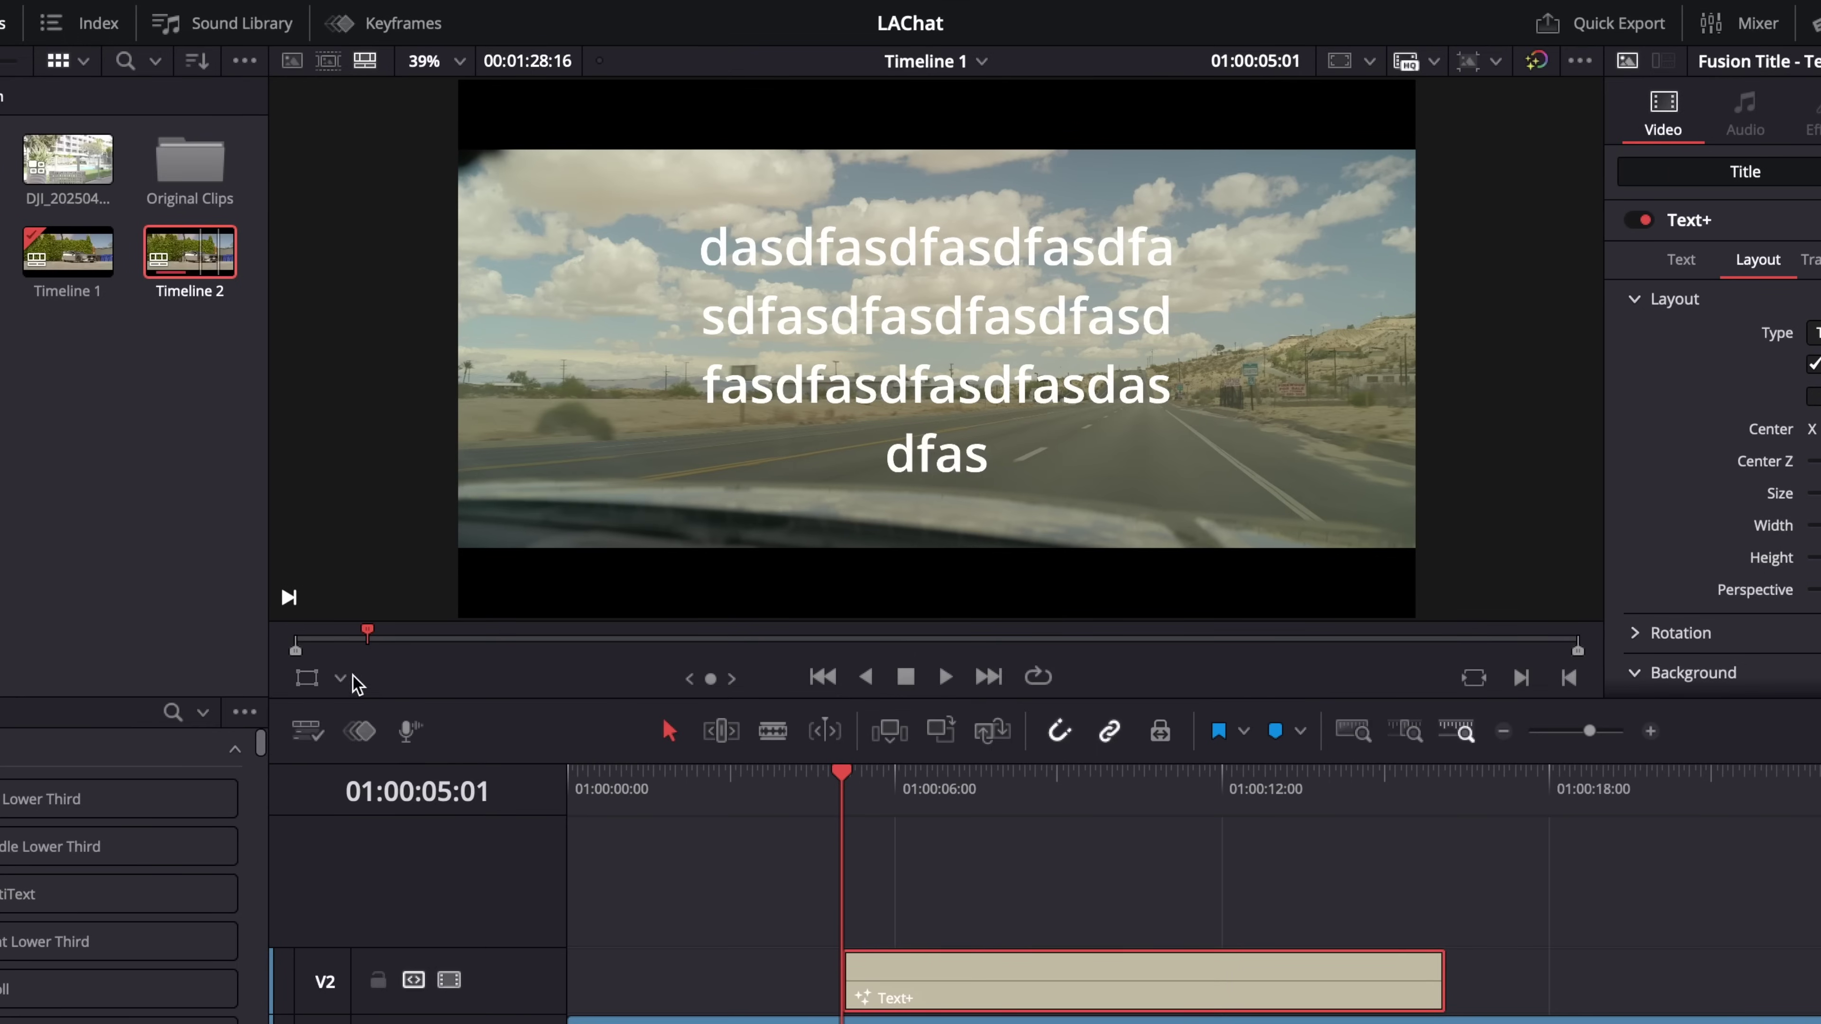
- Show the Fusion Overlay in the viewer and widen the title's text box
click(17, 677)
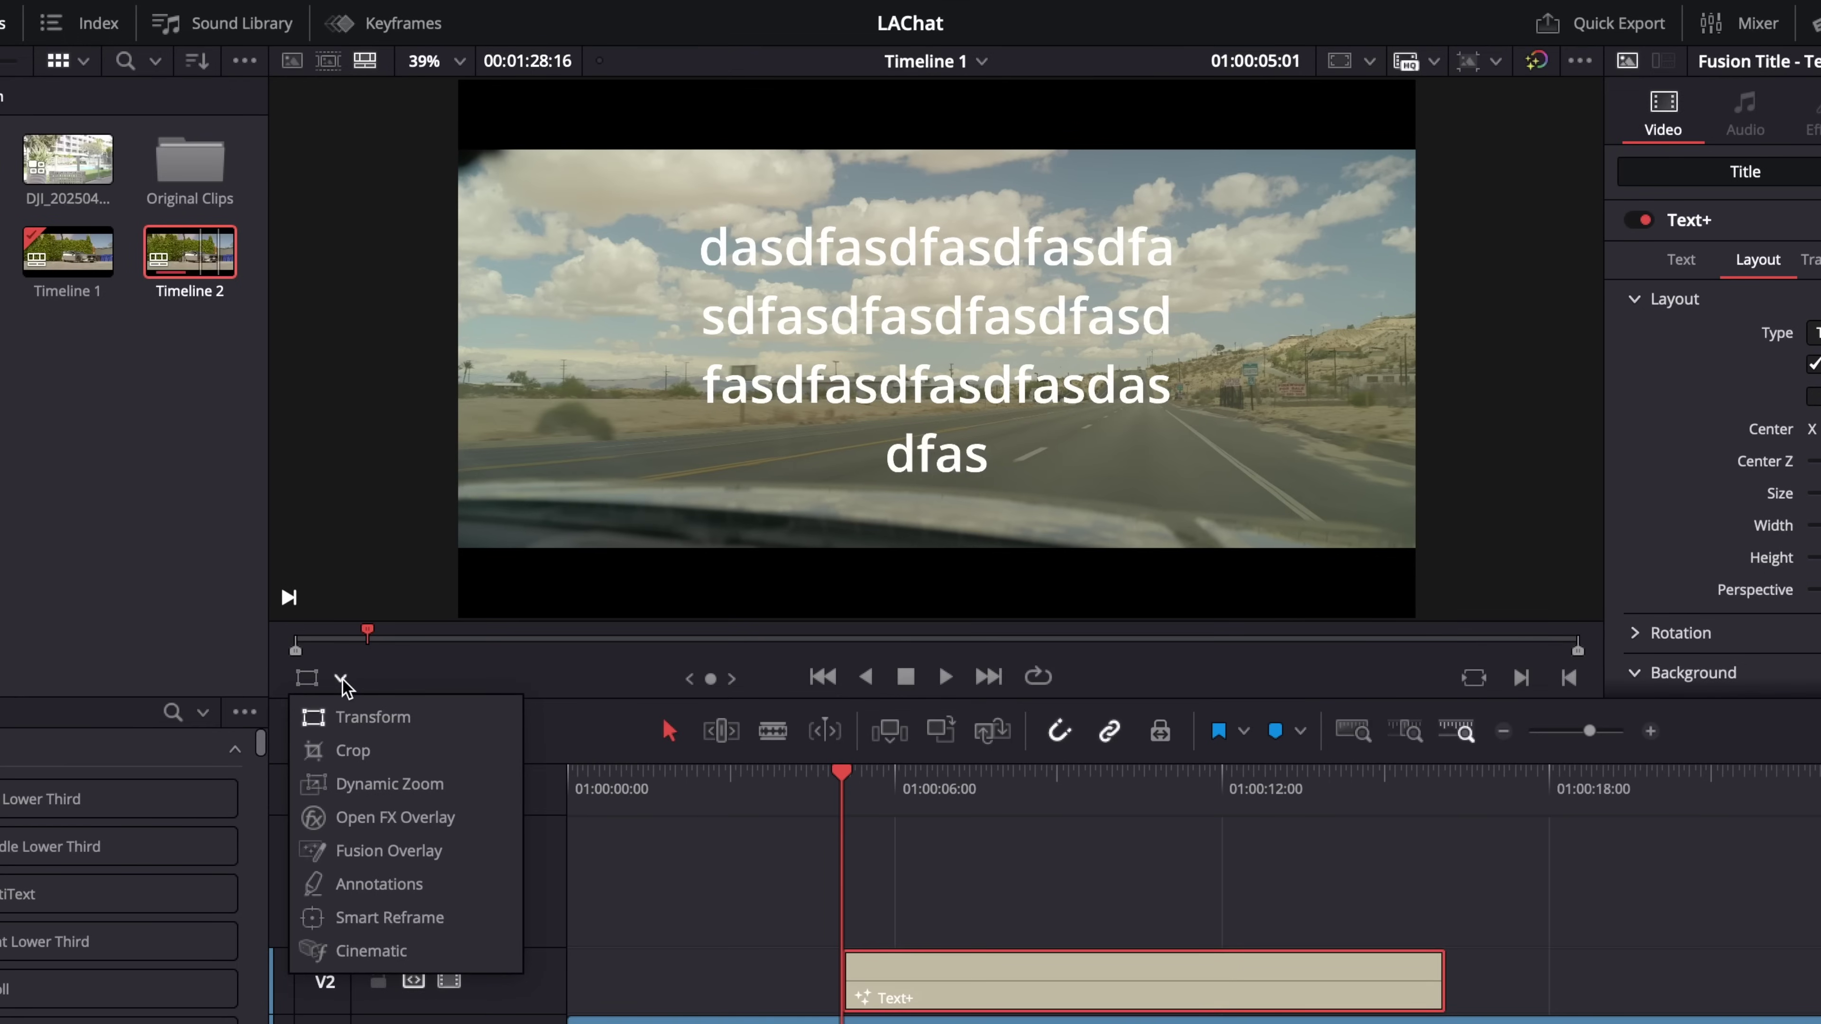
click(371, 854)
drag(1184, 381, 1246, 372)
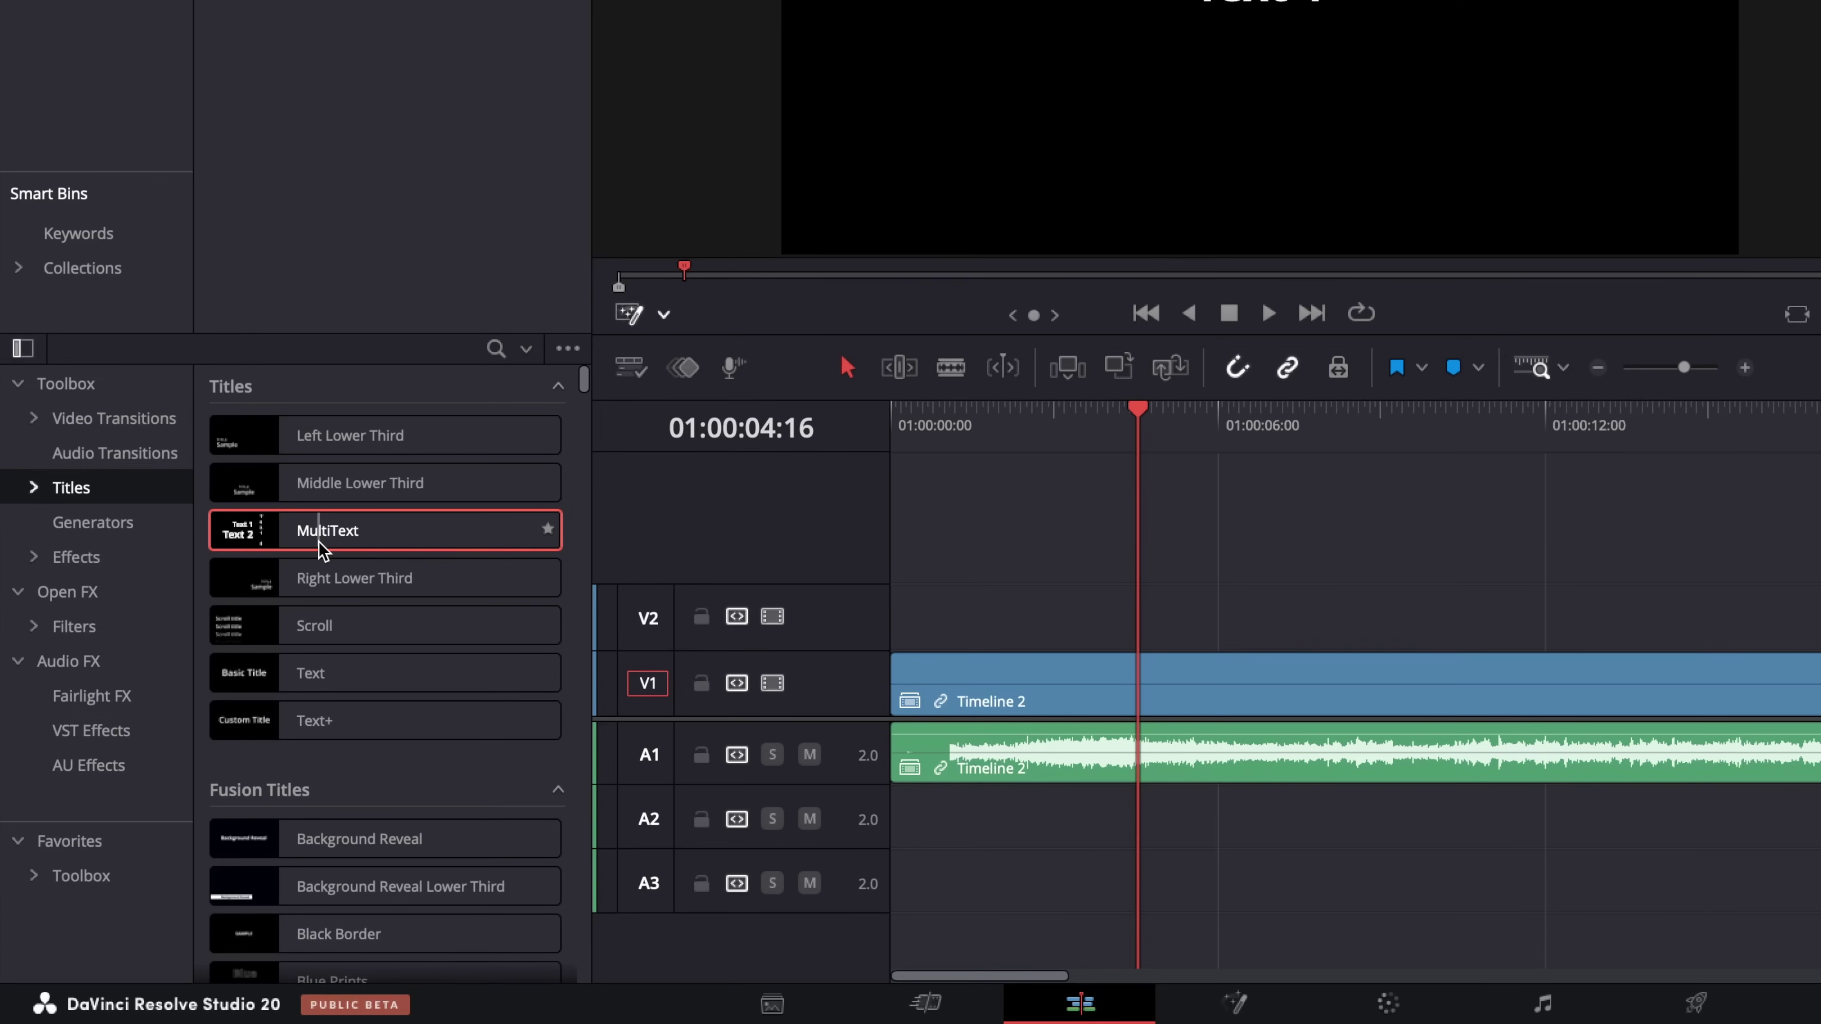
- Add a MultiText title on V2 across the playhead at 01:00:04:16 and set its text to "adfiasdfkjnadkjnadf"
drag(320, 548, 1119, 608)
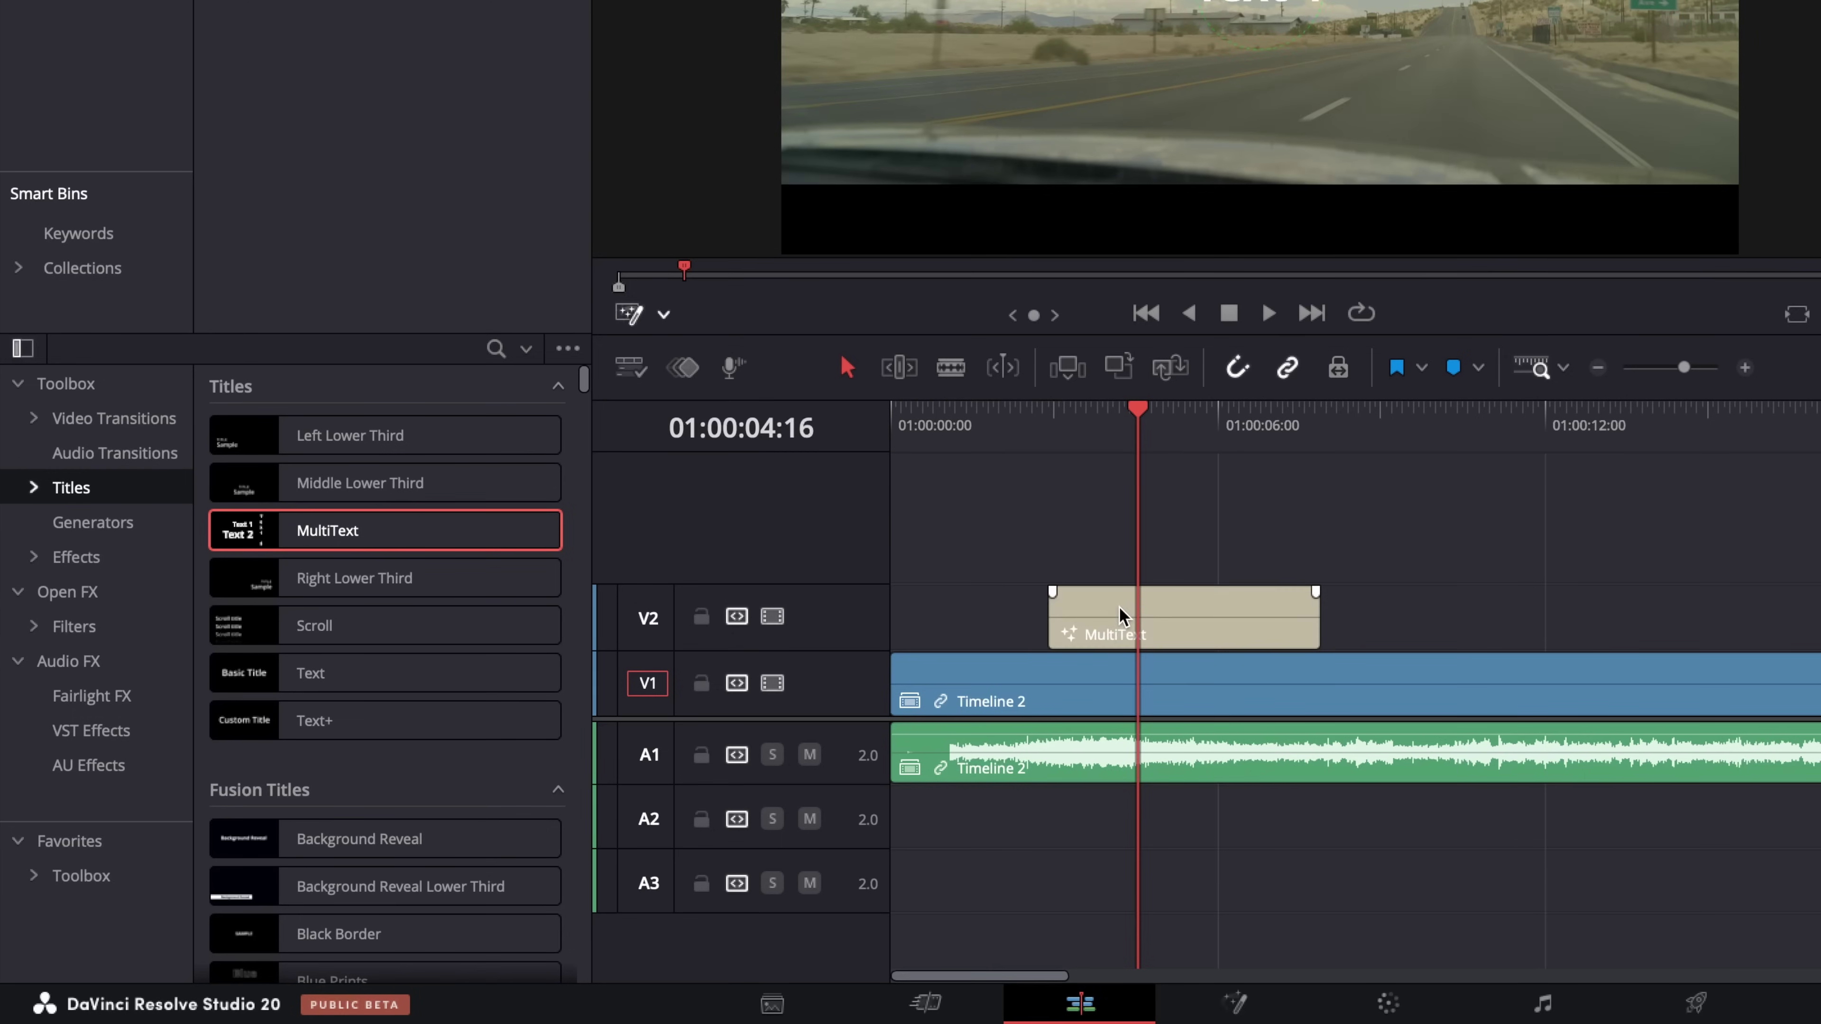
click(1227, 613)
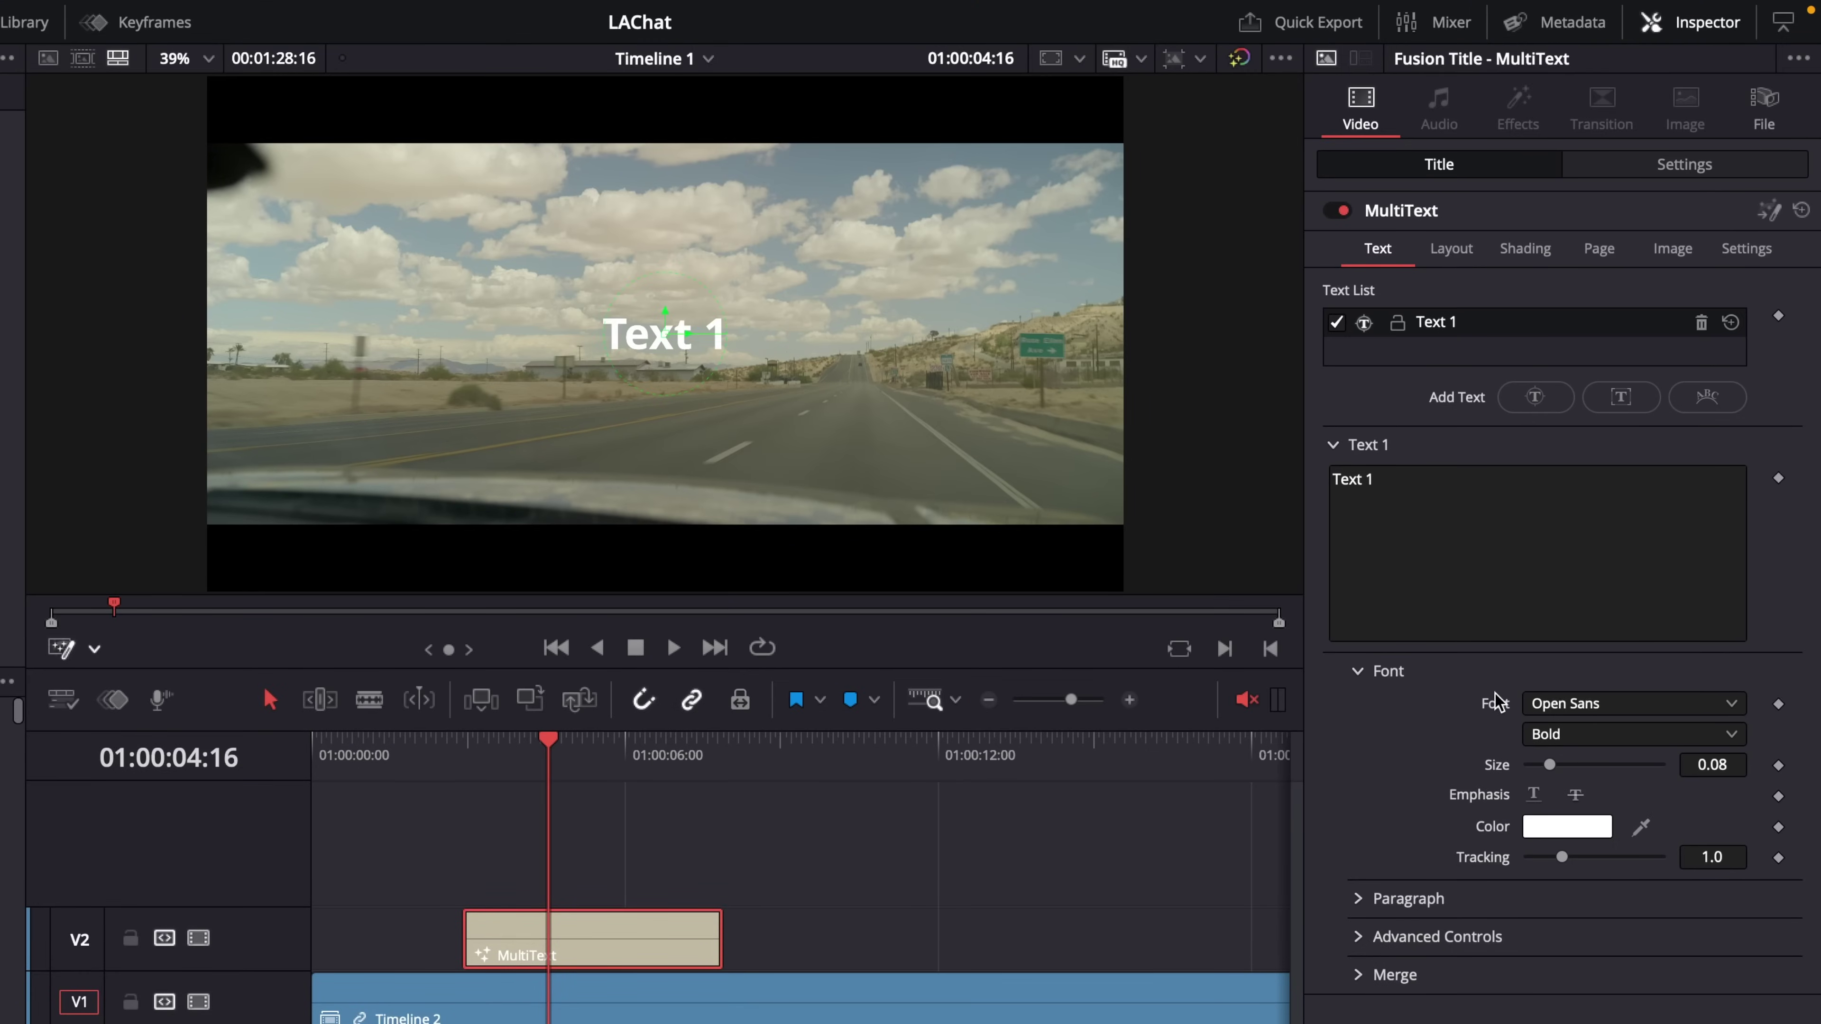
click(1442, 496)
text(adfiasdfkjnadkjnadf)
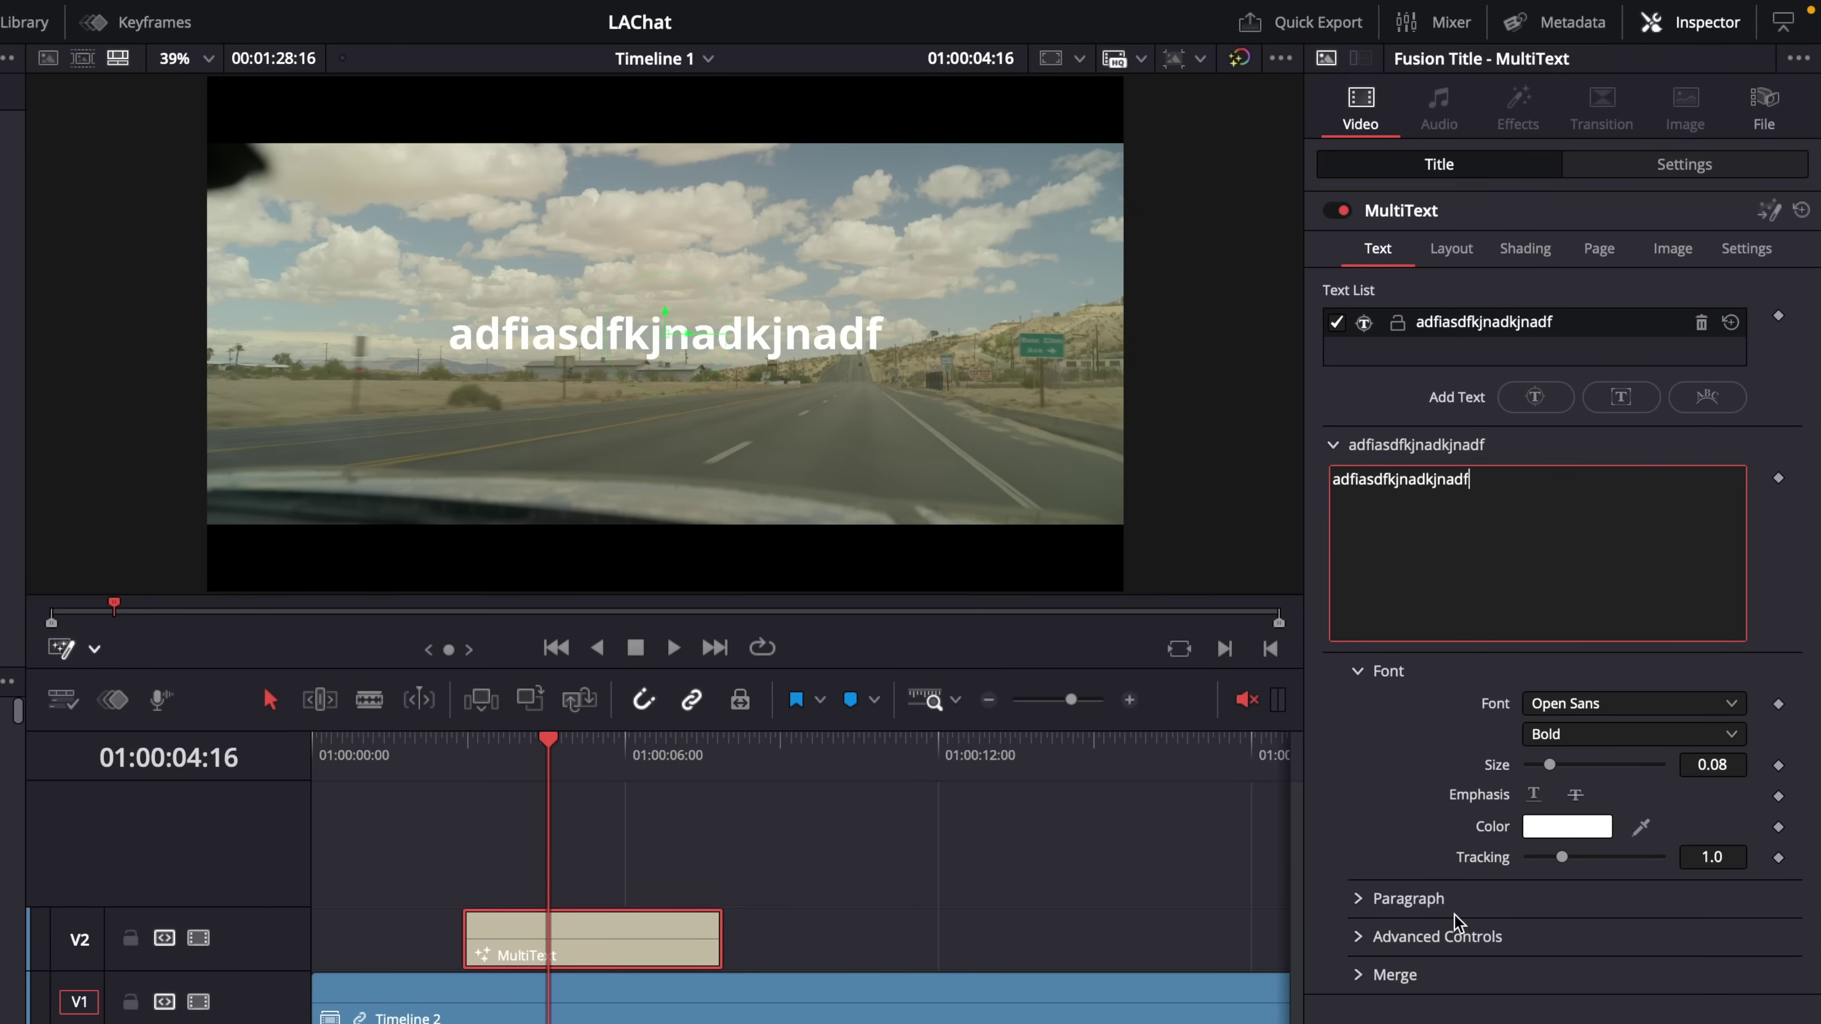
- Add a second point text to the MultiText title reading "asdfasdfasdfasdfadfad"
click(1519, 400)
triple_click(1413, 529)
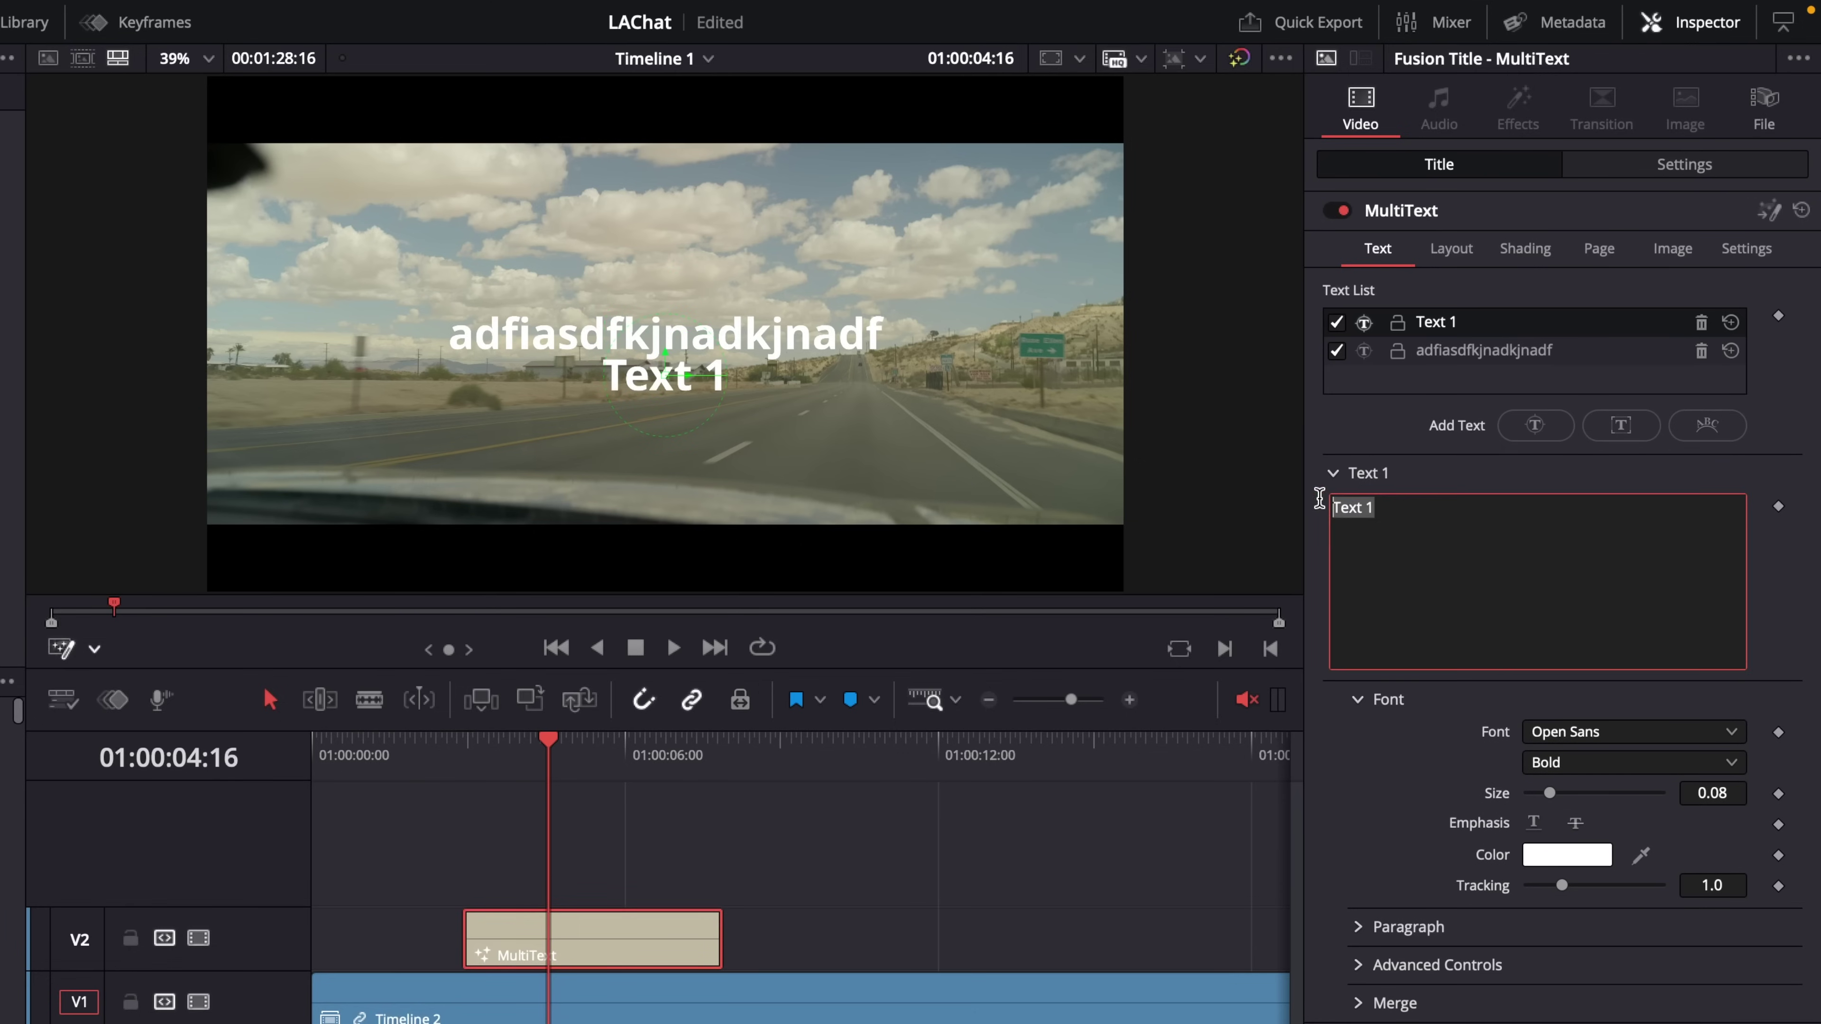
text(asdfasdfasdfasdfadfad)
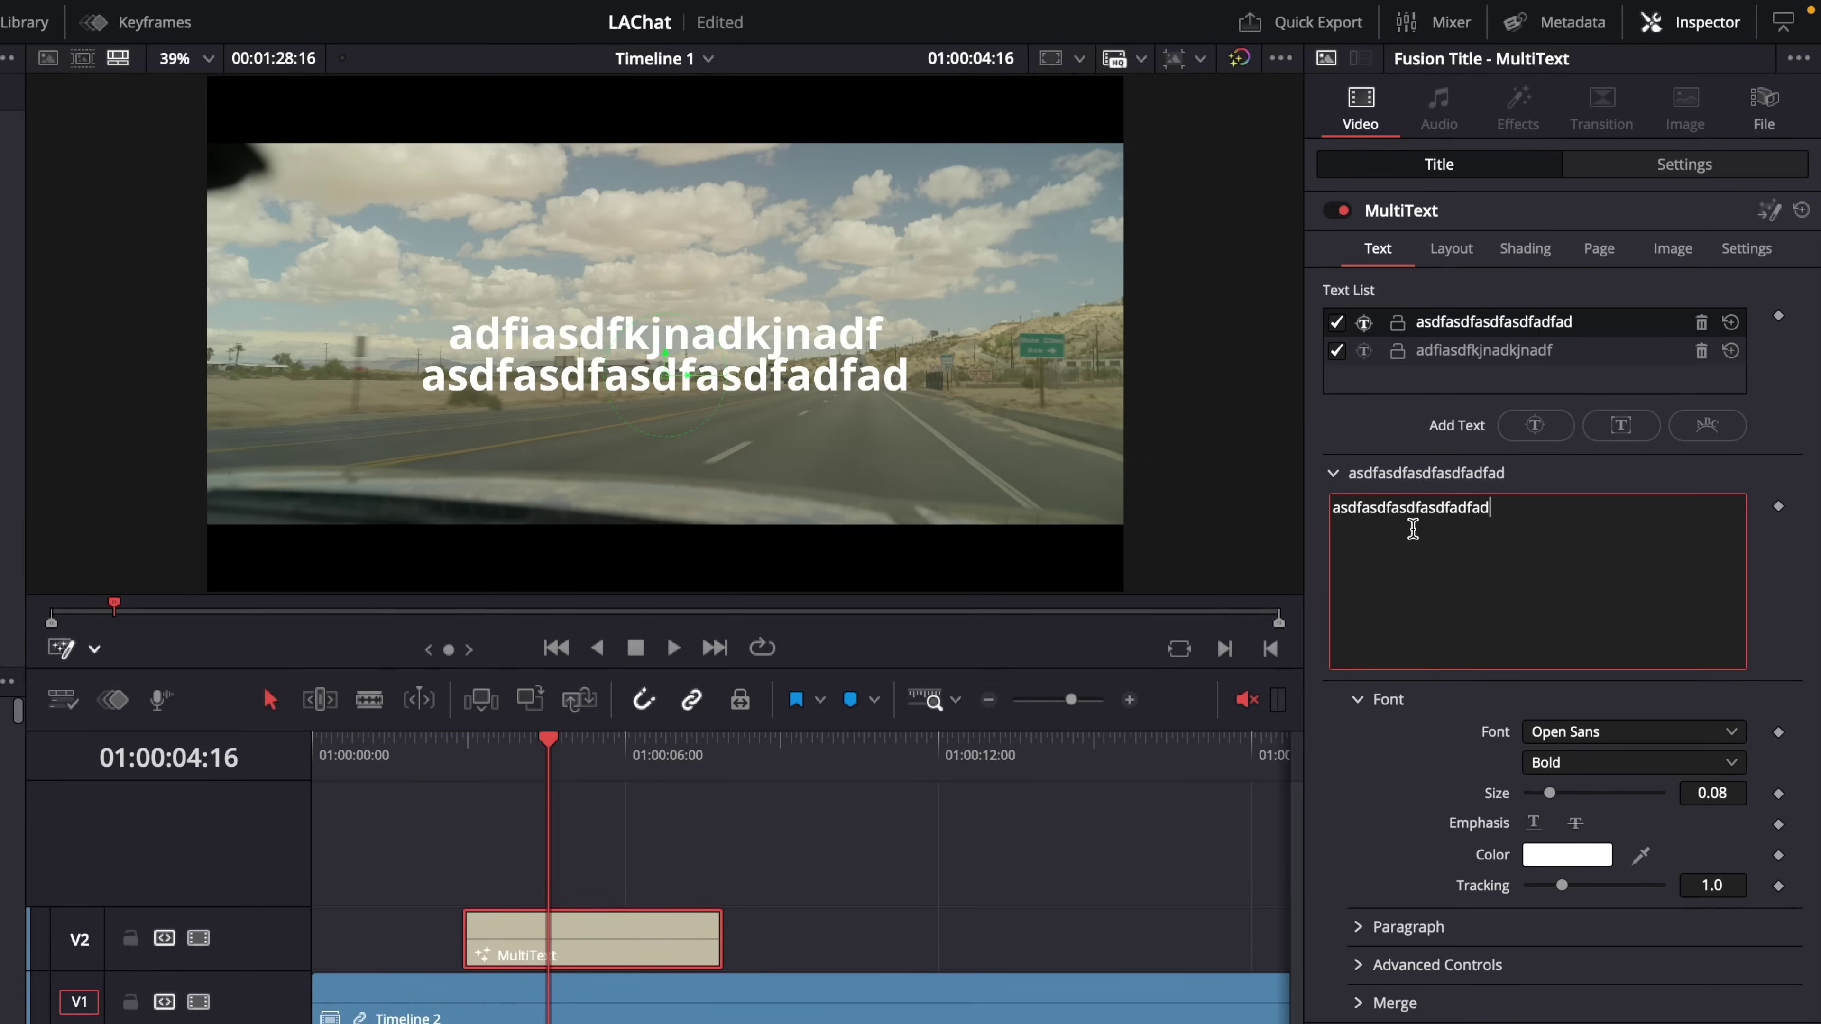
- Add a text box element to the MultiText title and fill it with a long string of repeated "asdf"
click(1619, 428)
triple_click(1451, 536)
text(asd)
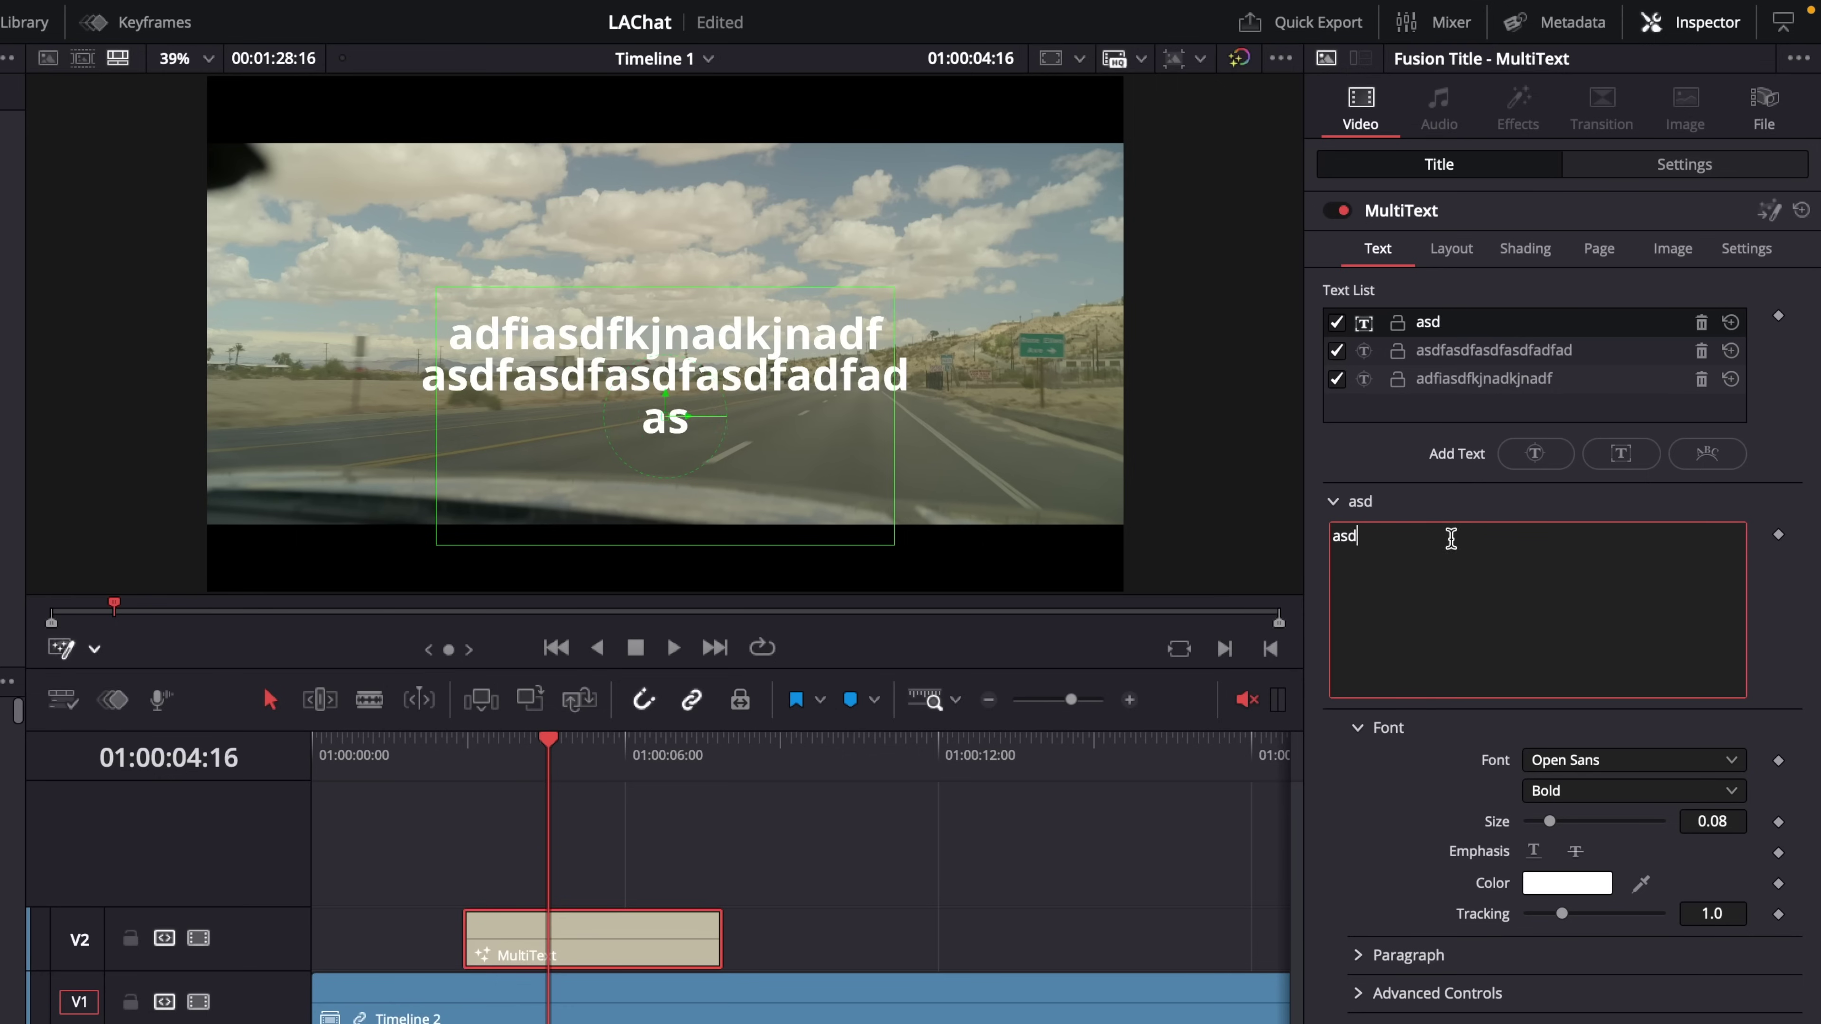
text(fasdfasdfasdfasdfasdfasdfasdf)
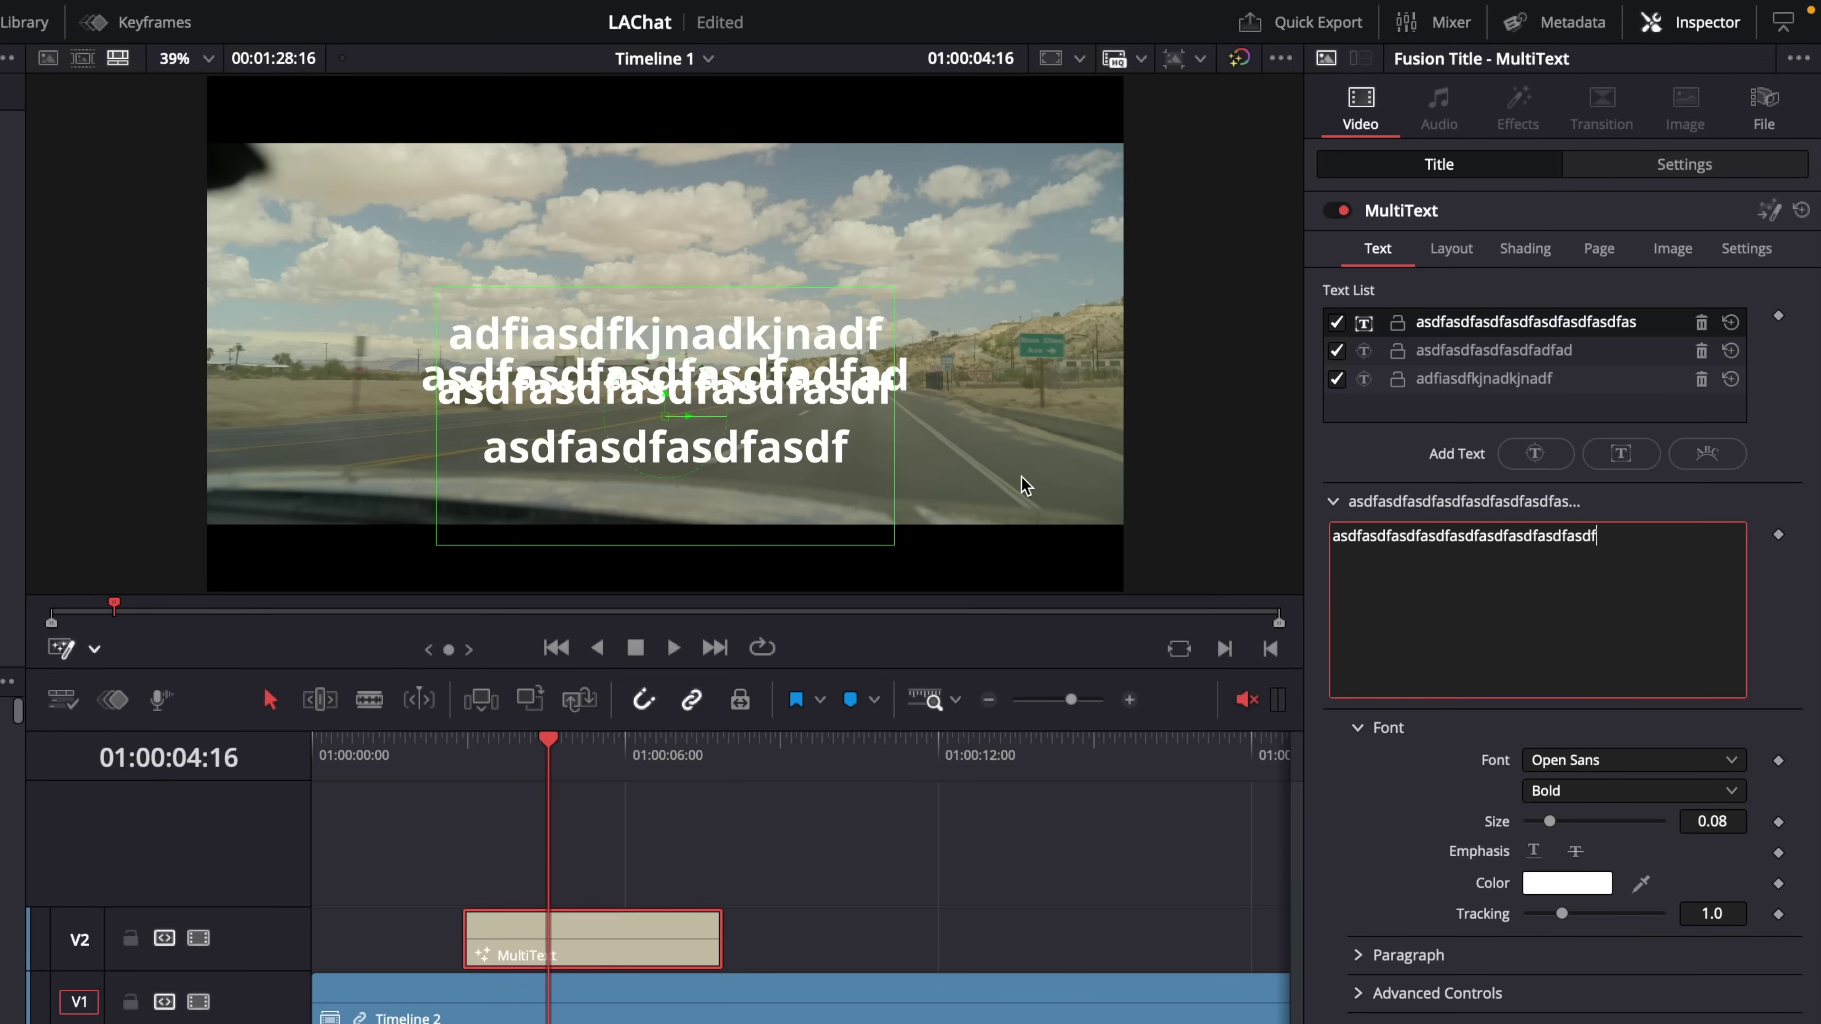
- Move the new text box to the upper right of the video frame and make it narrower
drag(664, 417, 1011, 198)
drag(1110, 354, 1039, 350)
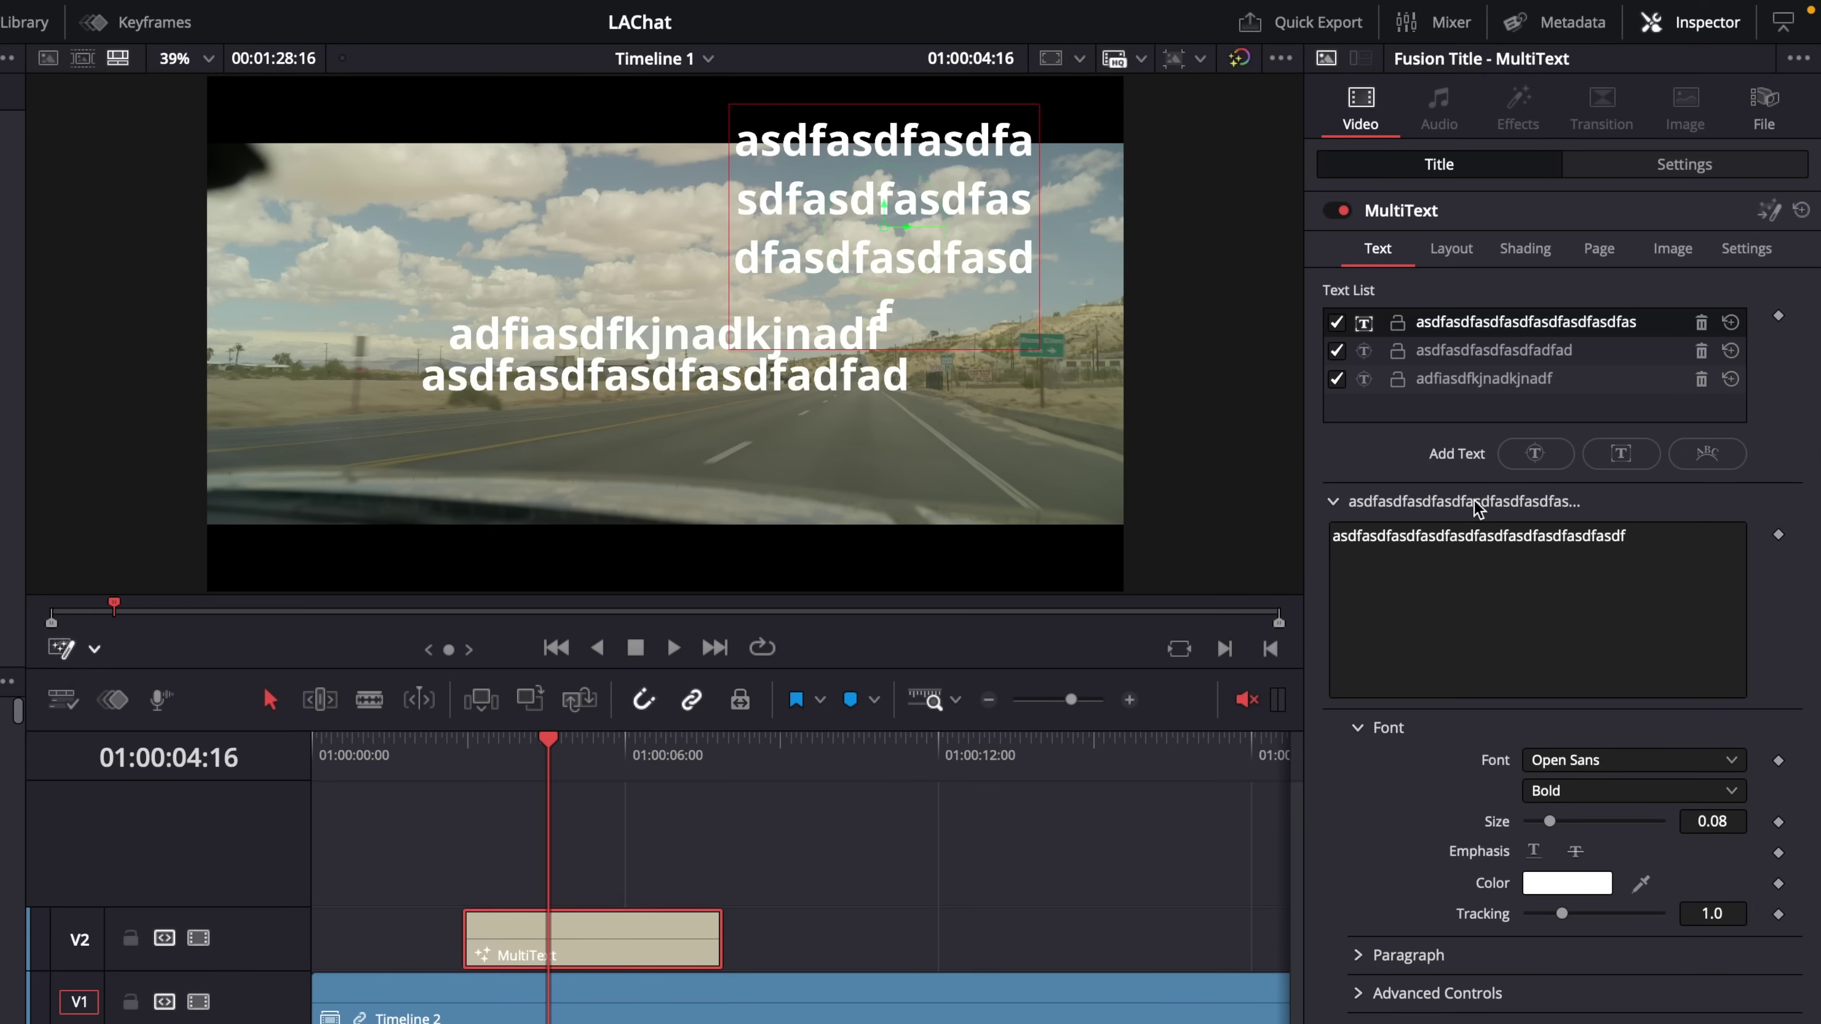
- Add a path text element to the MultiText title and fill it with repeated "asdf" text
click(1724, 460)
triple_click(1355, 564)
text(asdfasdfasdfas)
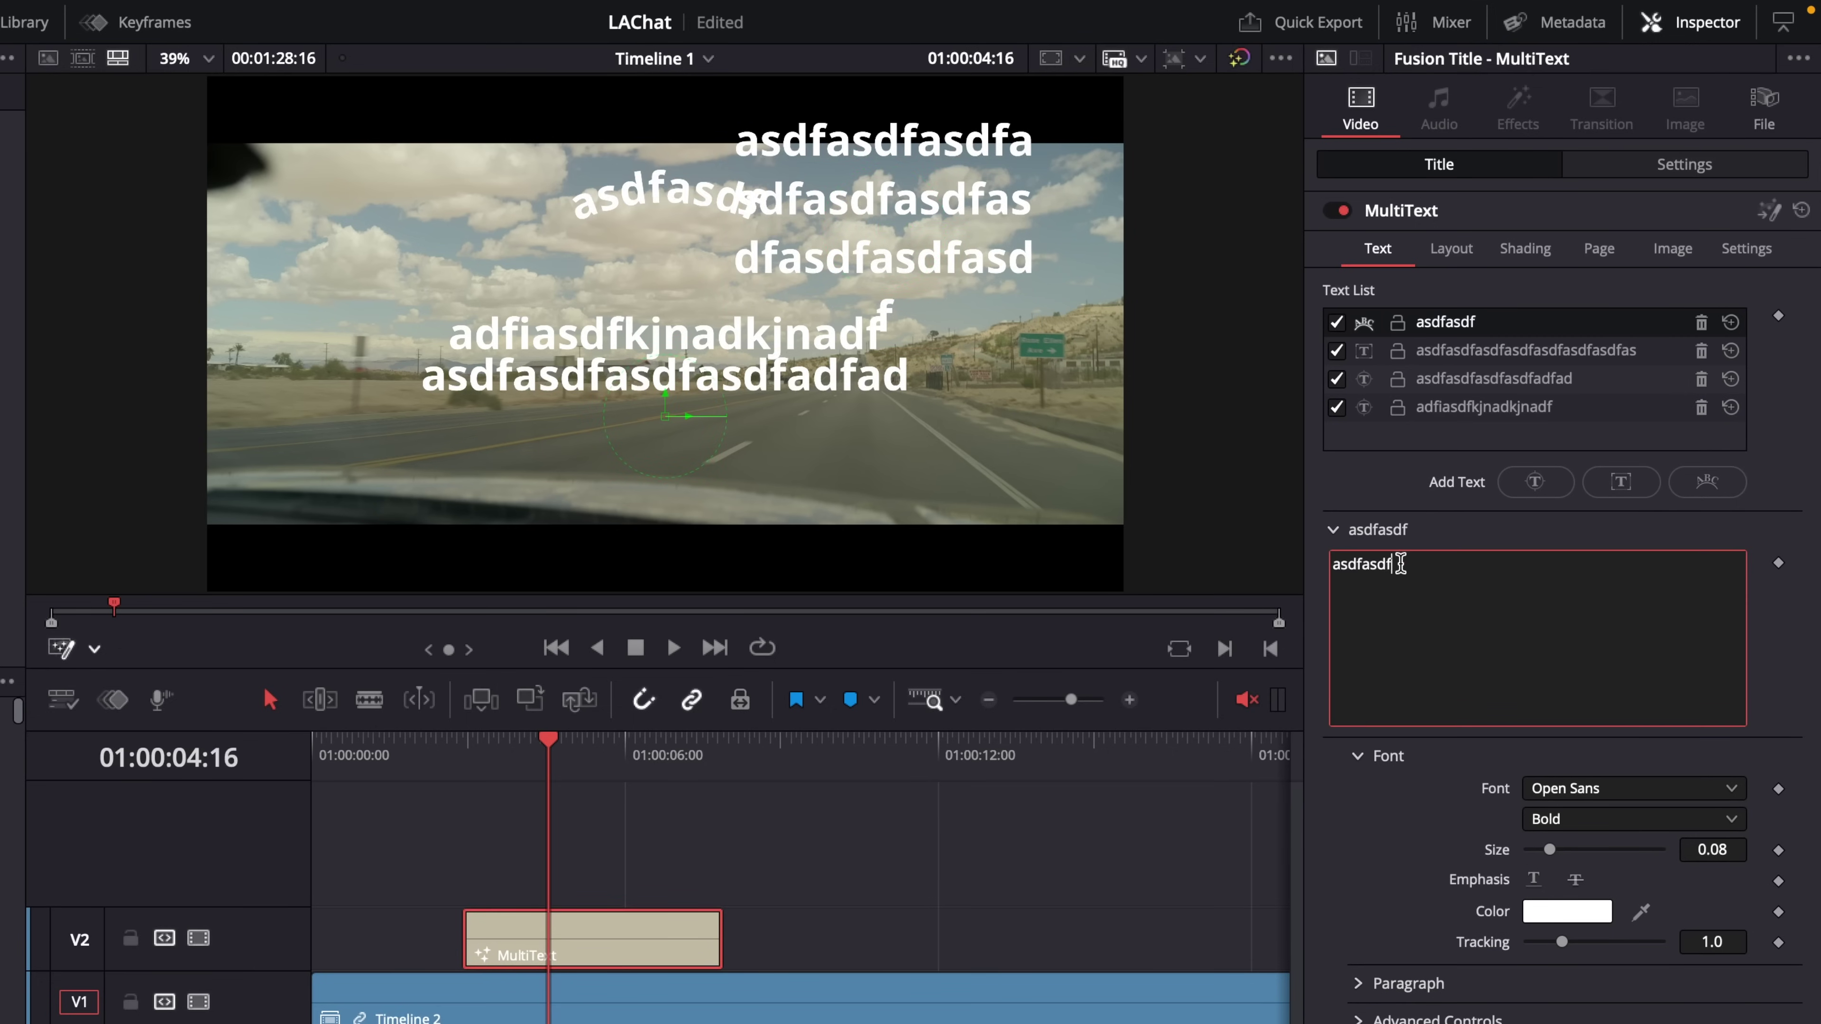
text(dfasd)
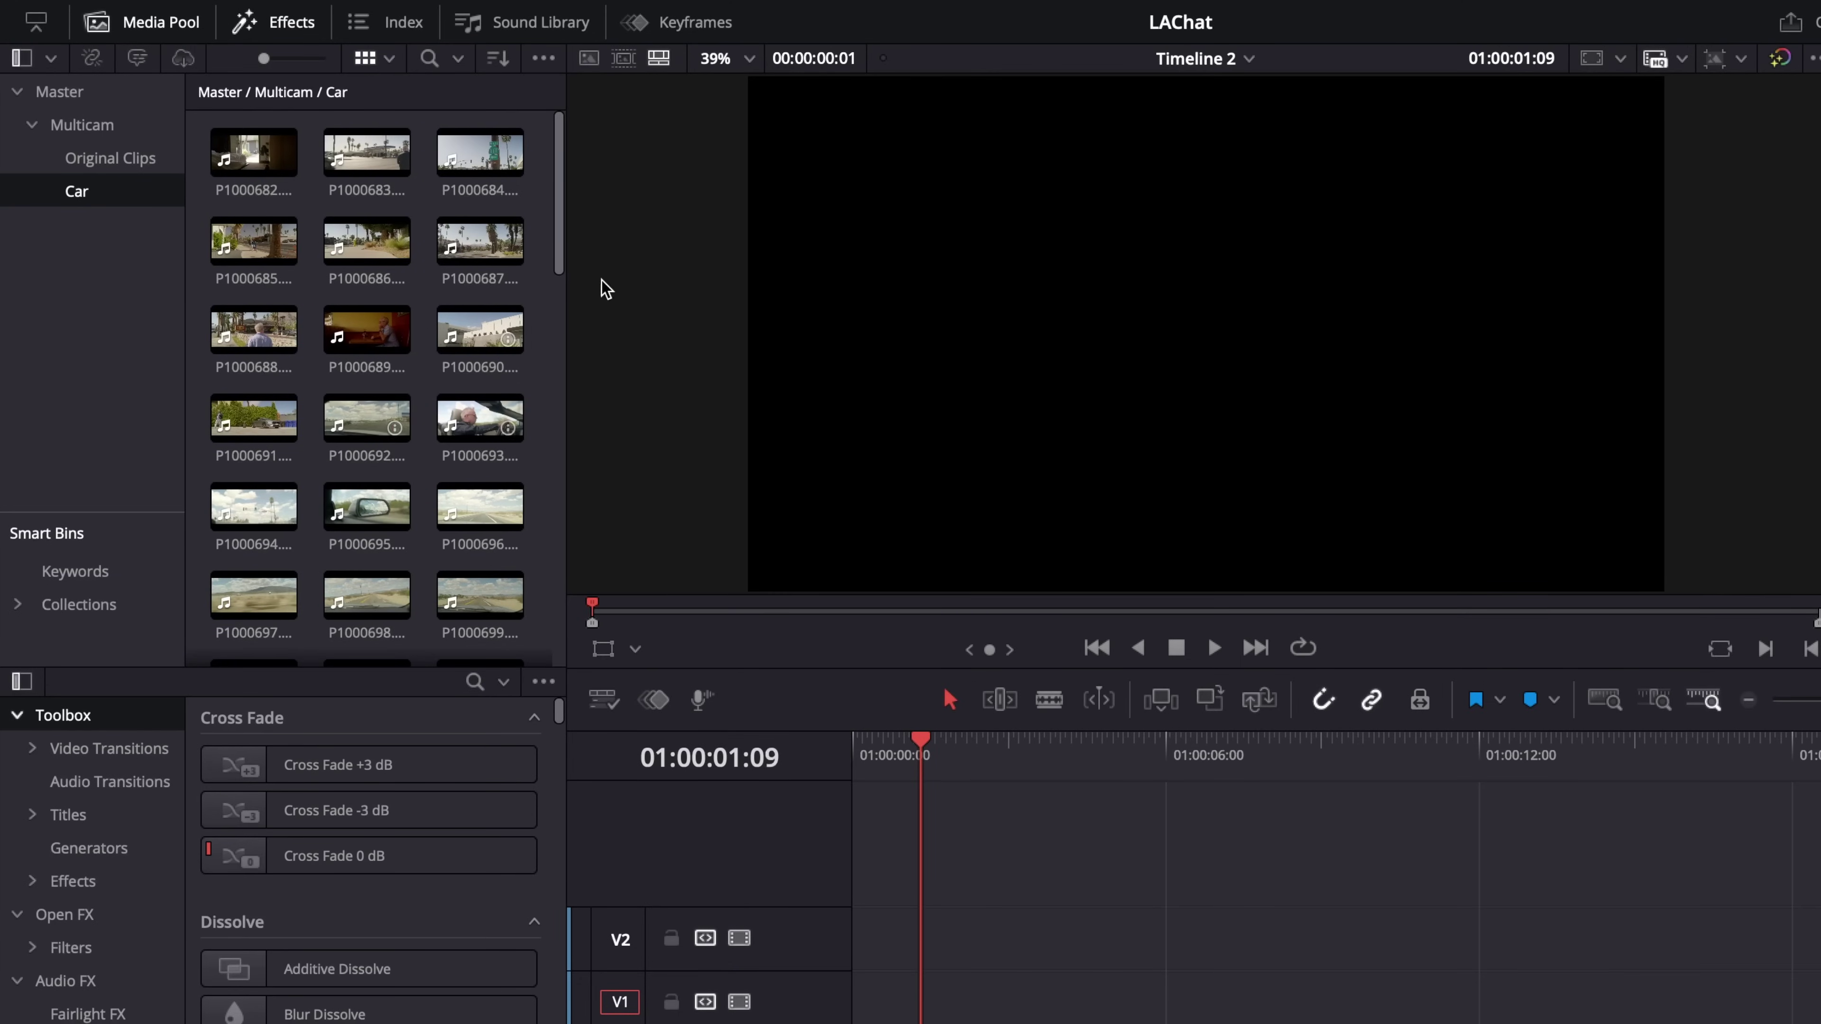
- Open the Car bin as a source tape, mark a range of about 00:01:13:25 ending at 00:05:25:22, and place it at the start of V1
click(621, 64)
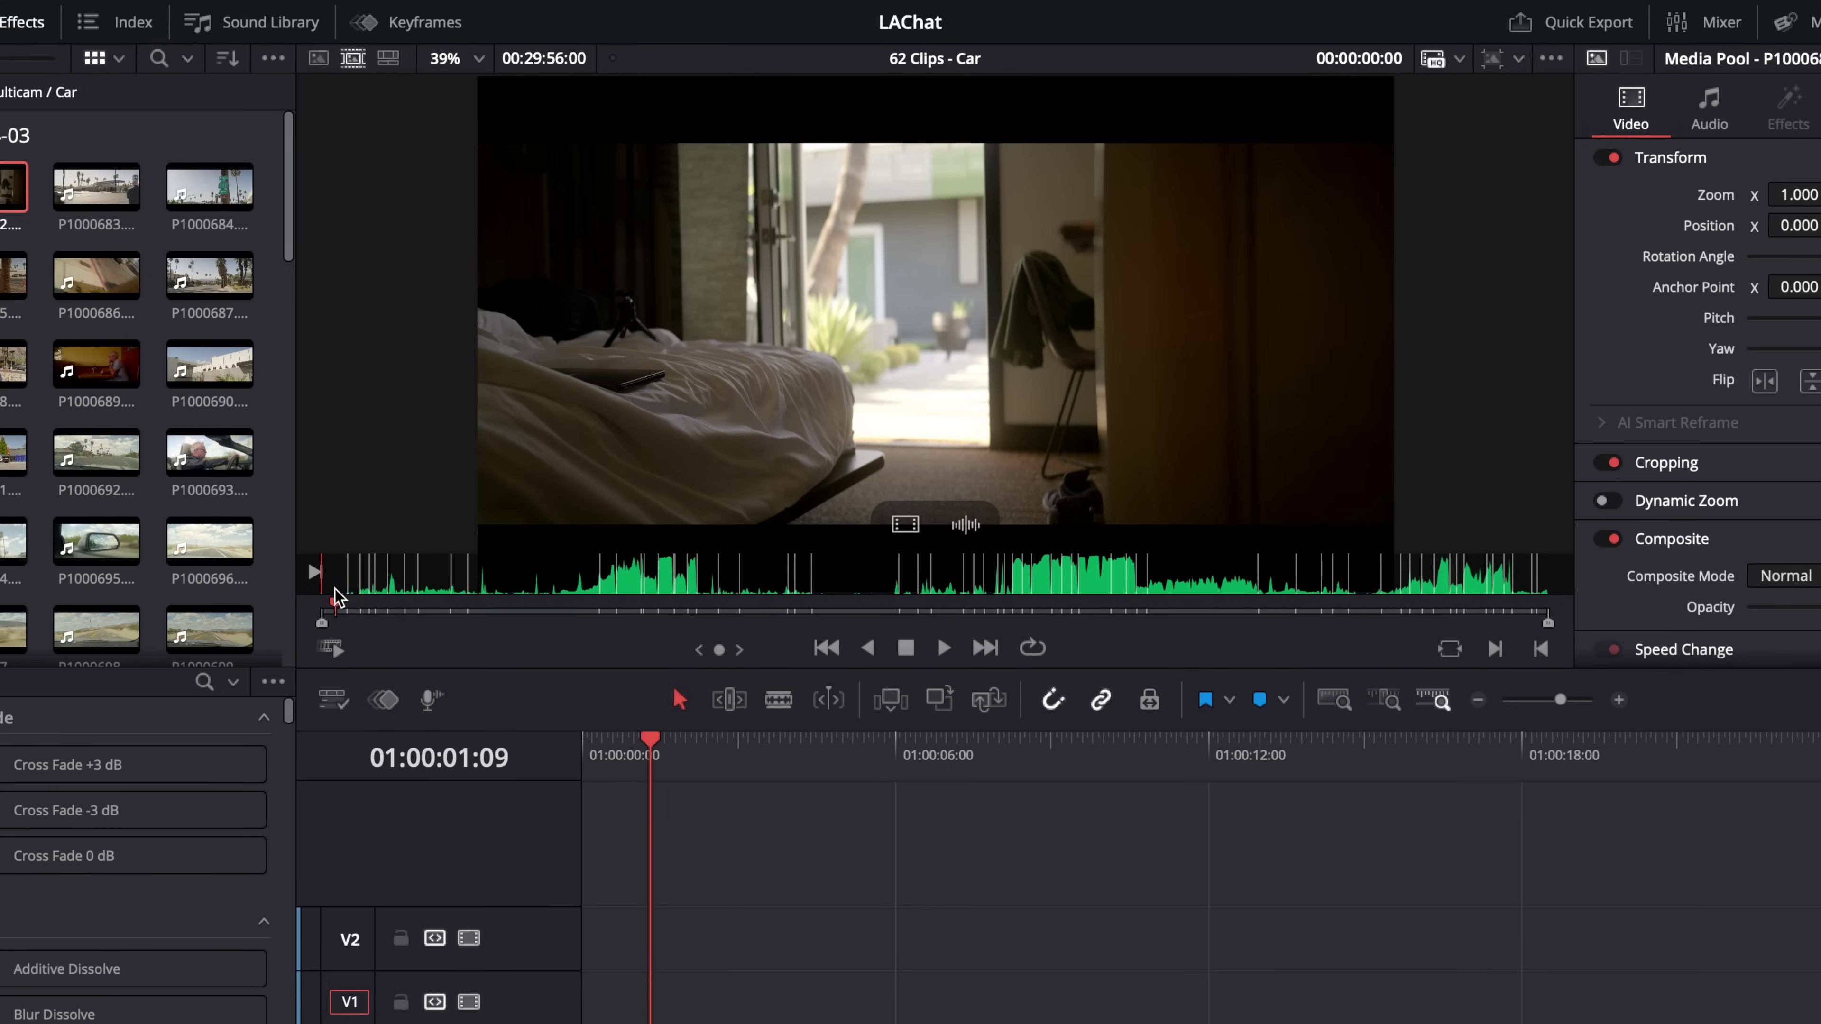
click(360, 605)
drag(365, 605, 545, 602)
key(i)
key(o)
drag(661, 396, 573, 986)
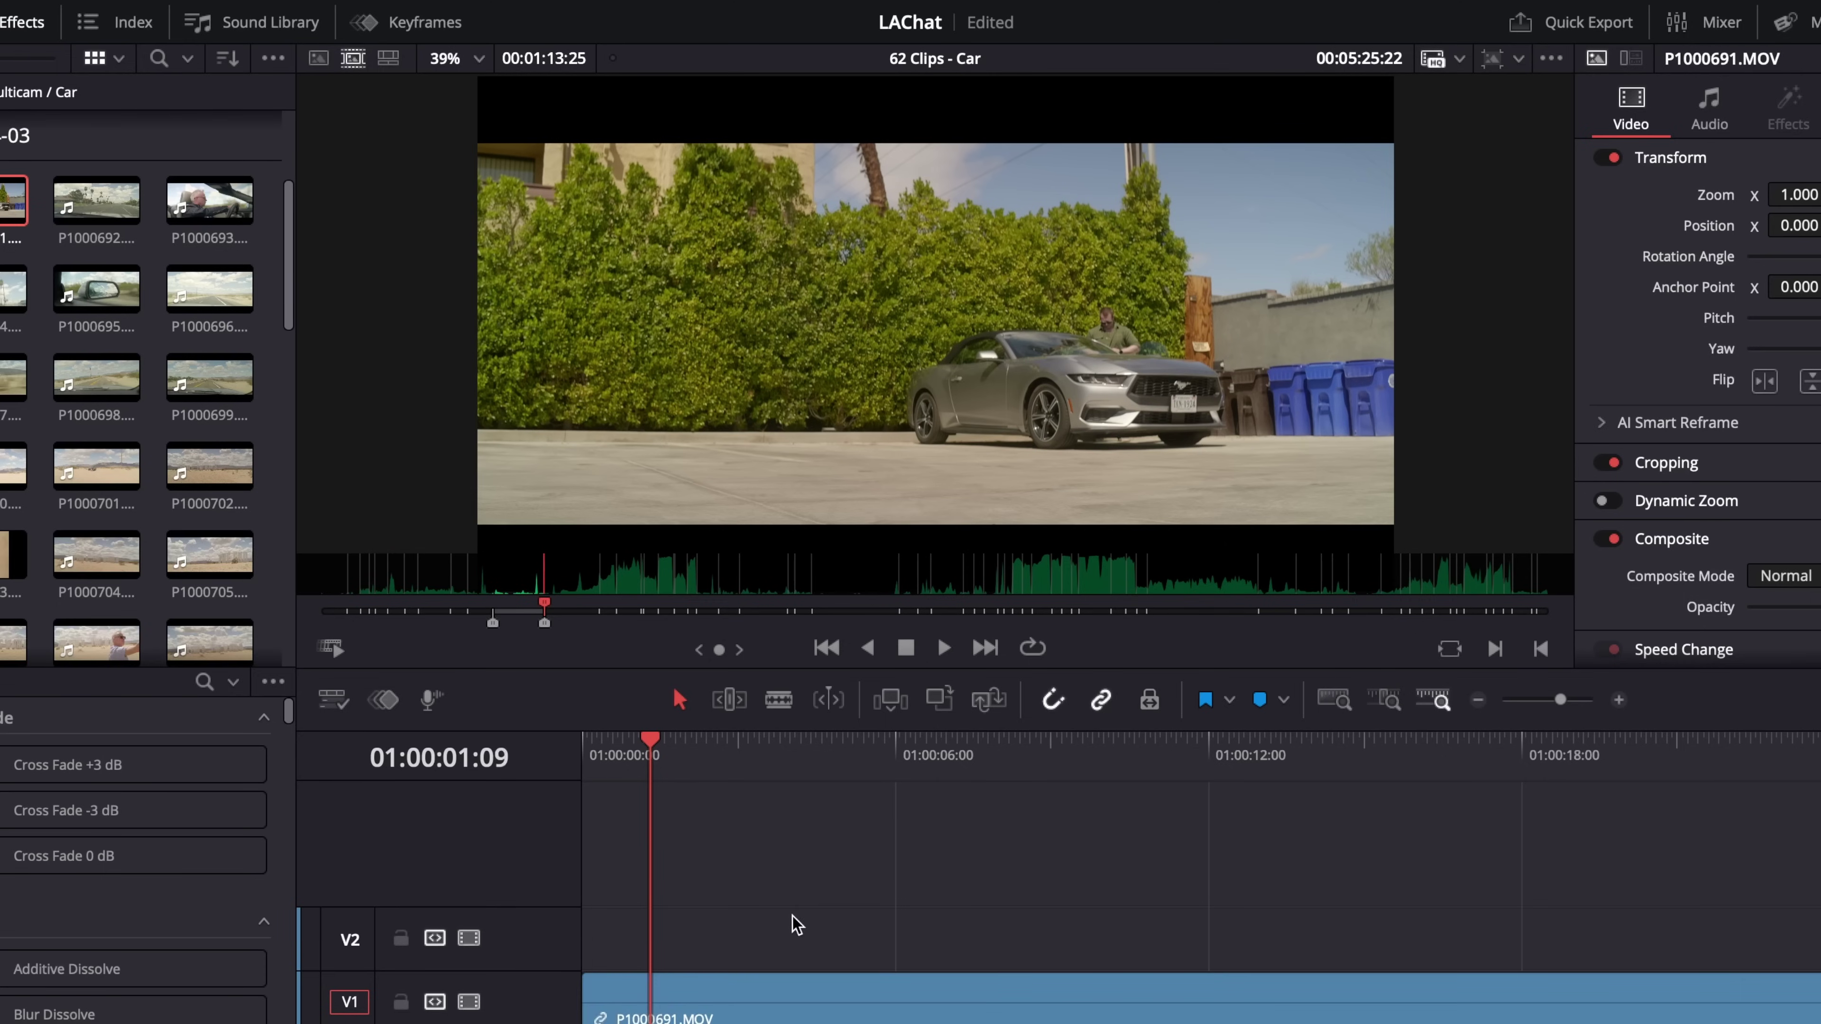
- Mark a source tape range of about 00:02:25:24 ending at 00:09:32:08 and place its clips on V2 from about 01:00:09:00
click(652, 589)
click(604, 589)
click(613, 599)
drag(613, 599, 712, 597)
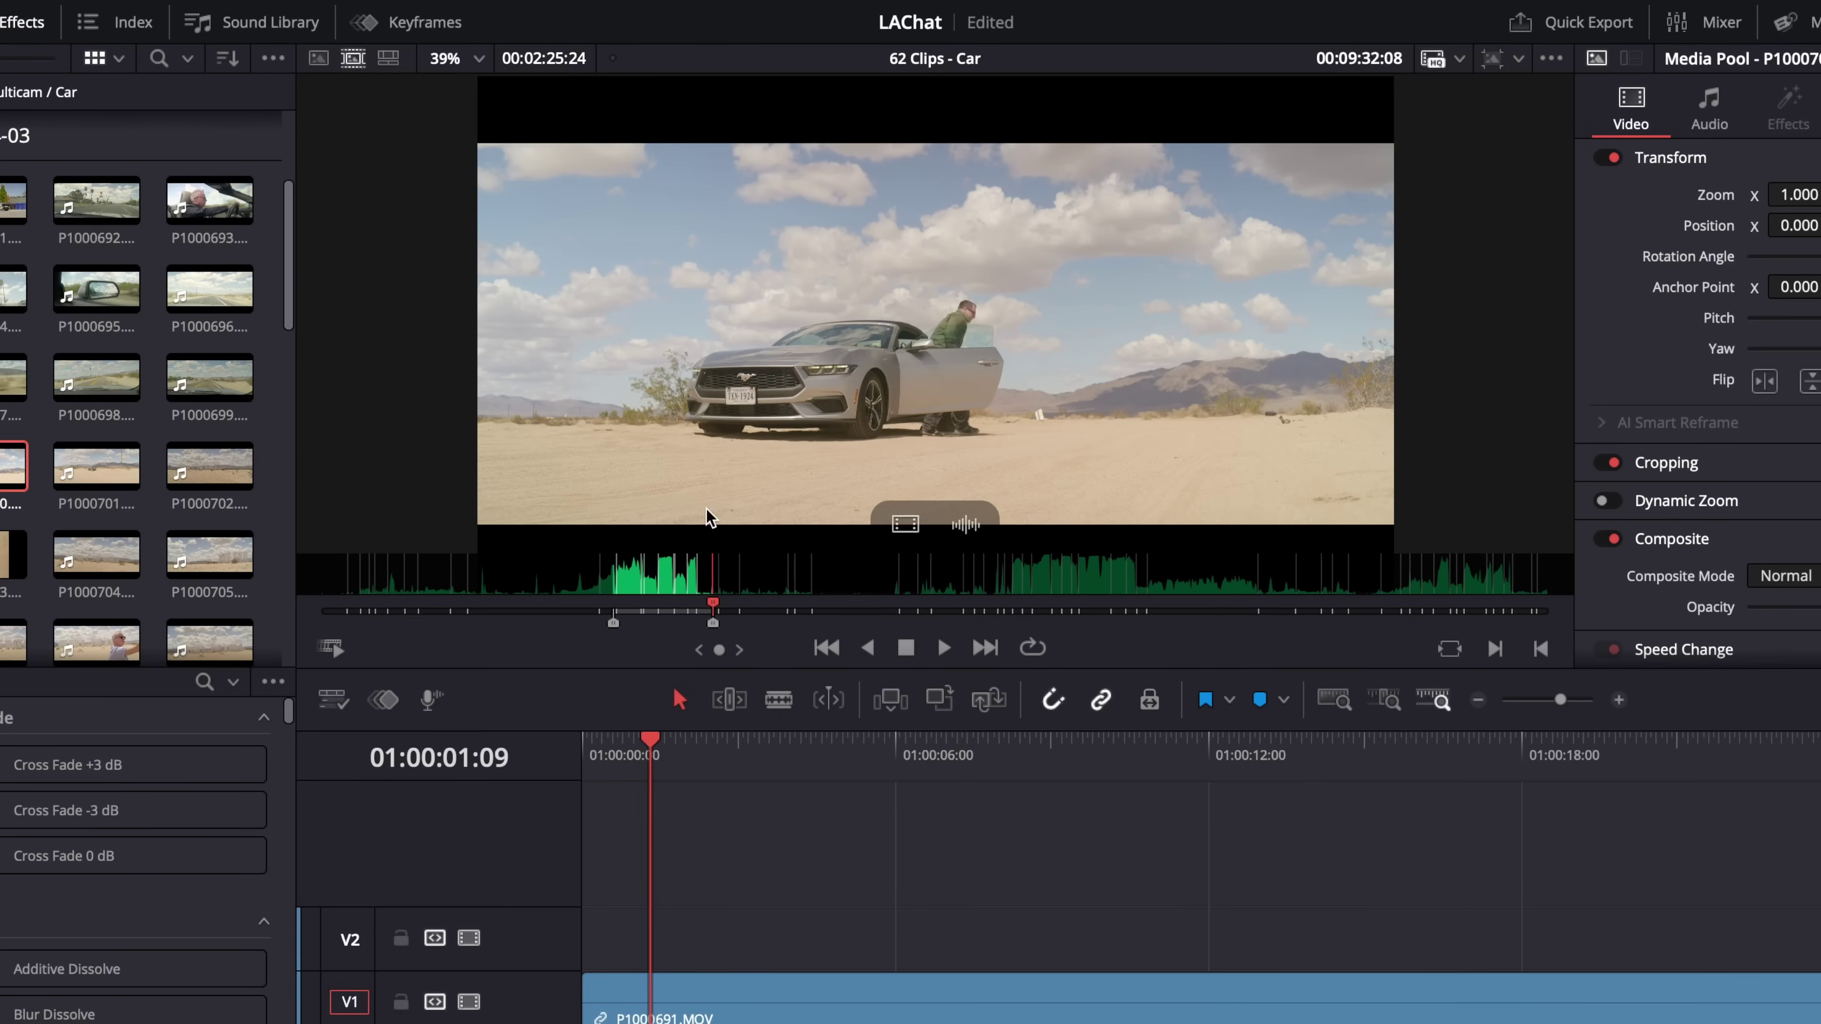
drag(710, 363, 1046, 932)
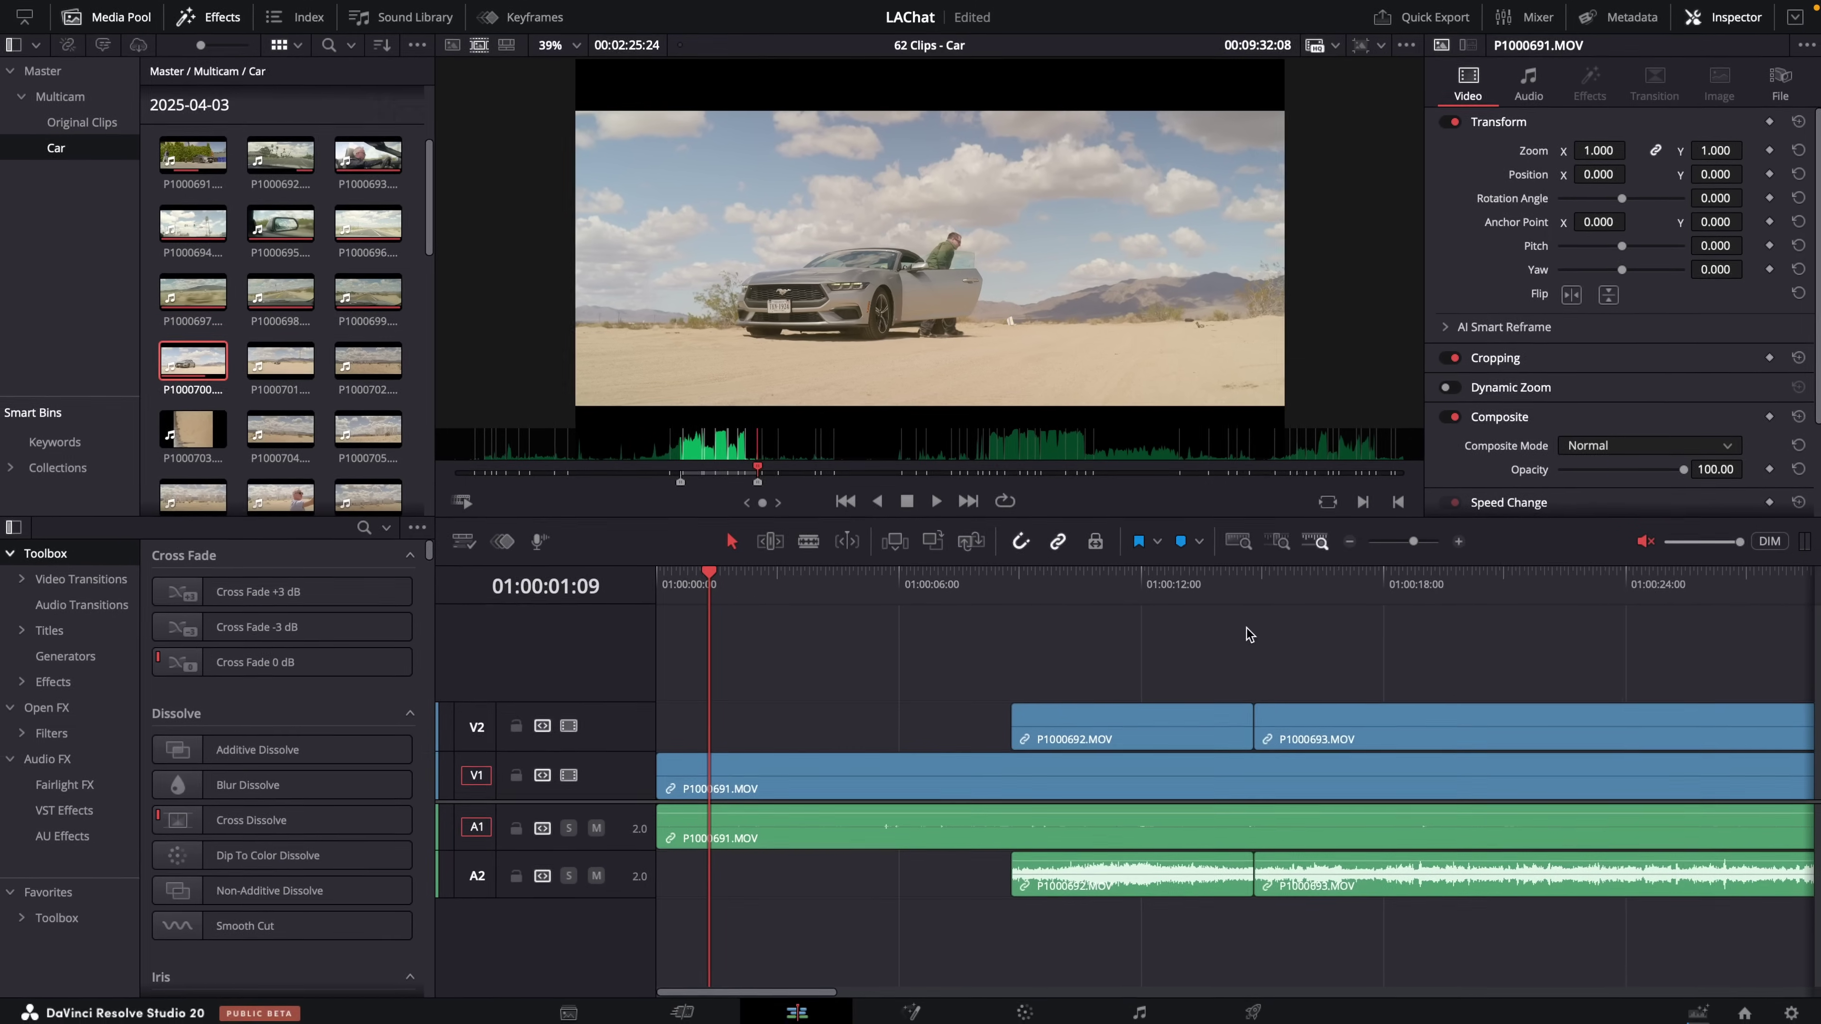
click(1349, 543)
click(1349, 542)
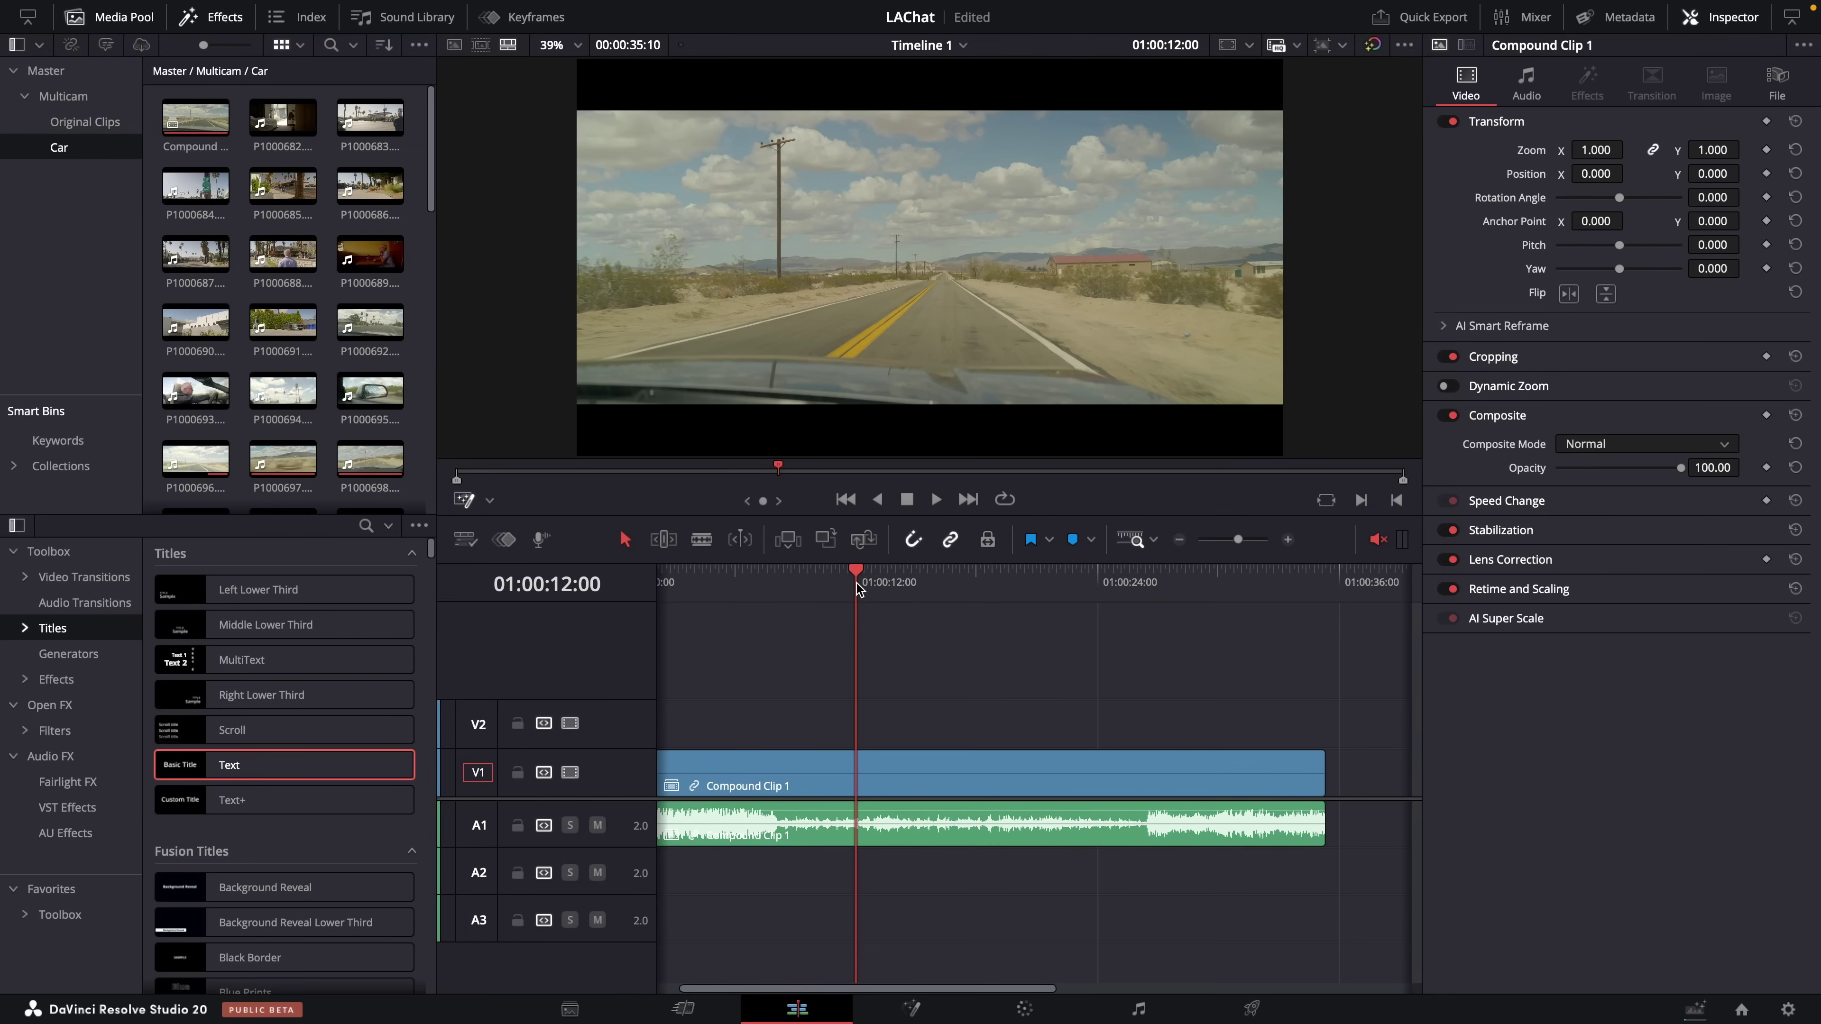
- Open Compound Clip 1 in its own timeline at 01:00:13:08 and trim the start of the Basic Title to the playhead
key(space)
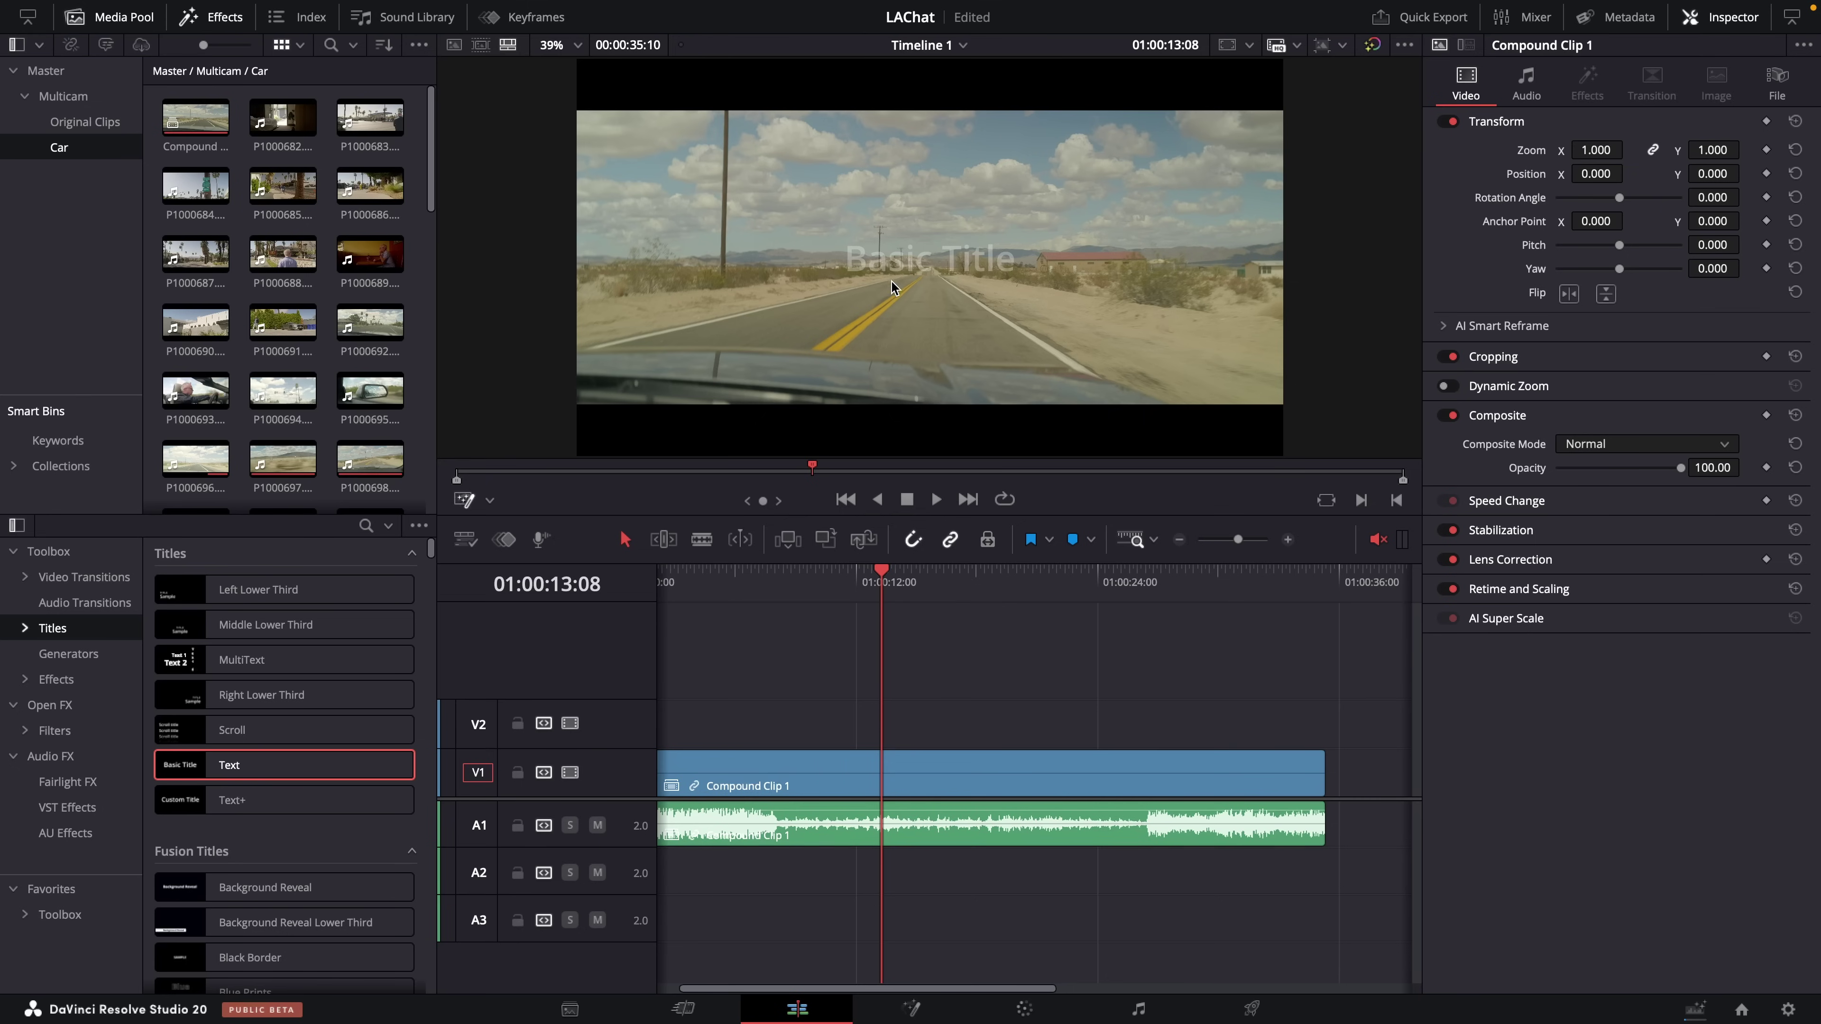
click(957, 773)
right_click(934, 773)
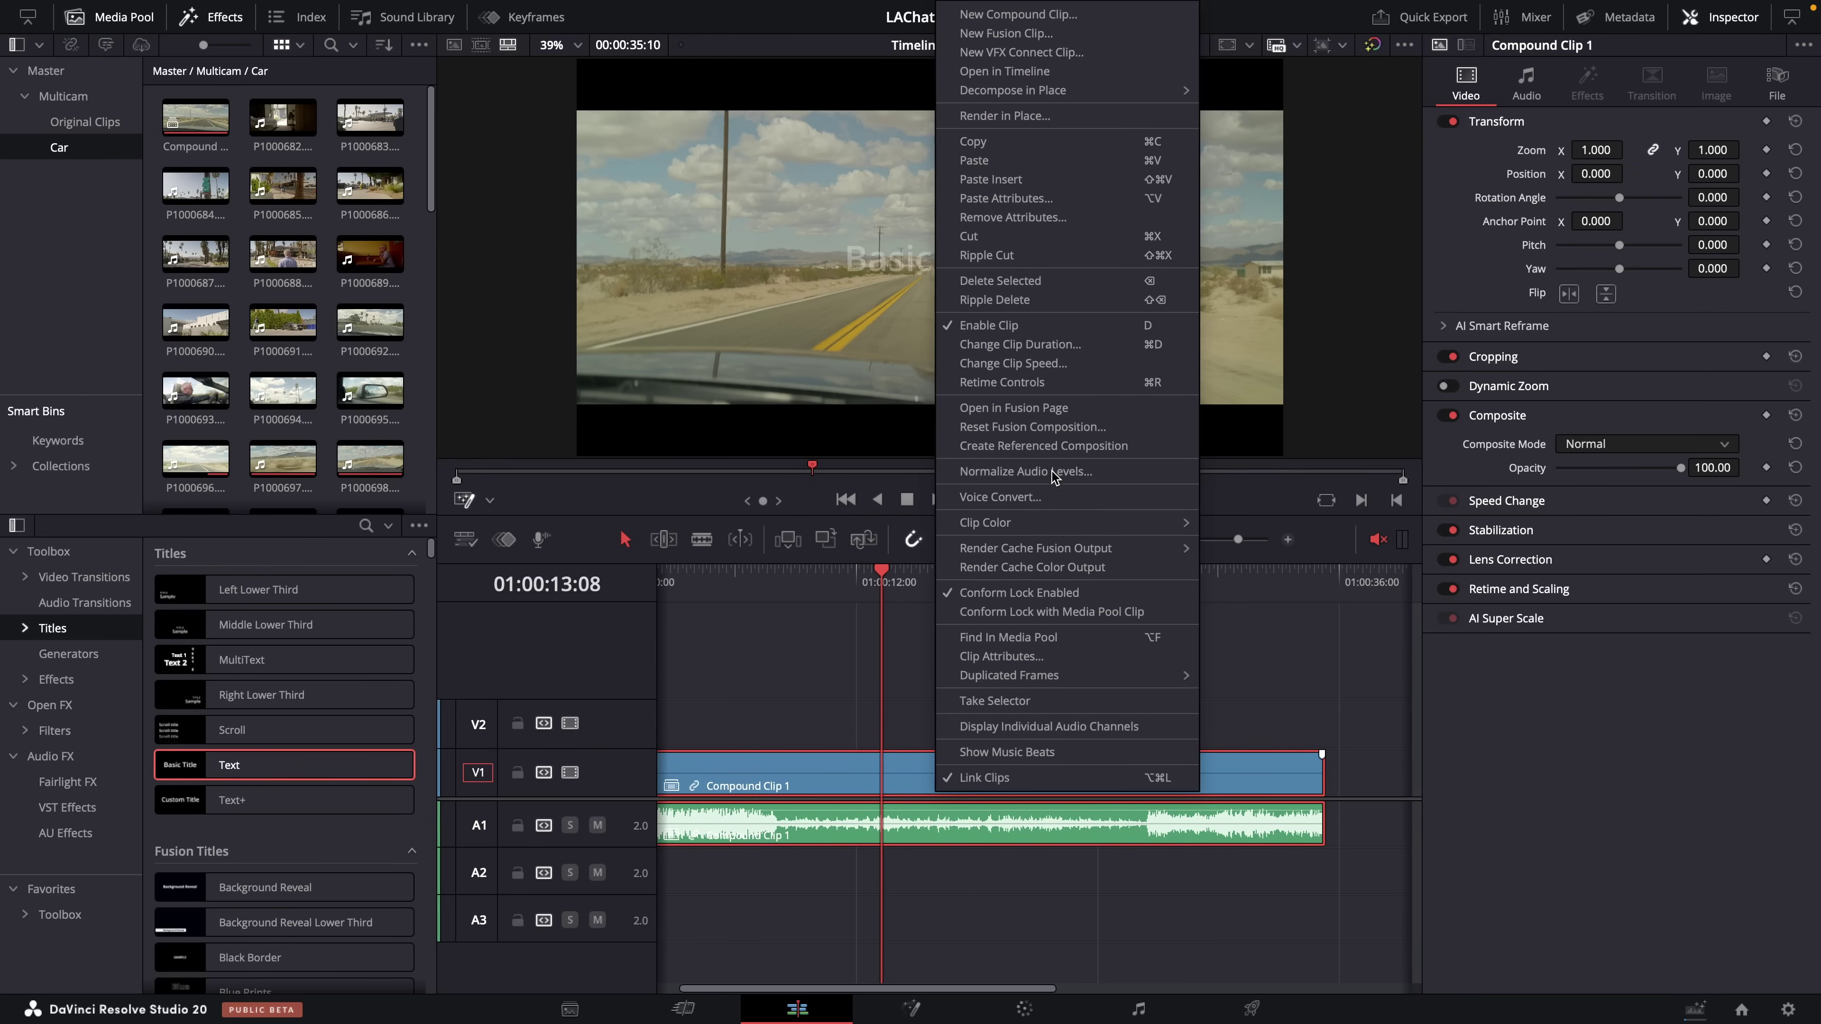
click(1039, 71)
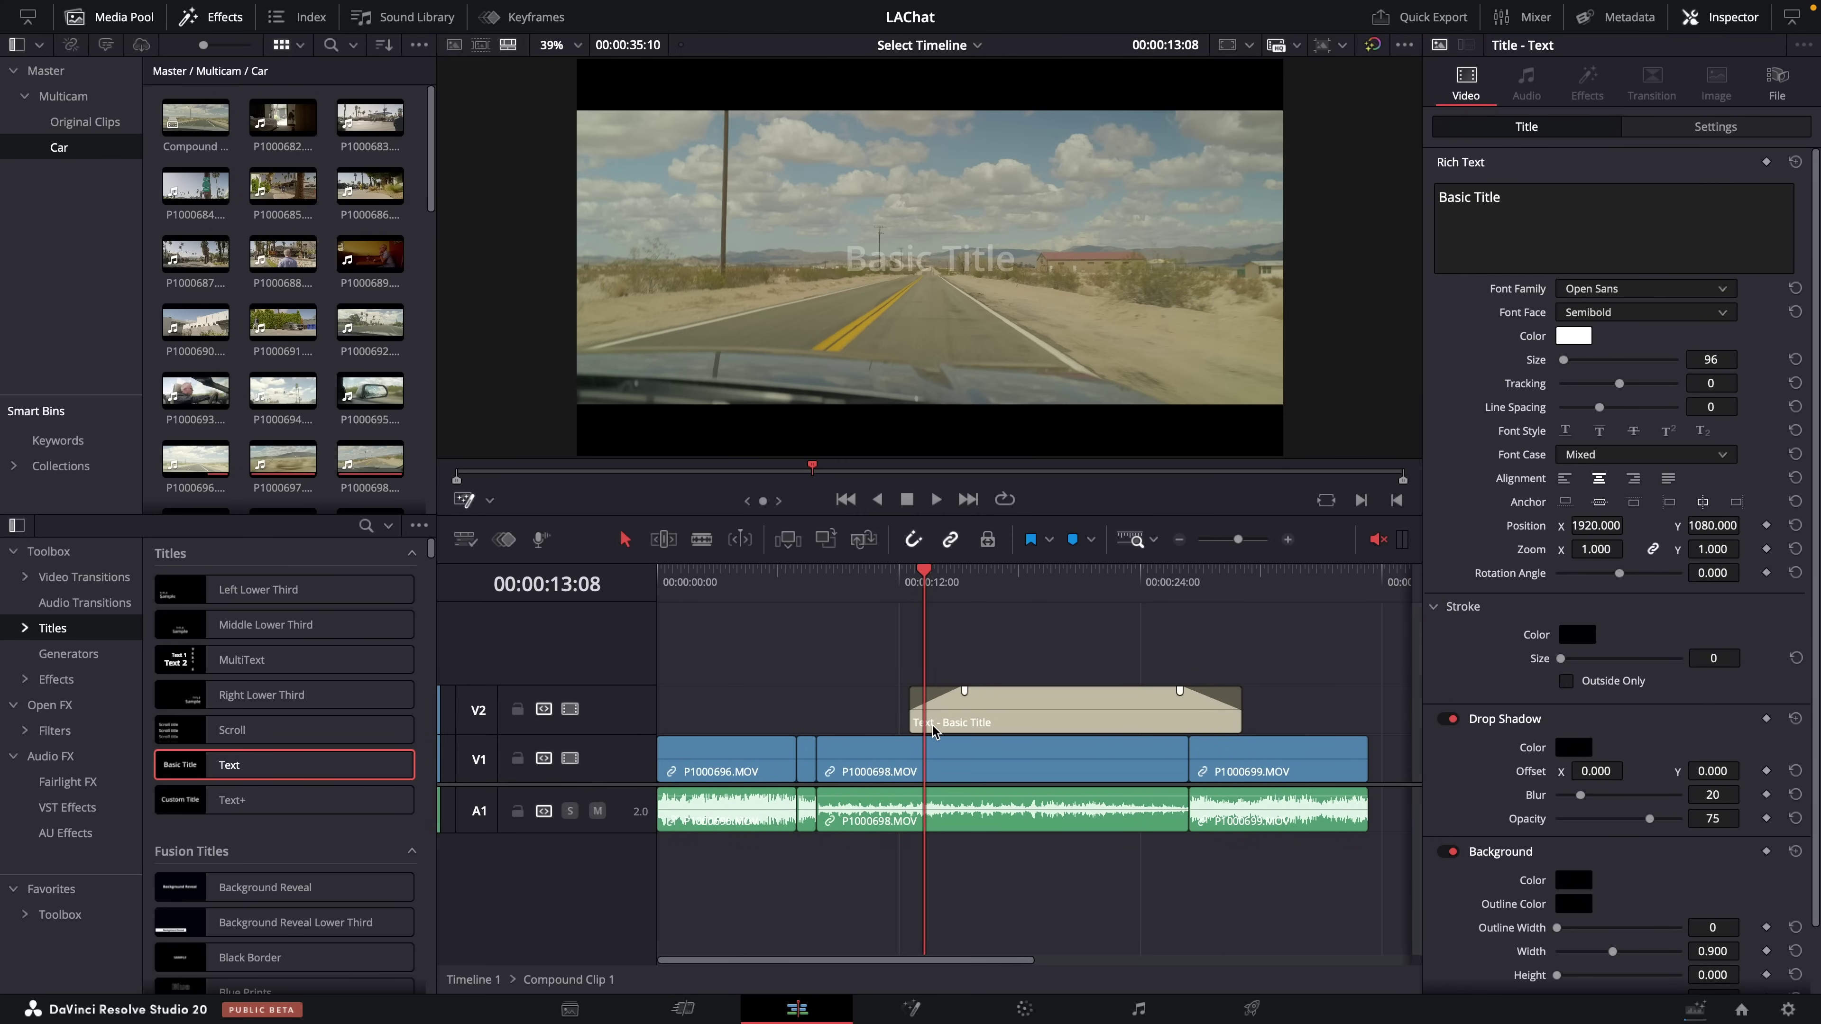
mouse_move(902, 716)
mouse_down()
mouse_move(961, 717)
mouse_move(878, 718)
mouse_move(926, 717)
mouse_up()
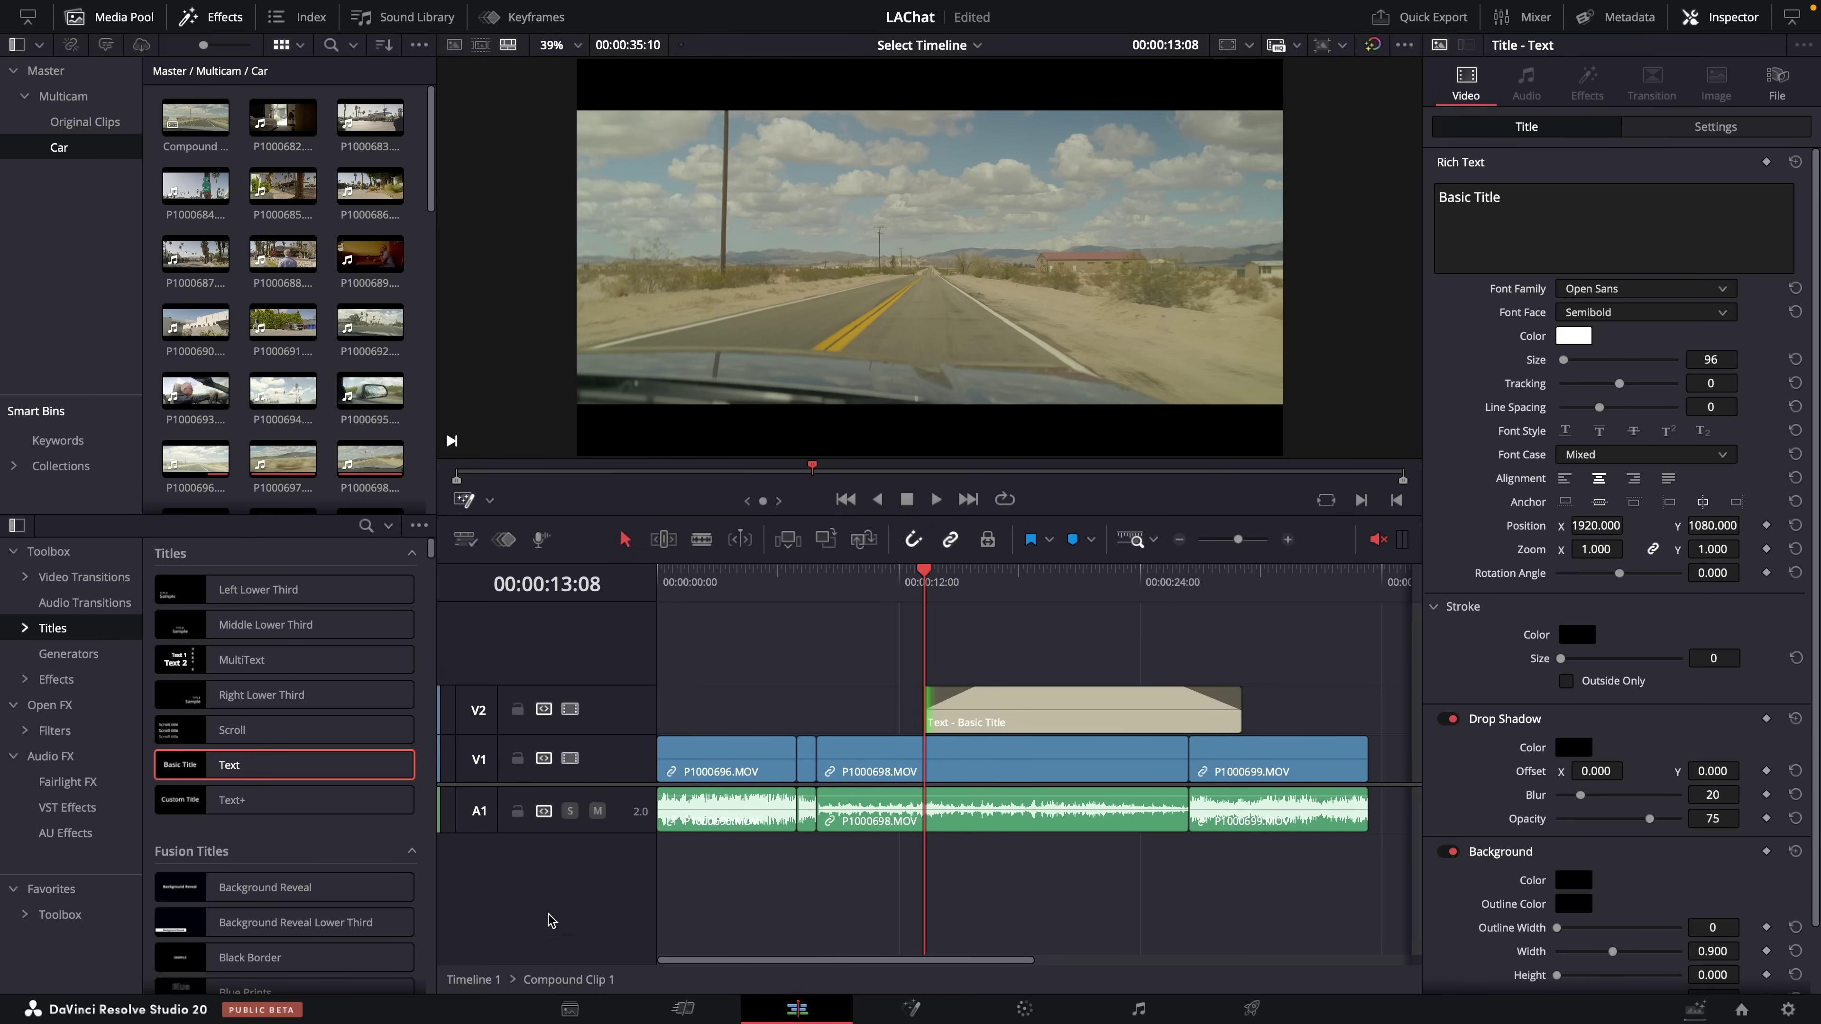
- Return to Timeline 1, go to 01:00:28:12 and open Compound Clip 1 in its own timeline from that frame
click(471, 979)
drag(667, 578, 1230, 576)
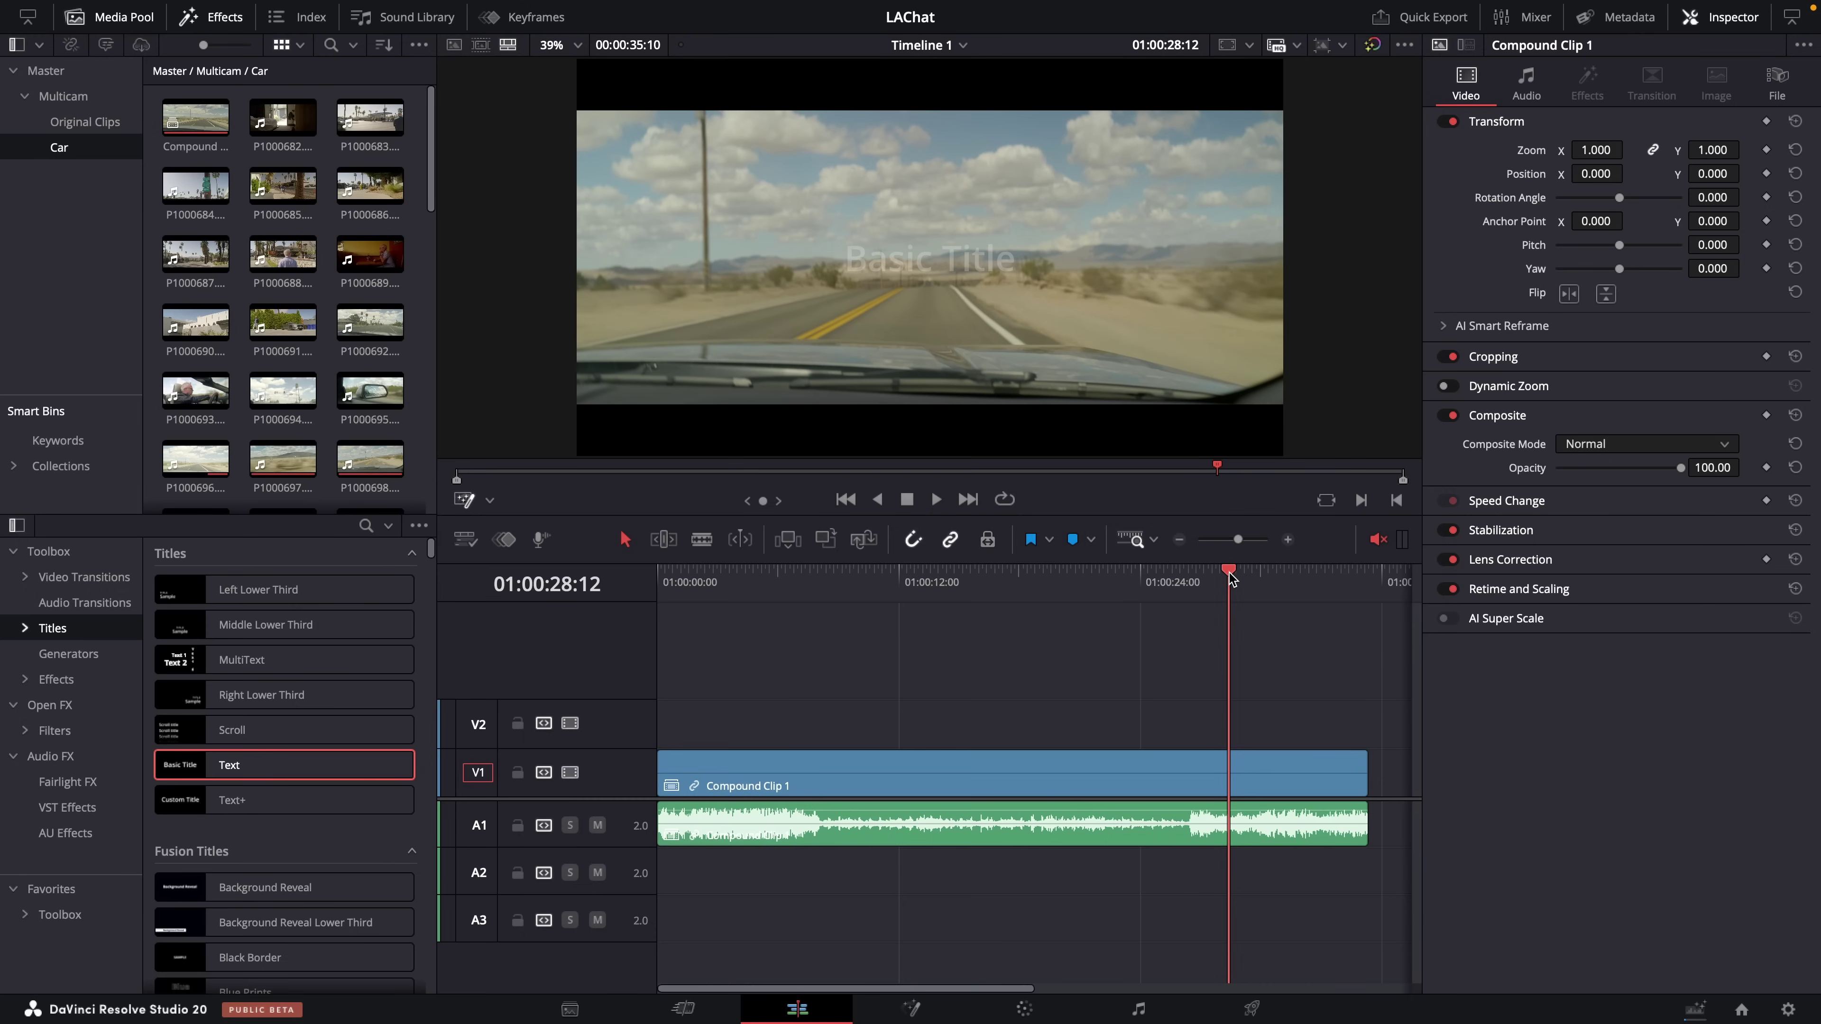
click(1238, 777)
right_click(1238, 777)
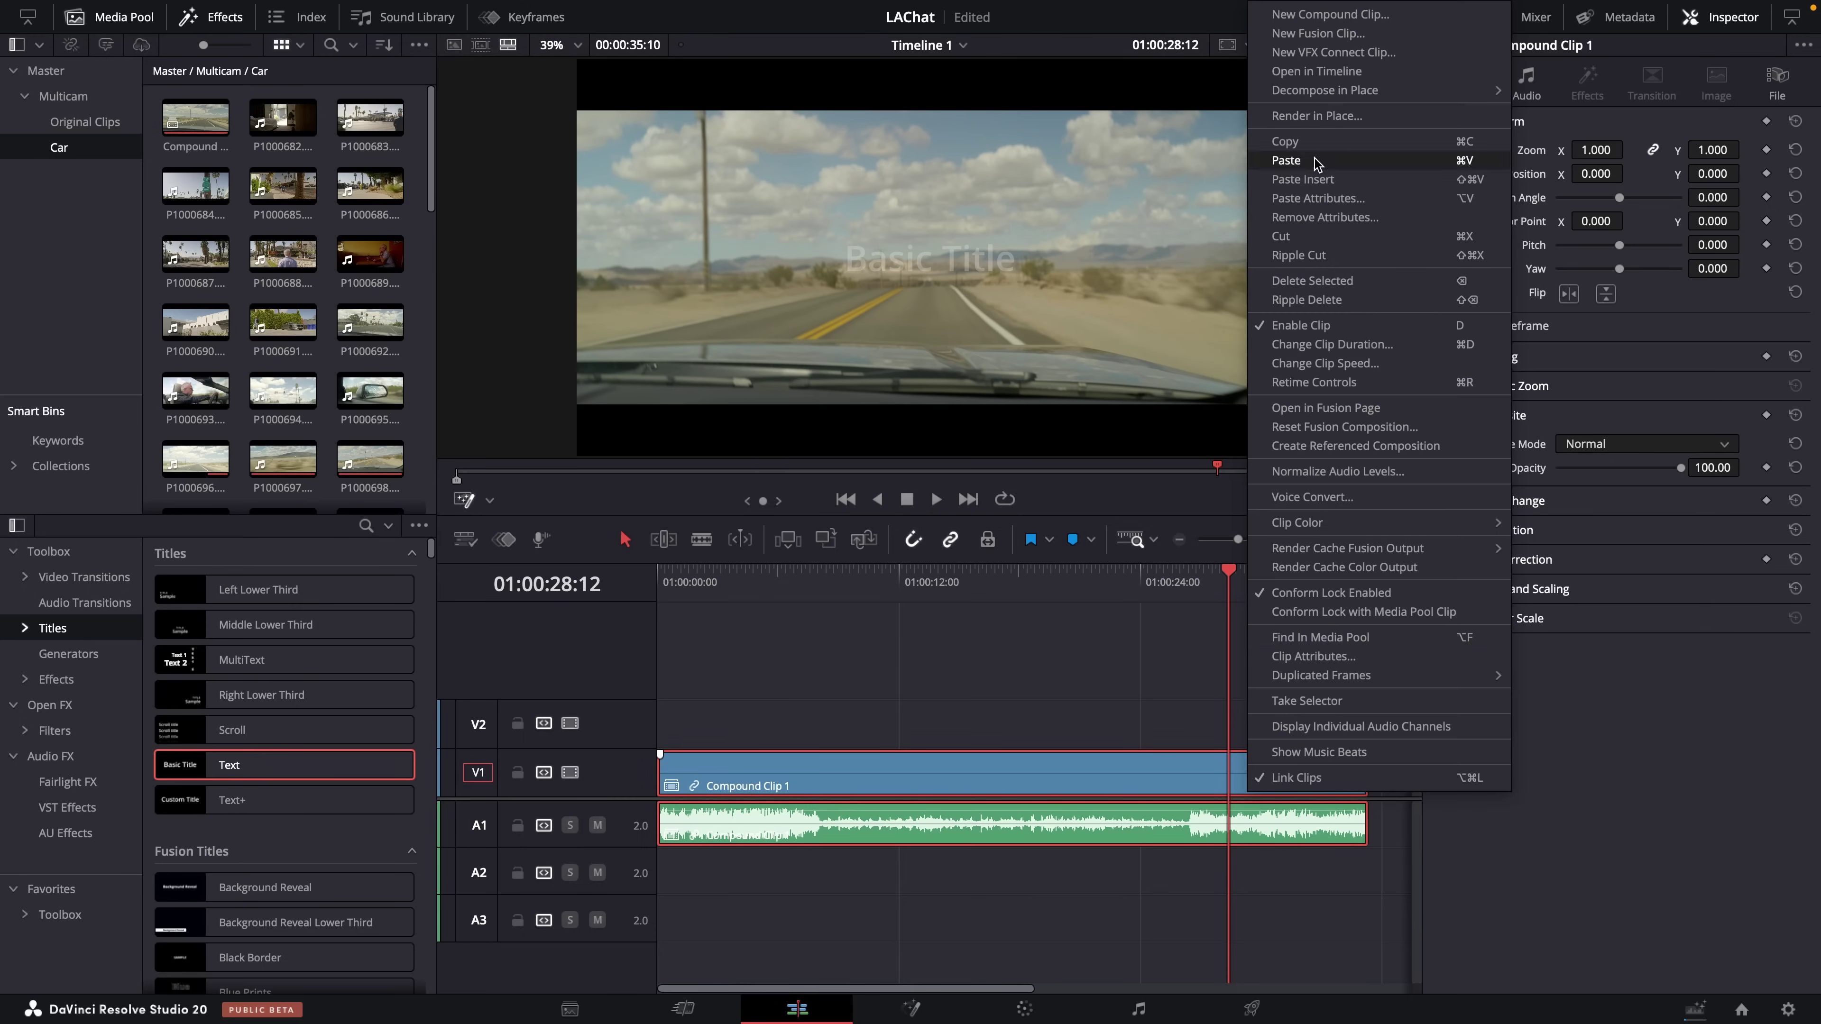
click(1322, 75)
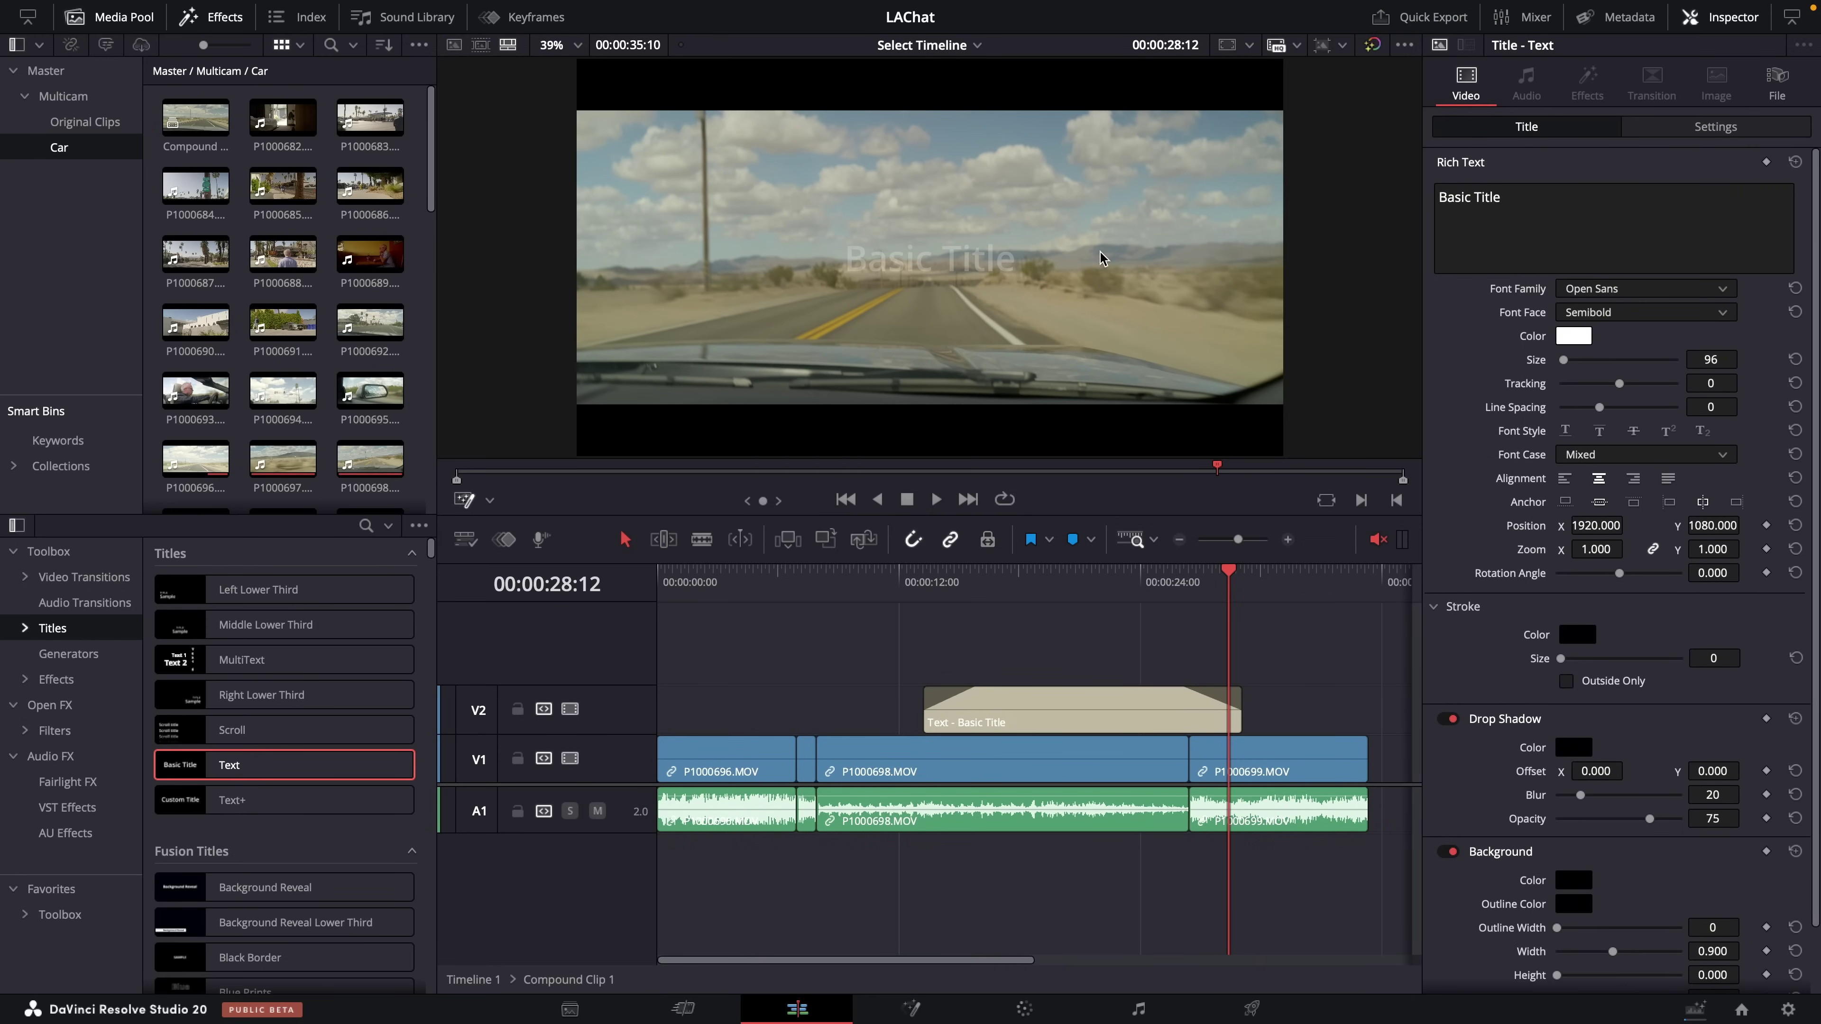
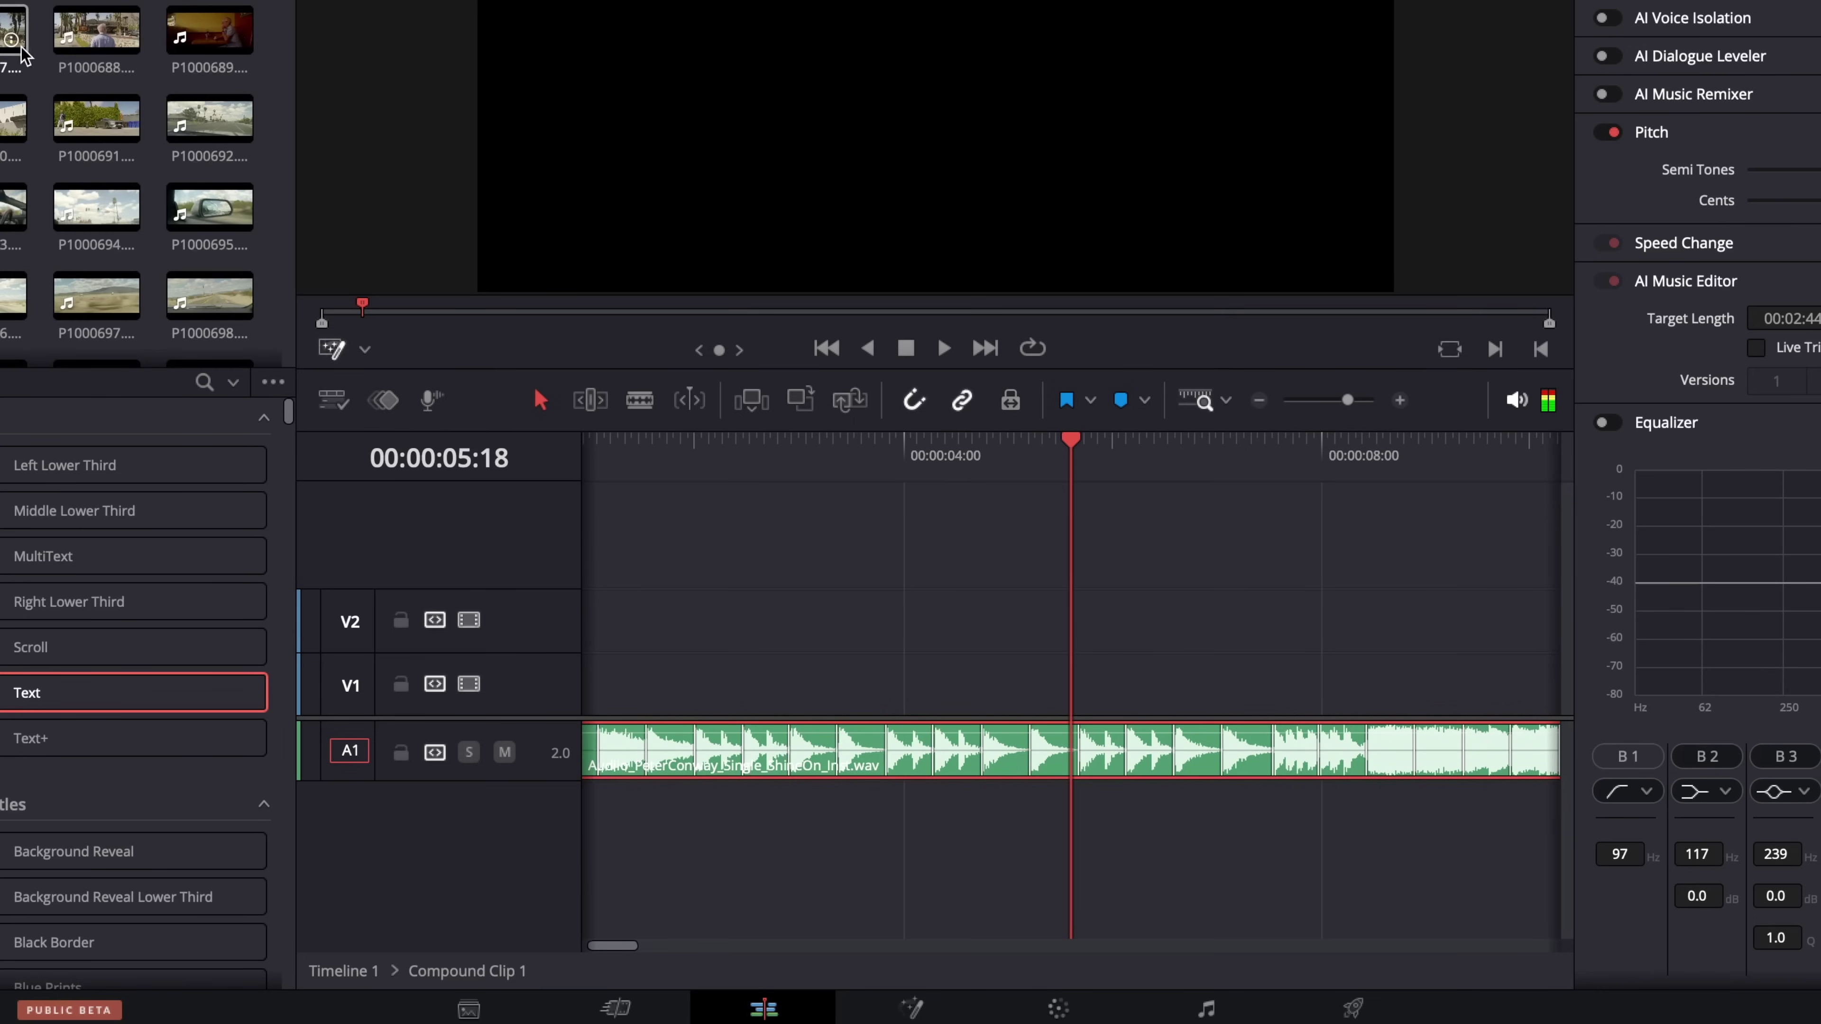
- Place P1000688.MOV on V1 above the music and split it at 00:00:06:12
drag(93, 42, 914, 678)
drag(1089, 691, 1166, 699)
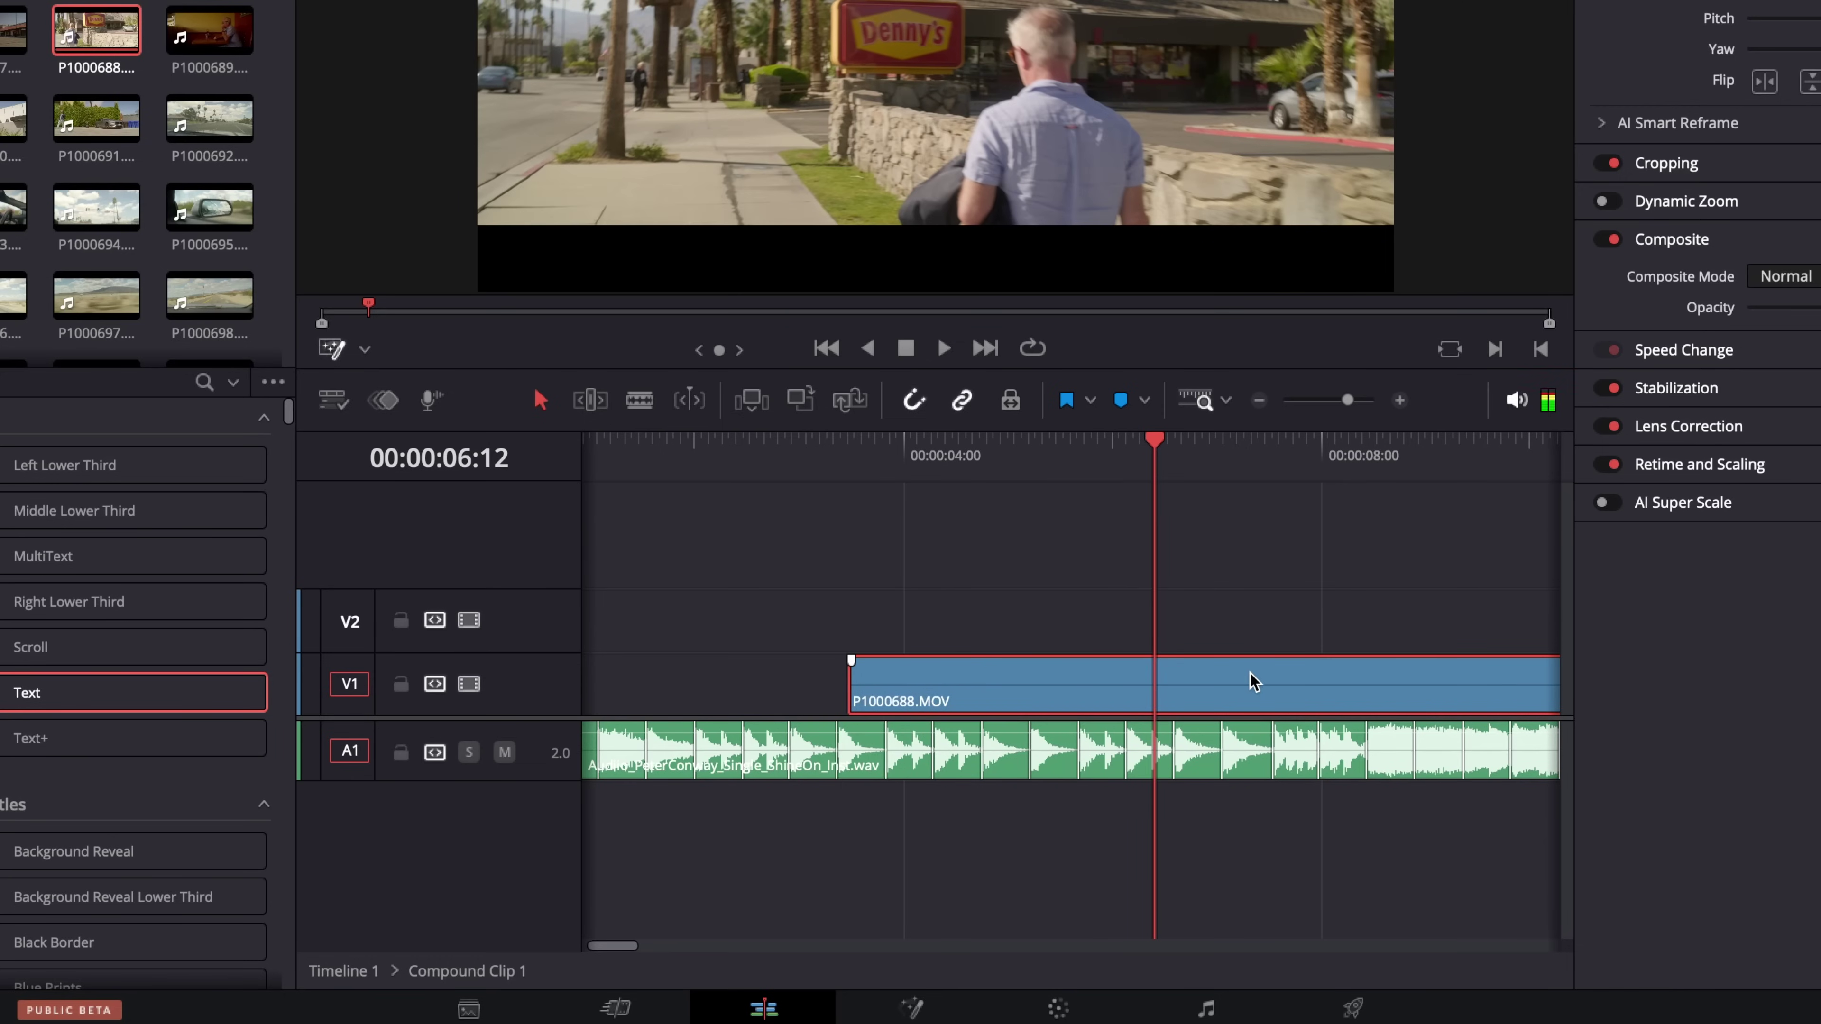
key(ctrl+b)
drag(1144, 677, 980, 678)
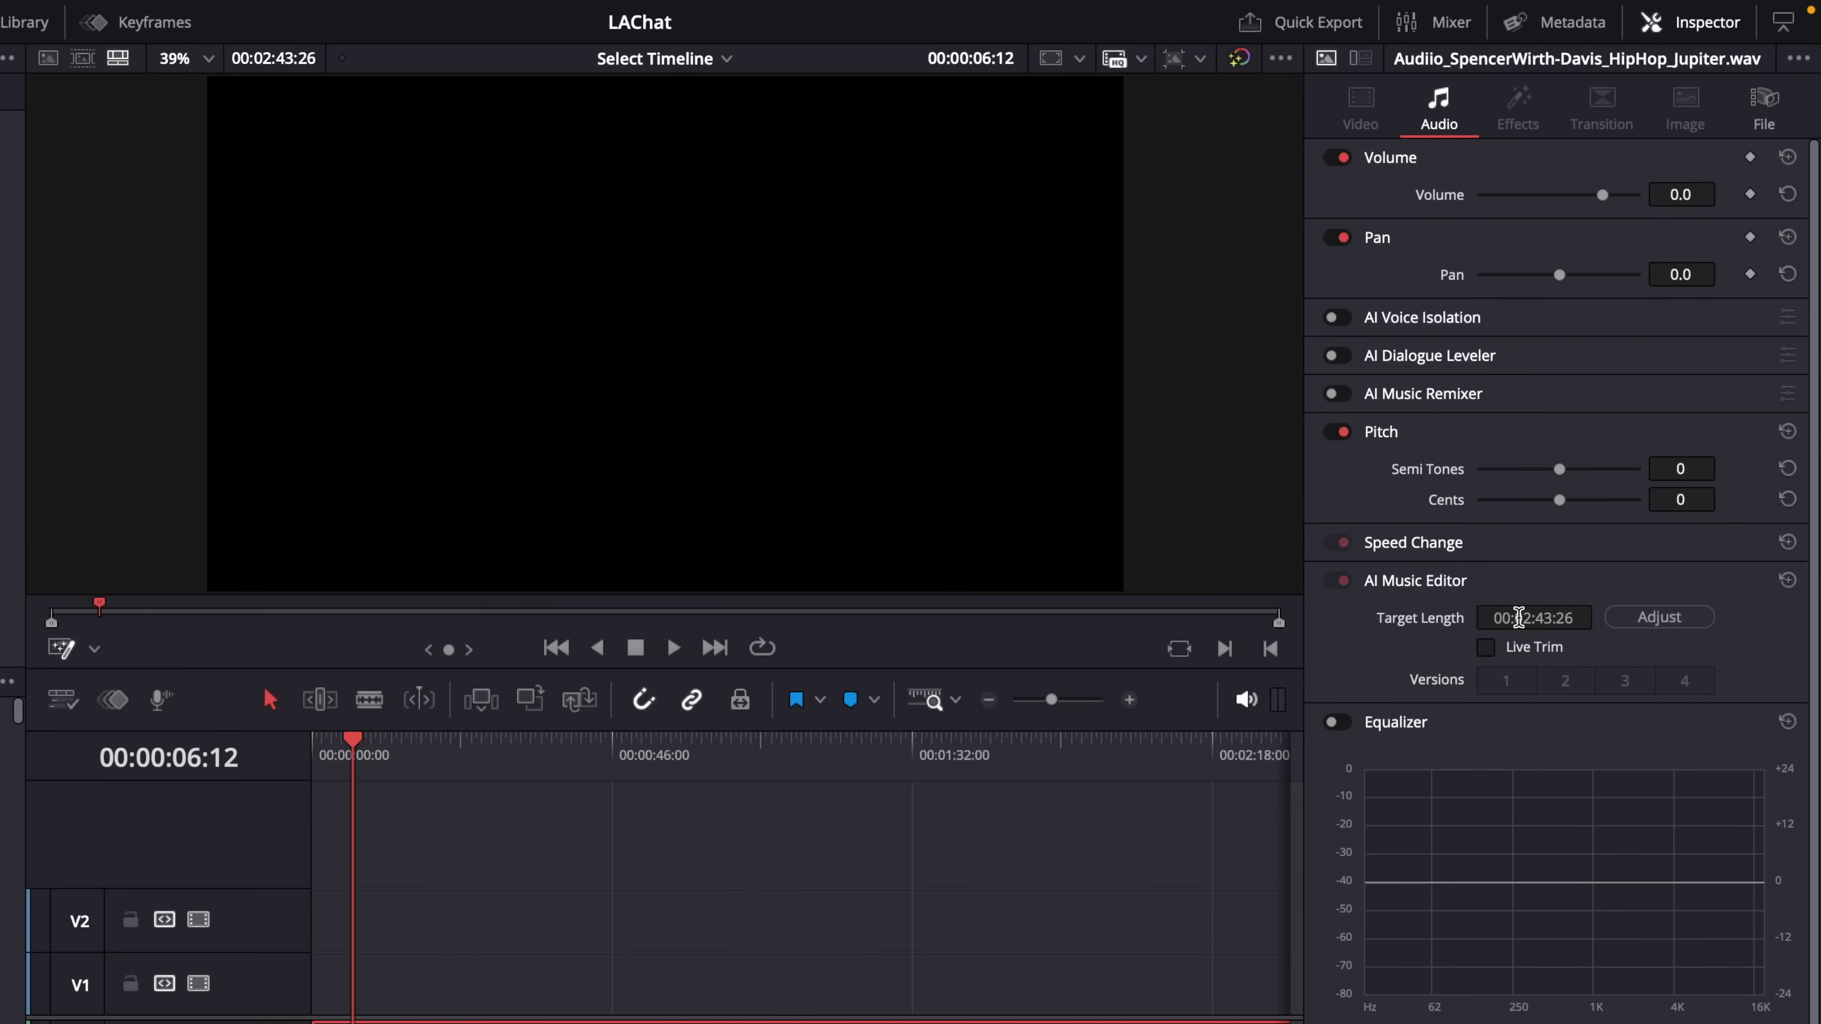
- Enable Live Trim in the AI Music Editor for the HipHop Jupiter track and shorten the clip to about 00:01:33
click(1551, 617)
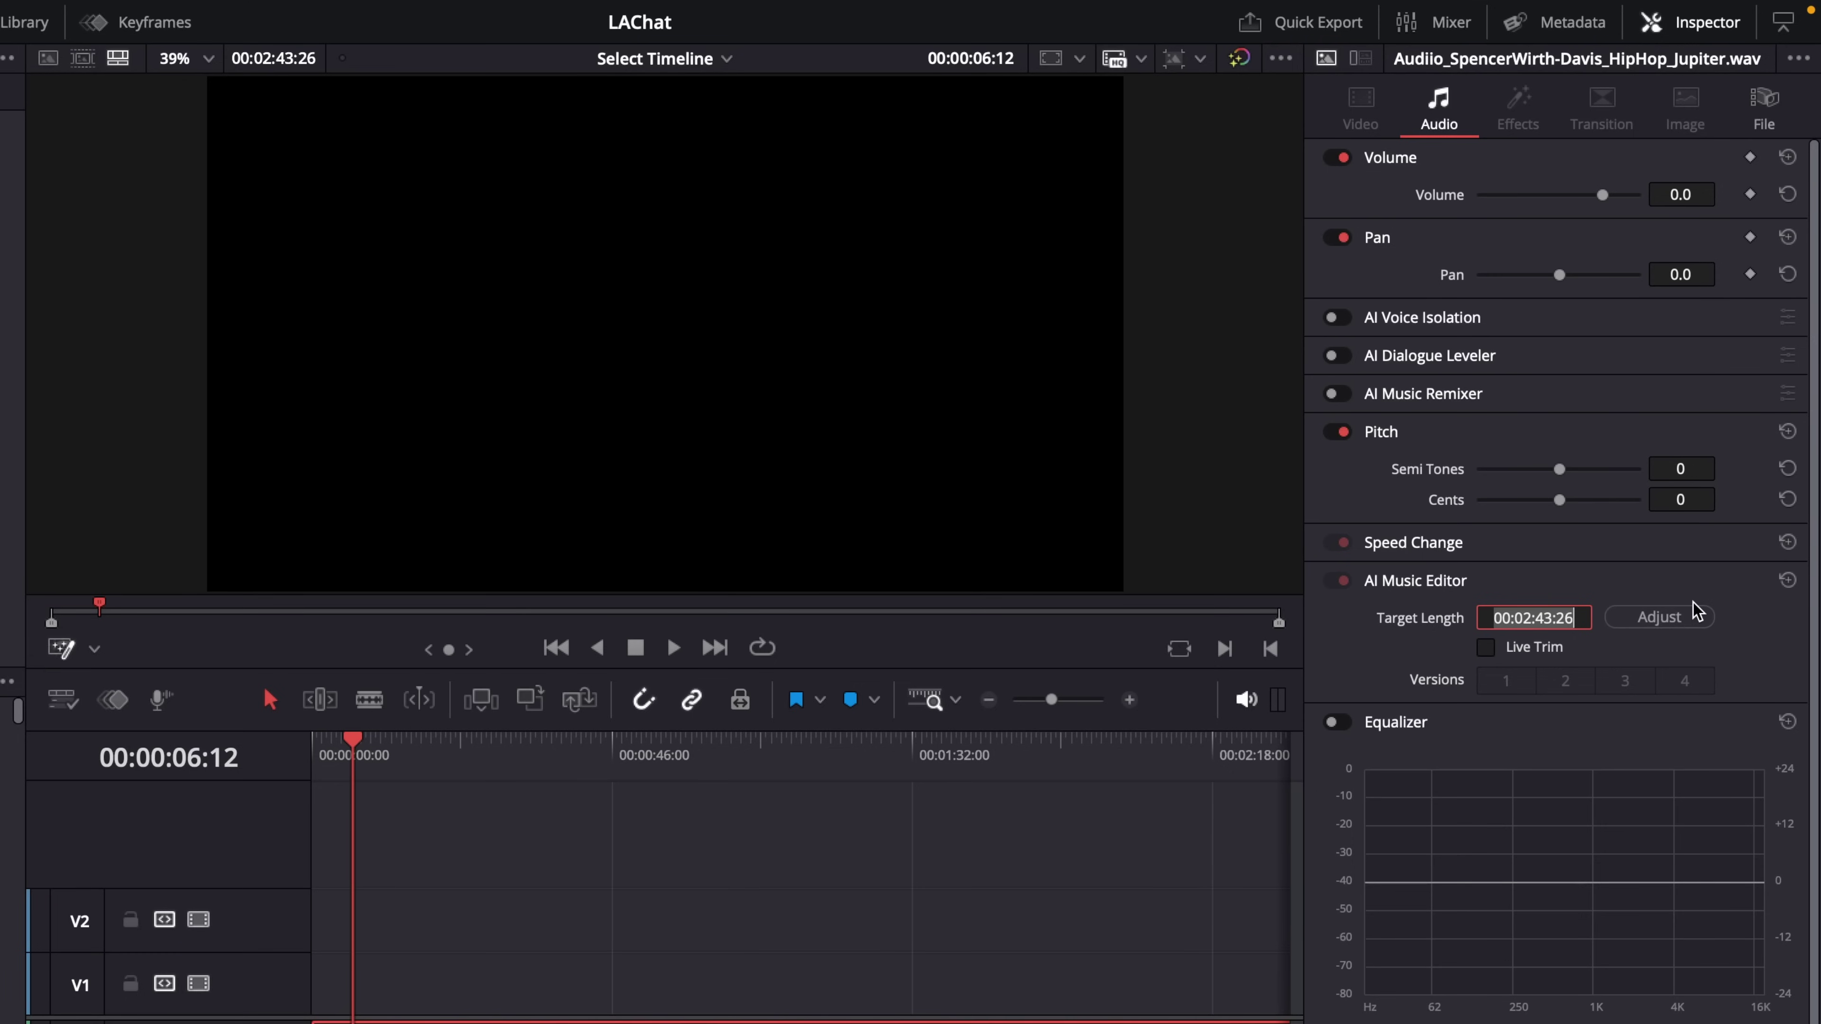
click(1486, 649)
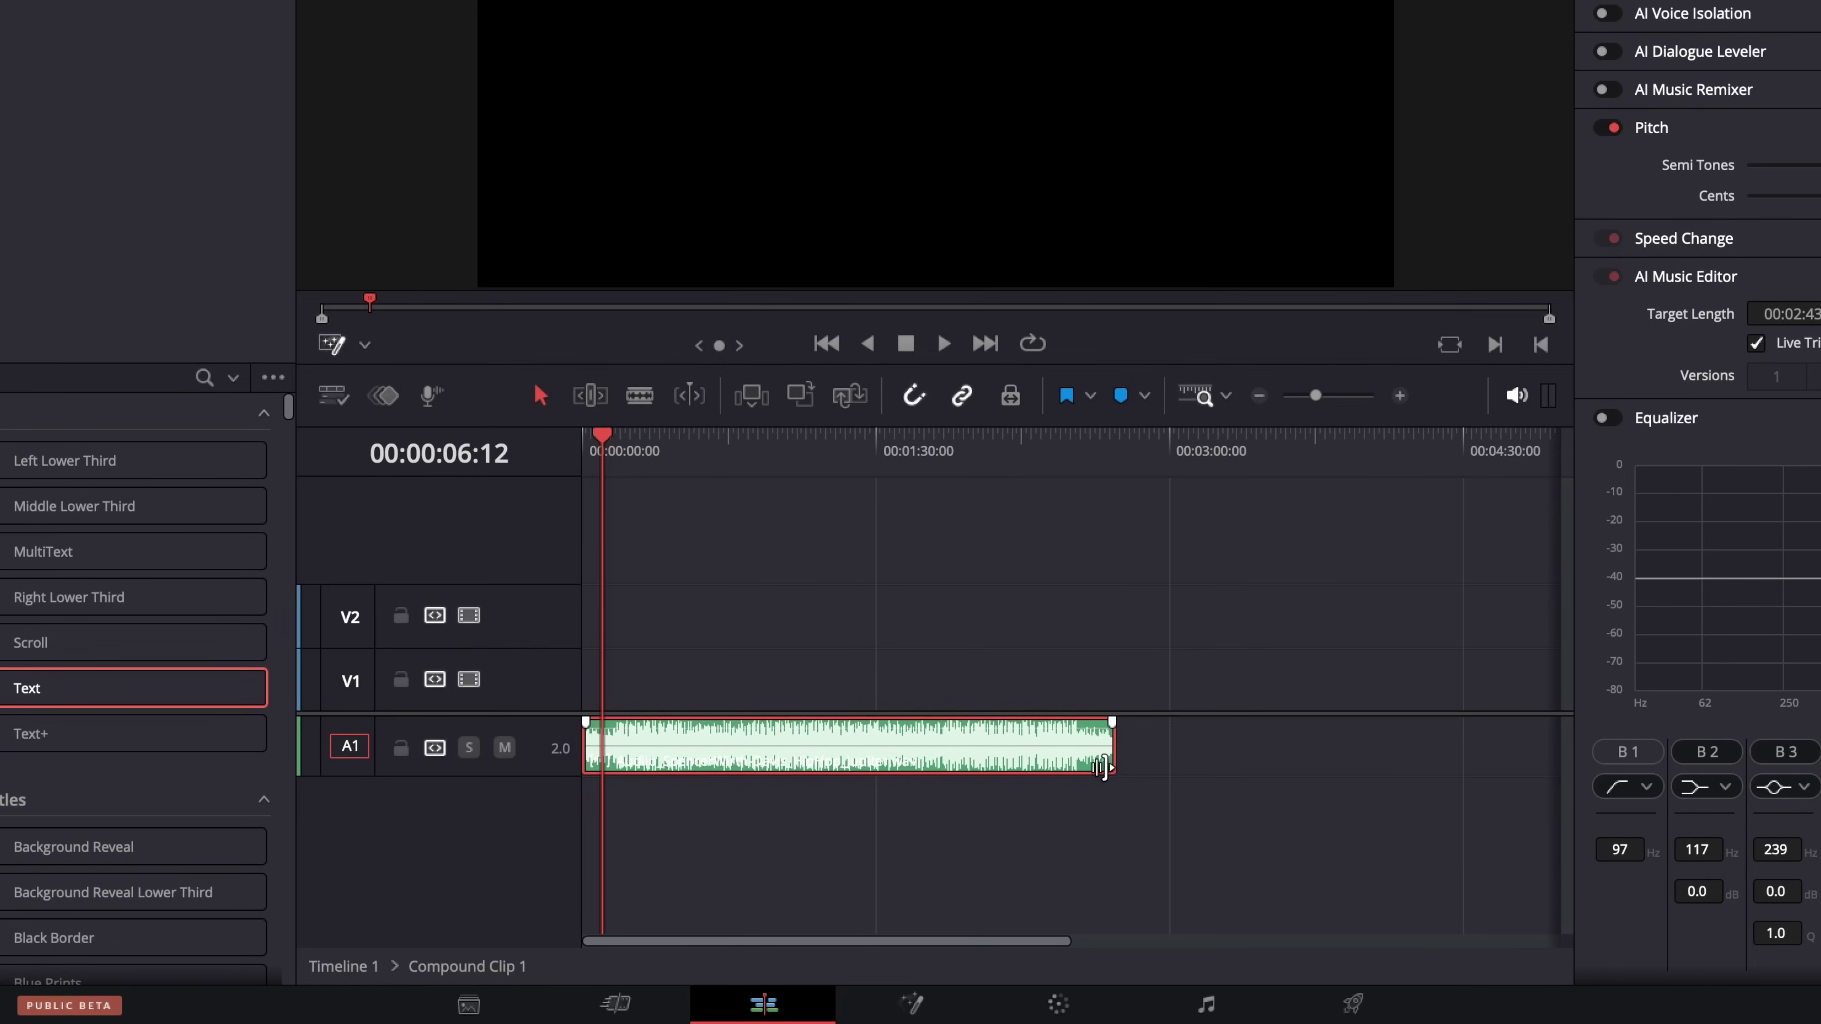
drag(839, 1023, 823, 1023)
drag(1088, 760, 864, 762)
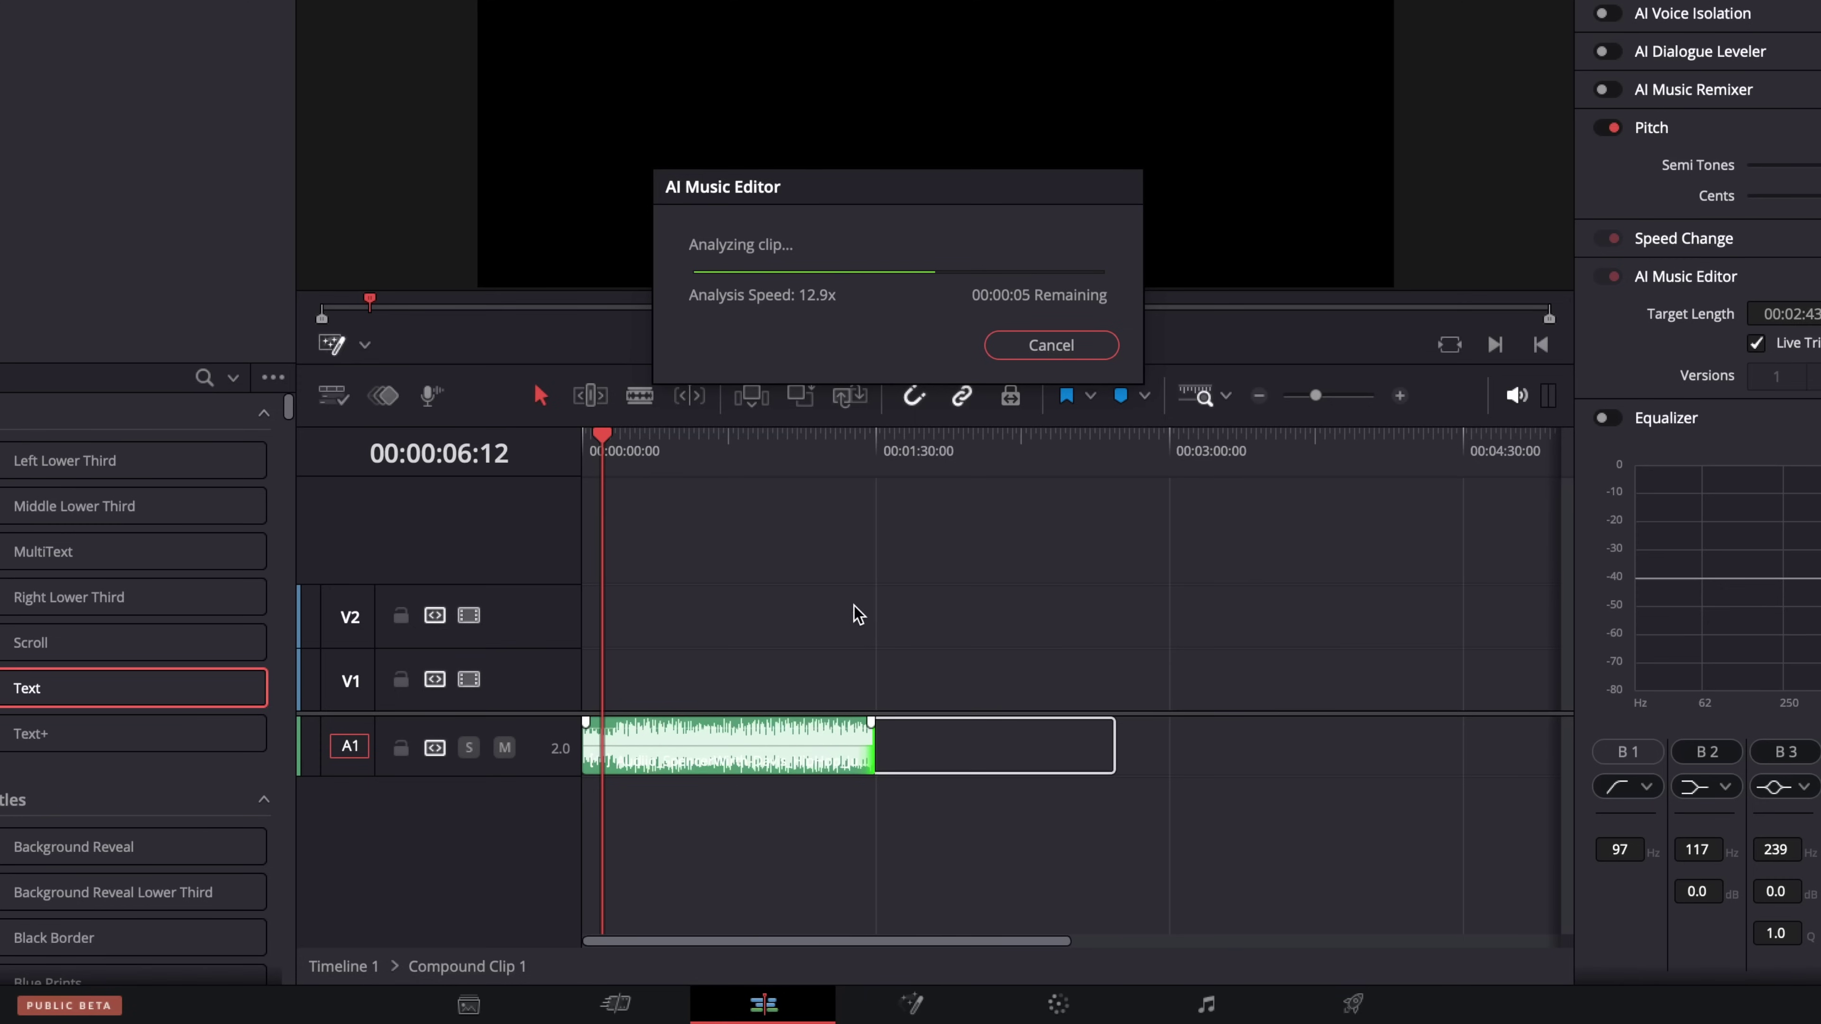
key(Home)
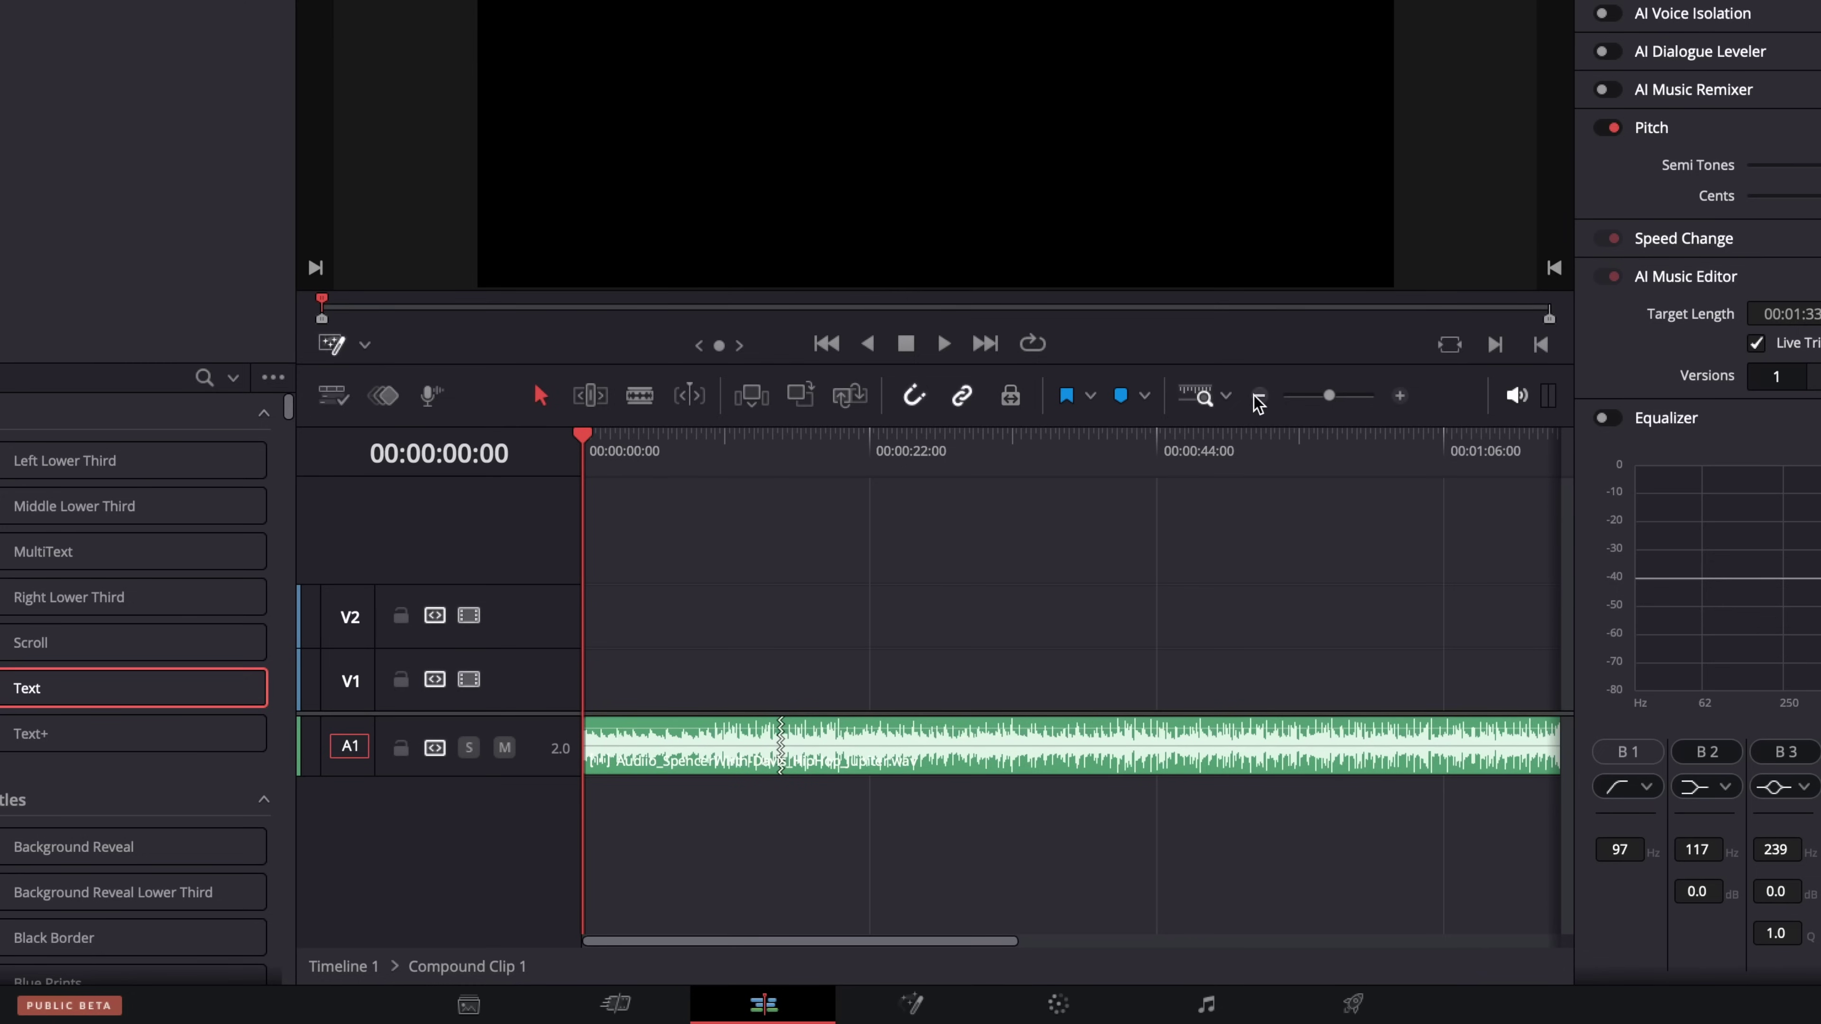
scroll(717, 744, down, 3)
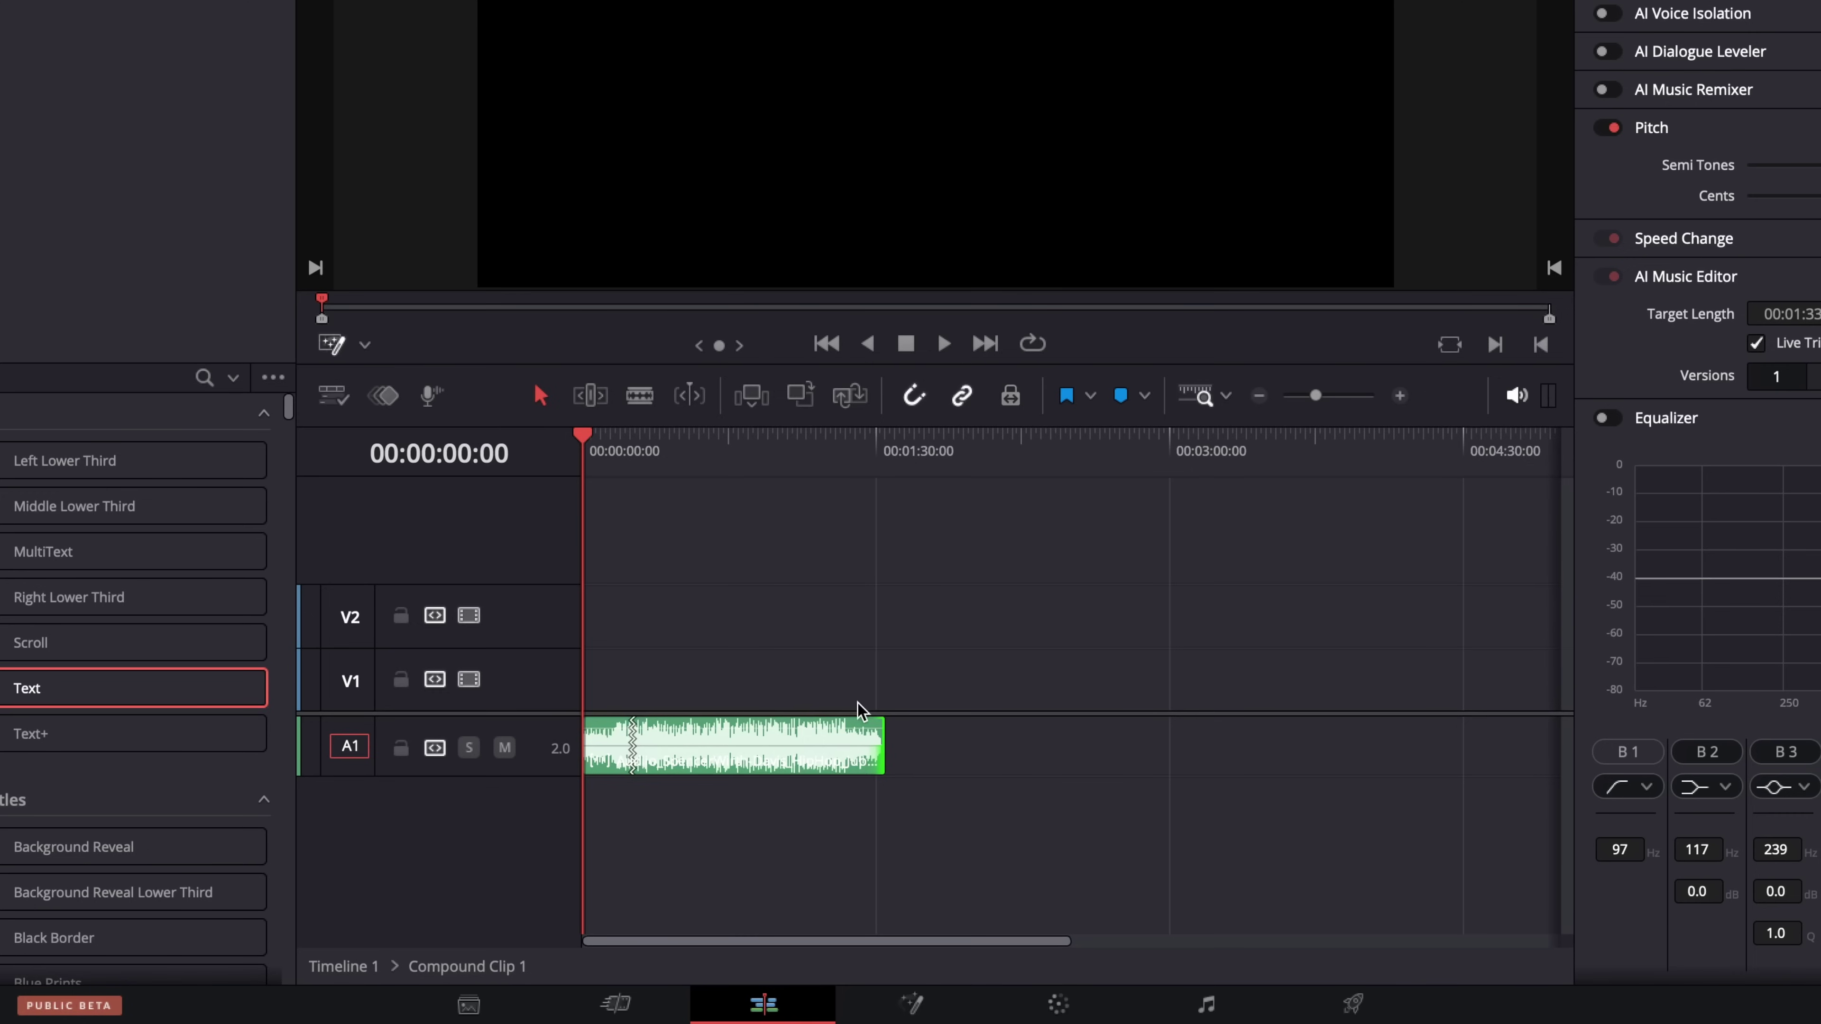
- Extend the live-trimmed music clip in stages to about 00:03:04 and 00:08:57, and finish it at 00:08:47:06
drag(884, 739, 1166, 738)
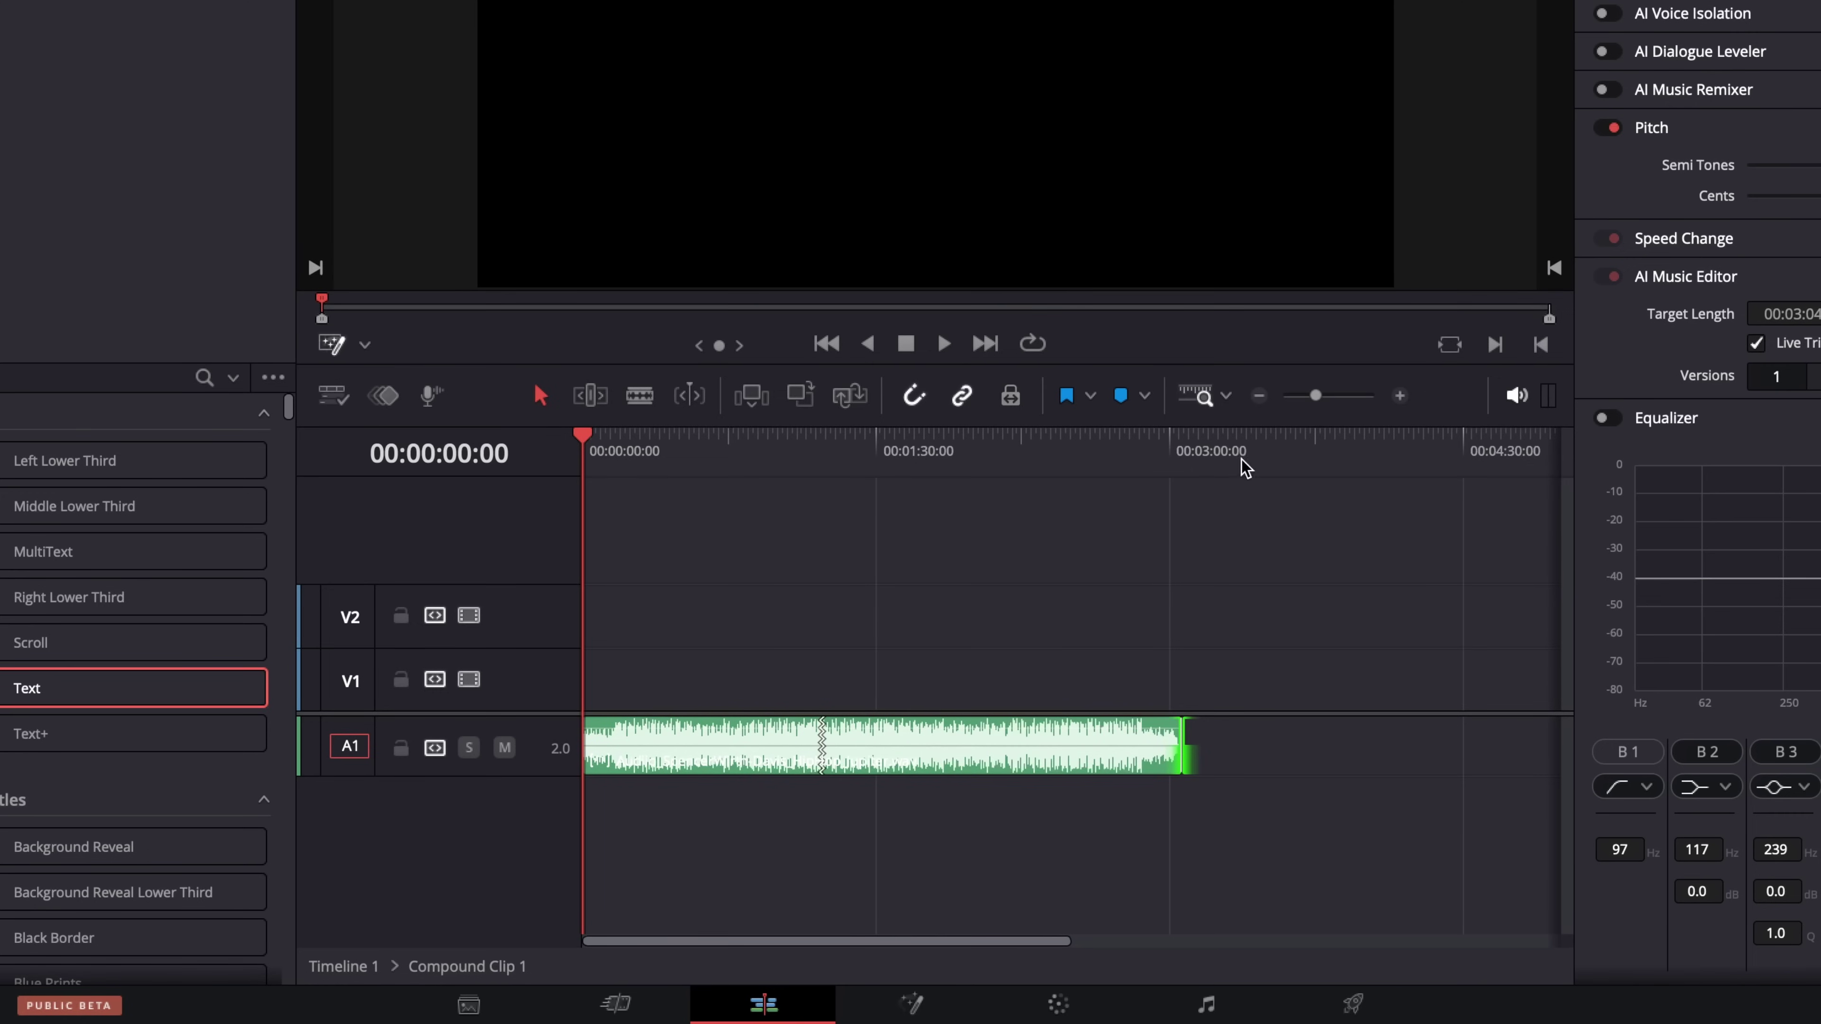
click(1262, 395)
drag(884, 742, 1459, 742)
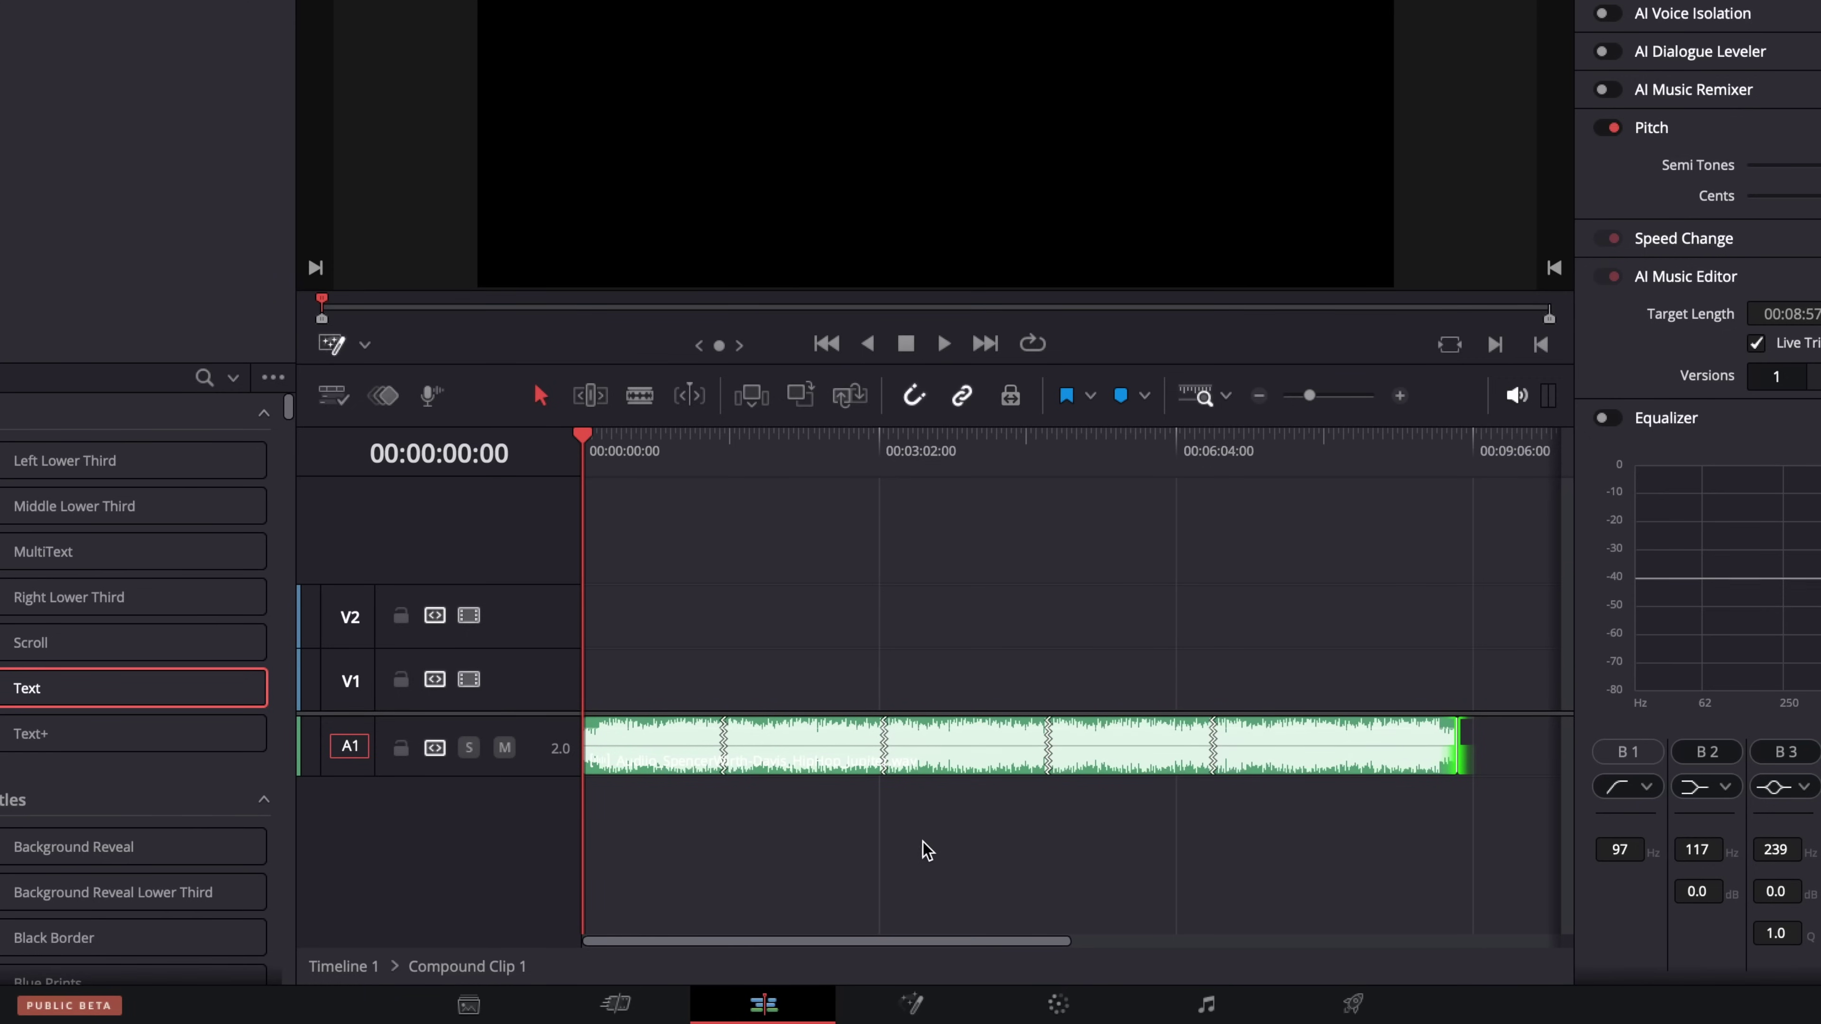
mouse_move(1456, 753)
mouse_down()
mouse_move(914, 753)
mouse_move(1443, 746)
mouse_up()
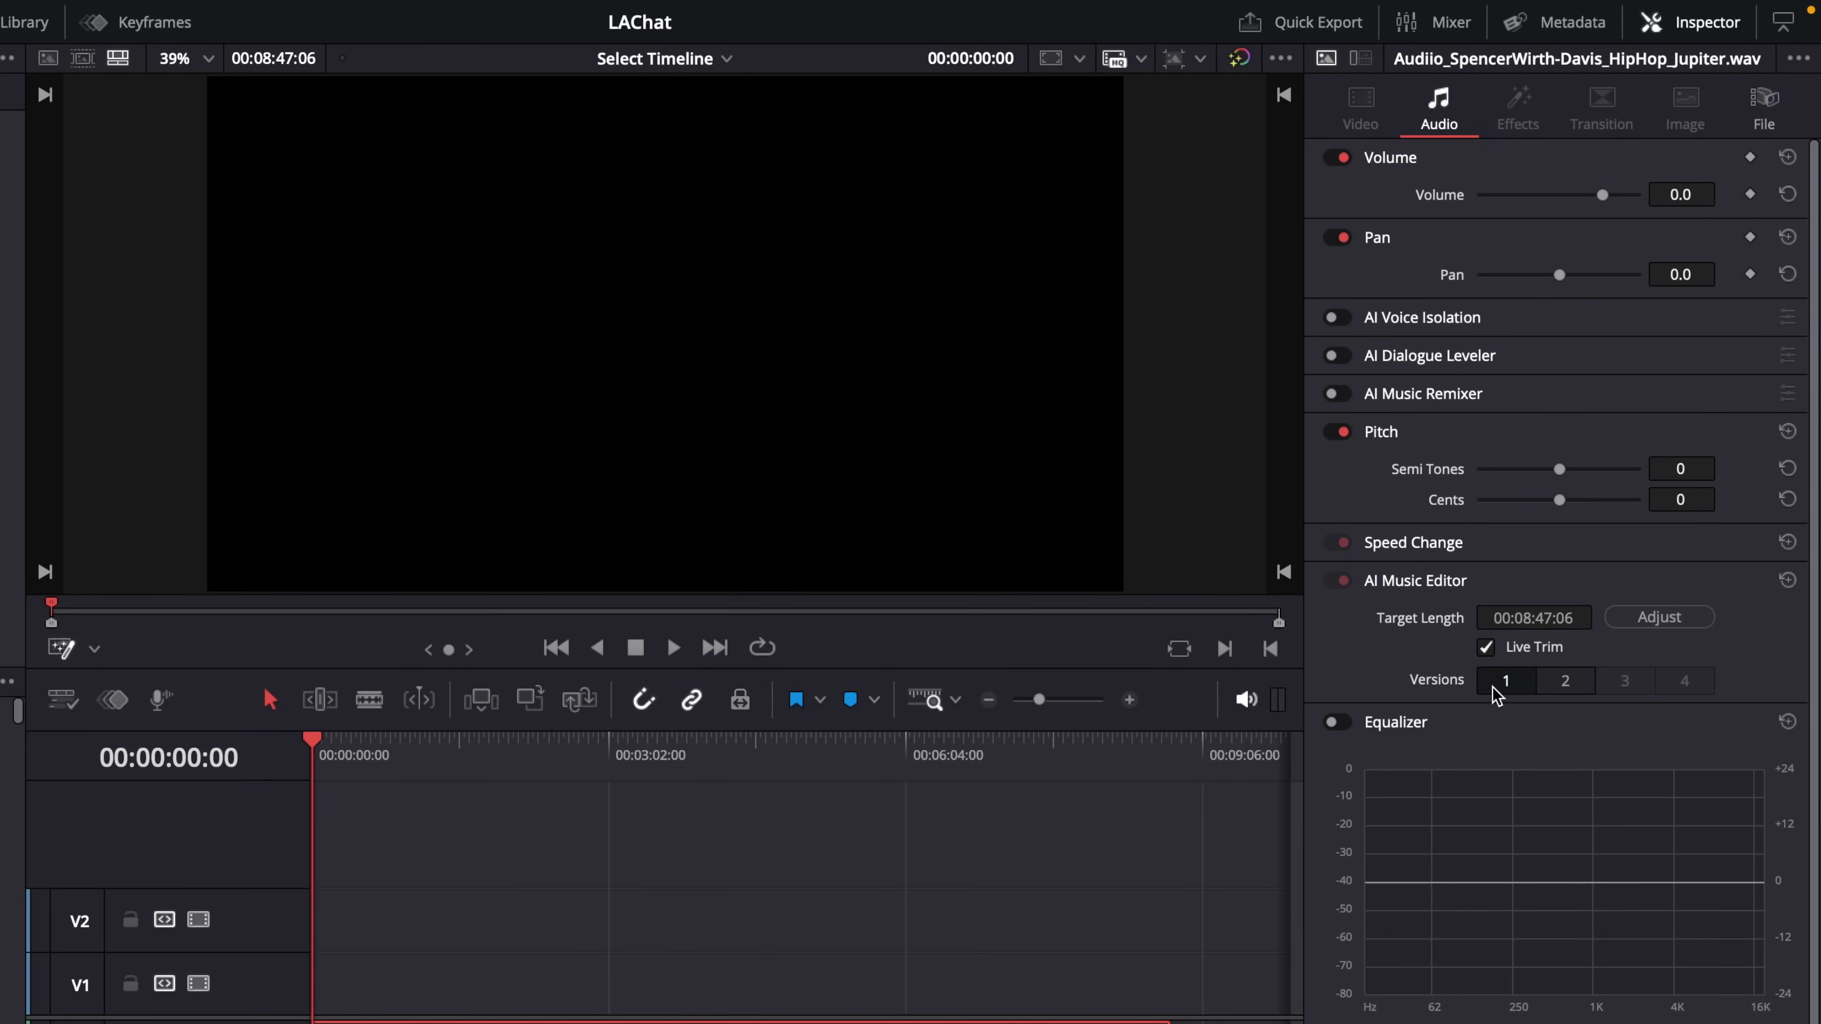
- Switch the music edit to version 2, turn off Live Trim and trim the end of the clip
click(1566, 693)
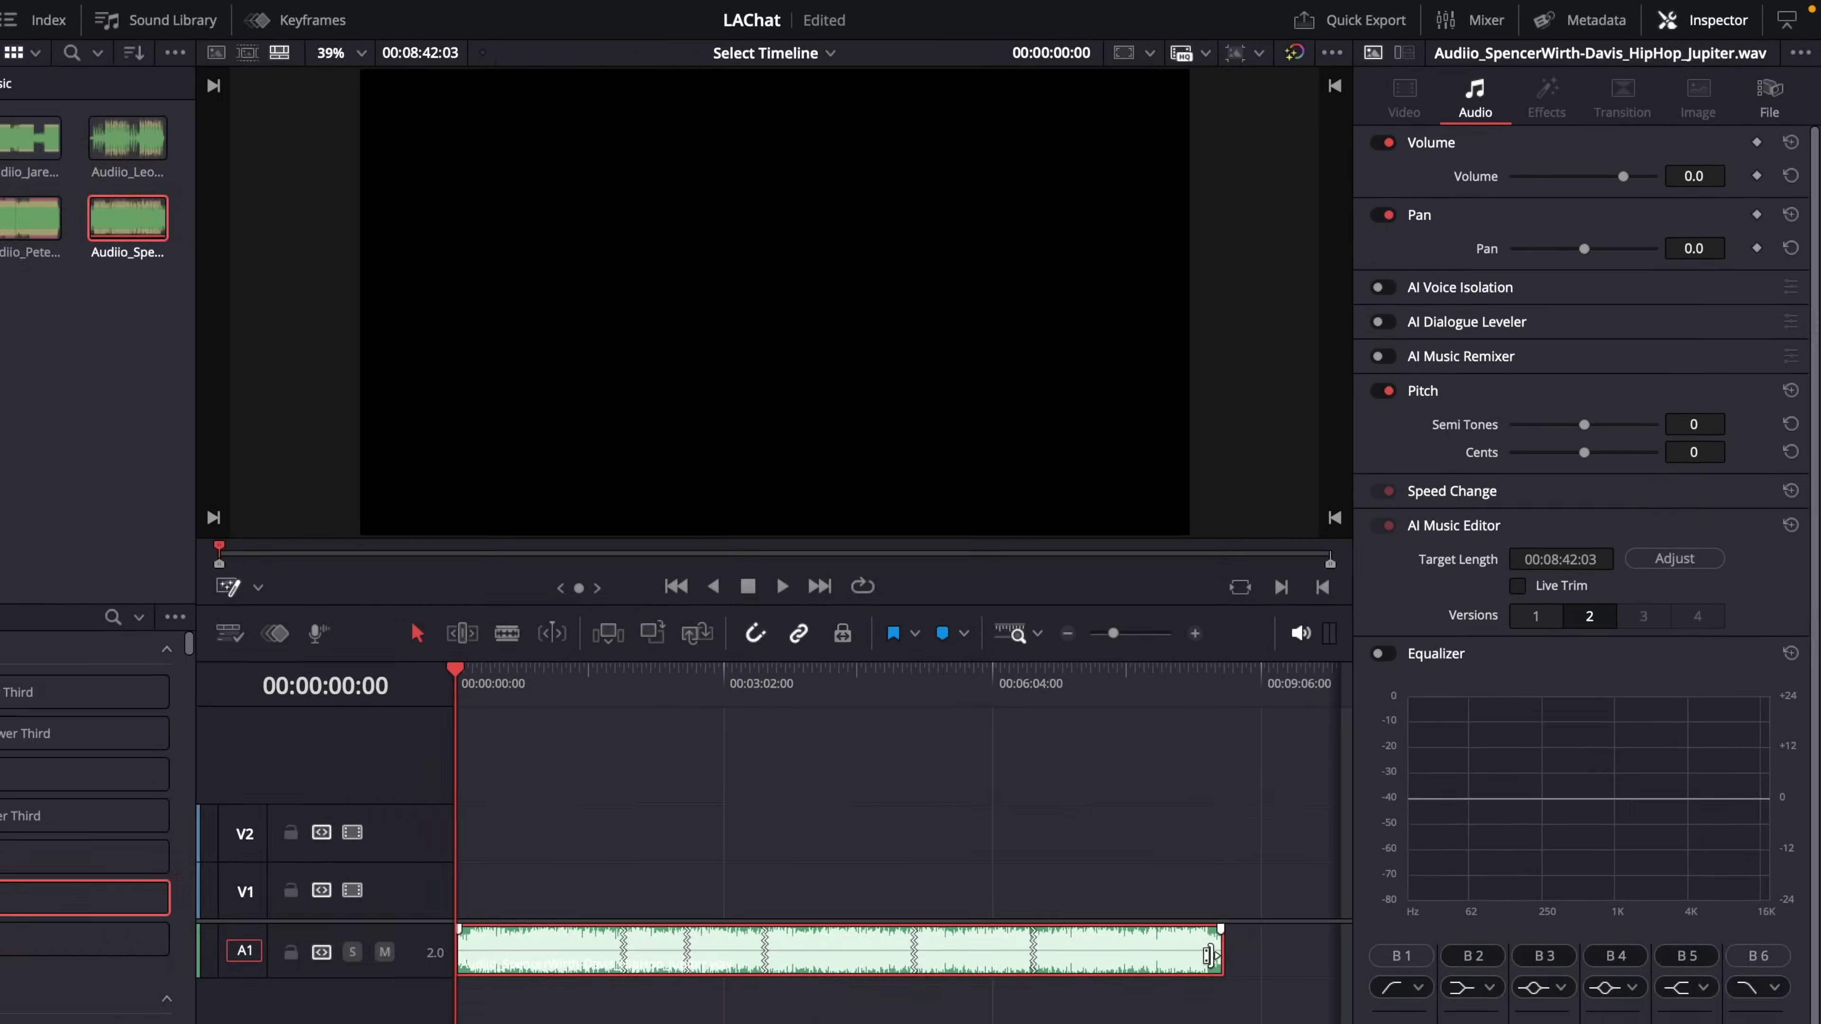
drag(1157, 1023, 939, 1023)
drag(1140, 827, 1295, 810)
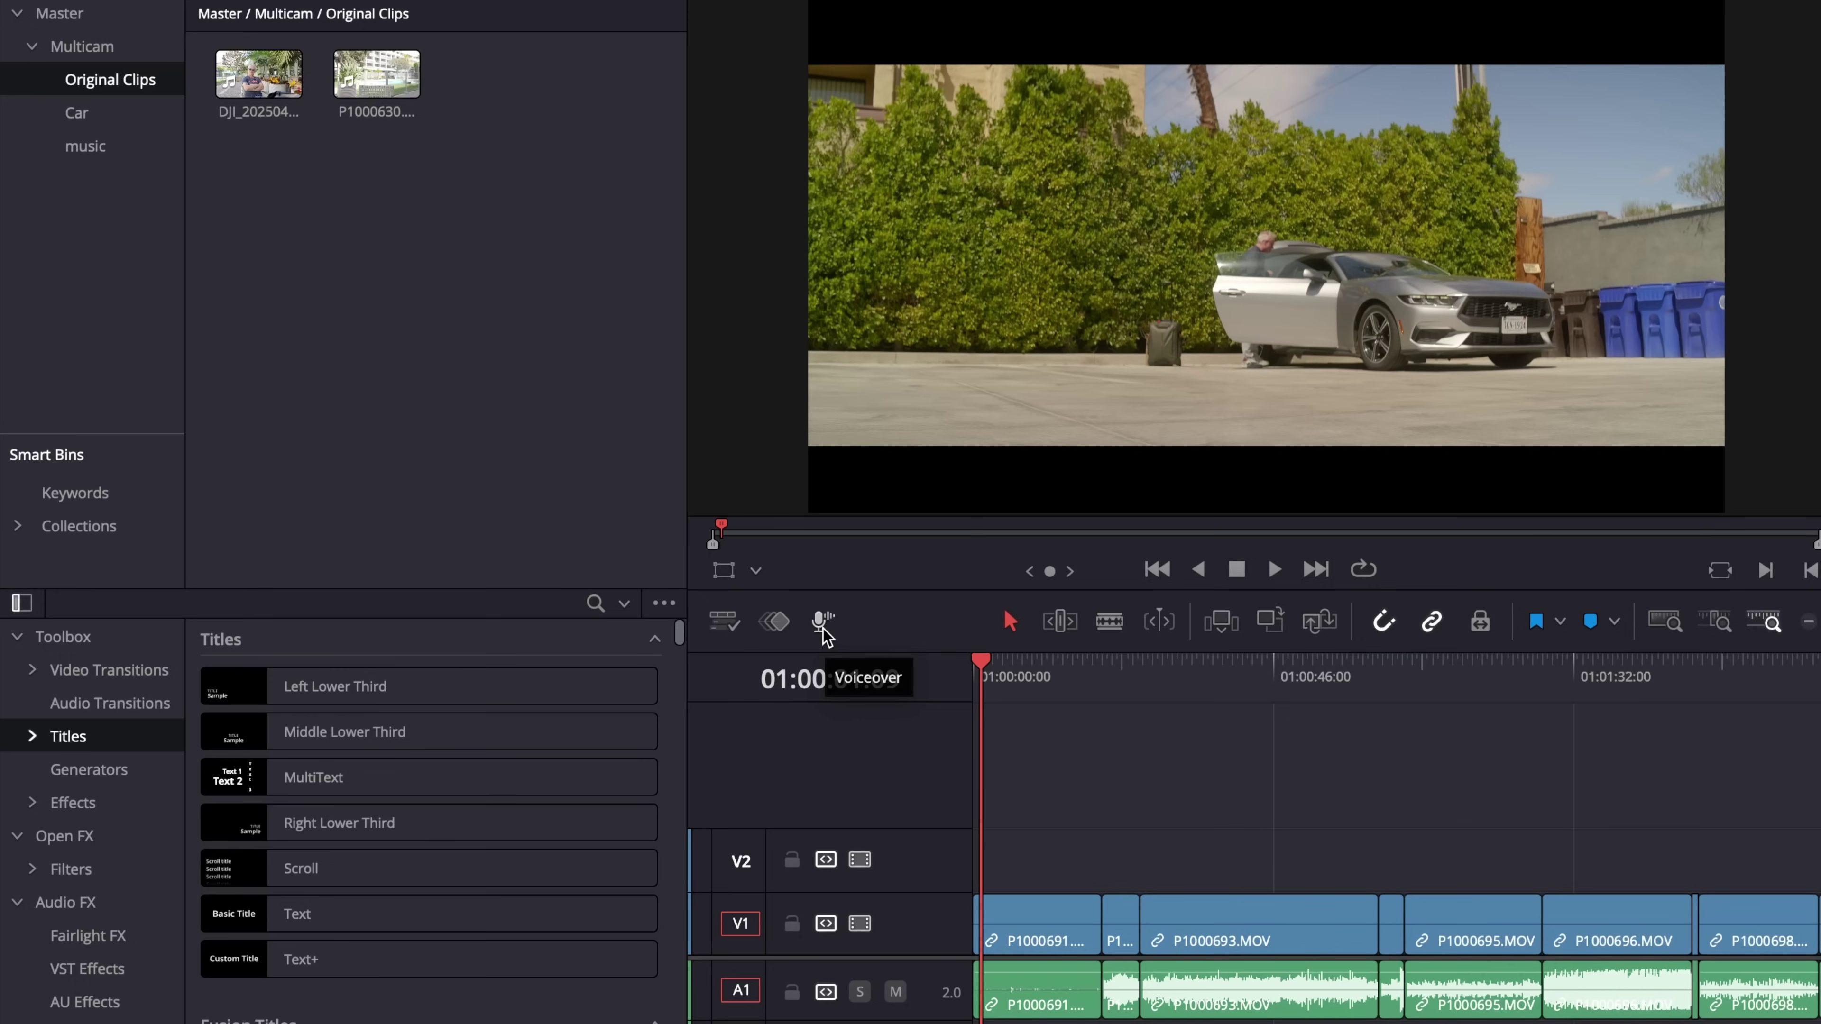
- Open the voiceover recorder, name the file "test" and choose Elgato Wave:3 as the audio input
click(823, 622)
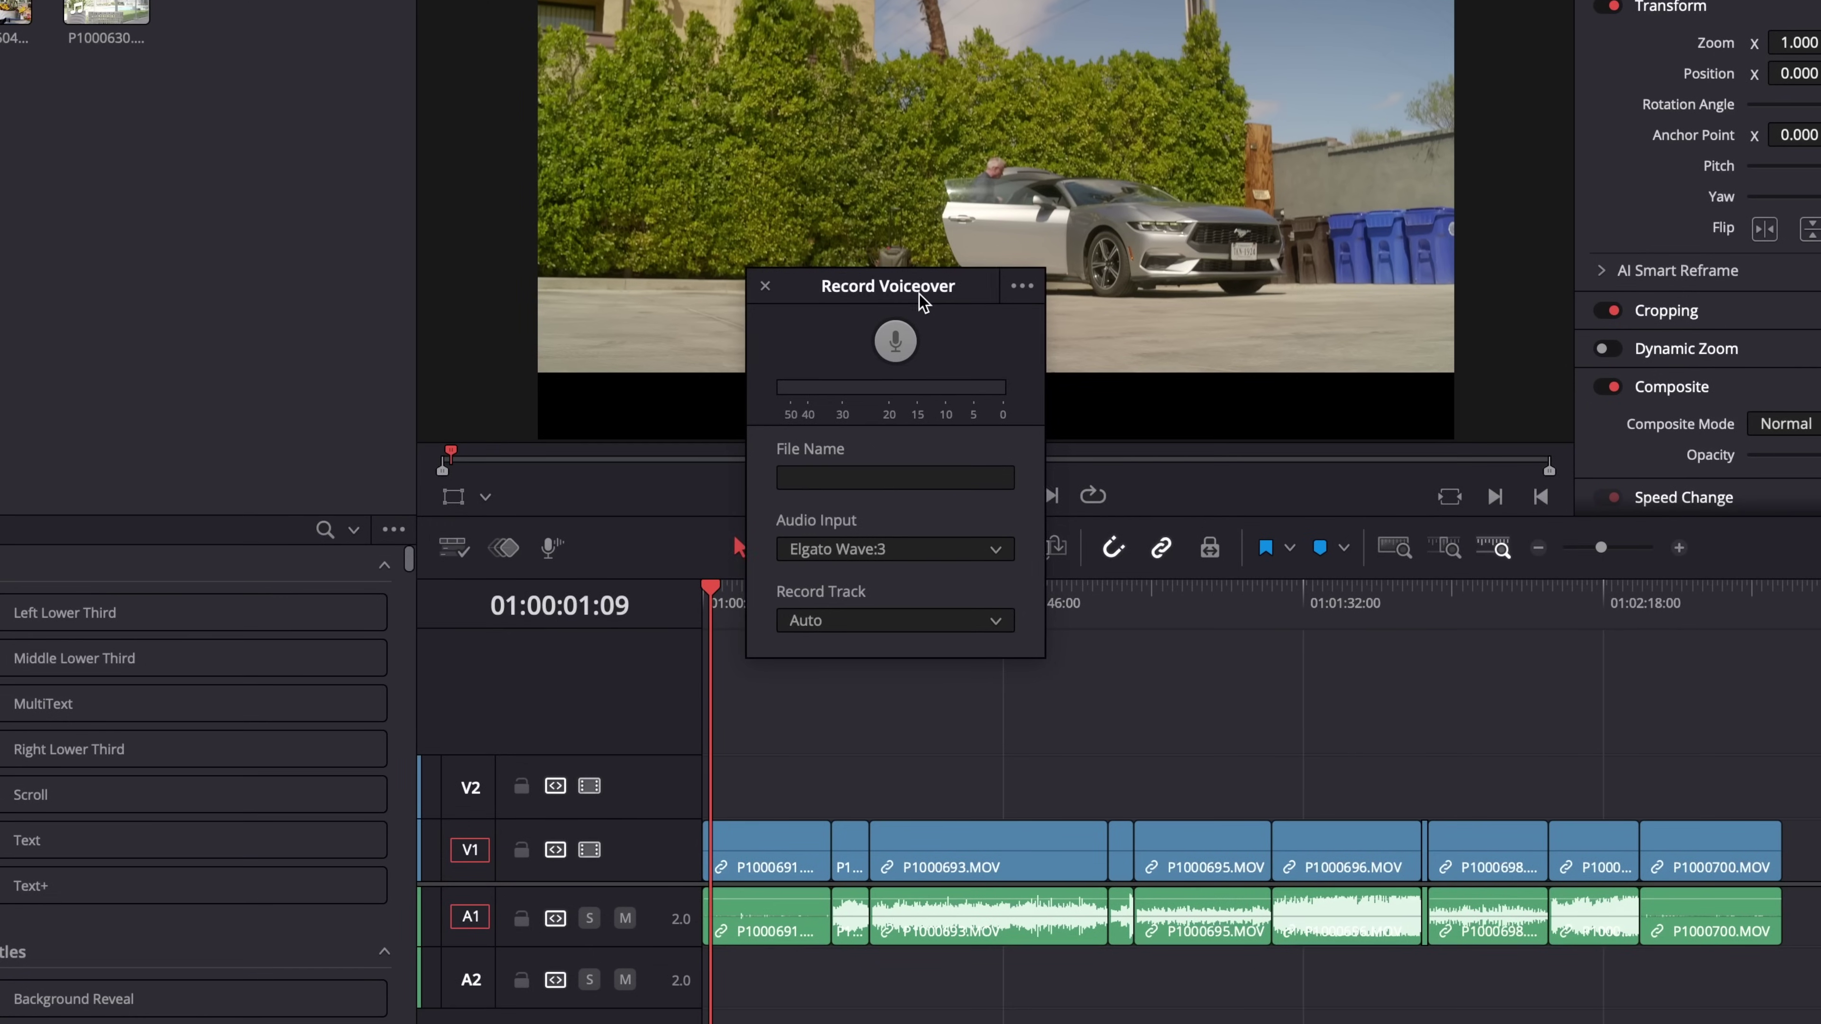
drag(921, 301, 956, 283)
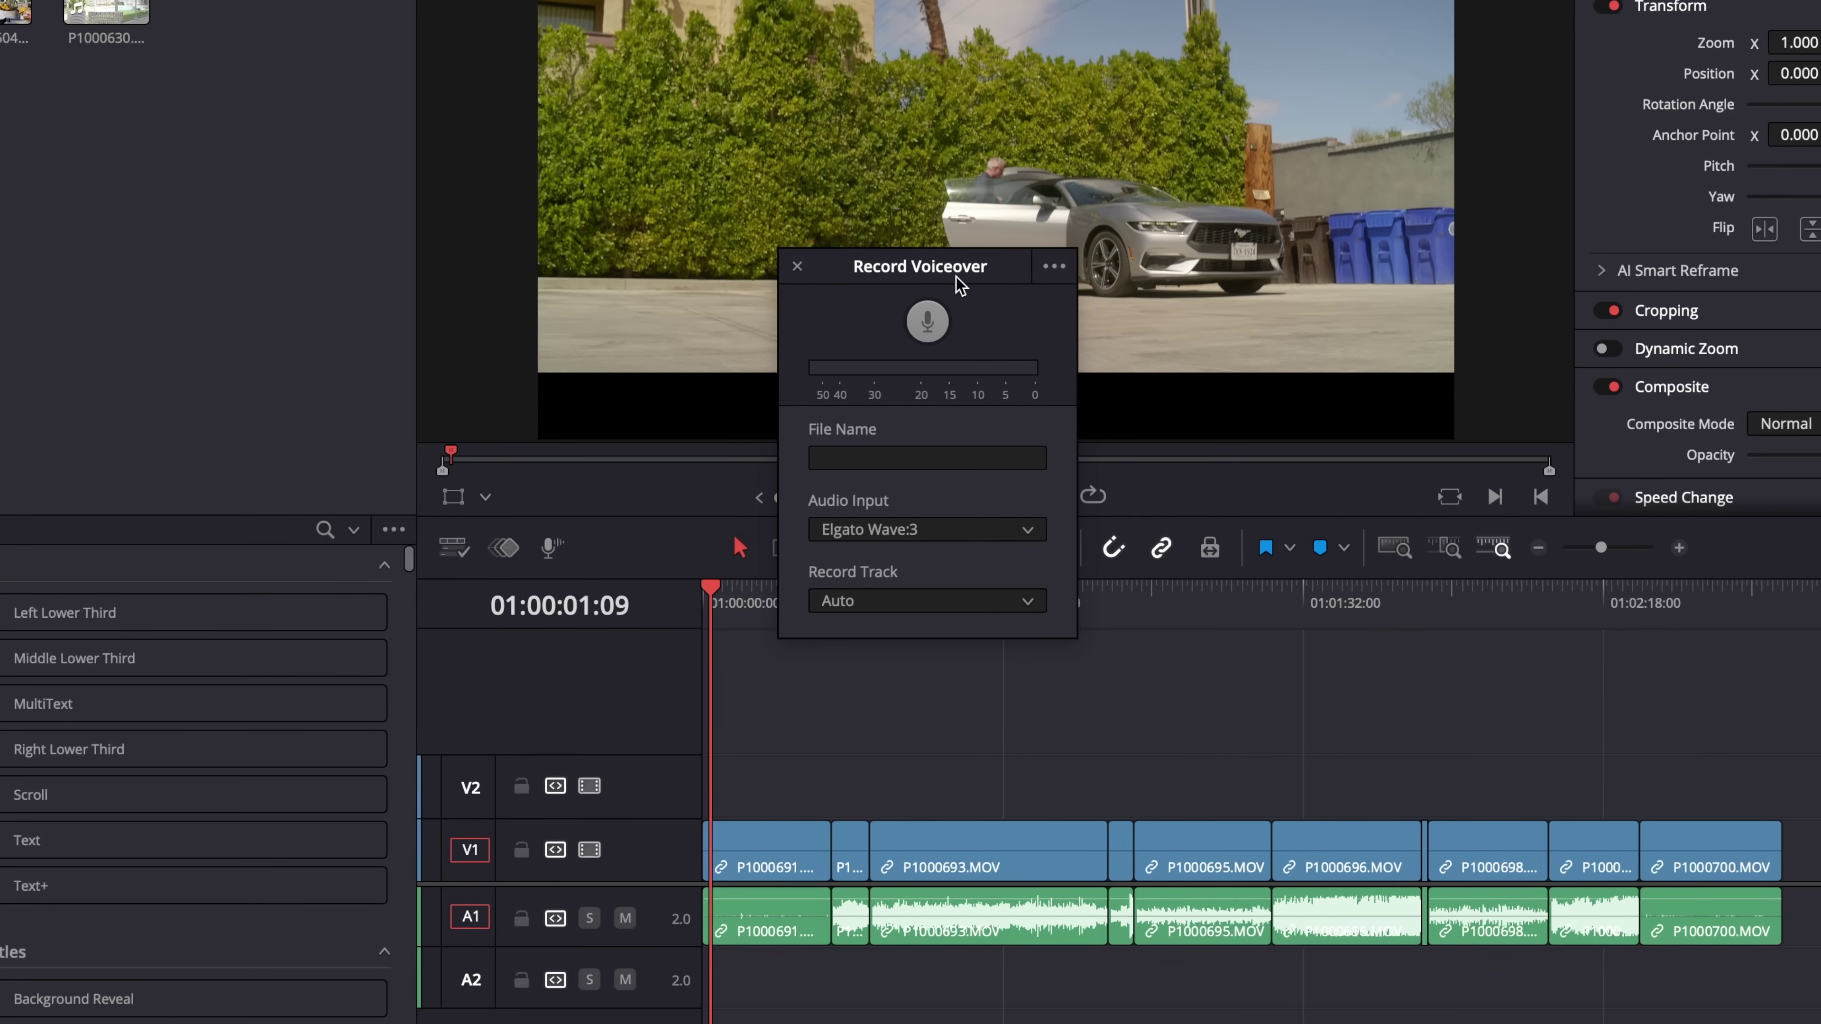
click(892, 459)
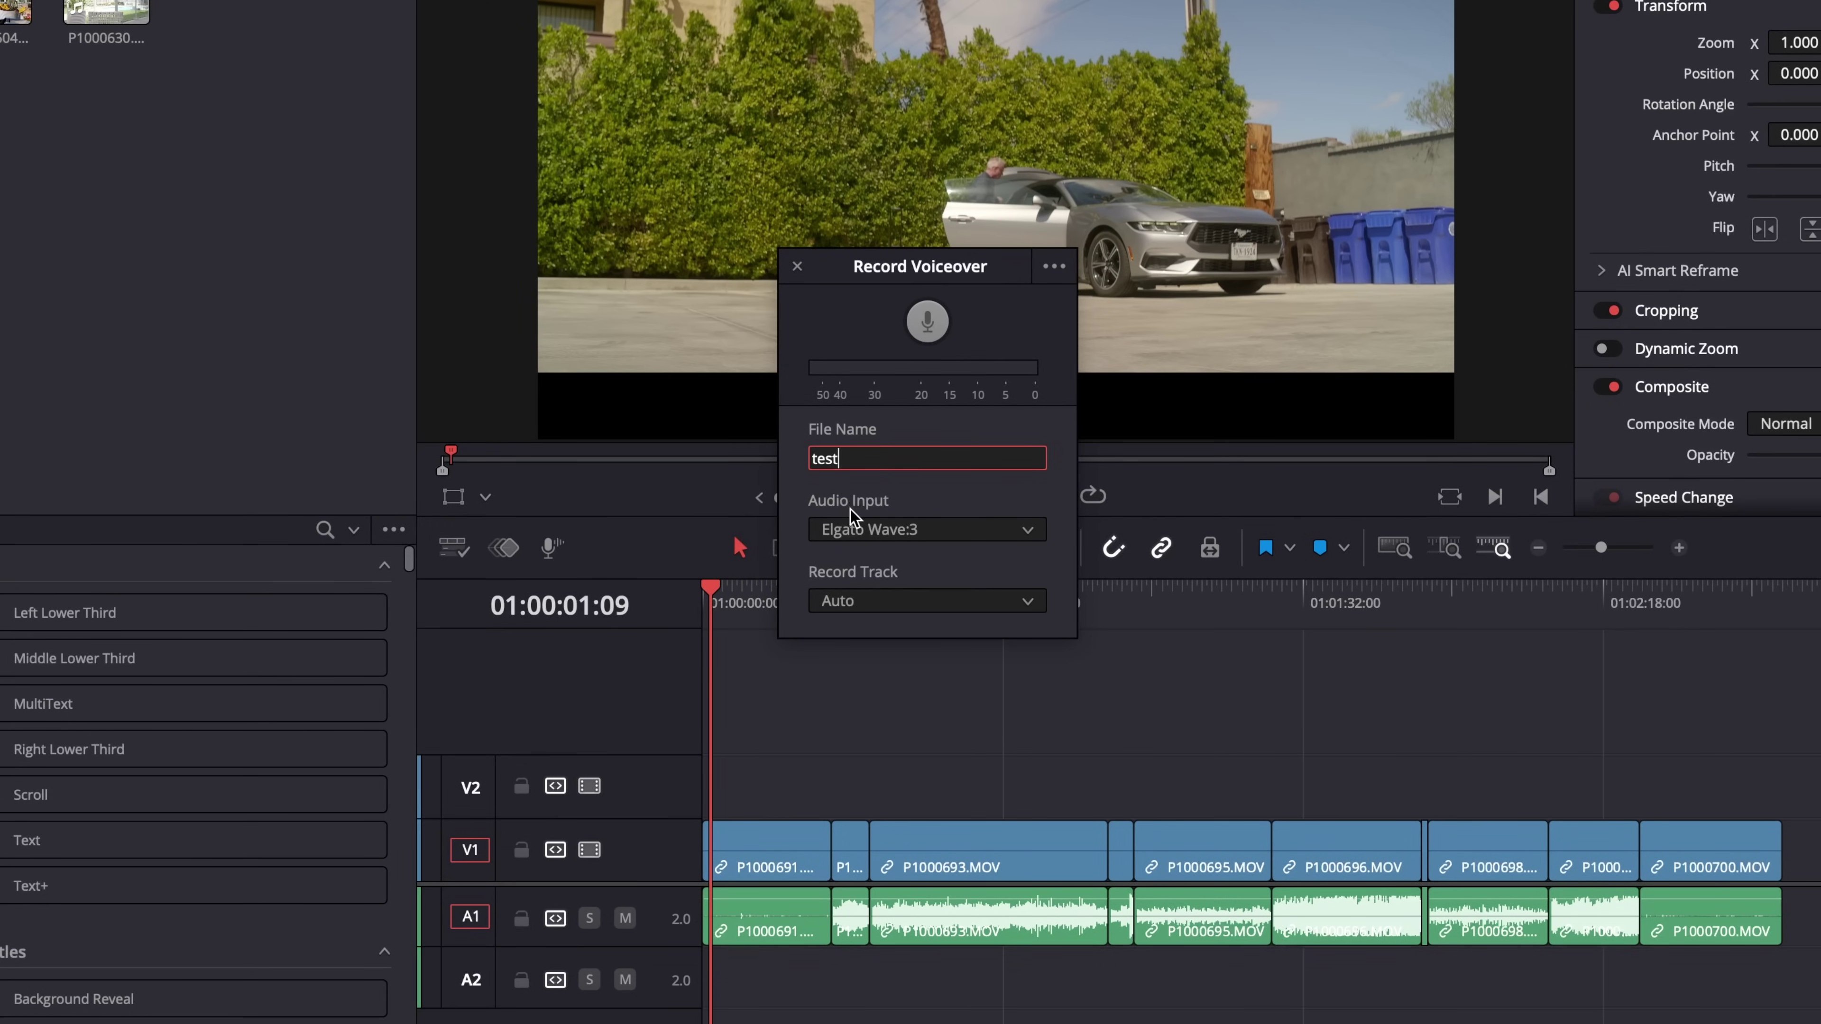
click(931, 531)
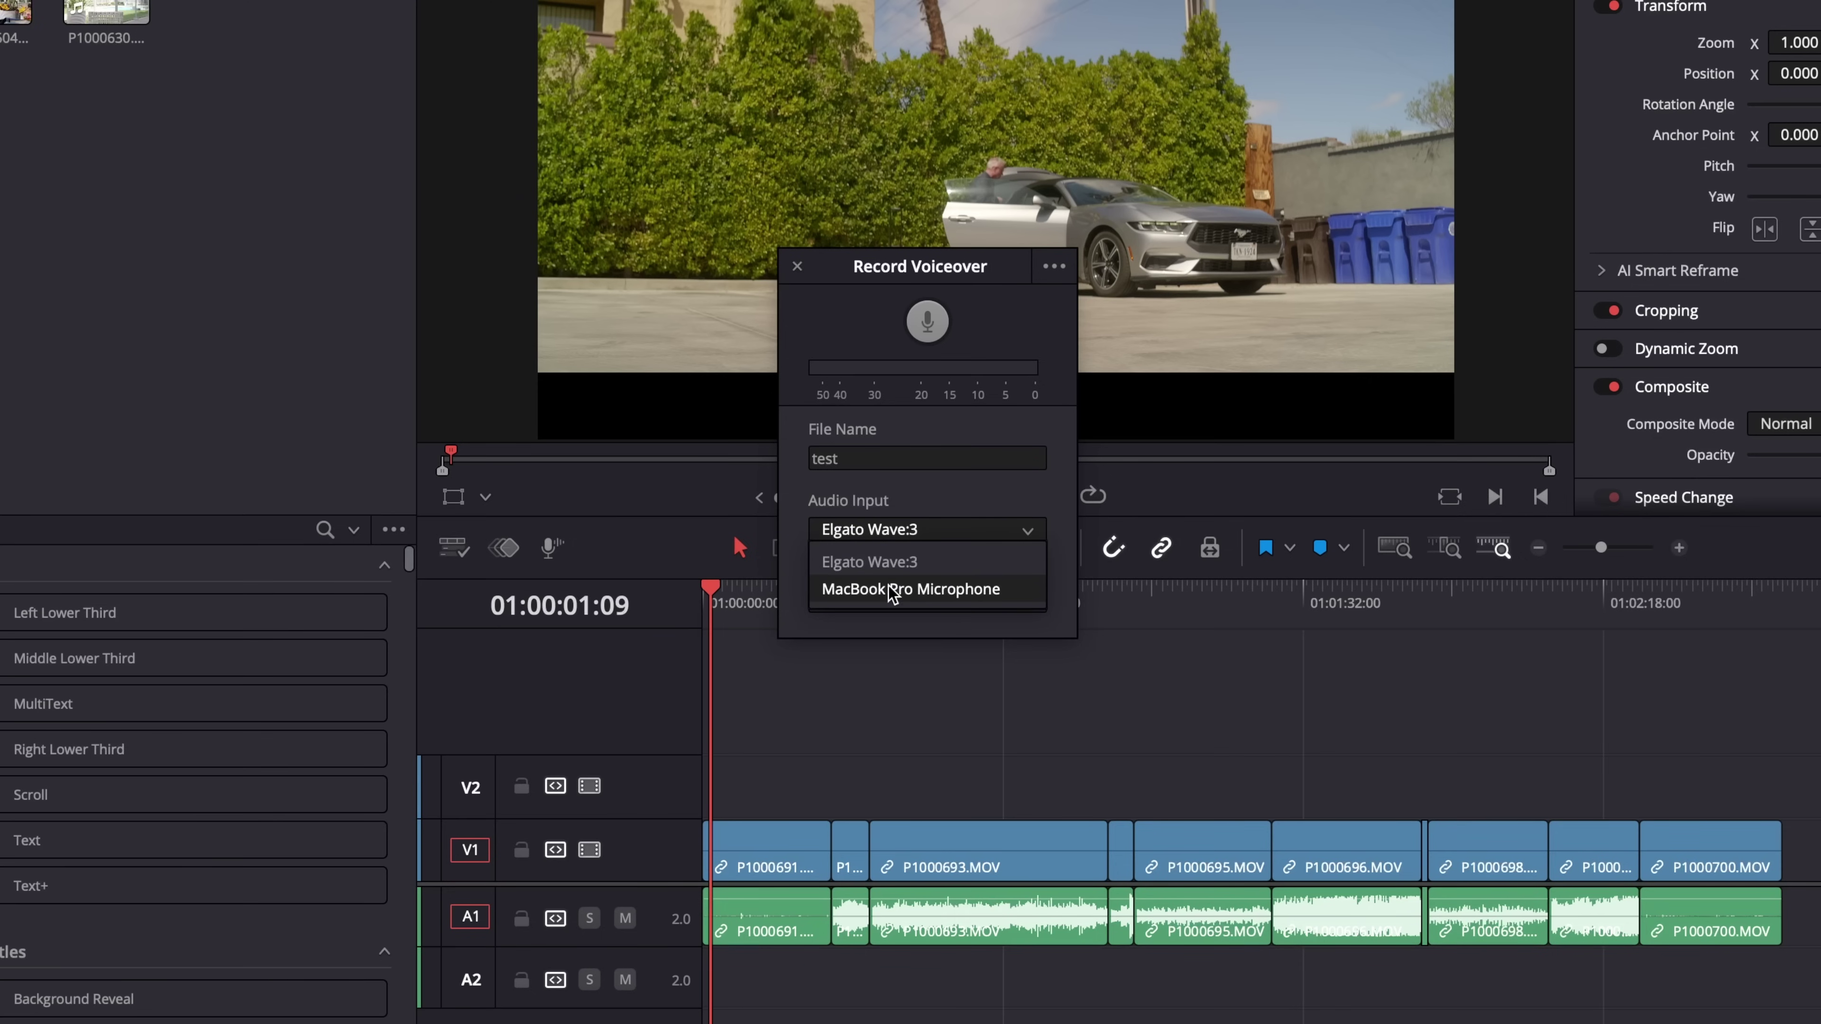
click(848, 564)
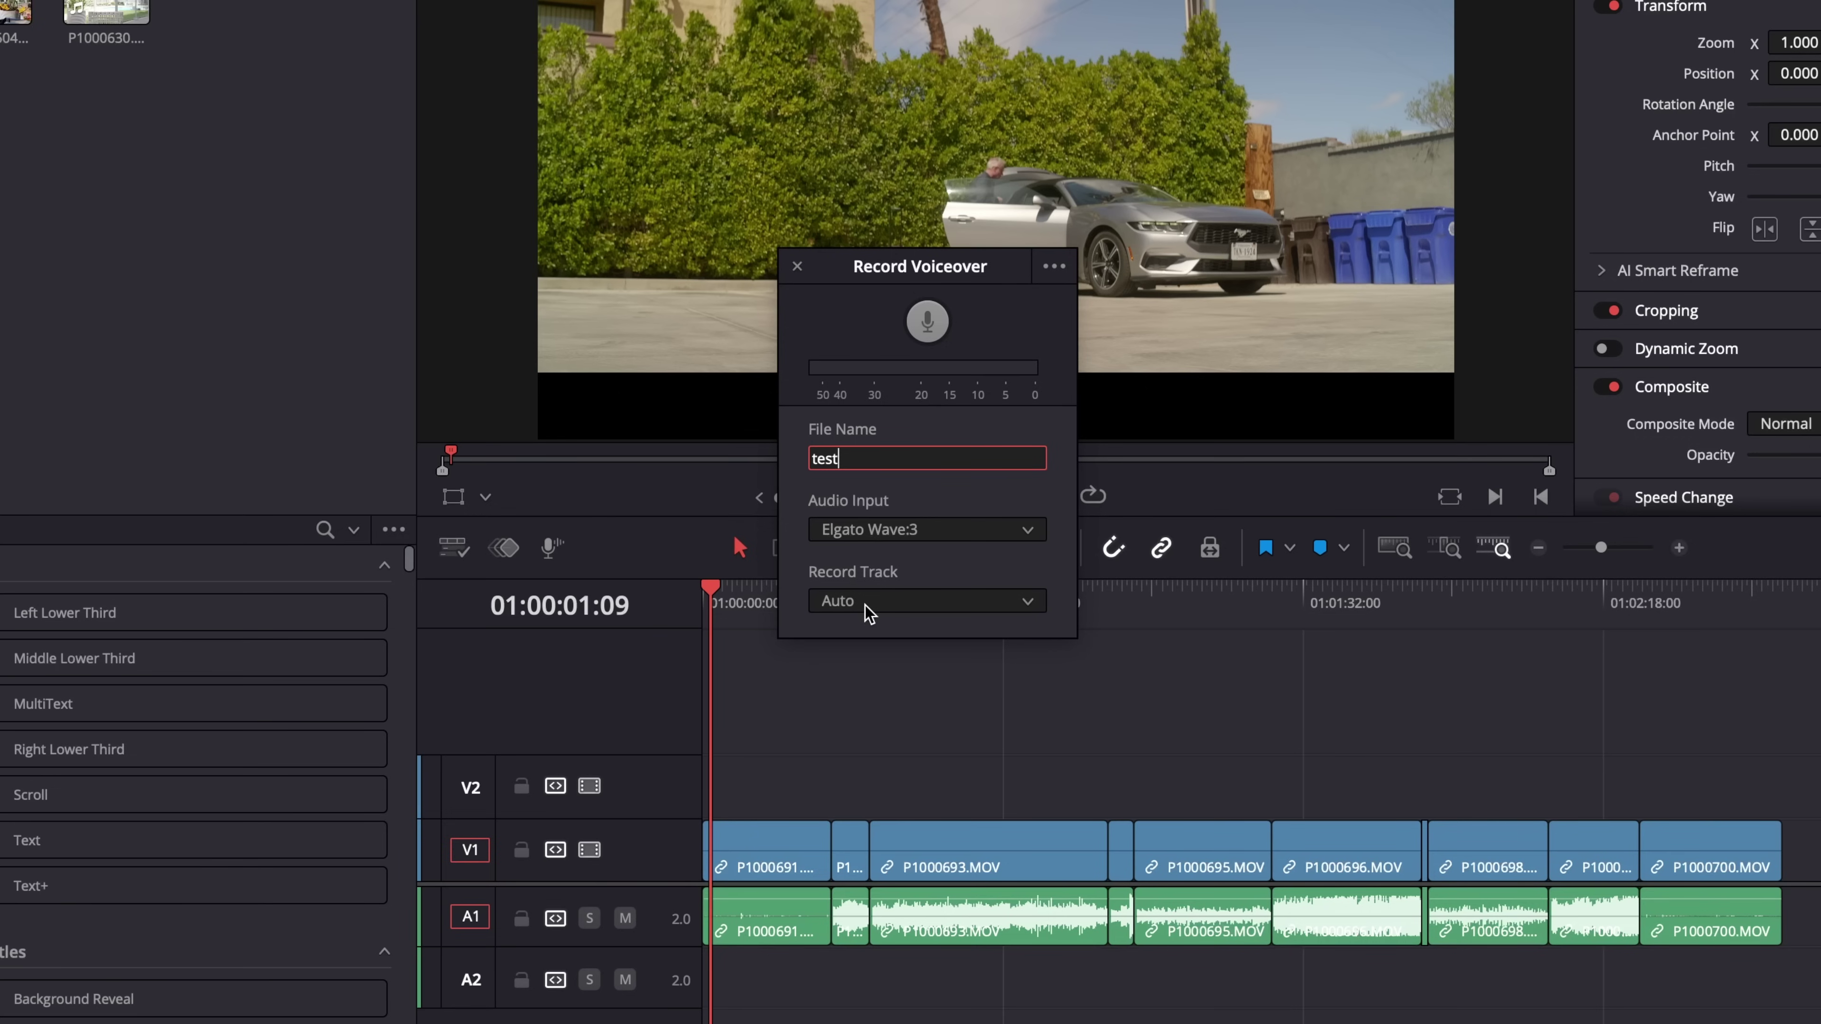
- Keep the voiceover record track on Auto and enable the 3-second countdown
click(907, 600)
click(909, 603)
click(1054, 267)
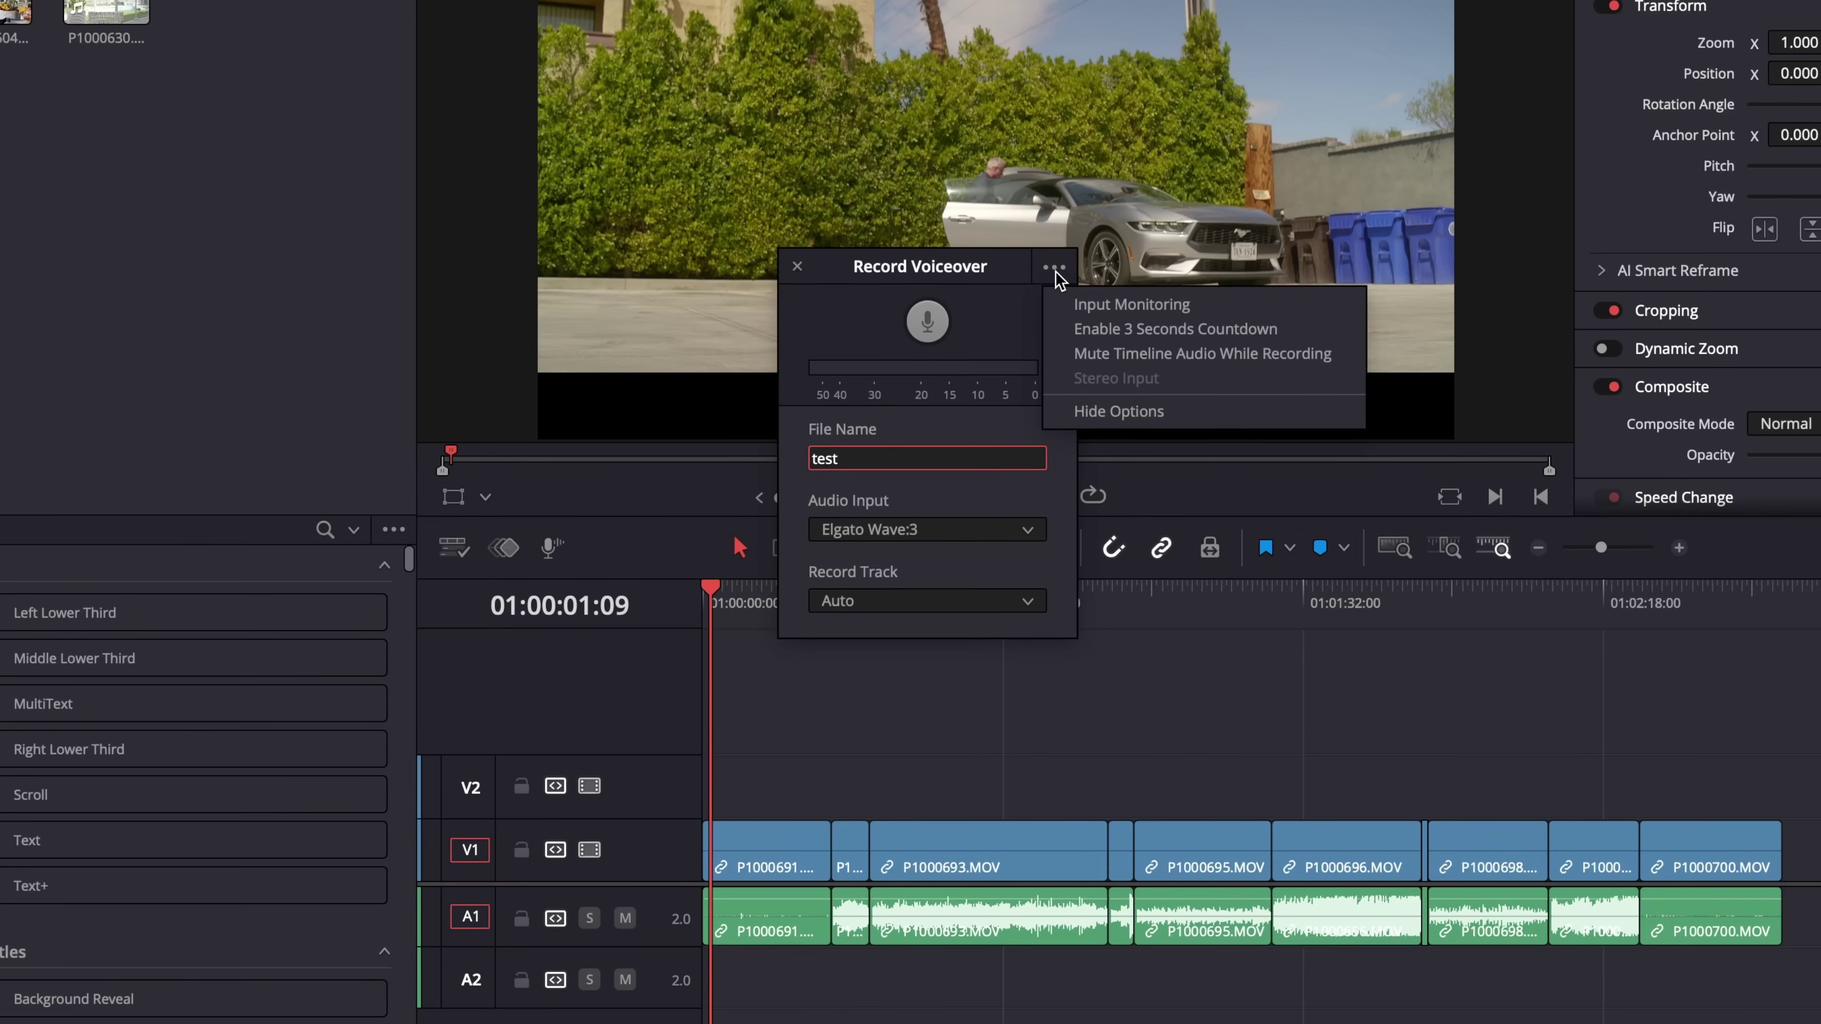
click(1203, 335)
- Record the voiceover from 01:00:01:09, moving the recorder window clear of the picture and enlarging the timeline around the new recording
click(927, 320)
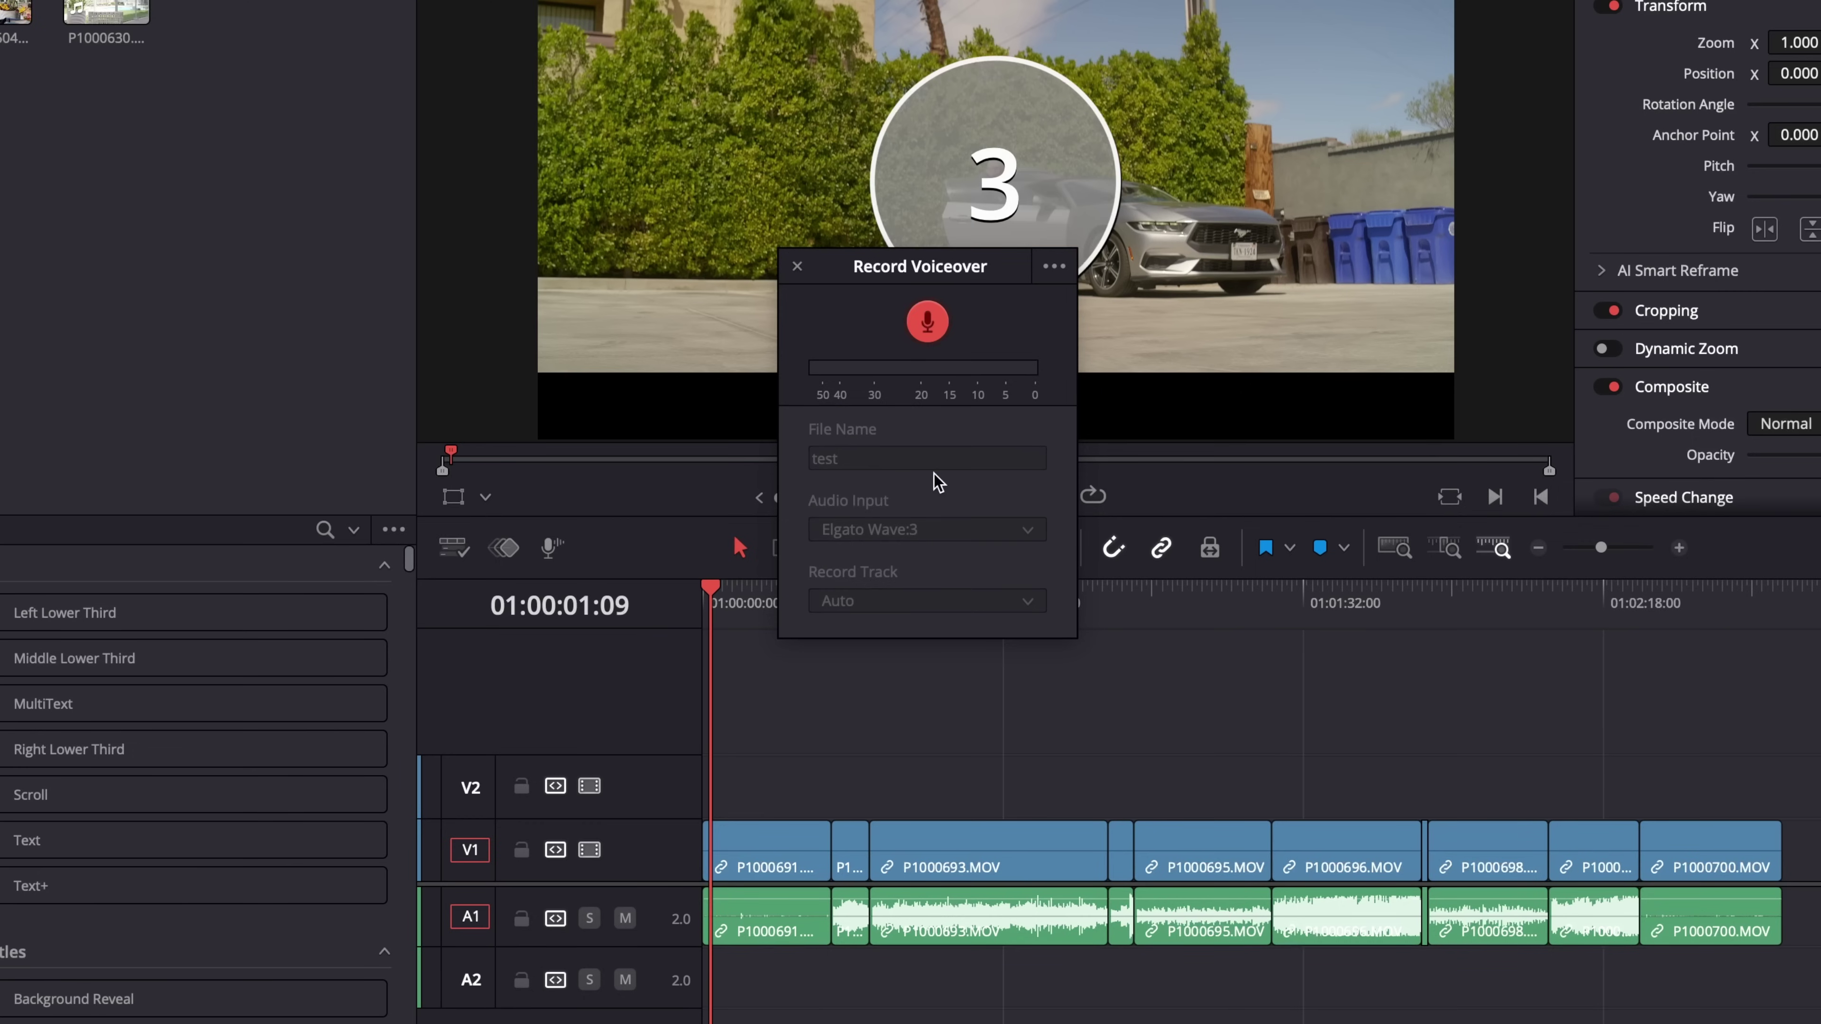
drag(955, 260, 523, 97)
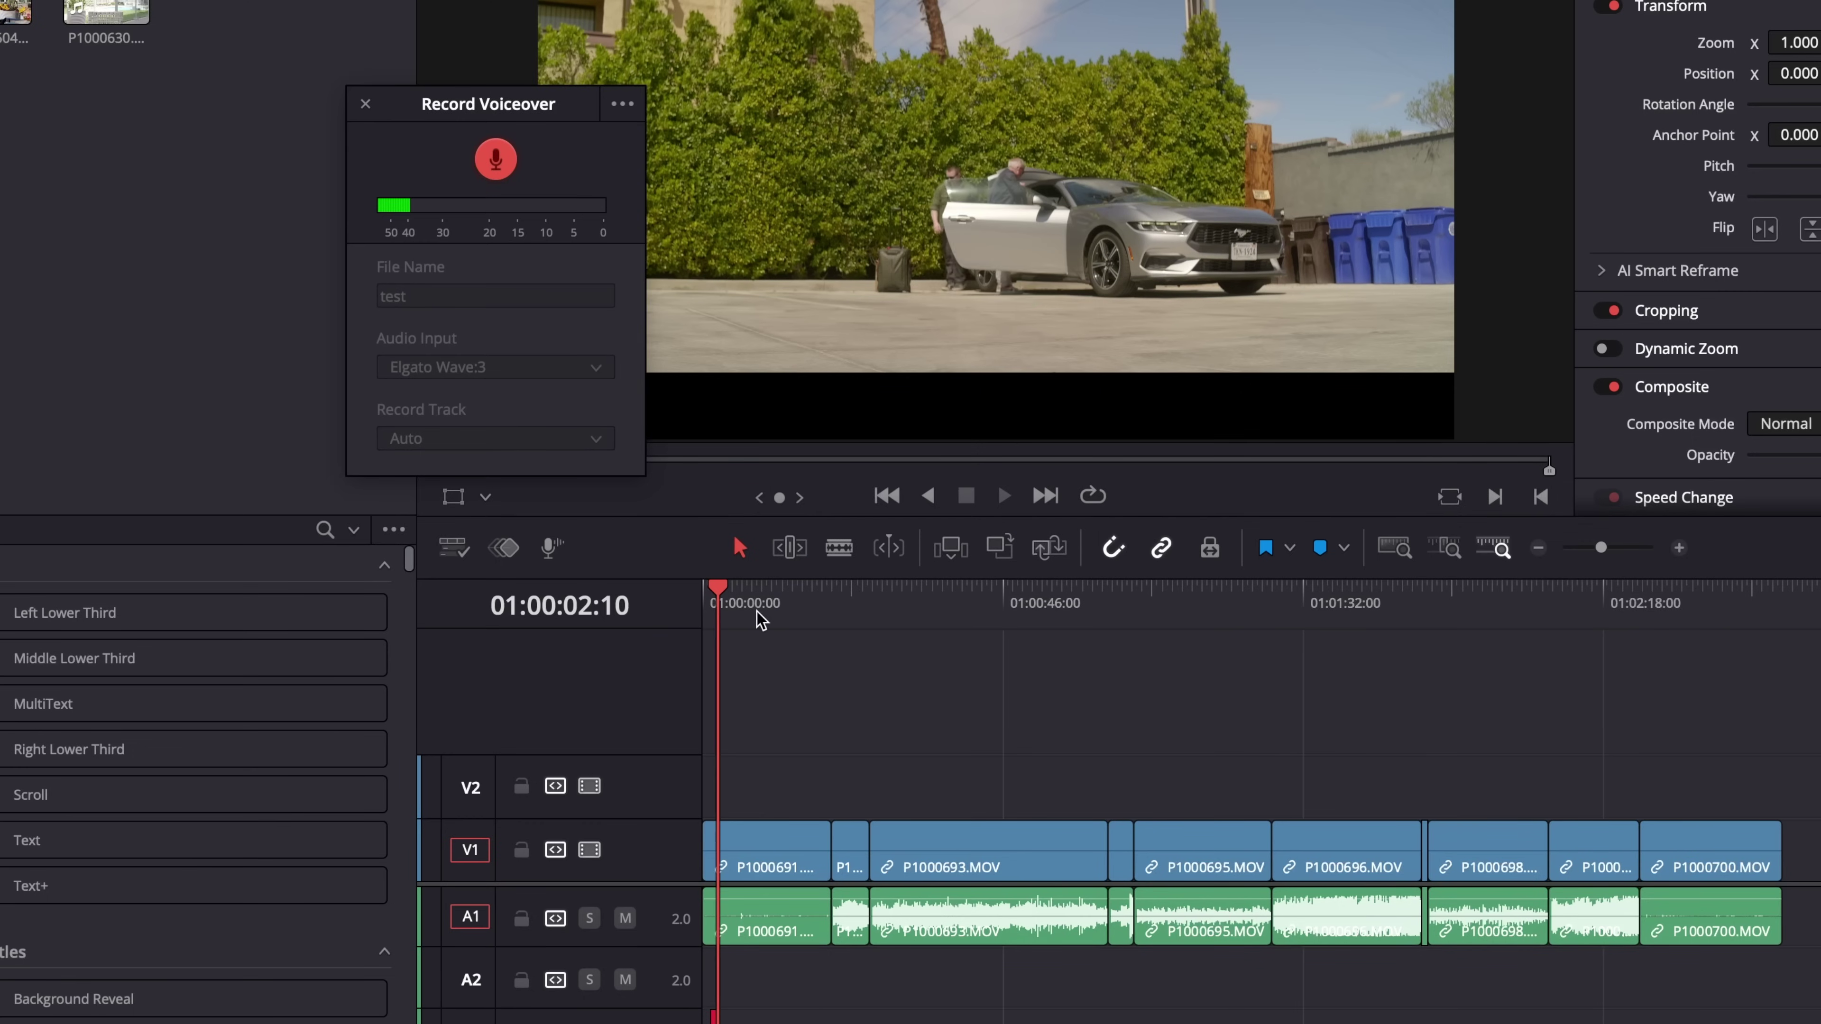
click(1679, 547)
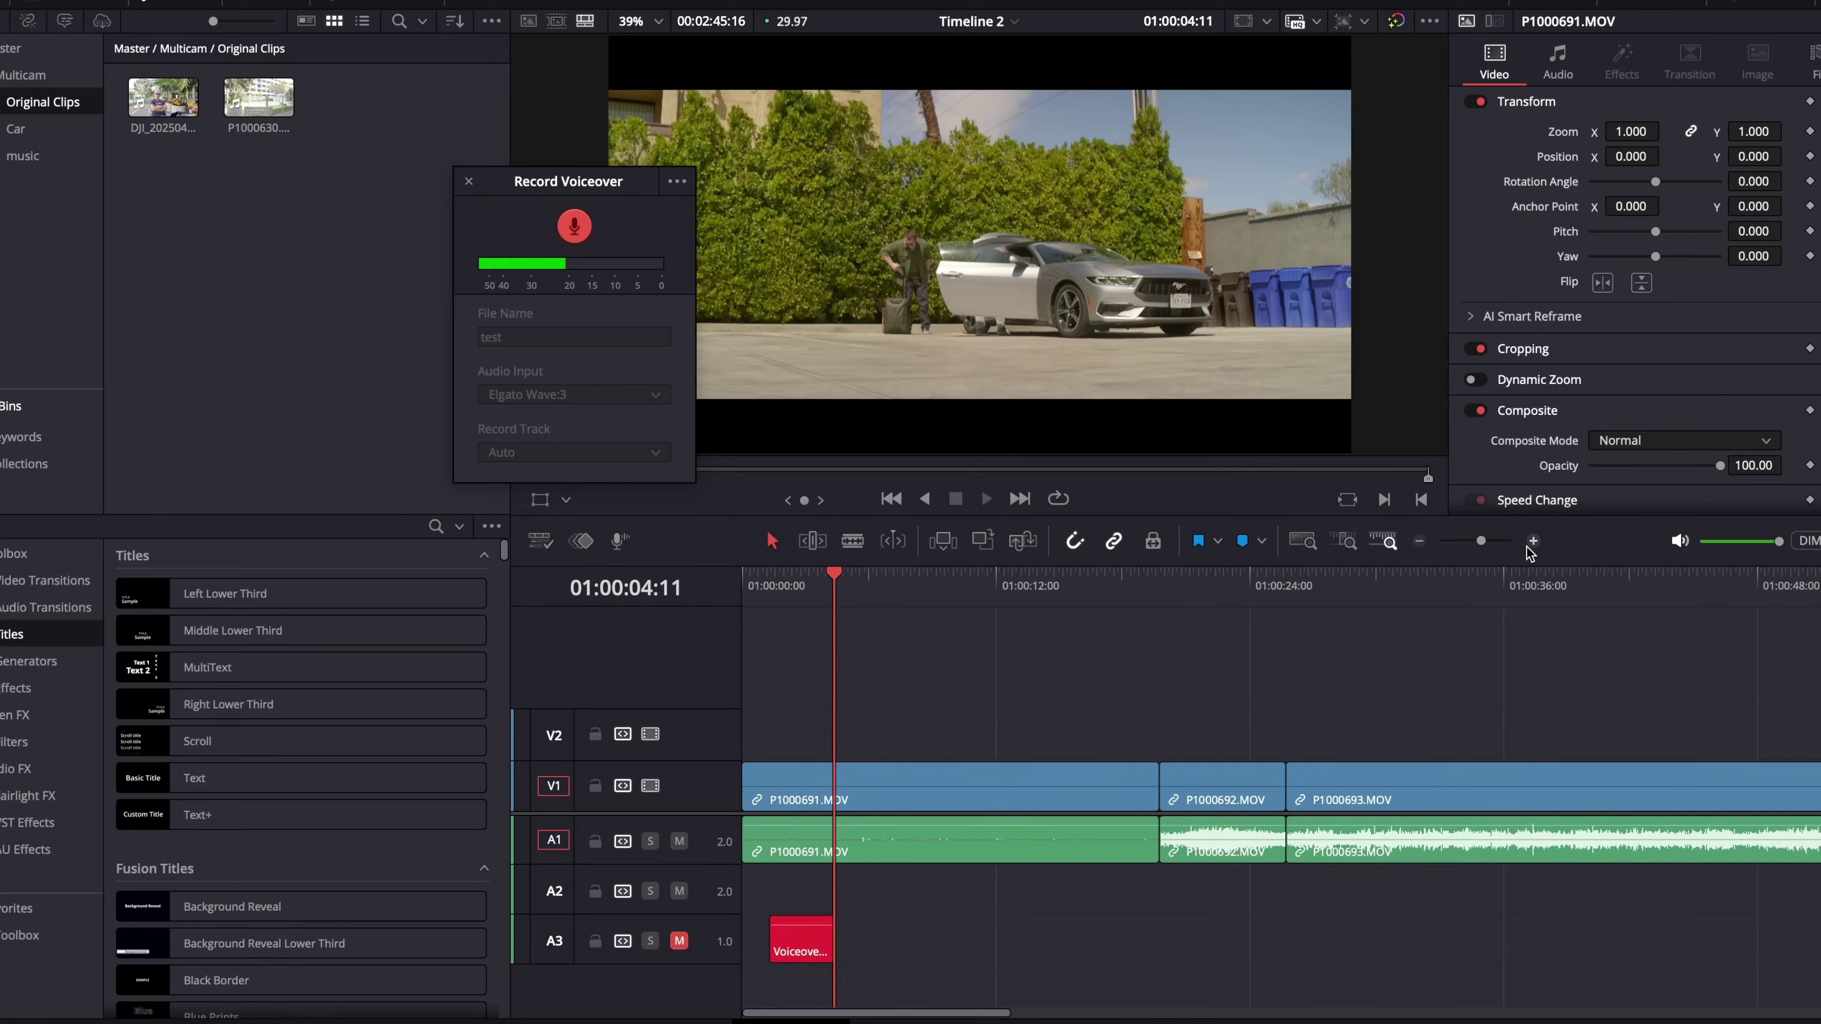
click(1678, 547)
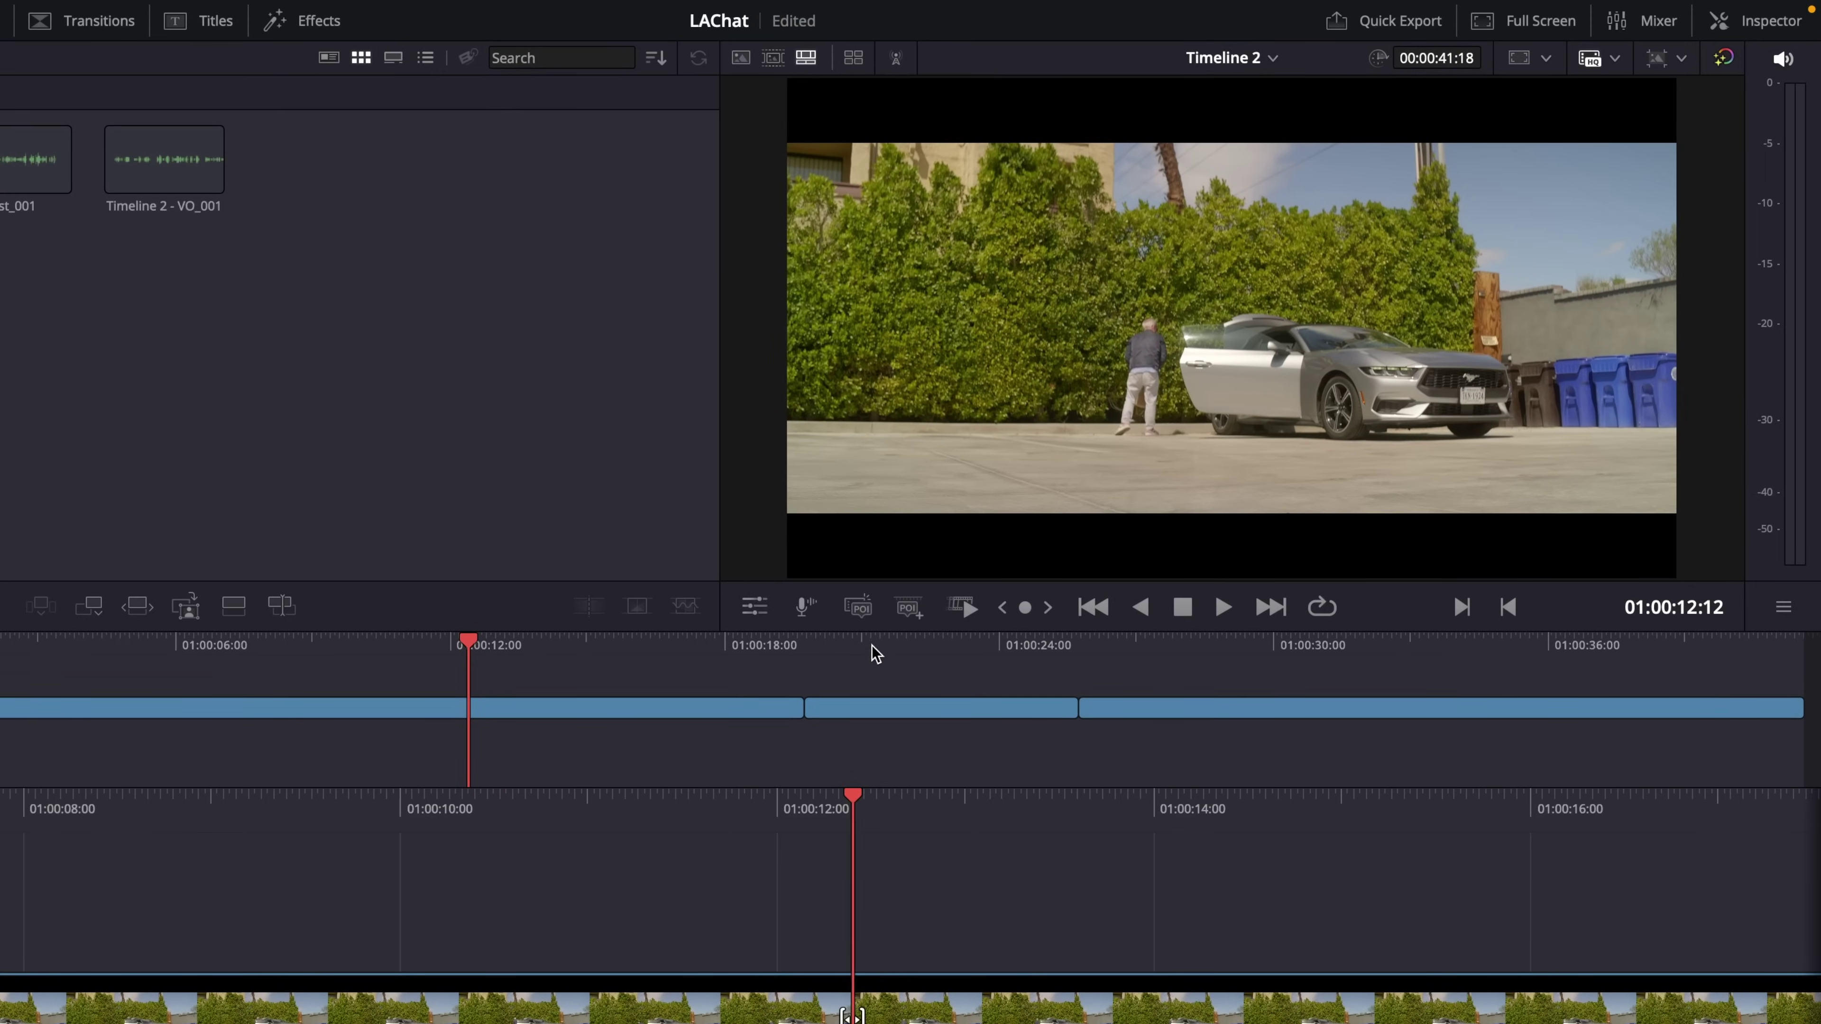
- Show the voiceover tools on the Cut page and review their audio input, record track, monitoring and countdown options
click(805, 614)
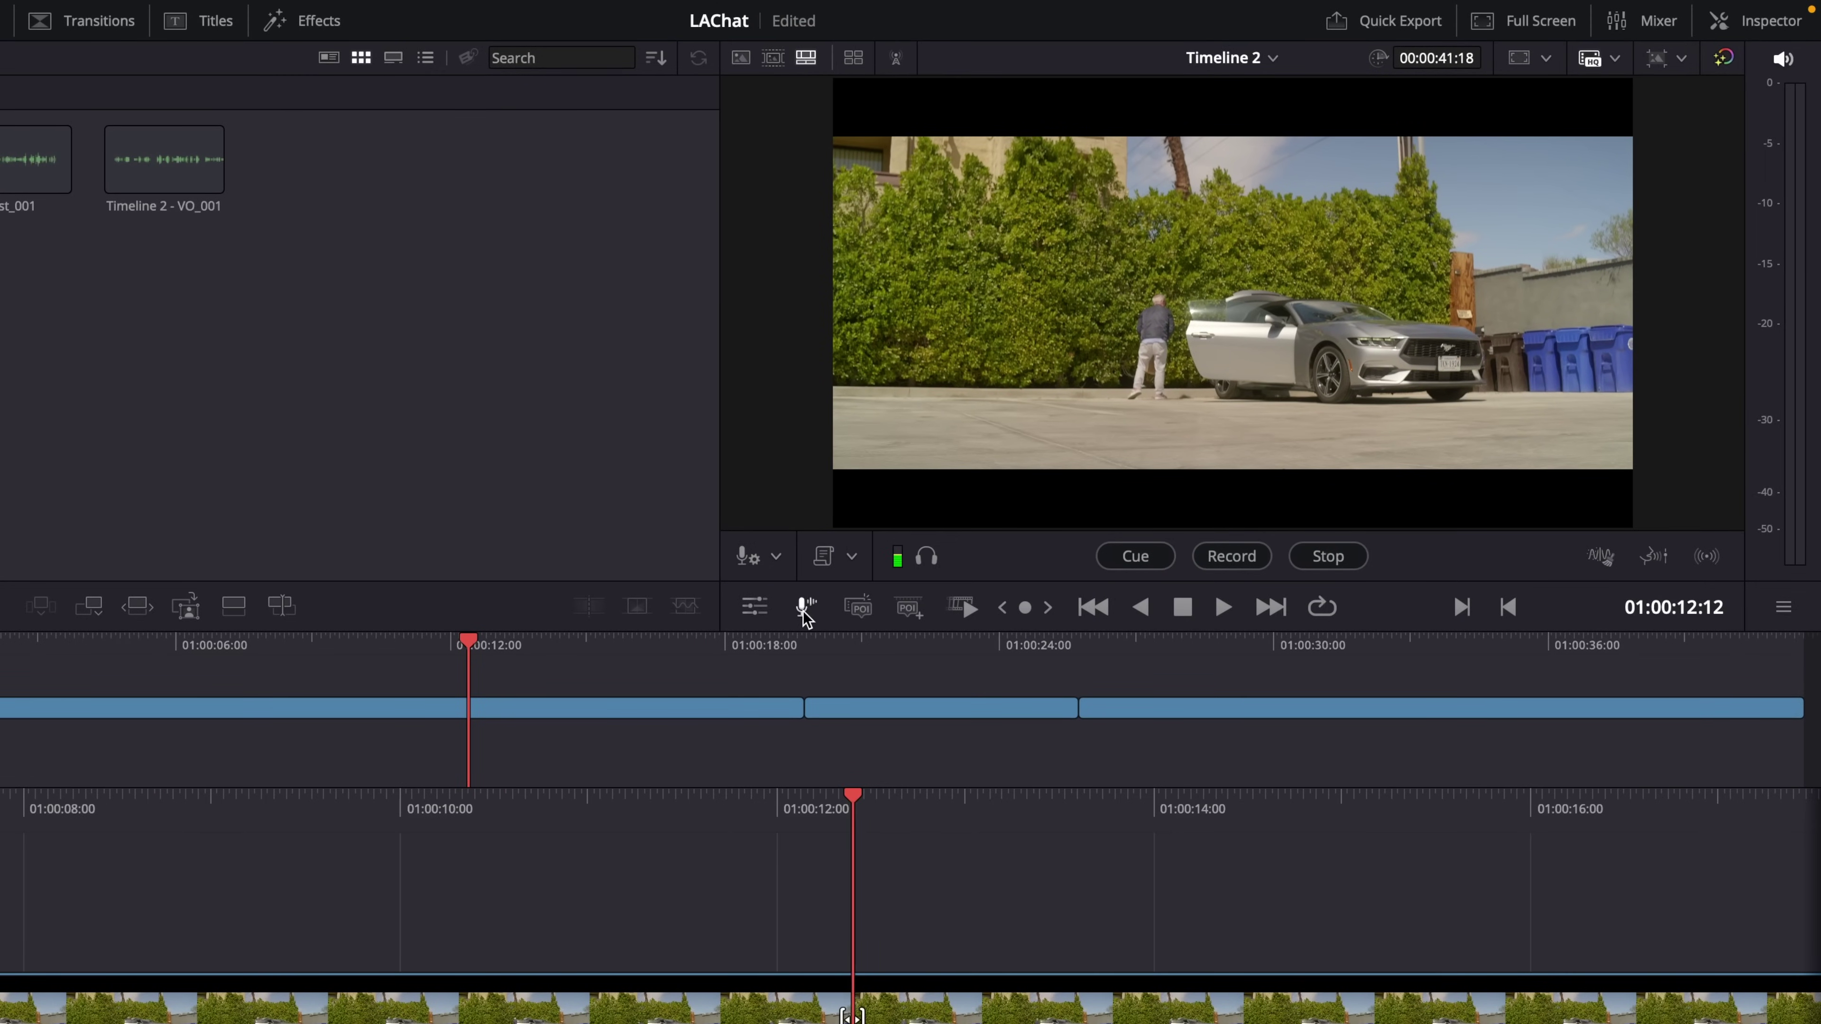
click(778, 559)
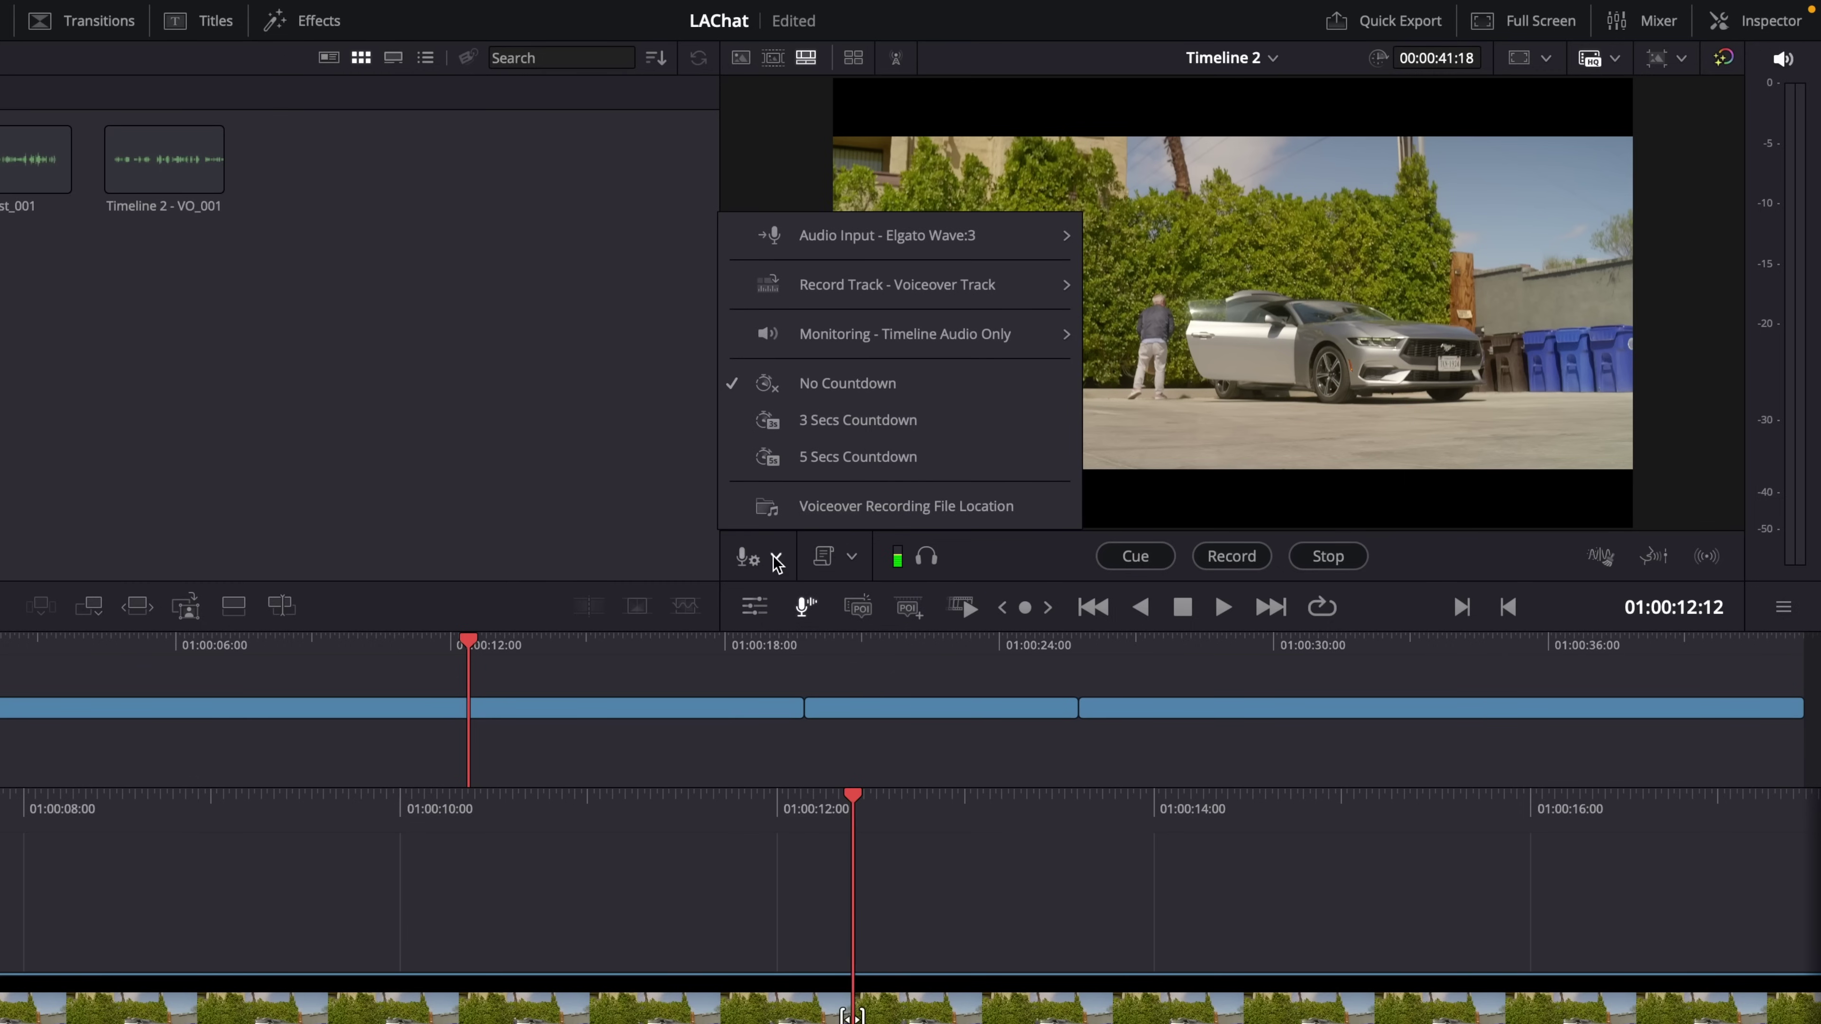
mouse_move(796, 244)
click(745, 556)
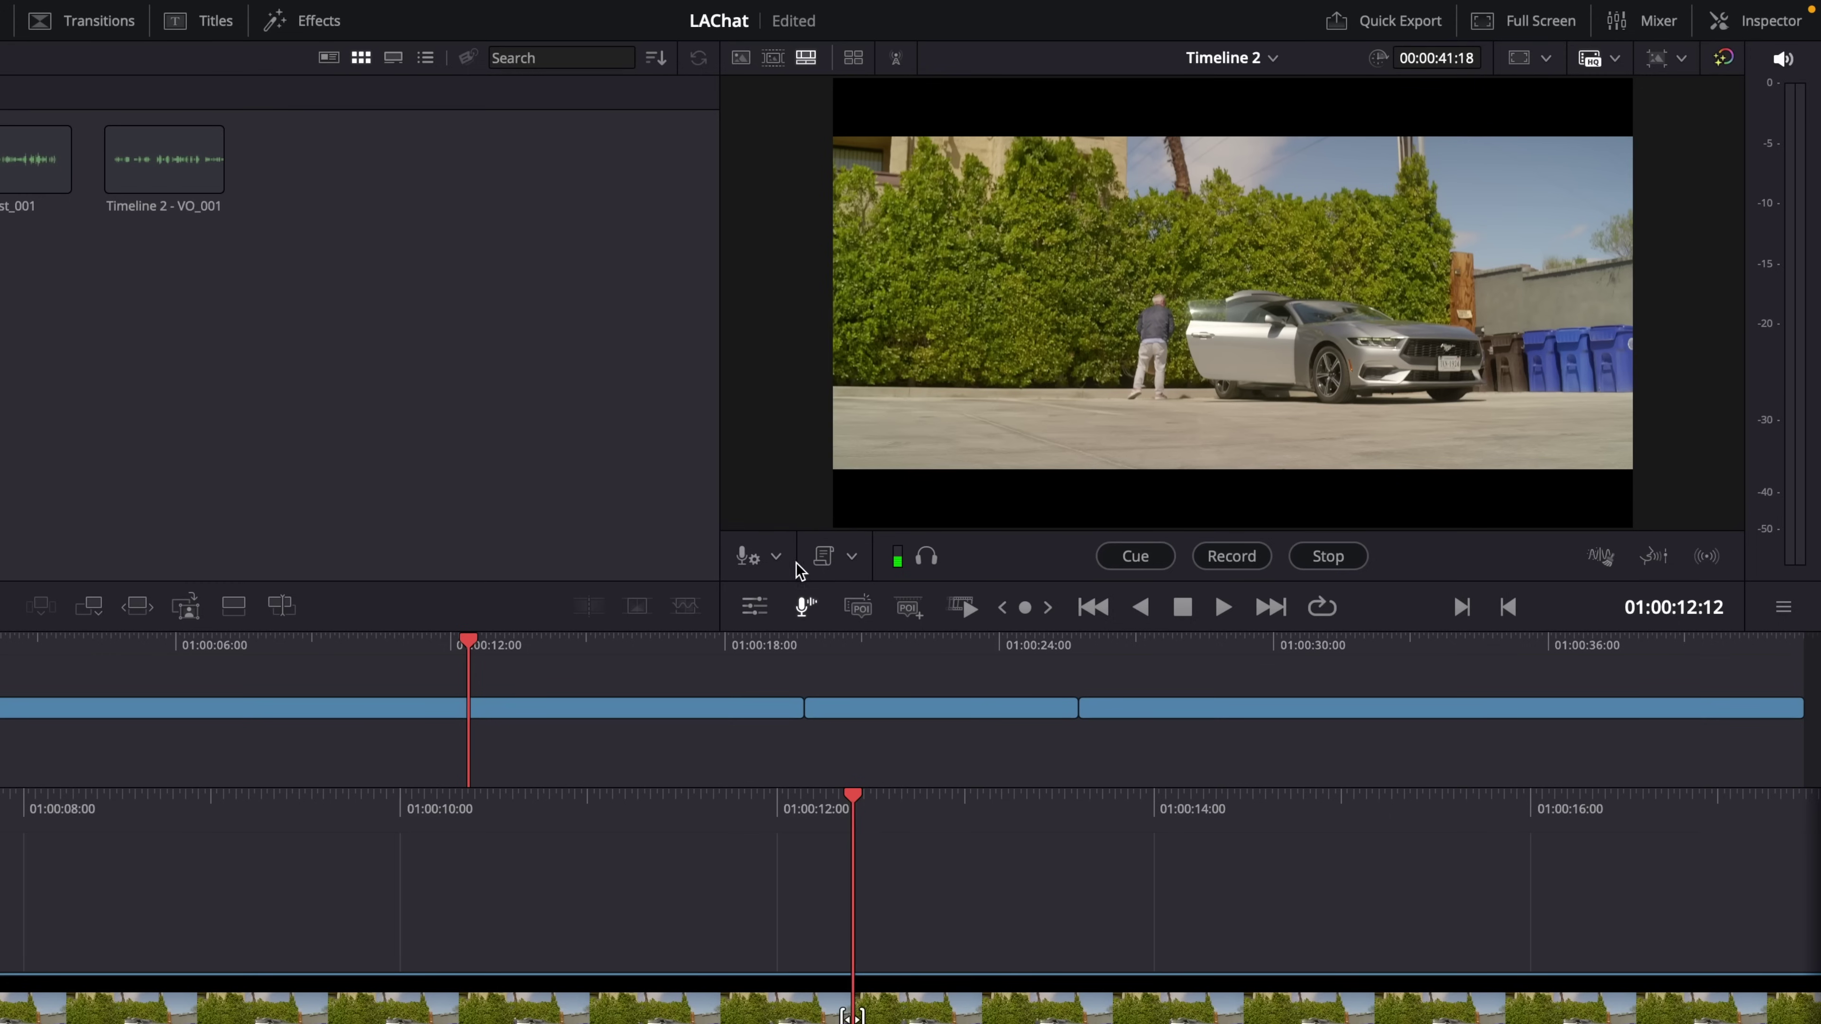
- Enable the prompter overlay with a loaded script file for the voiceover
click(853, 559)
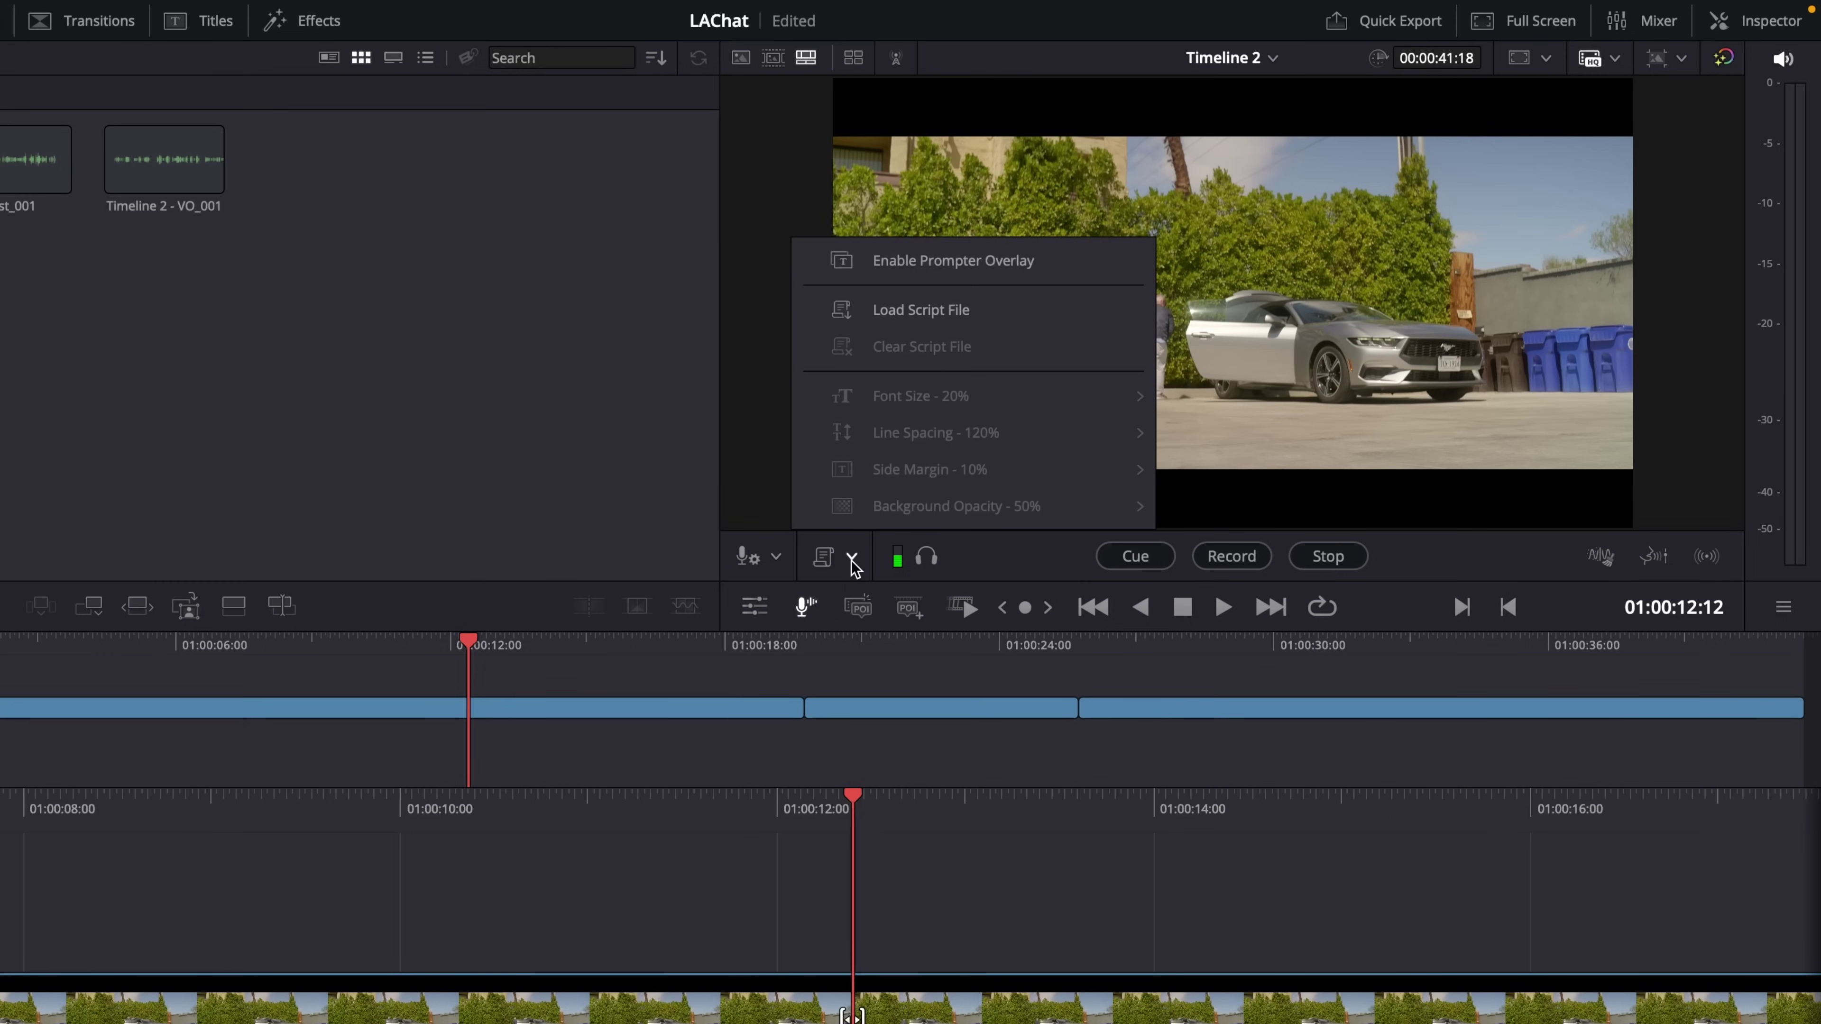
click(954, 260)
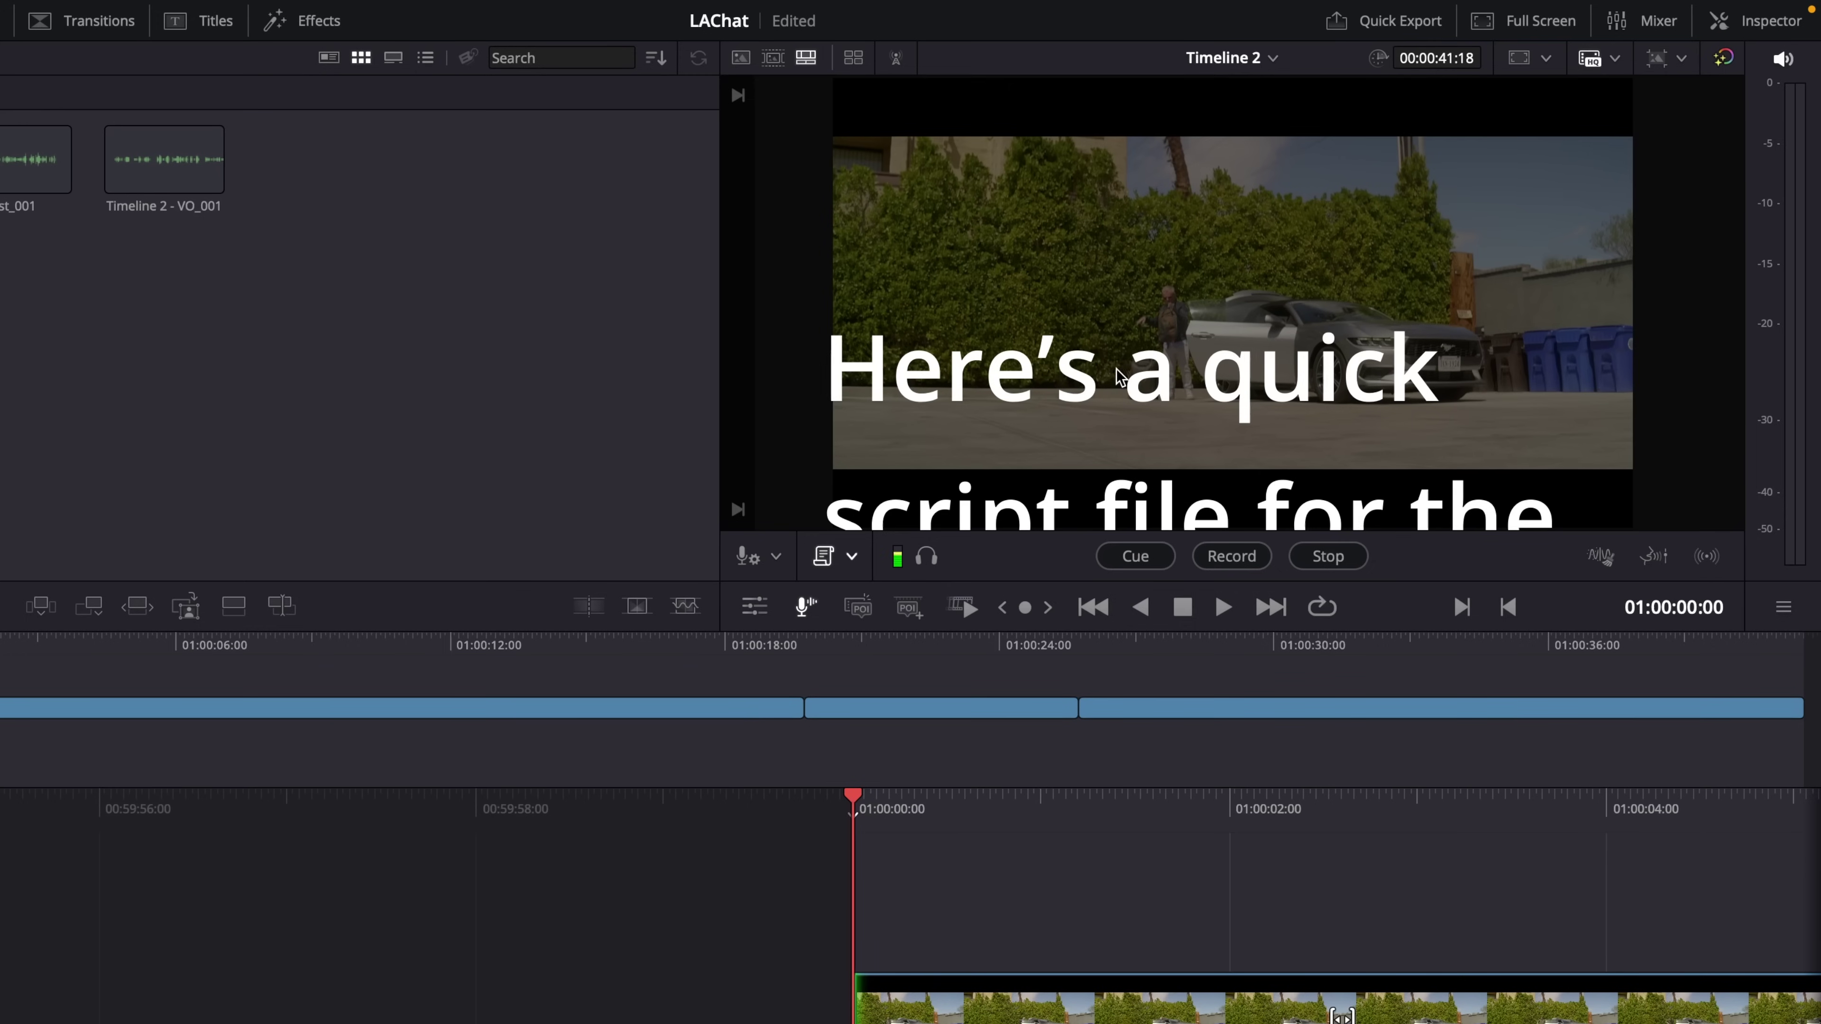
- Play the timeline to scroll the prompter script, and review the prompter's font size, line spacing, side margin and background opacity options
key(space)
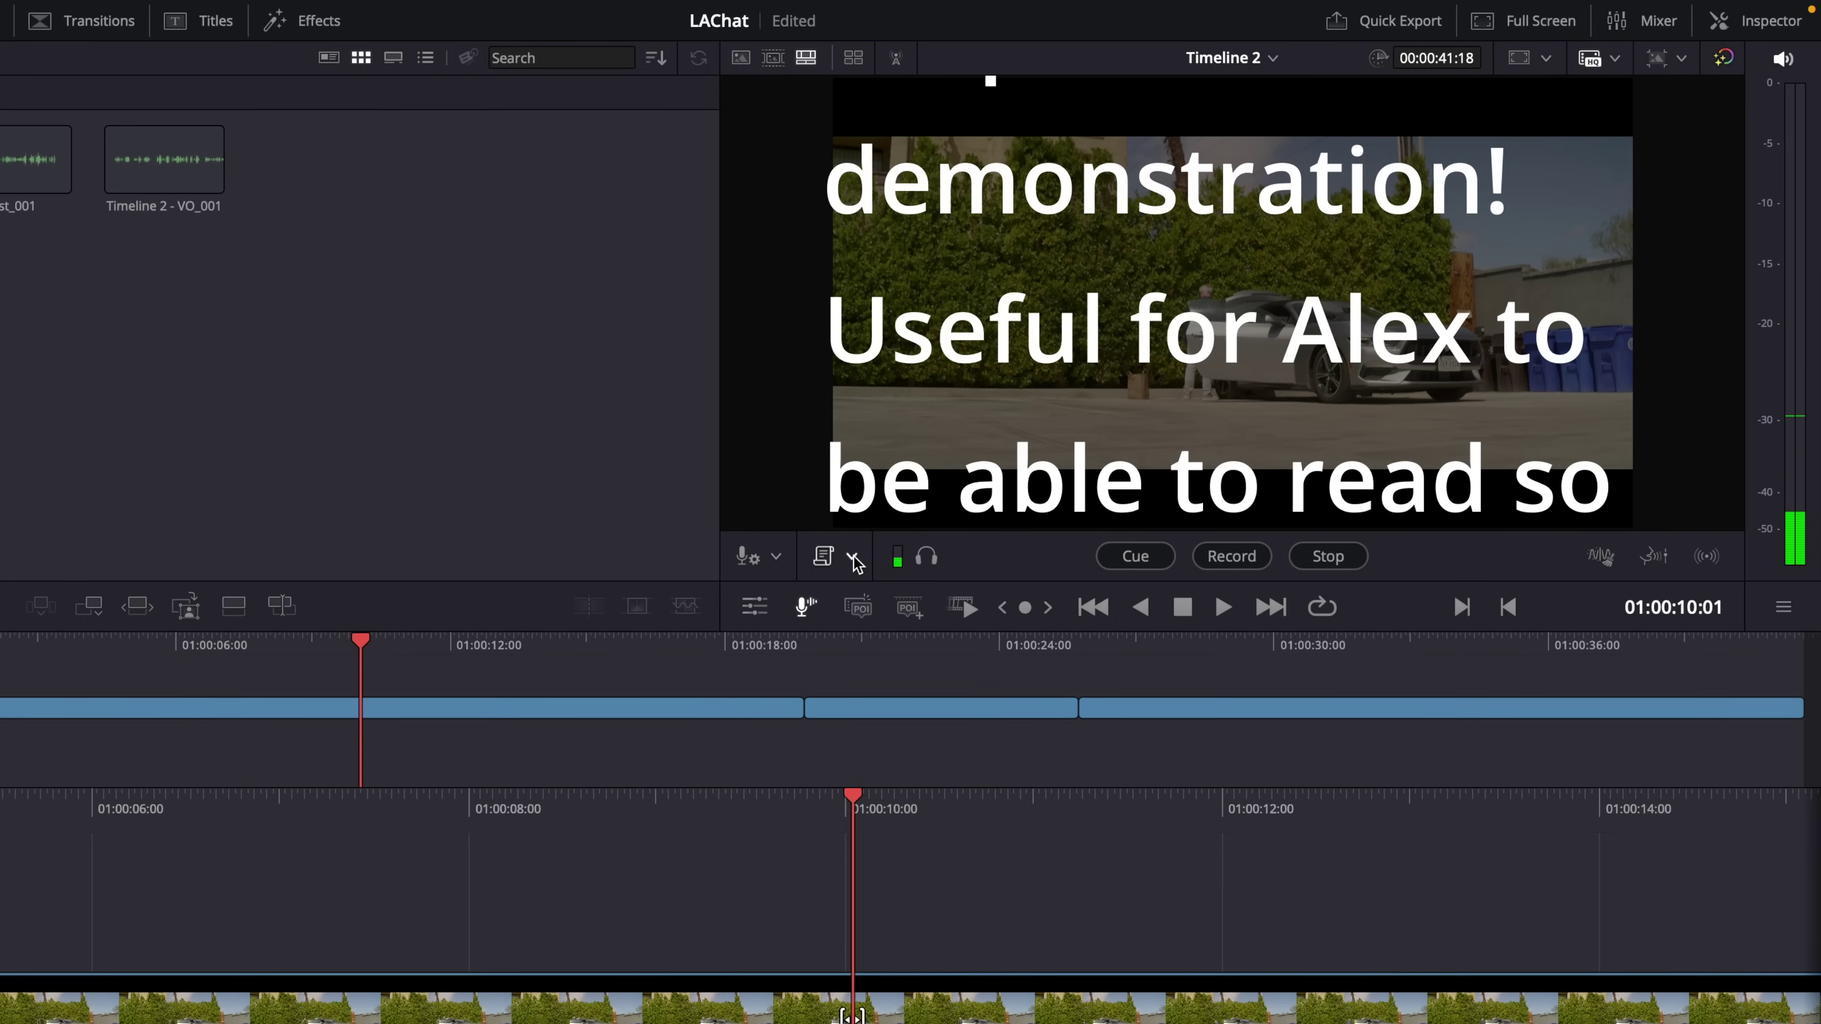
click(854, 558)
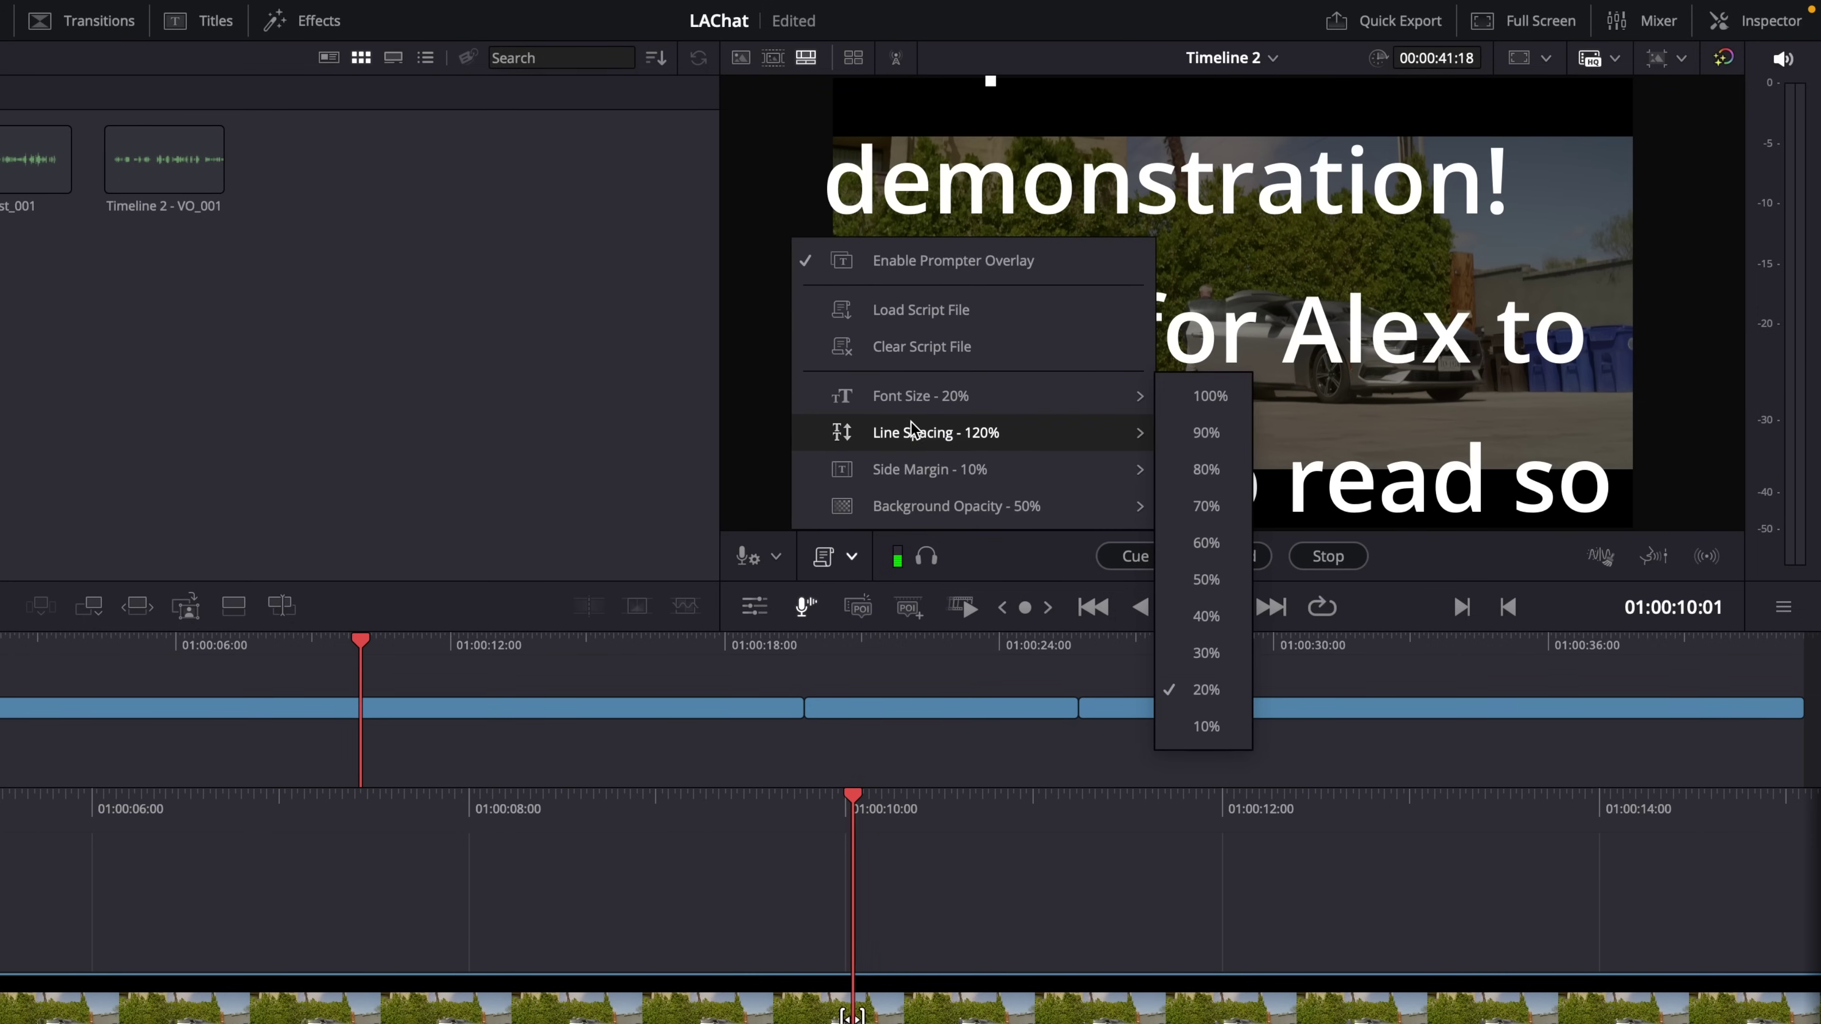
mouse_move(915, 440)
mouse_move(937, 515)
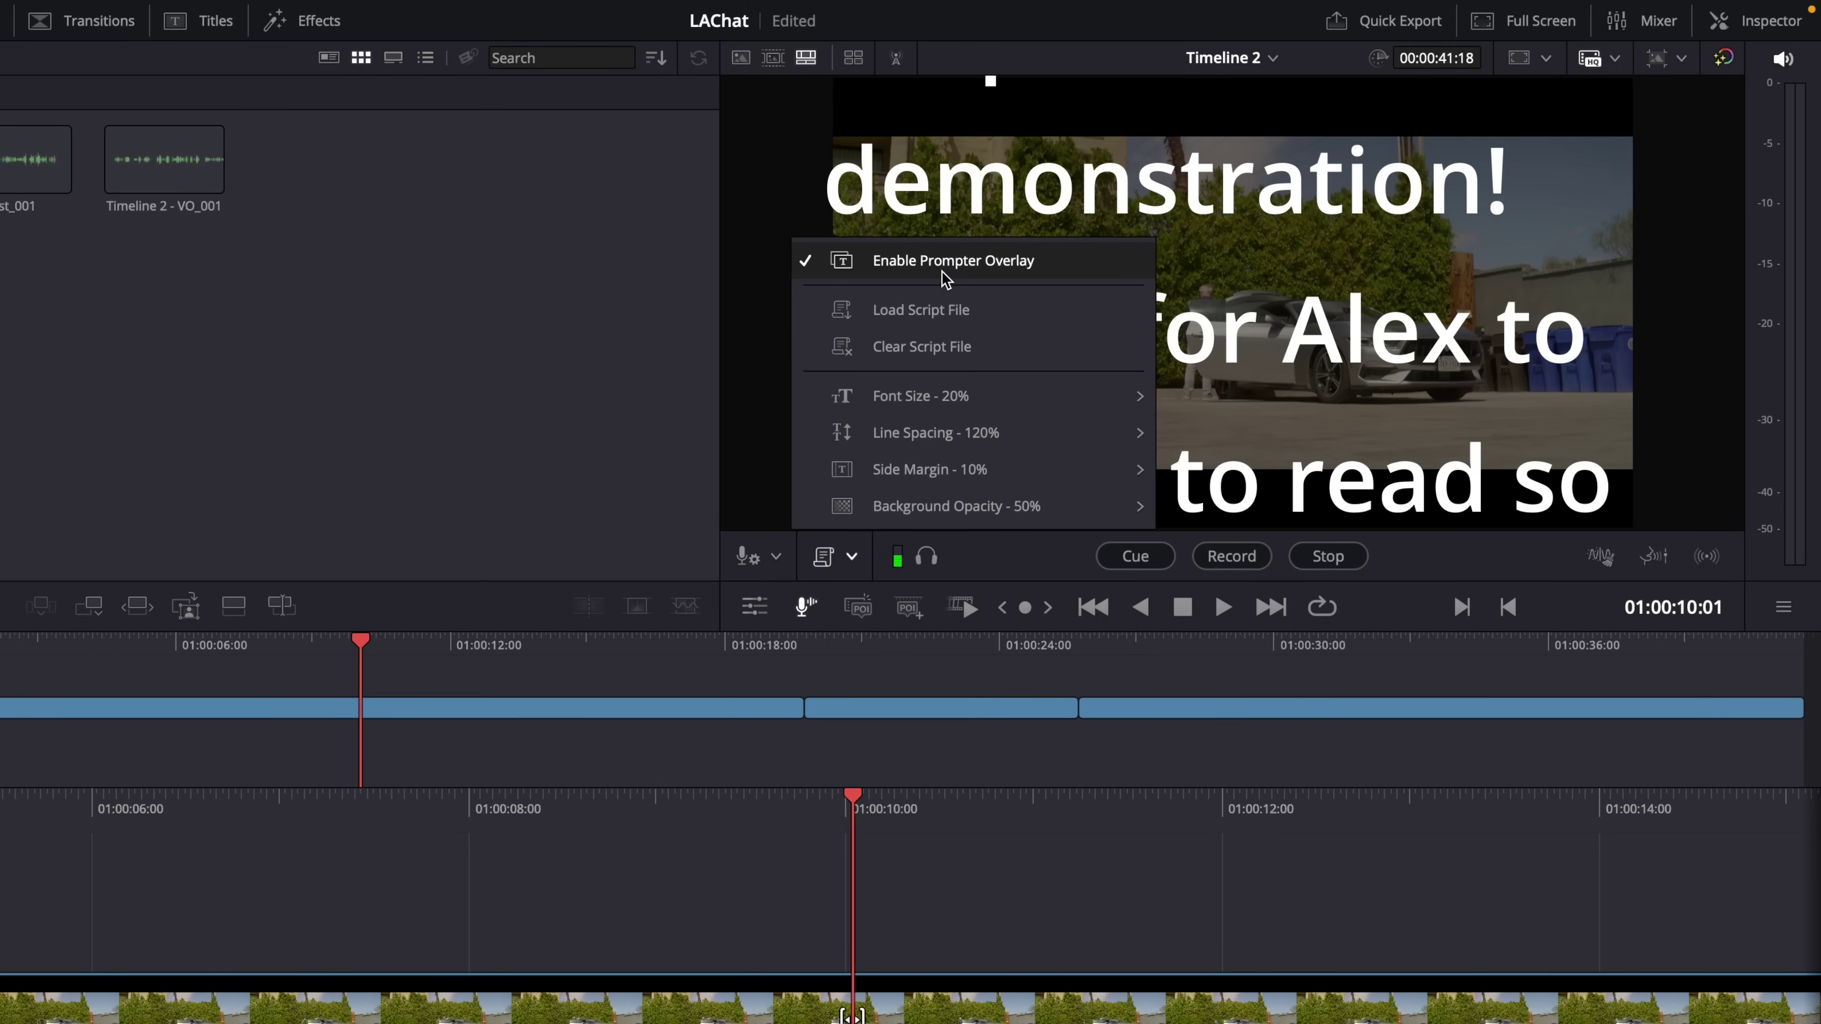
key(Escape)
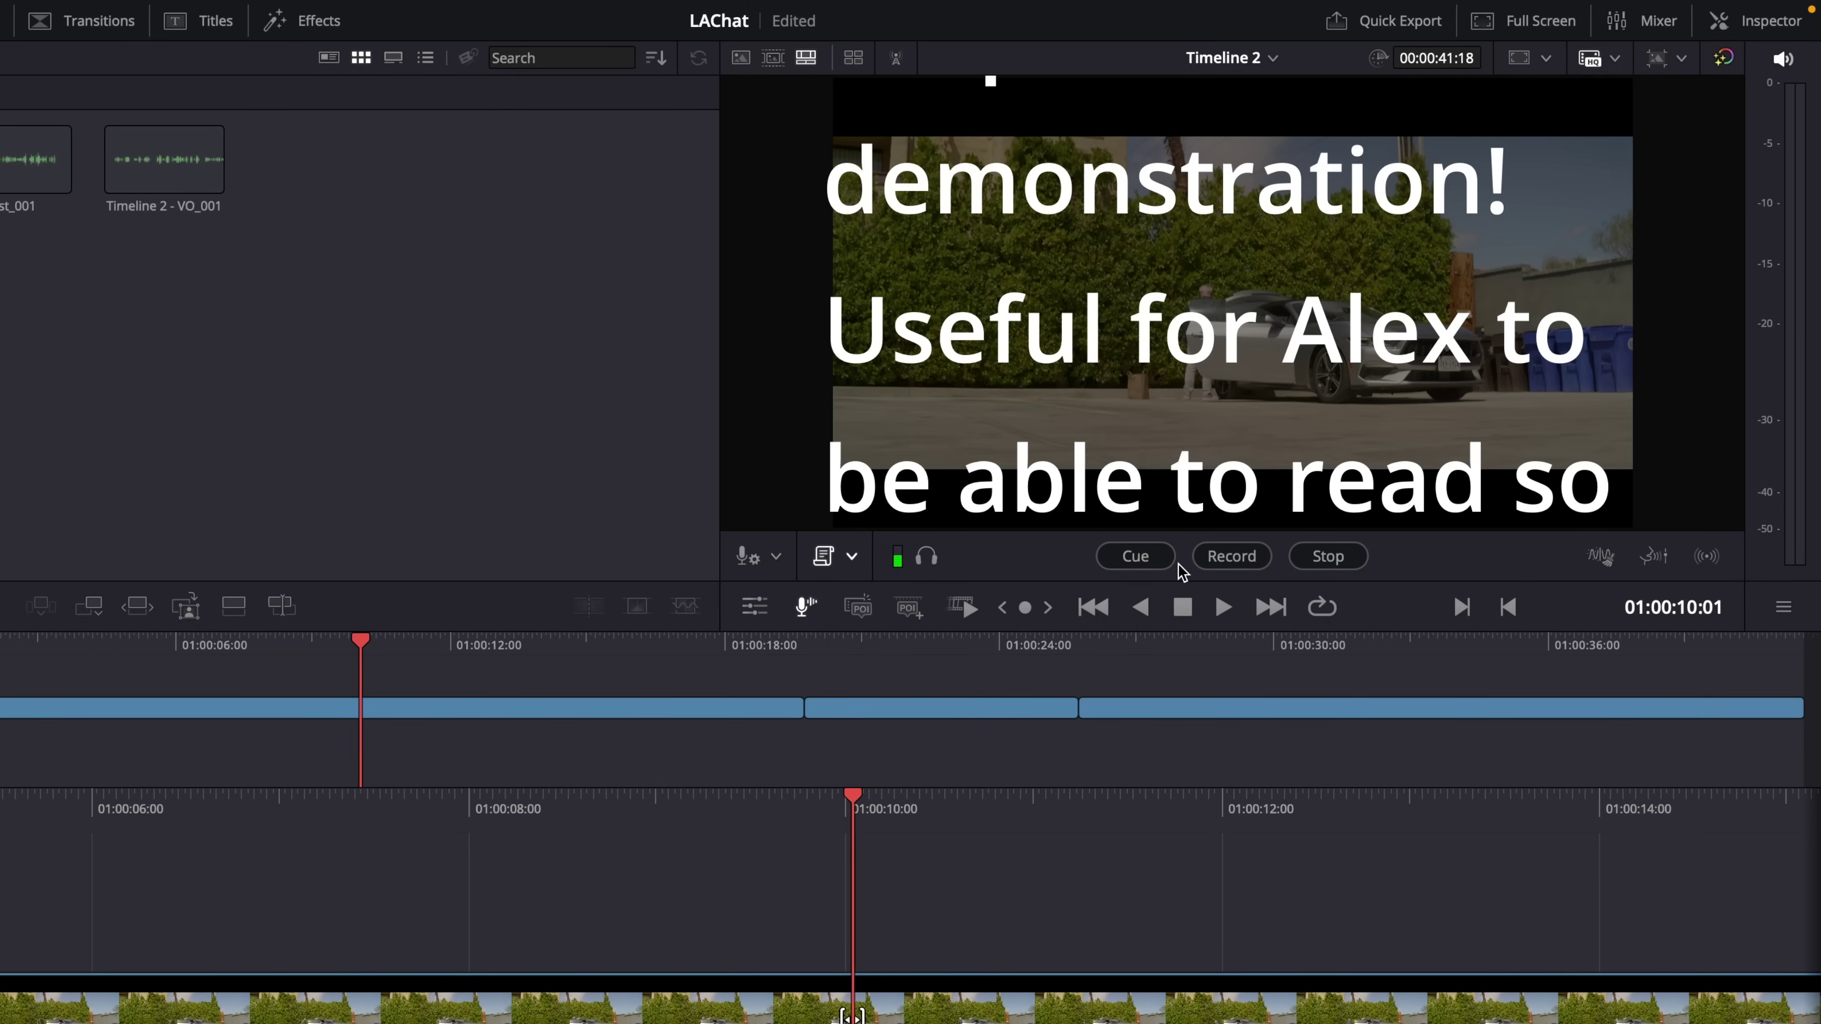
- Set an In point at 01:00:15:14, cue the prompter script to it and record a voiceover from there
click(1160, 567)
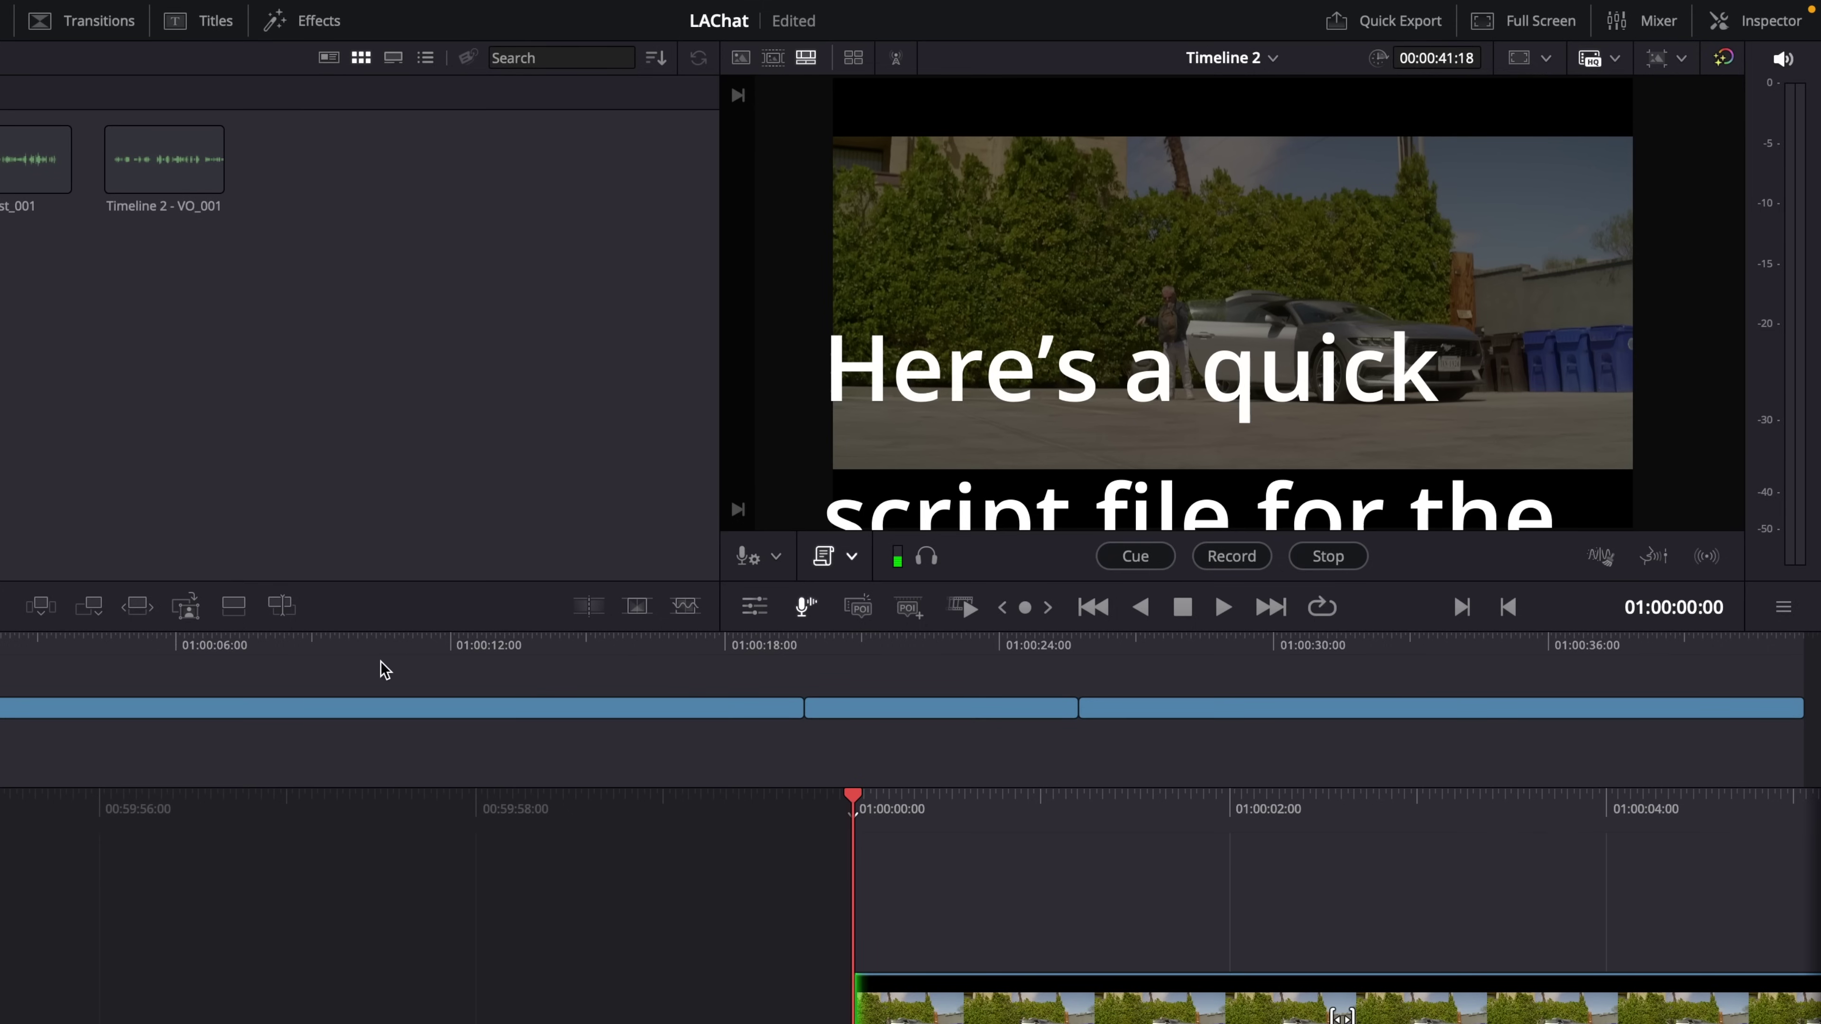
drag(595, 660, 608, 656)
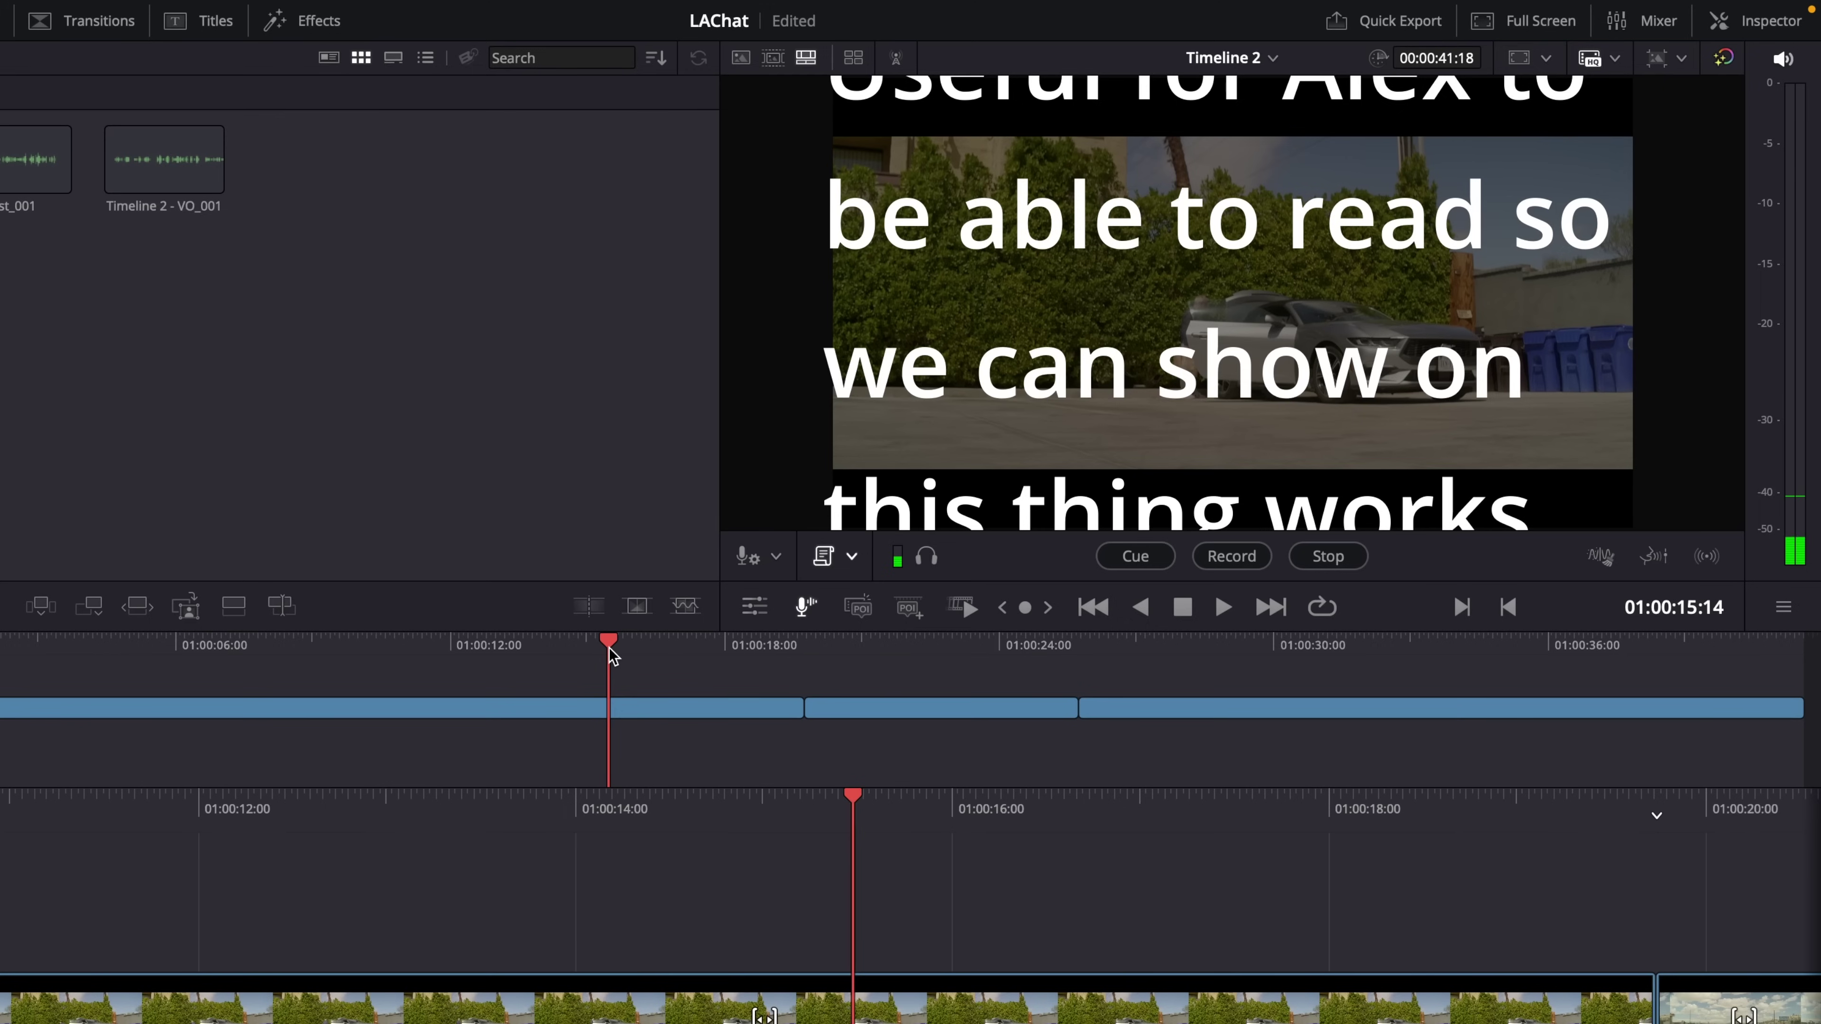
key(i)
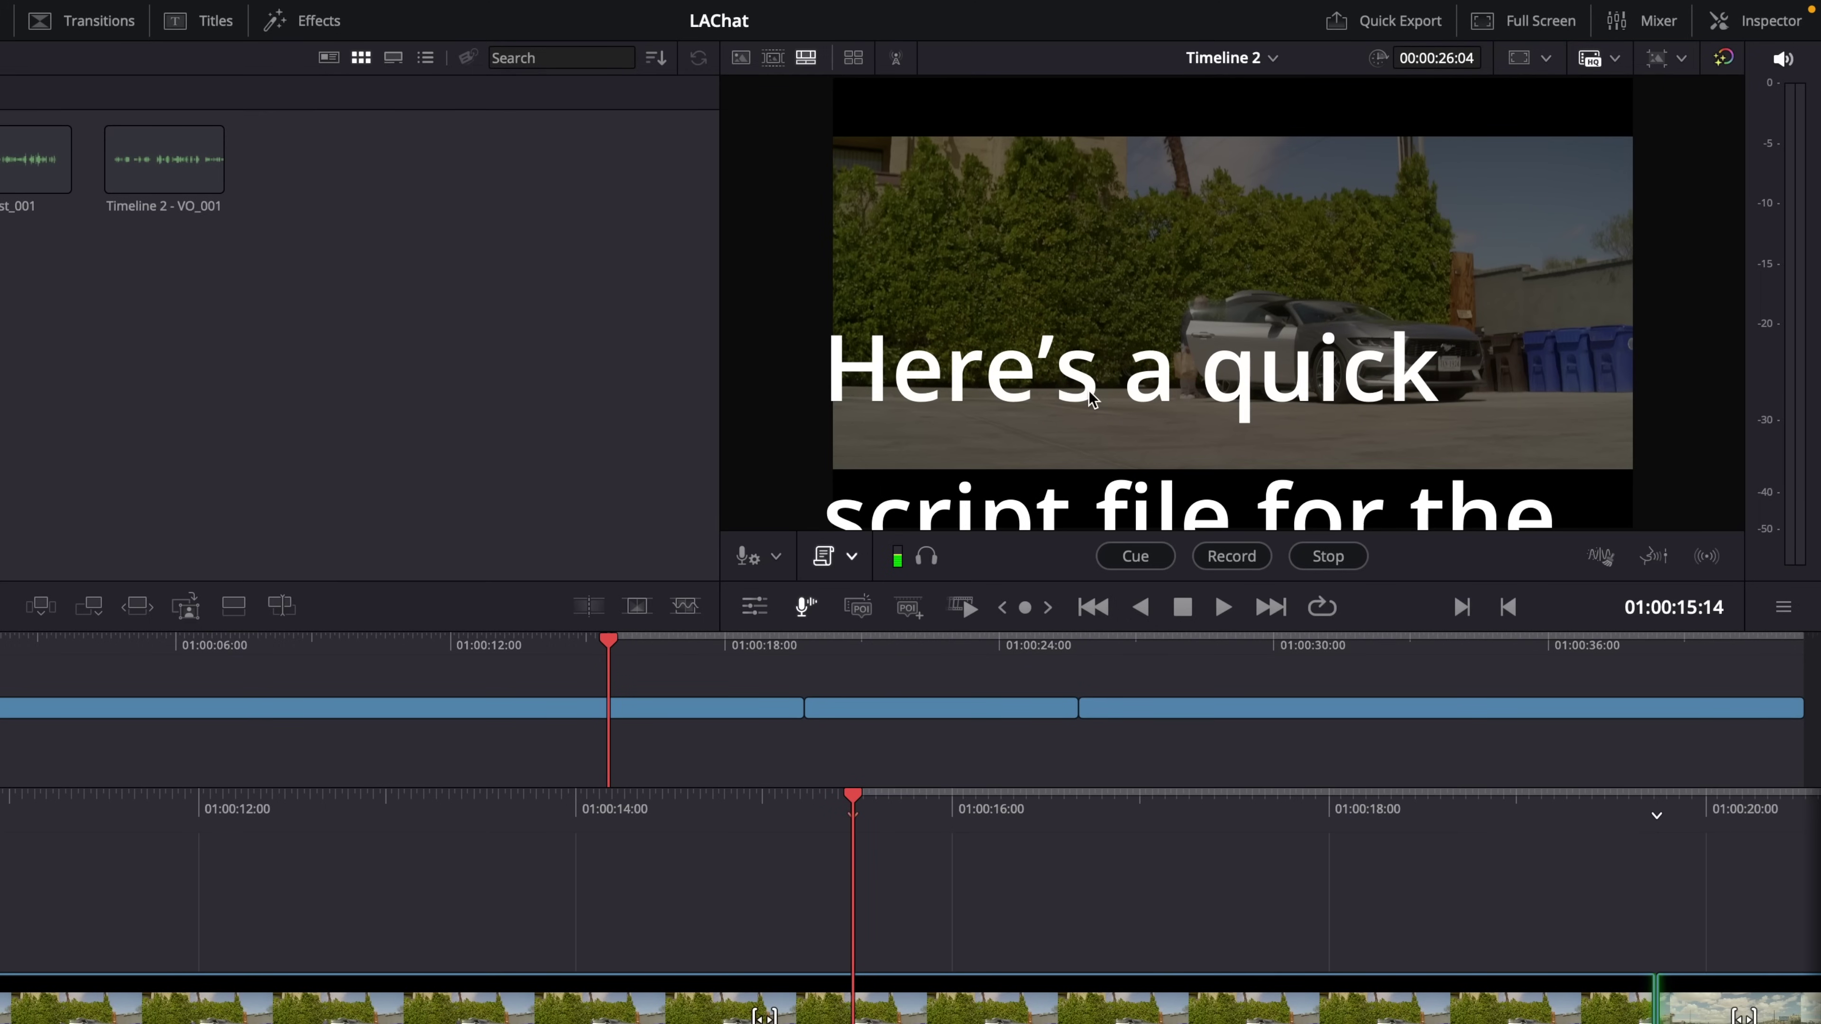
drag(280, 649, 197, 645)
click(1117, 563)
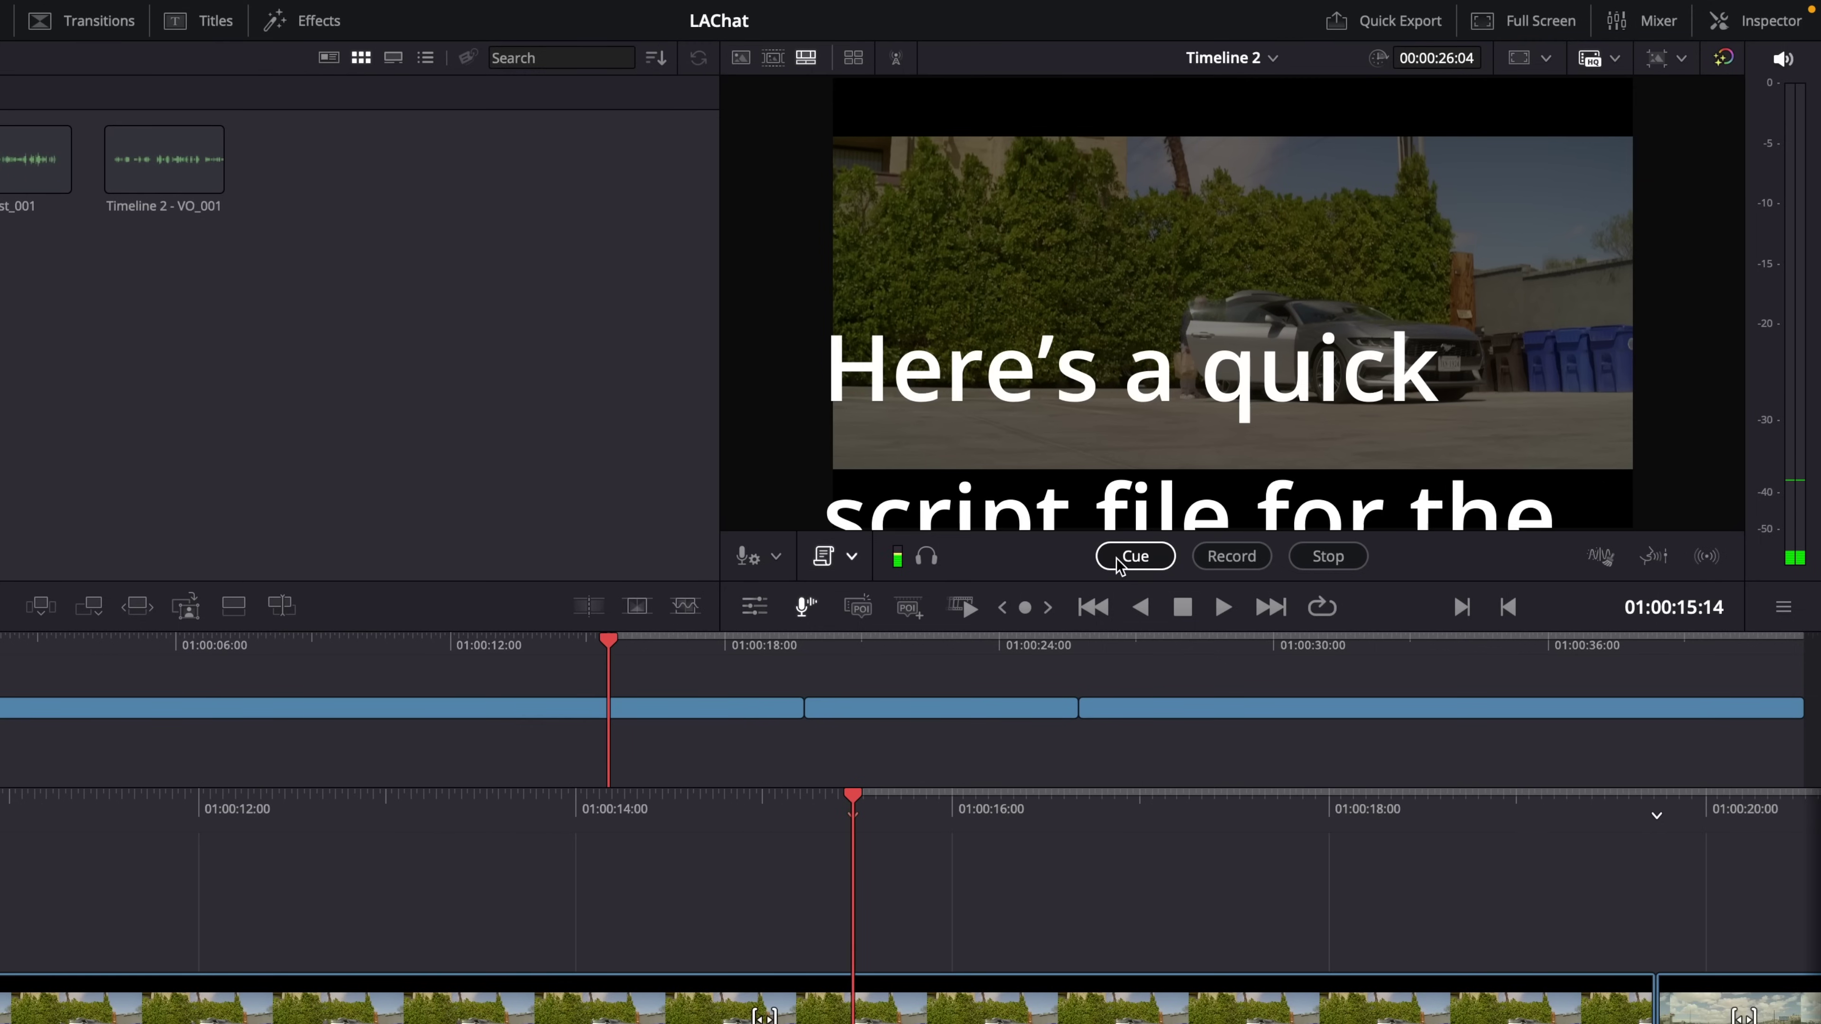
click(1231, 556)
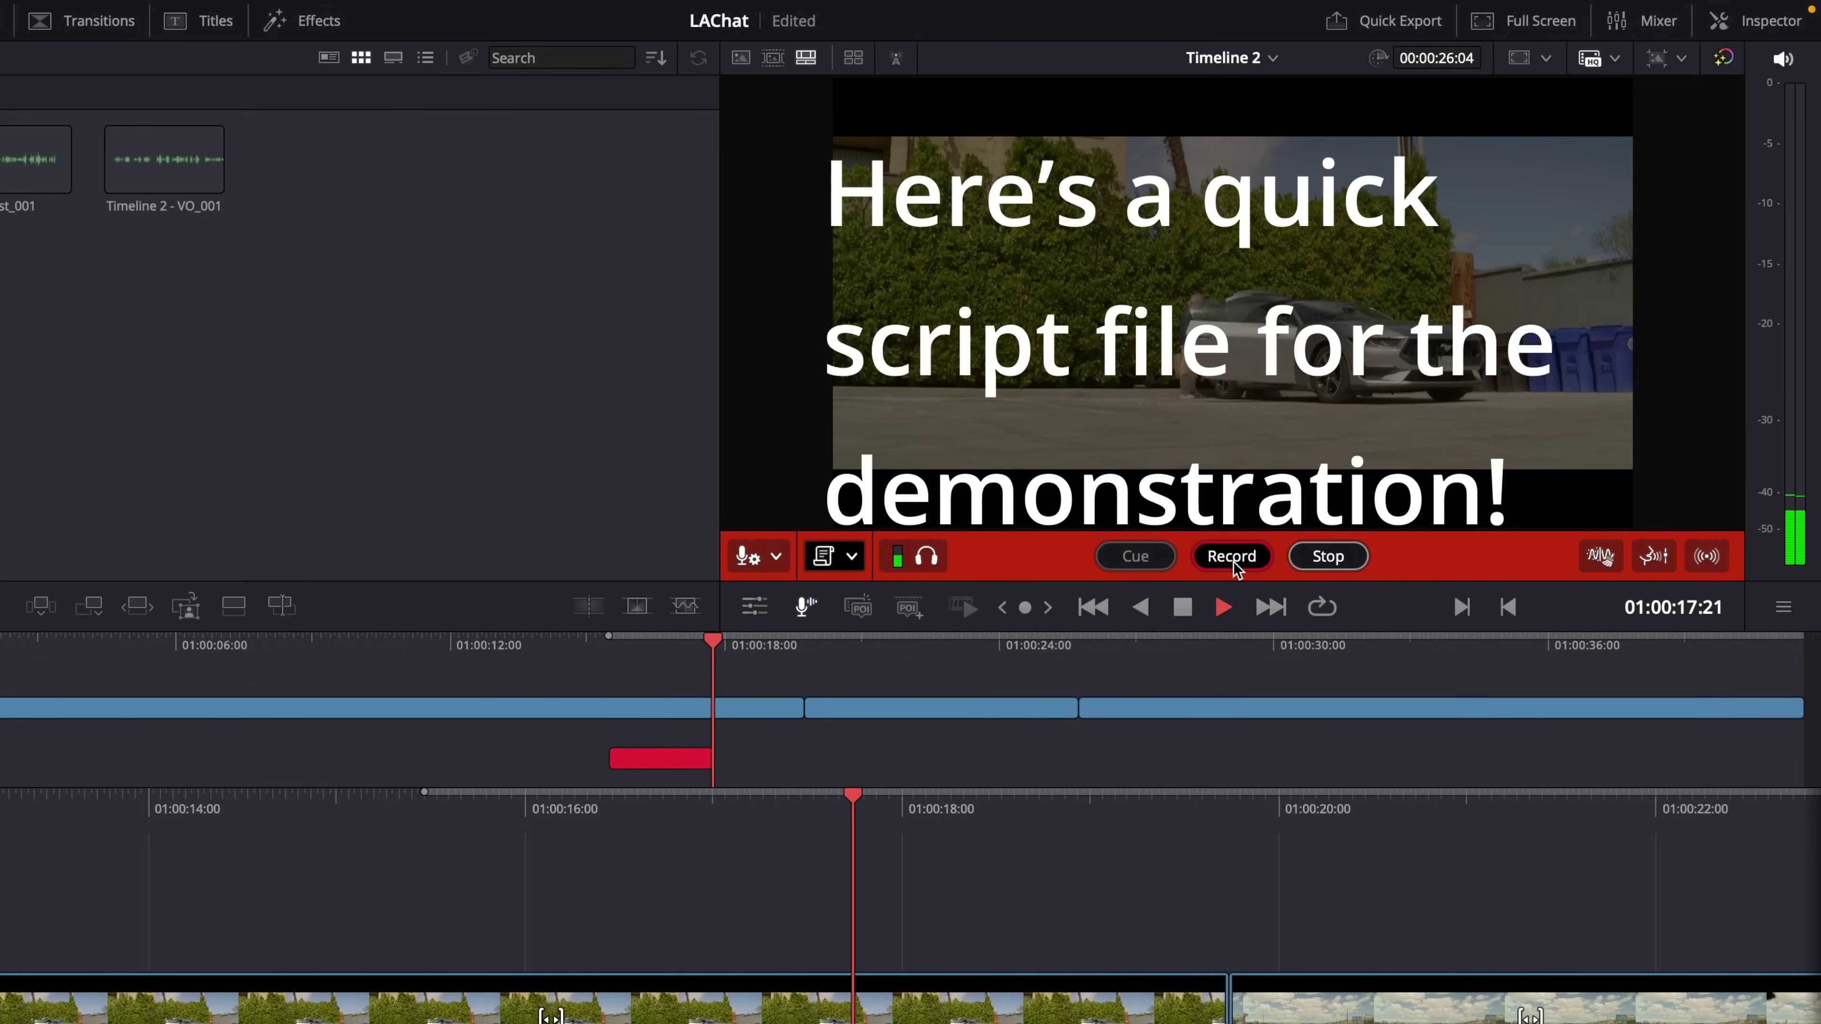
click(1328, 556)
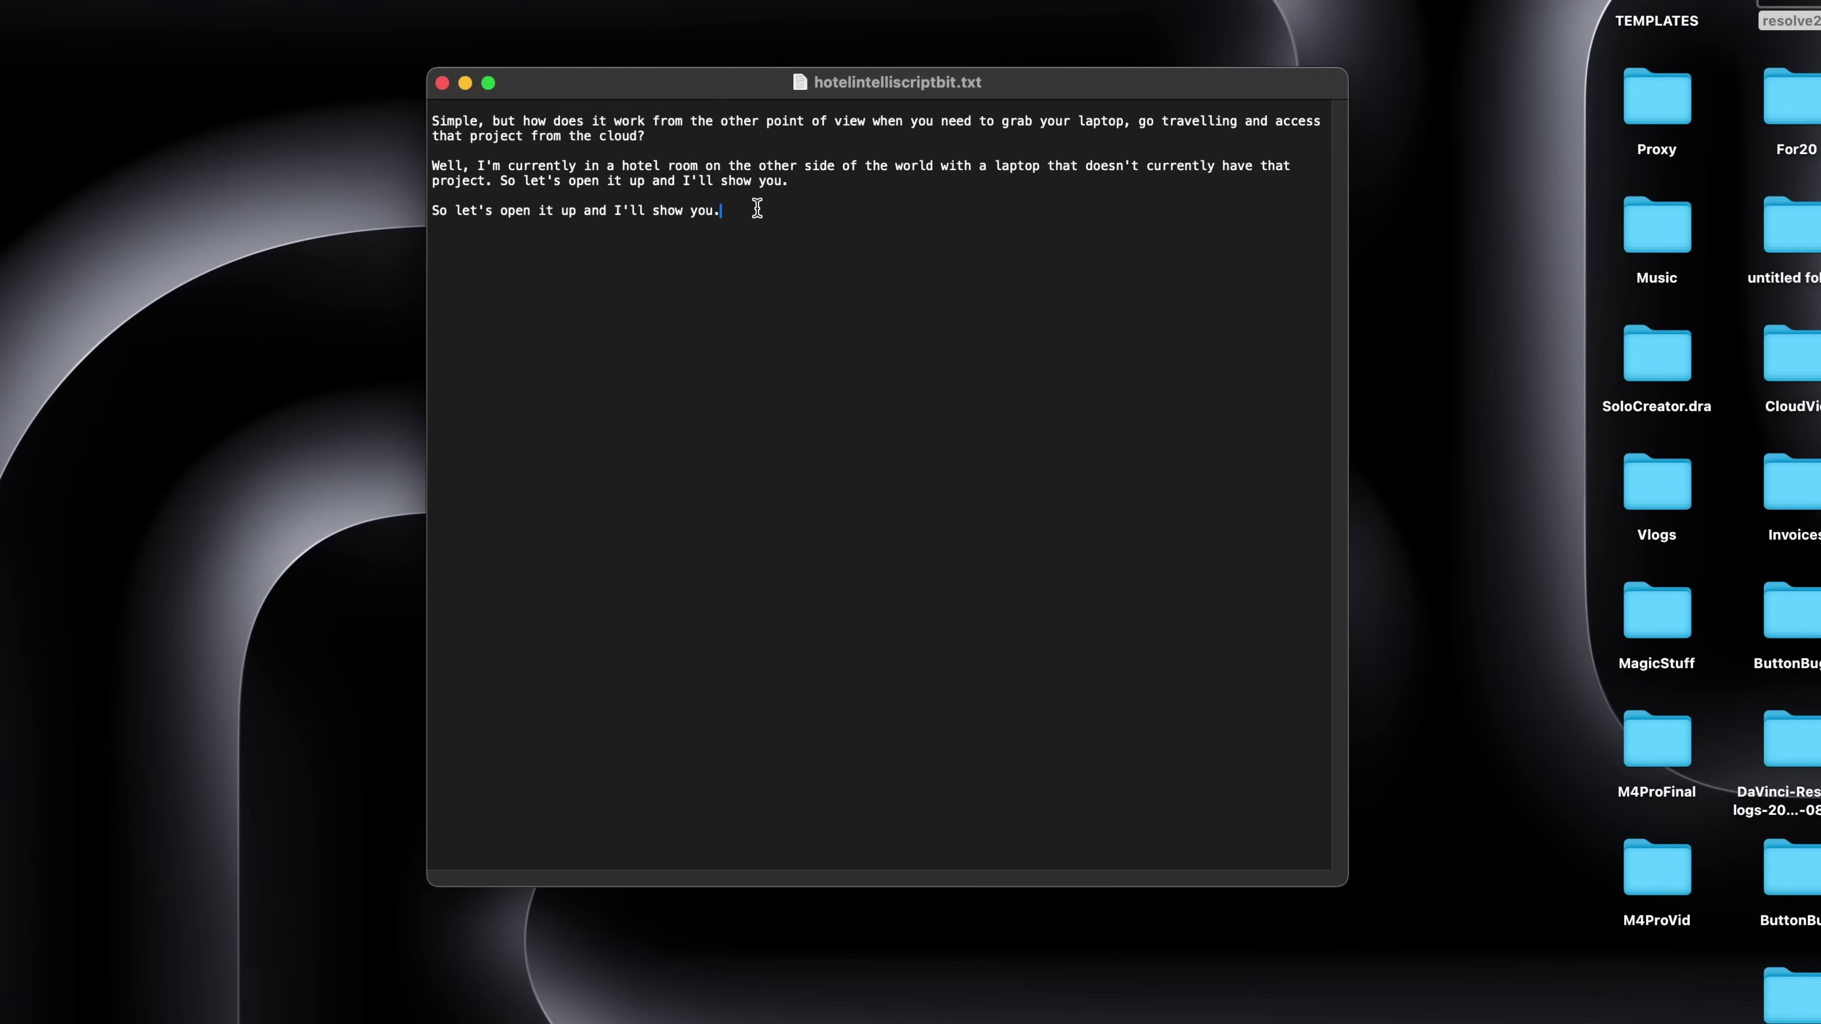
- Highlight the whole script in hotelintelliscriptbit.txt, and switch to DaVinci Resolve
drag(757, 208, 392, 123)
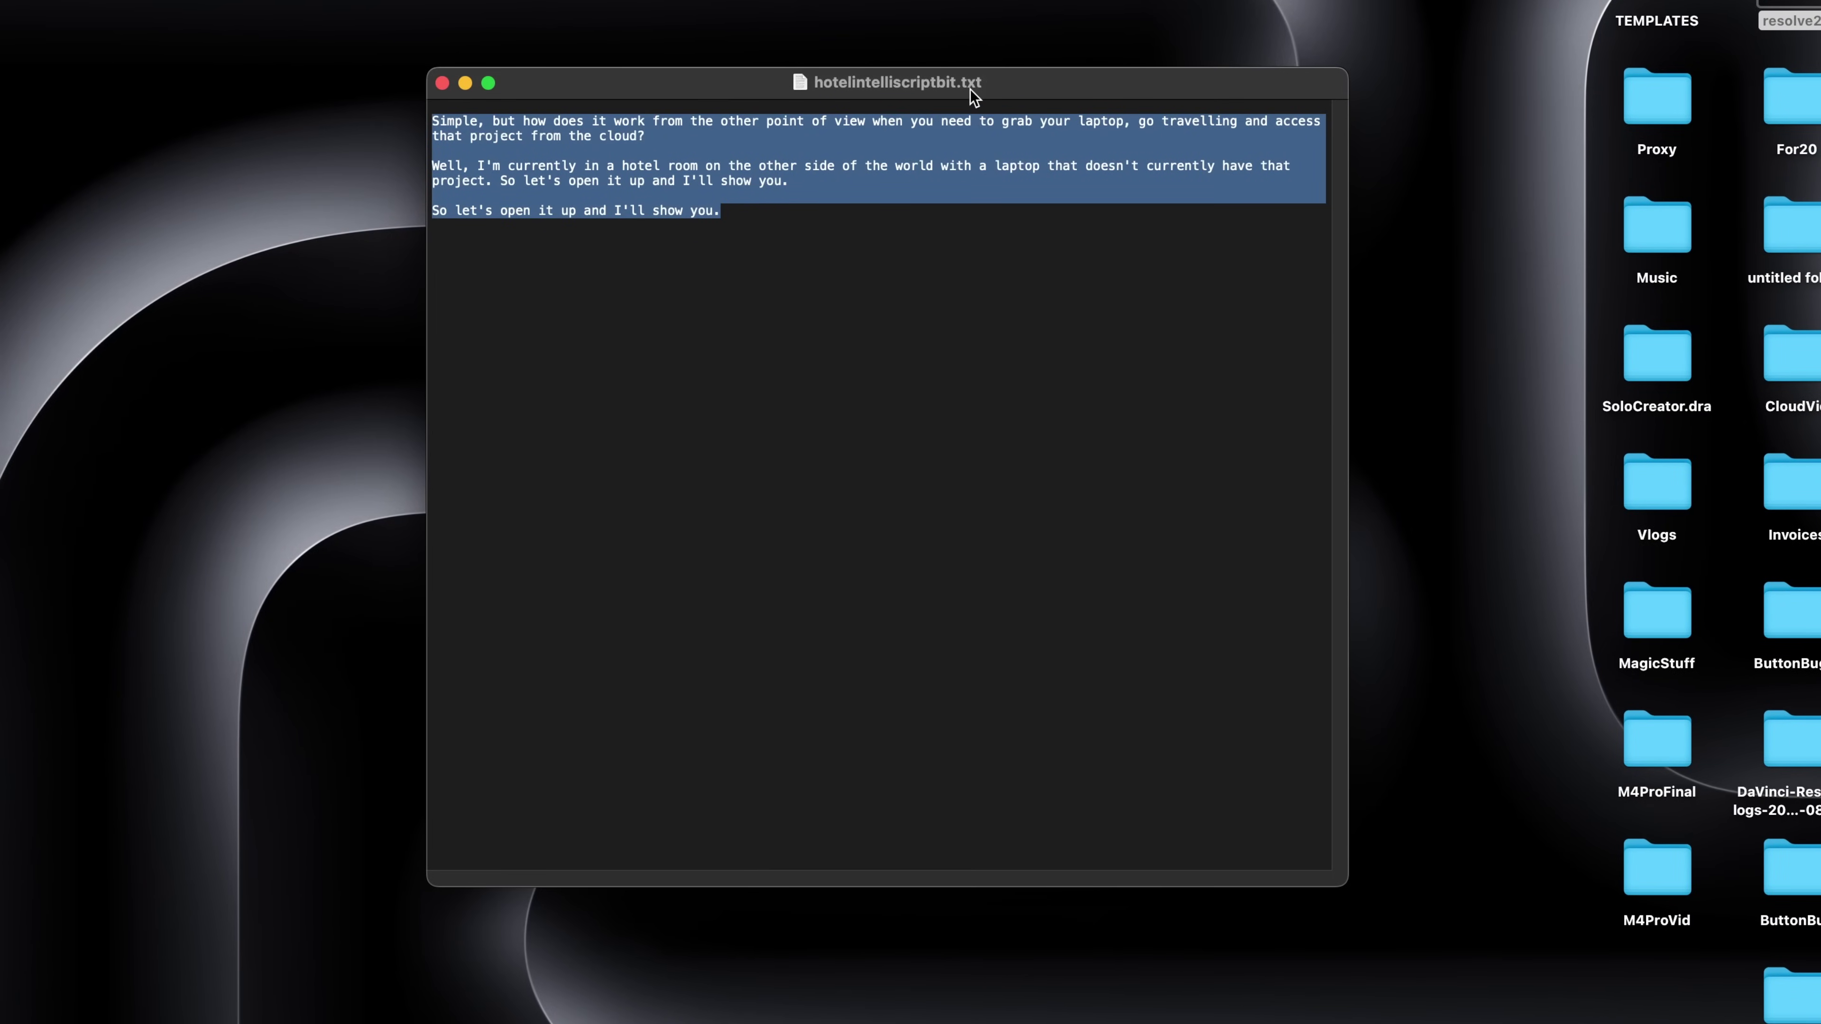
key(super+Tab)
key(super+Tab)
key(super+Tab)
- Place P1000604.MOV at the start of the empty Timeline 6, skim through its takes and undo the placement
drag(382, 117, 759, 789)
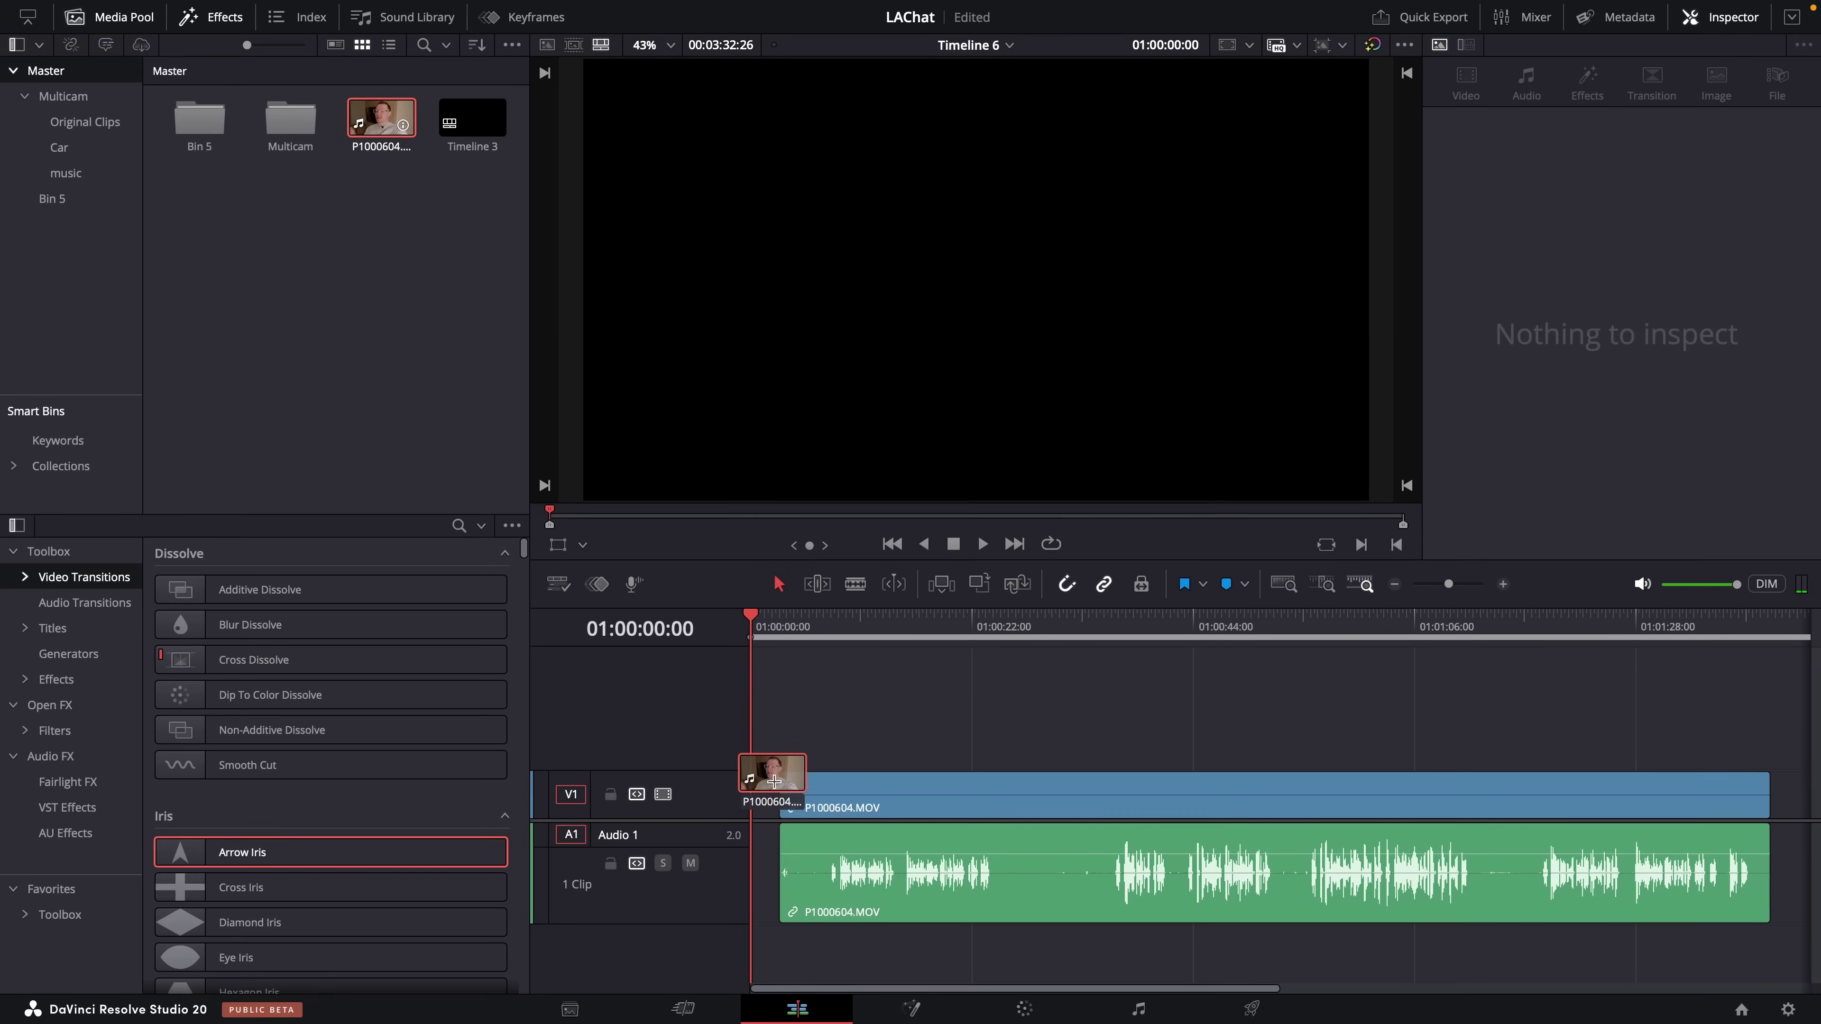
drag(1522, 629, 1510, 632)
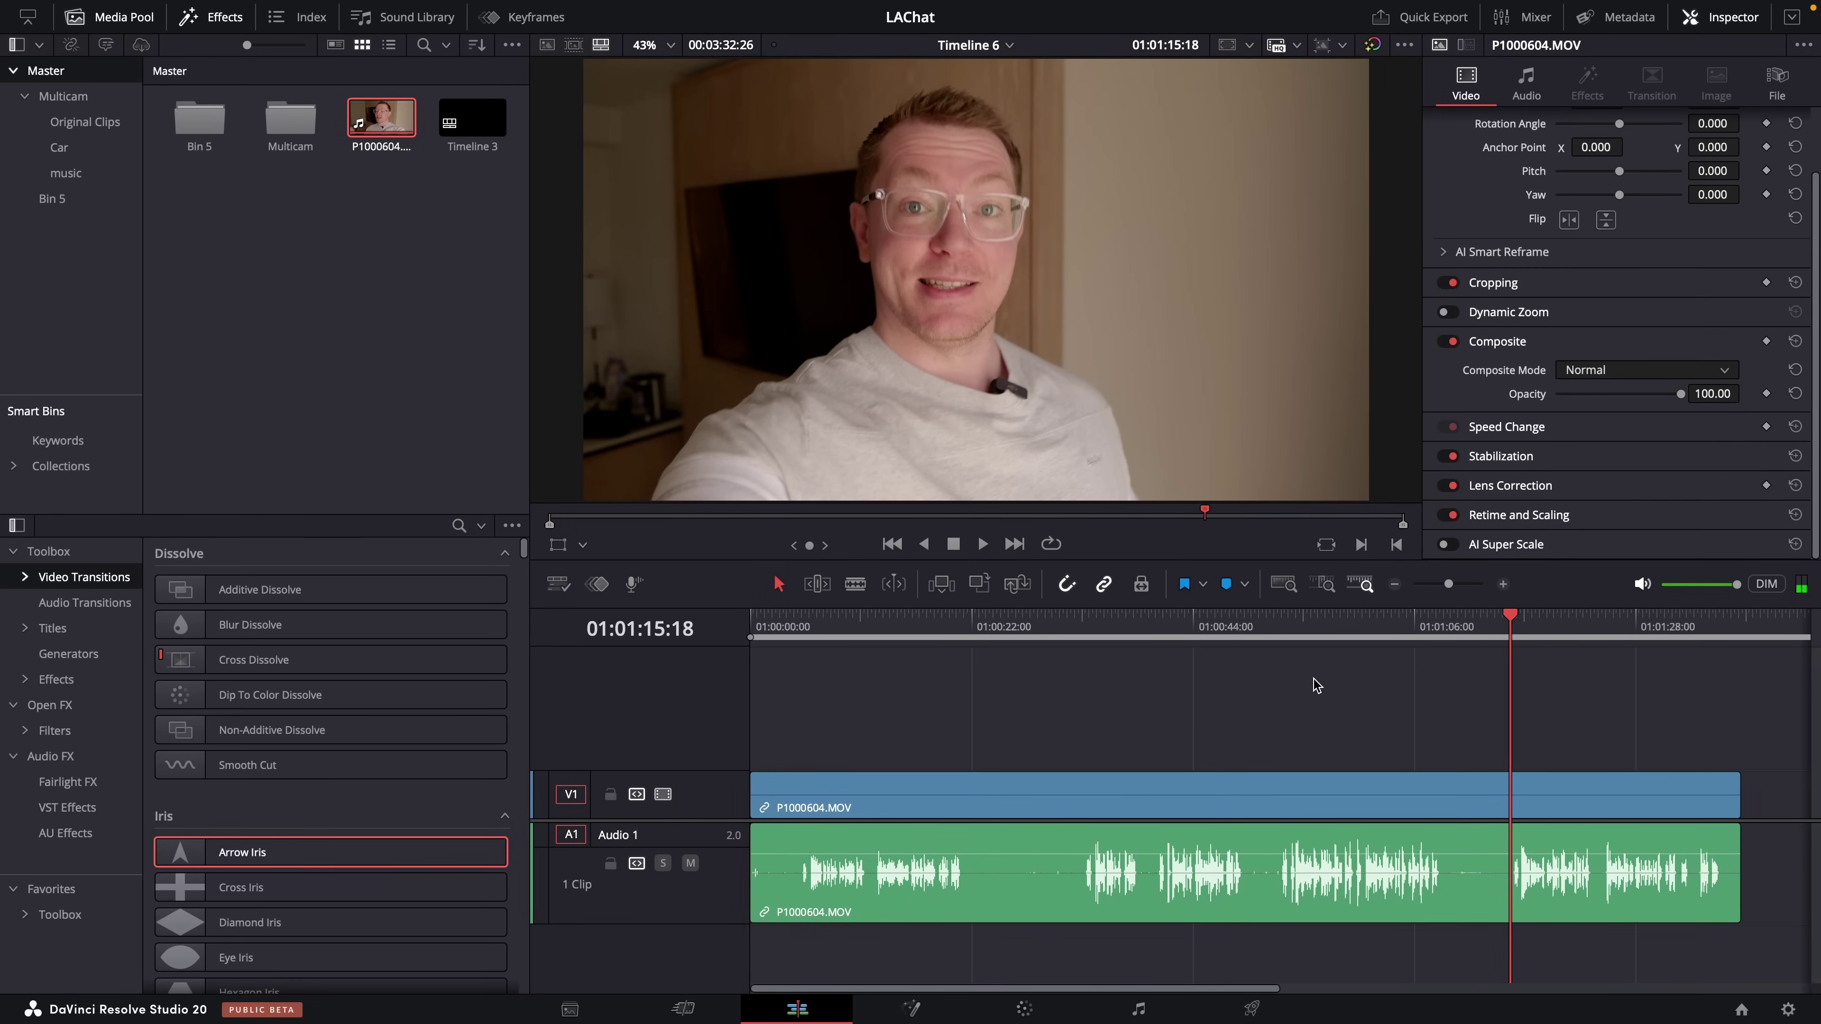
drag(1303, 632, 832, 632)
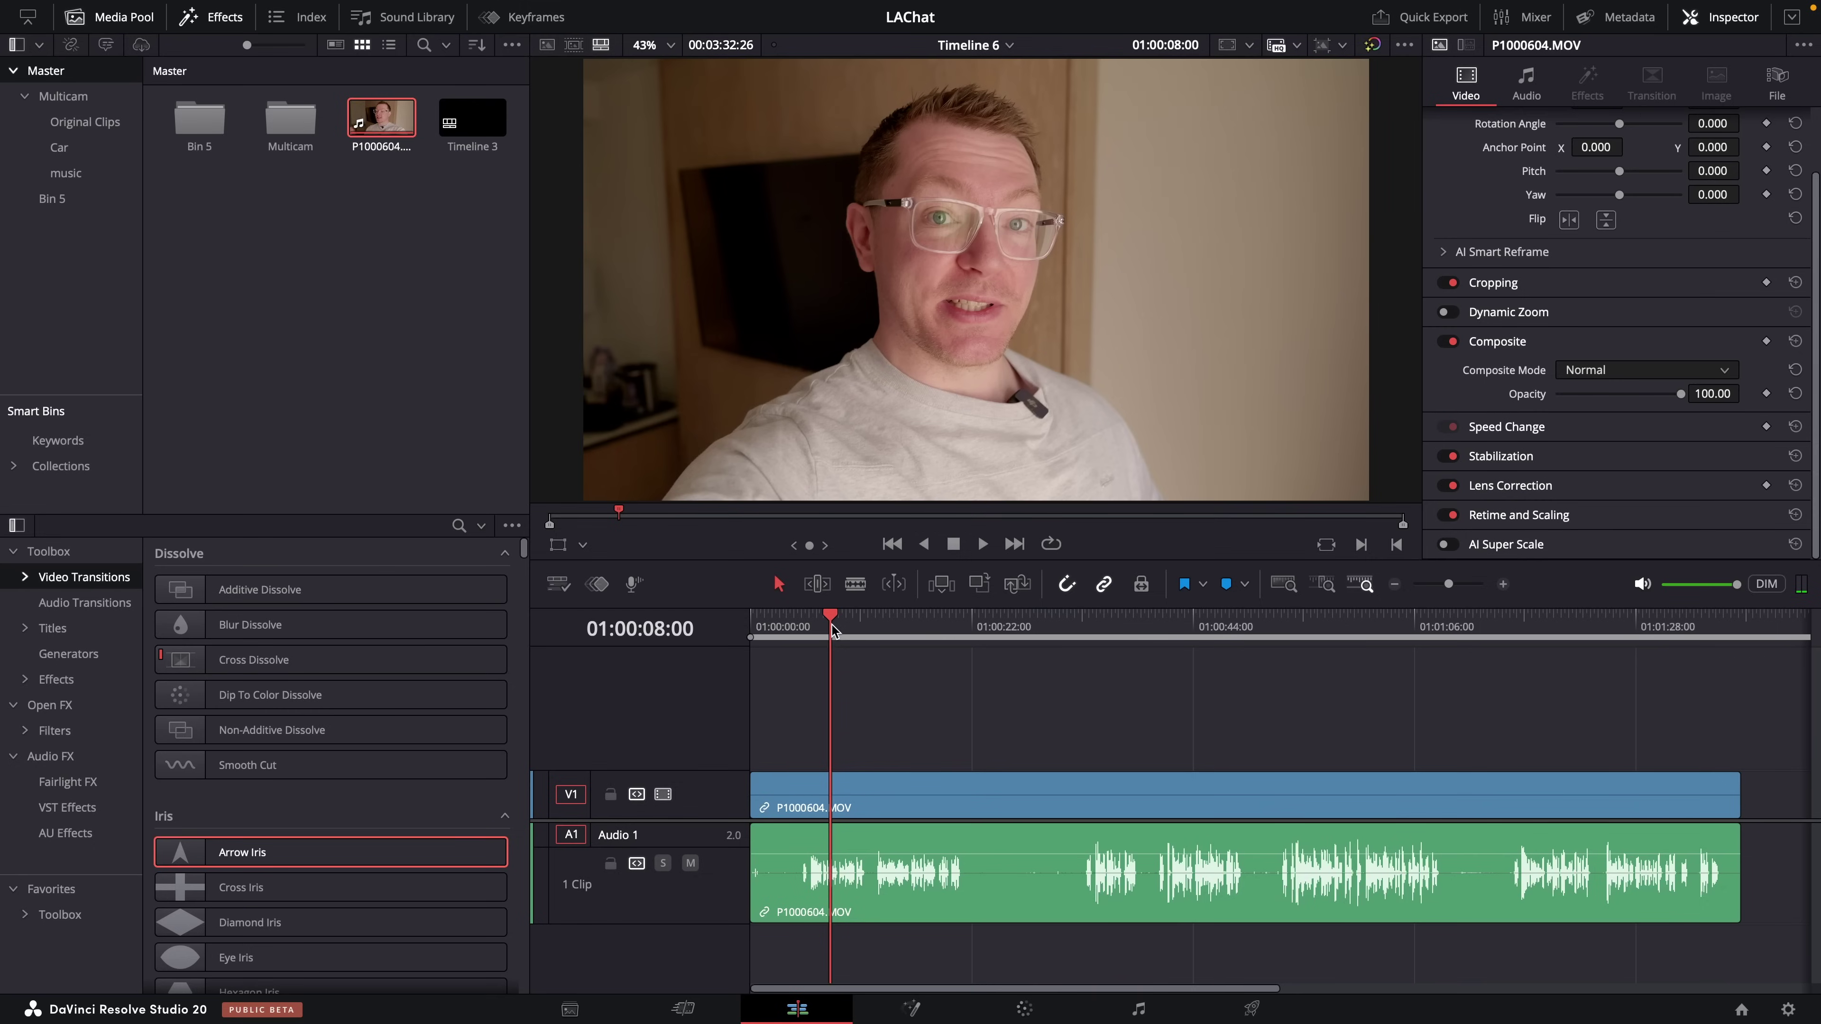
key(ctrl+z)
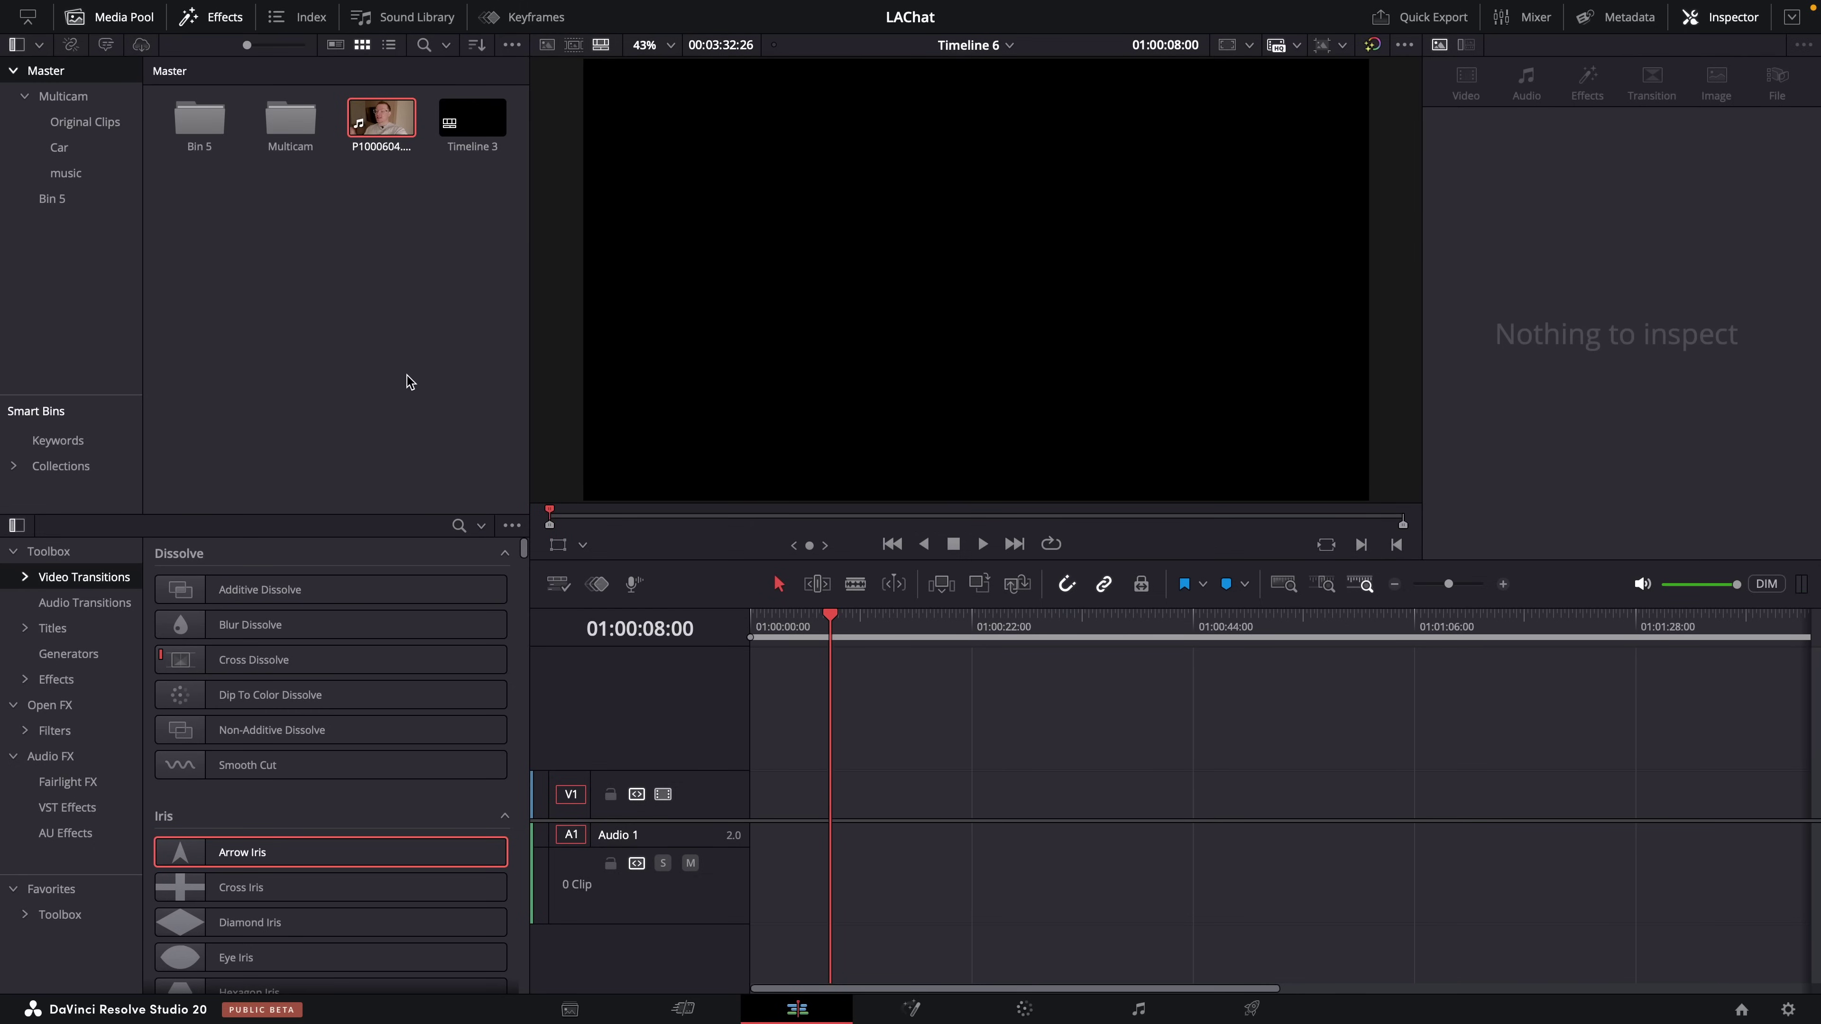
- Create a new timeline from P1000604.MOV using IntelliScript with the script file hotelintelliscriptbit.txt
click(373, 120)
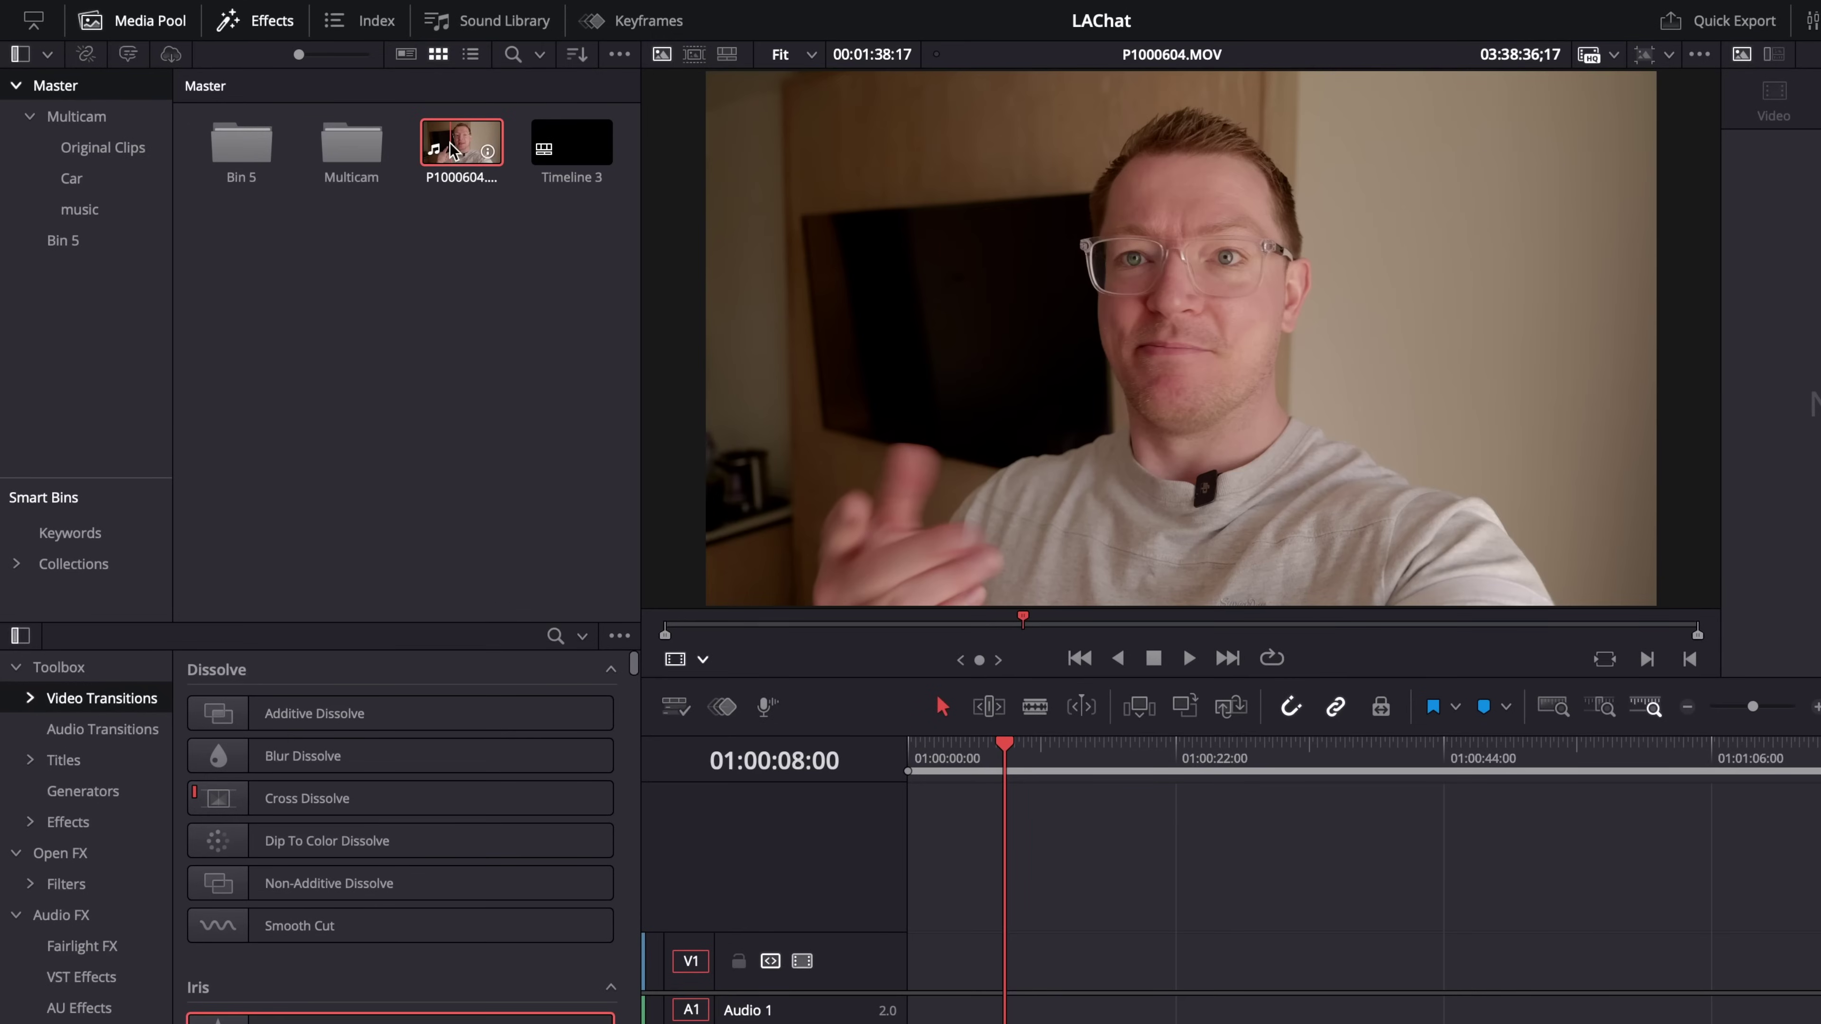
right_click(452, 147)
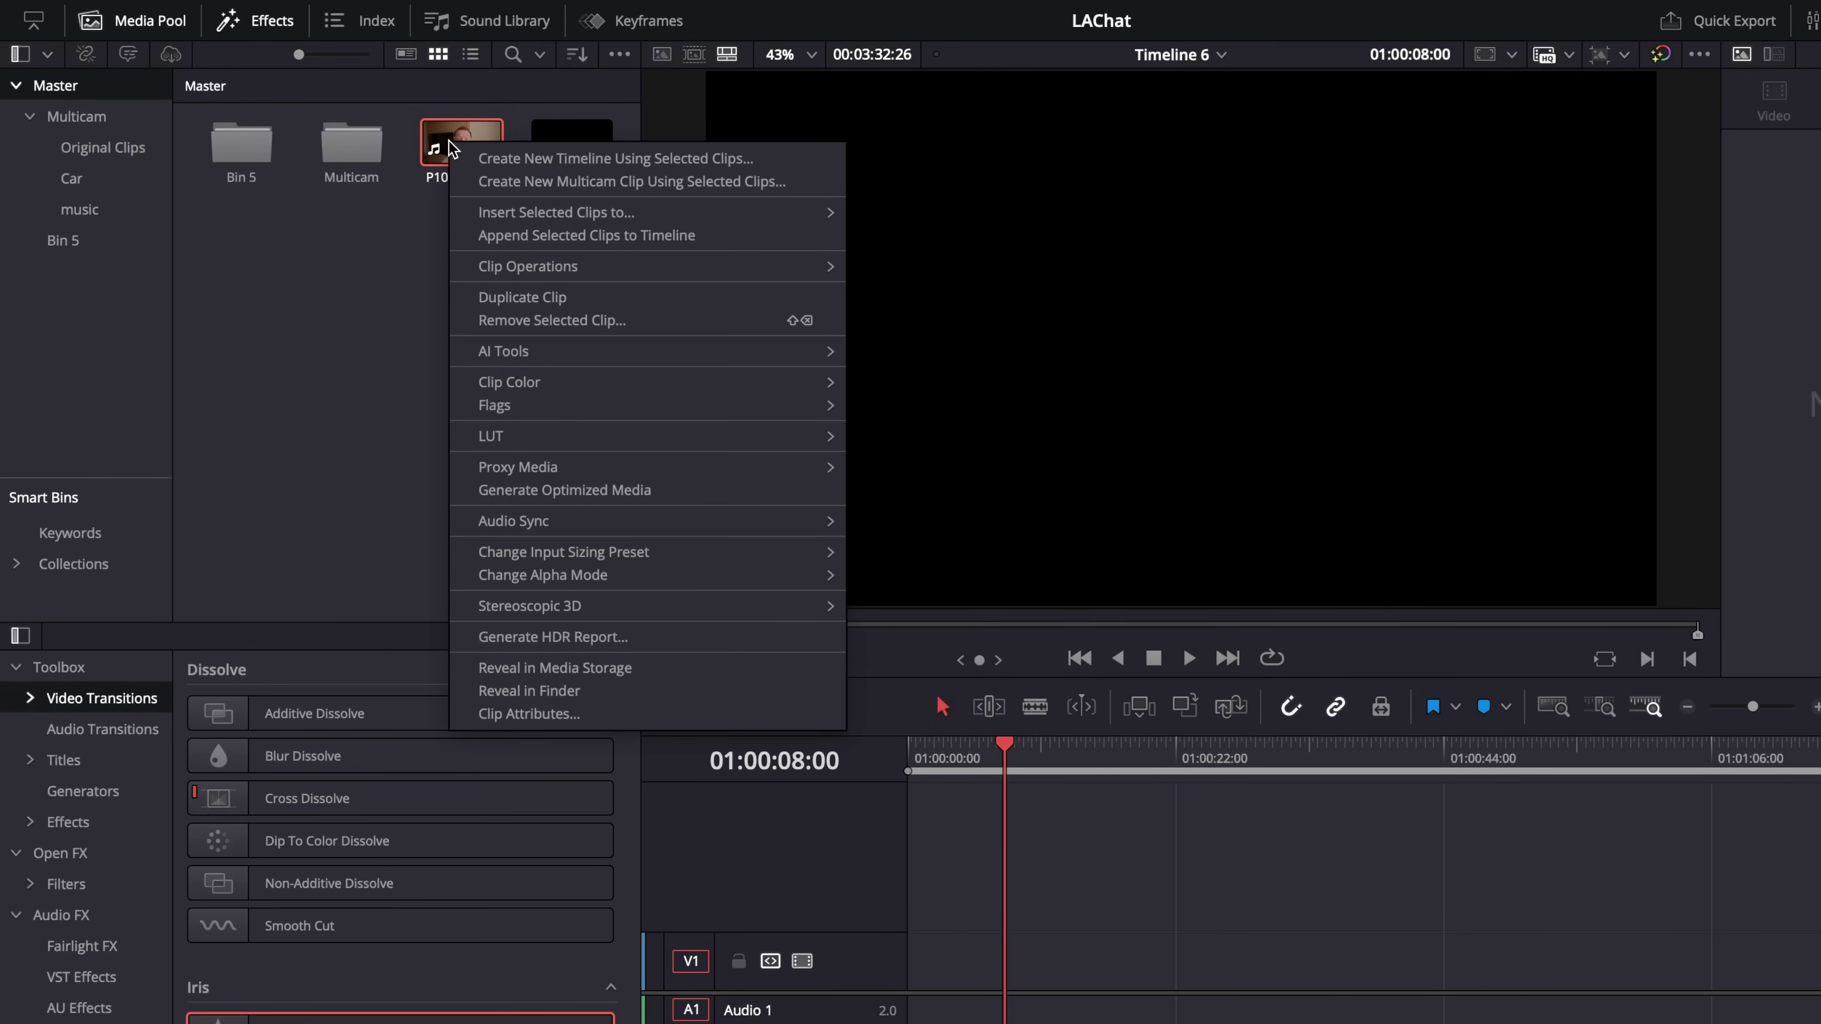
mouse_move(547, 360)
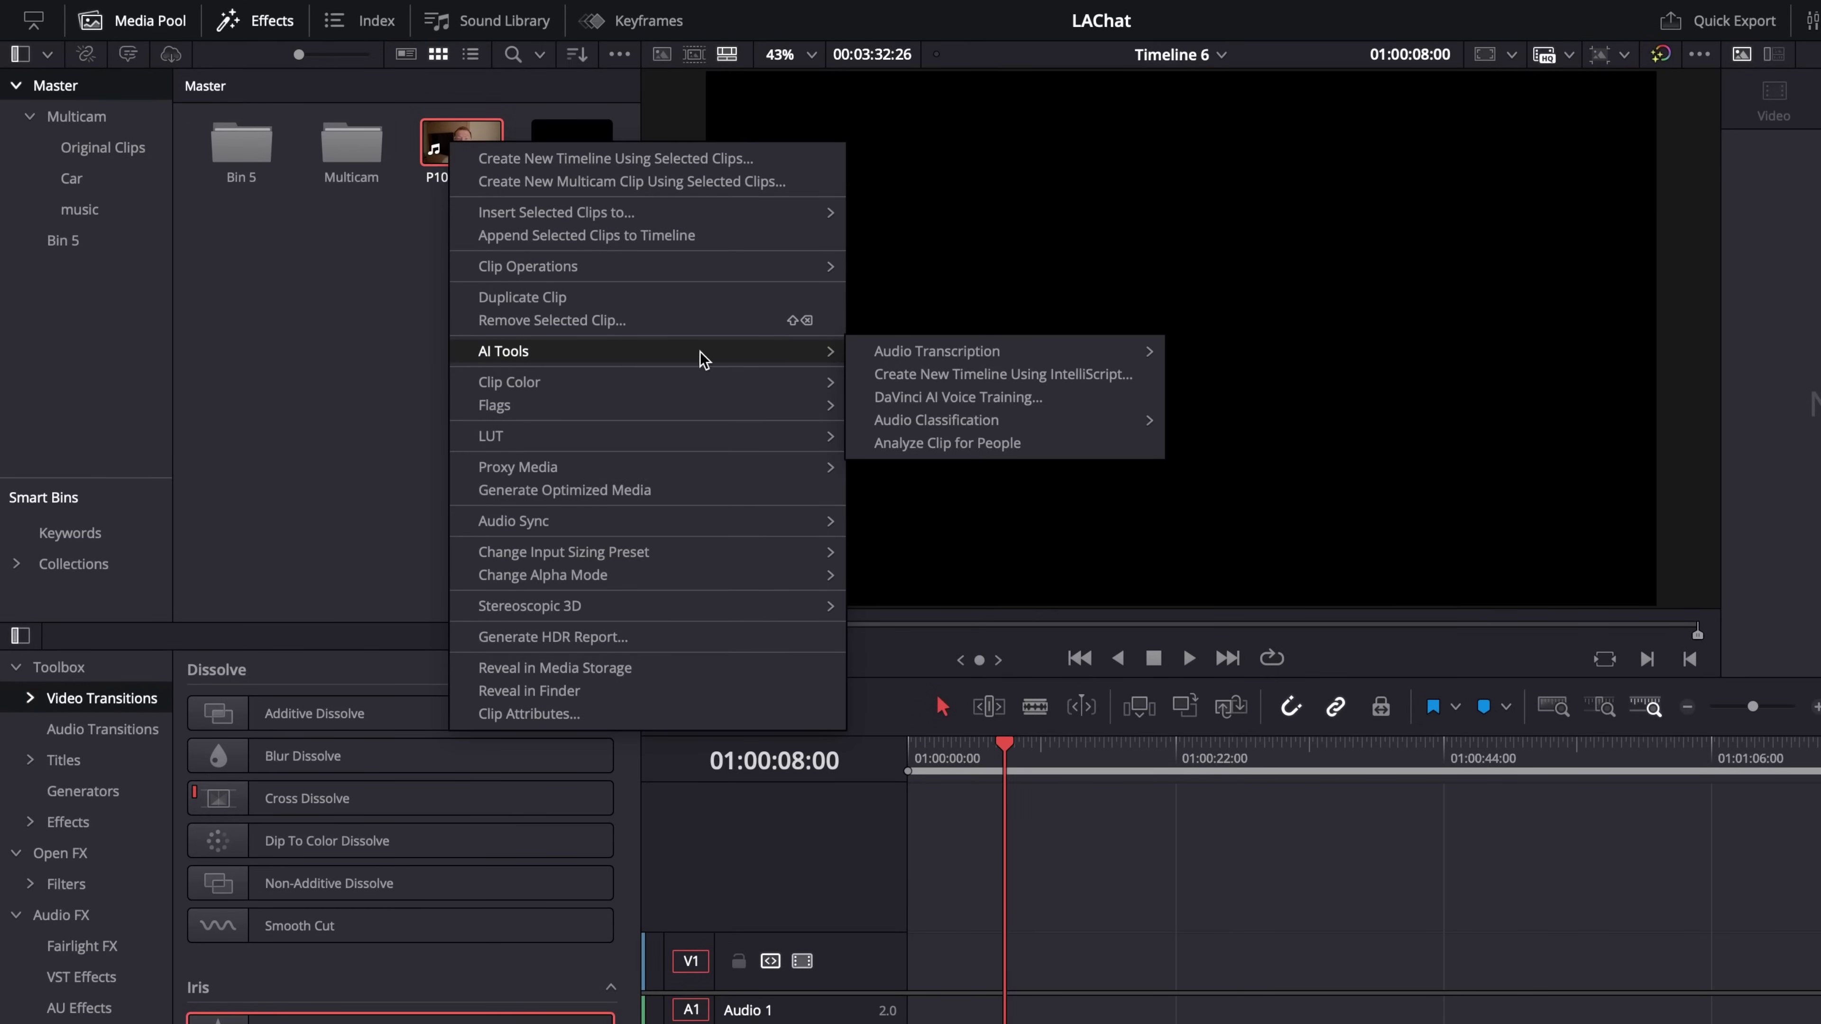
click(1040, 375)
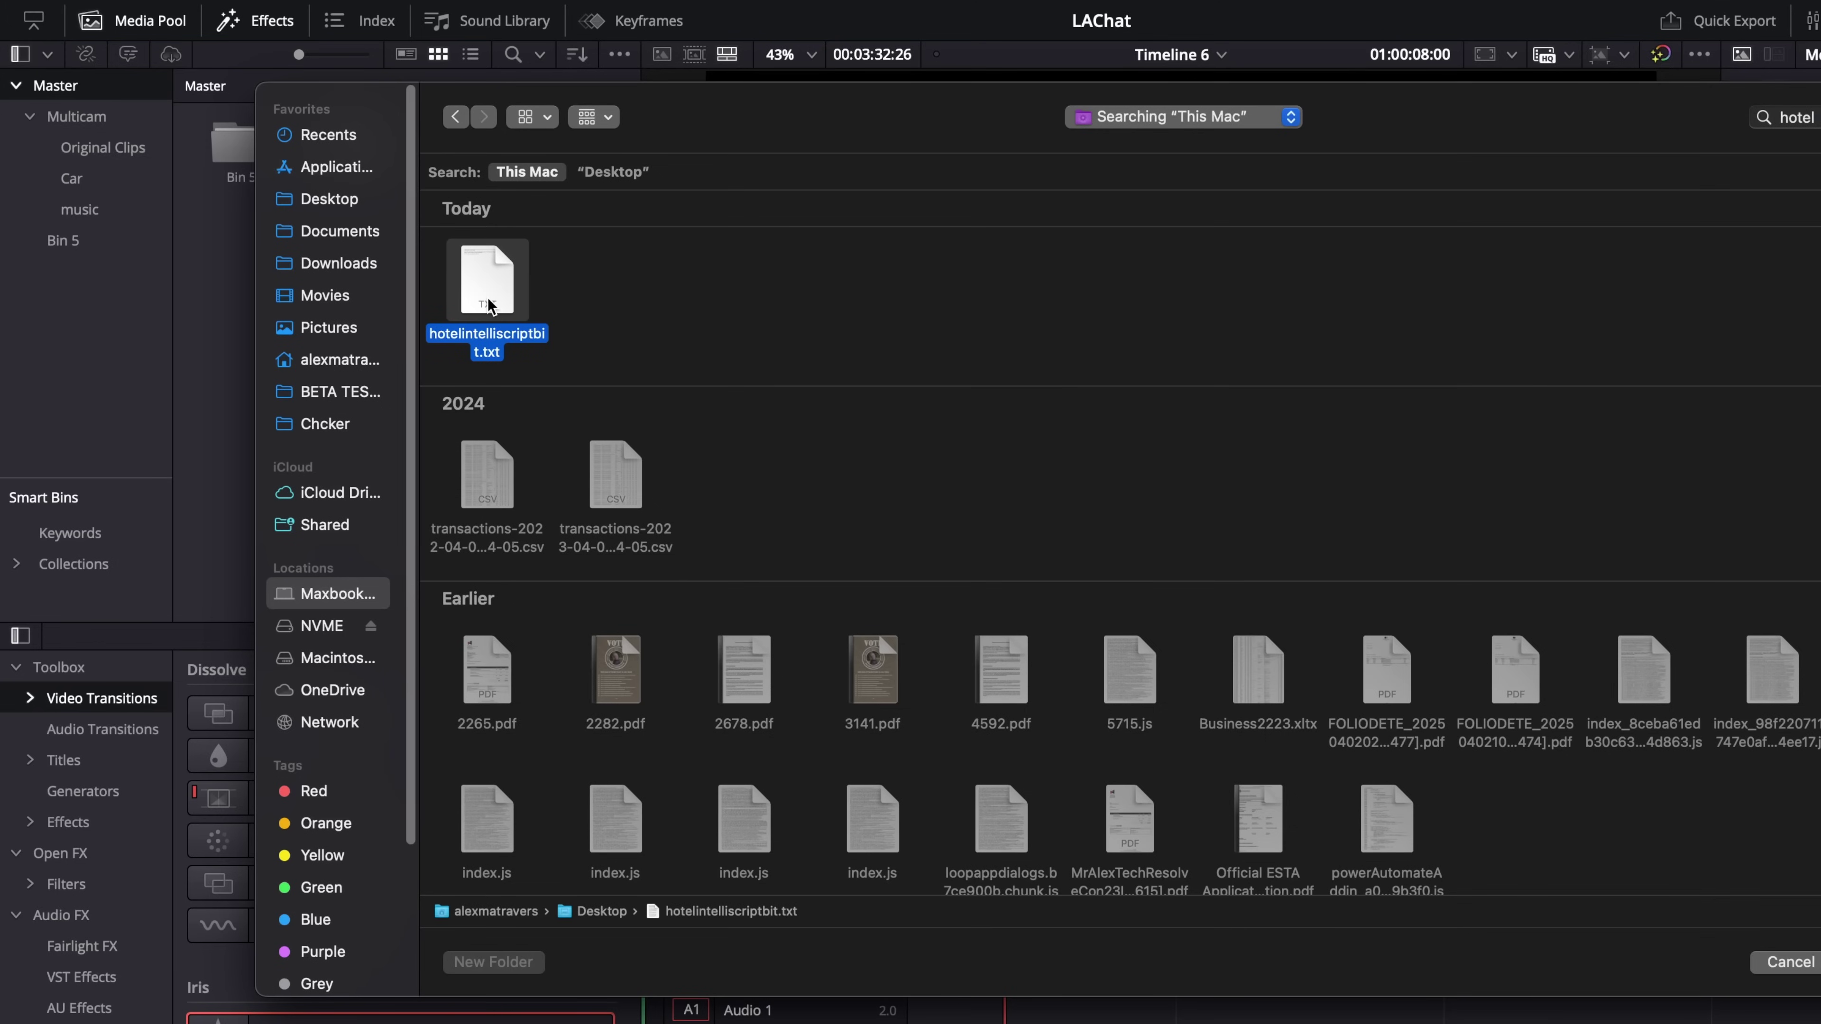
double_click(488, 304)
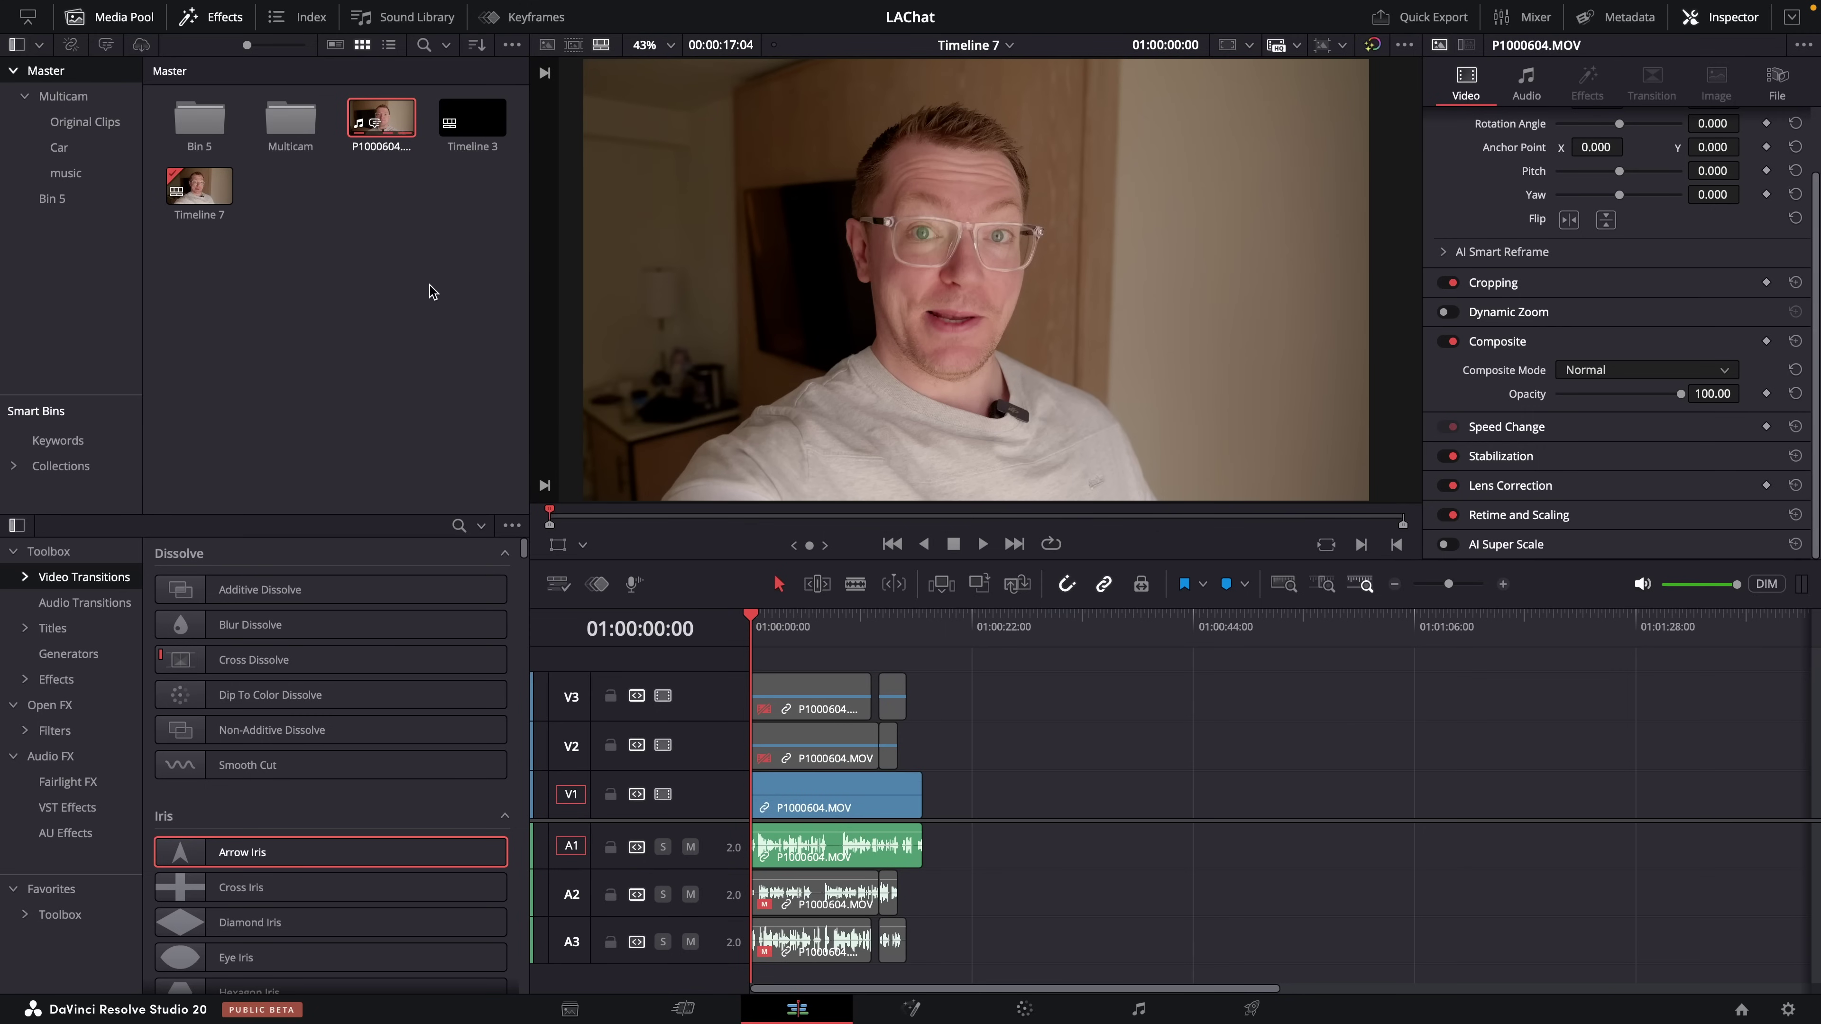
- Examine the alternate takes on V2 and V3, and toggle the first V3 take's enabled state to preview it
click(1503, 585)
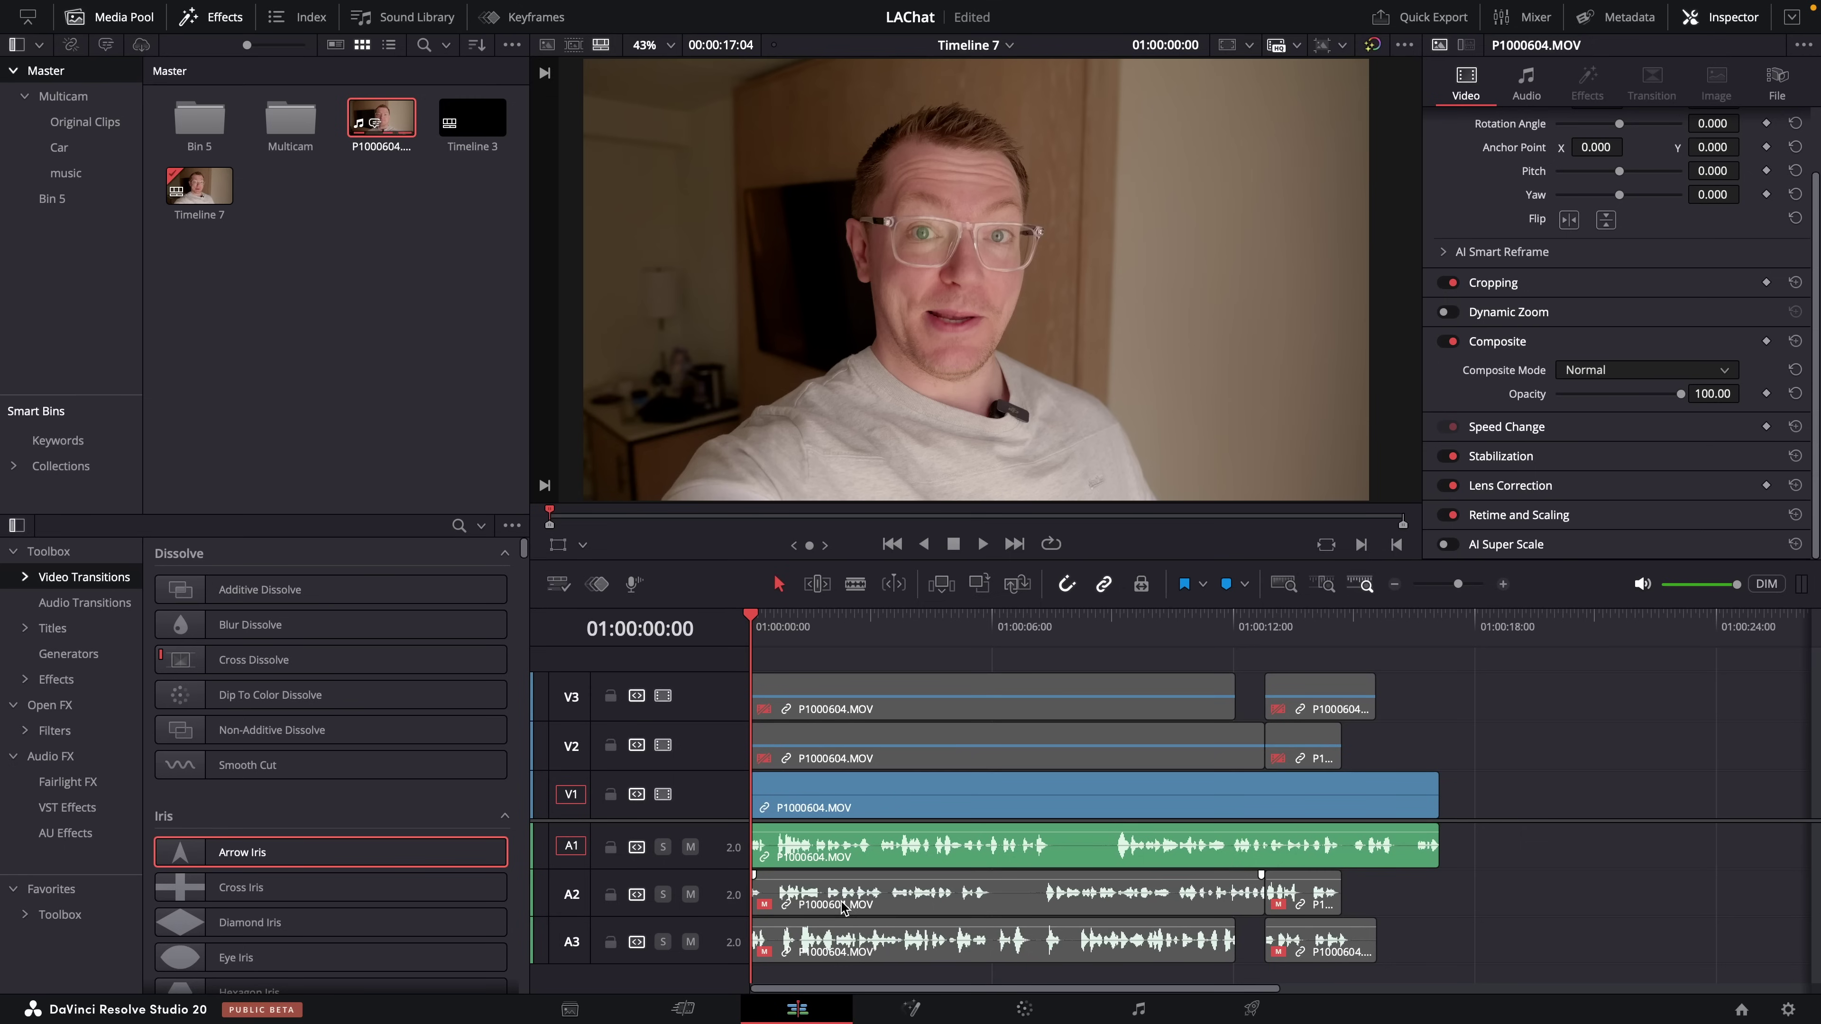
drag(813, 658, 1365, 758)
click(1428, 745)
click(834, 697)
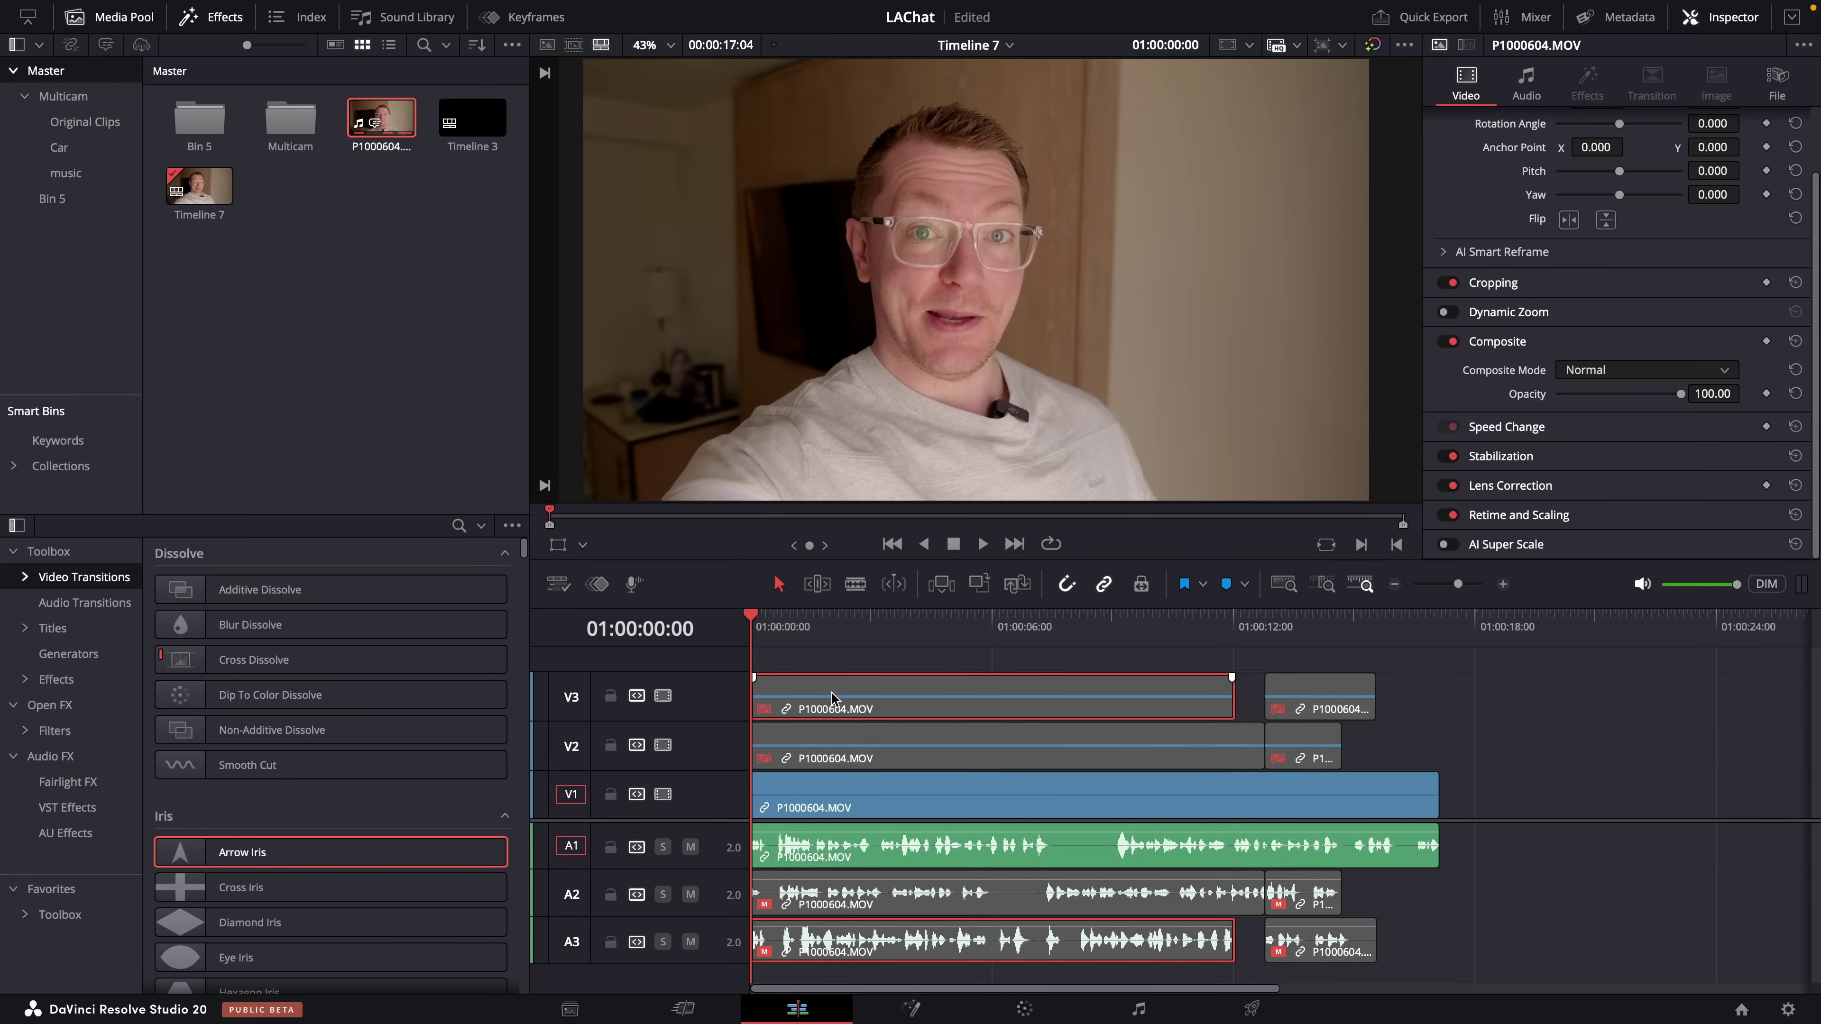
key(d)
click(841, 620)
- Delete all alternate takes on the tracks above V1 with their linked audio, play the remaining edit and save the project
drag(1462, 754, 853, 700)
key(BackSpace)
key(space)
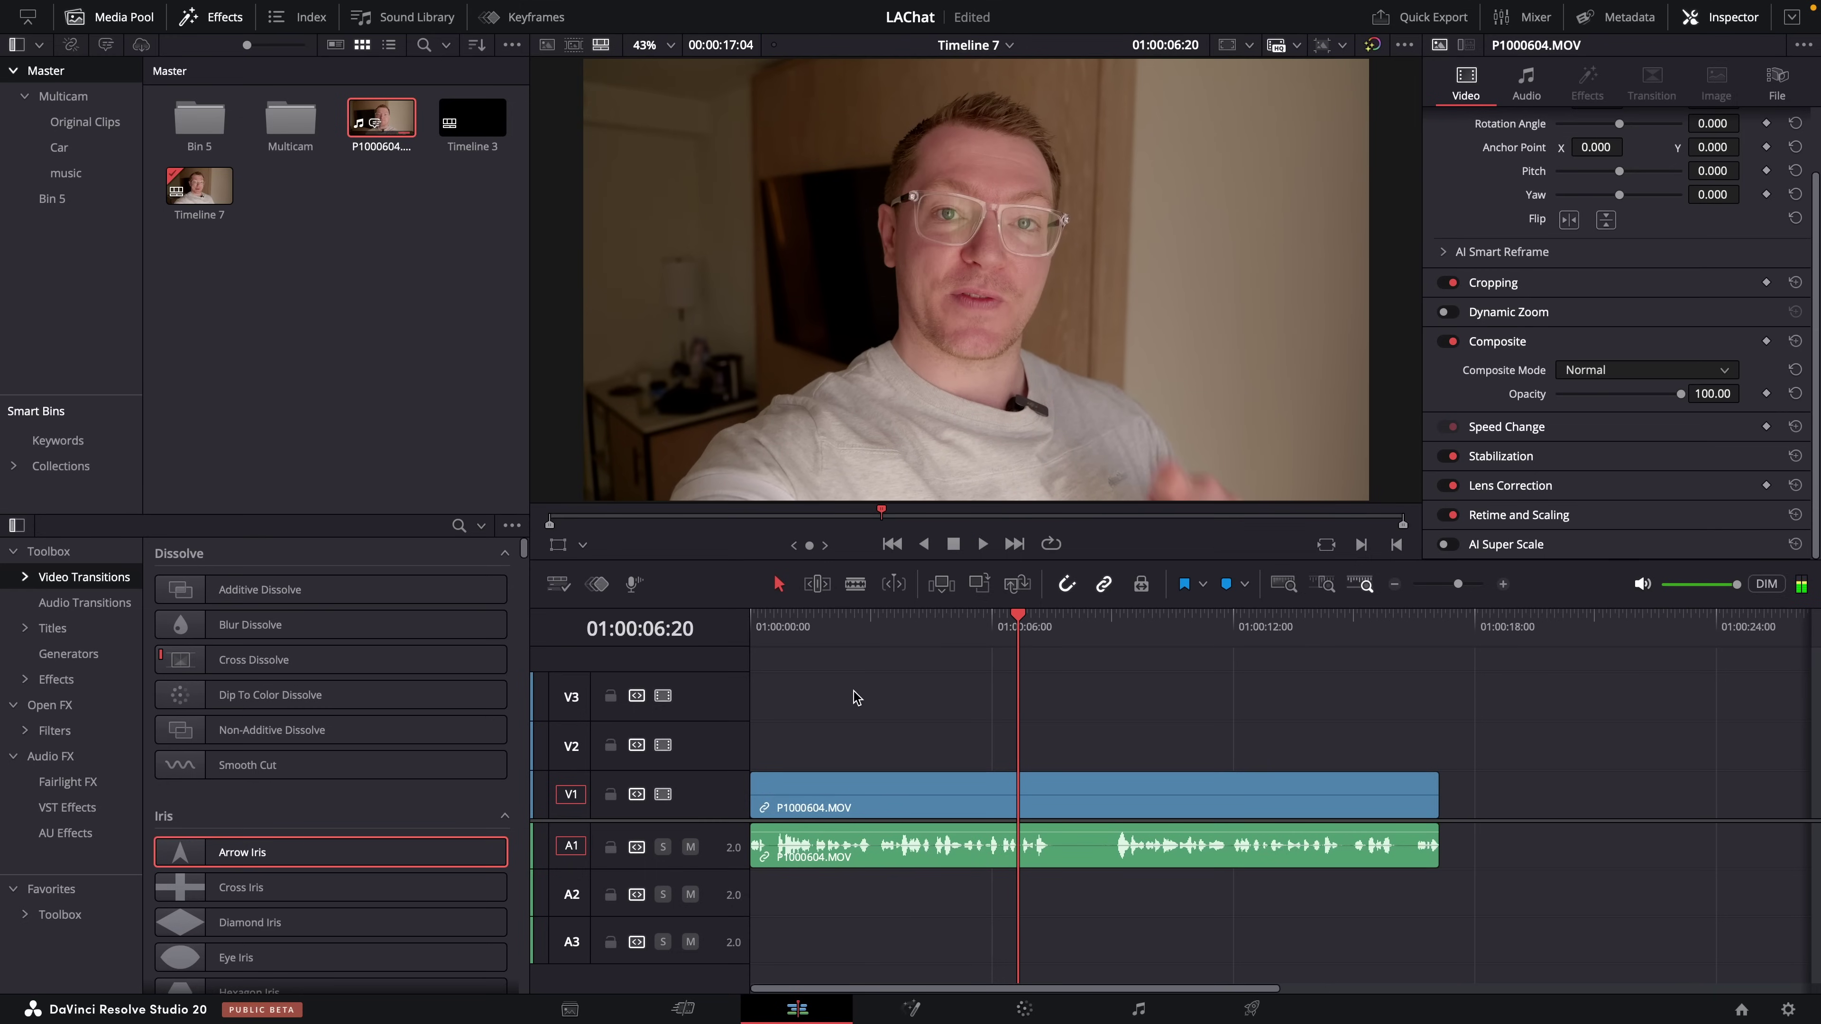
key(ctrl+s)
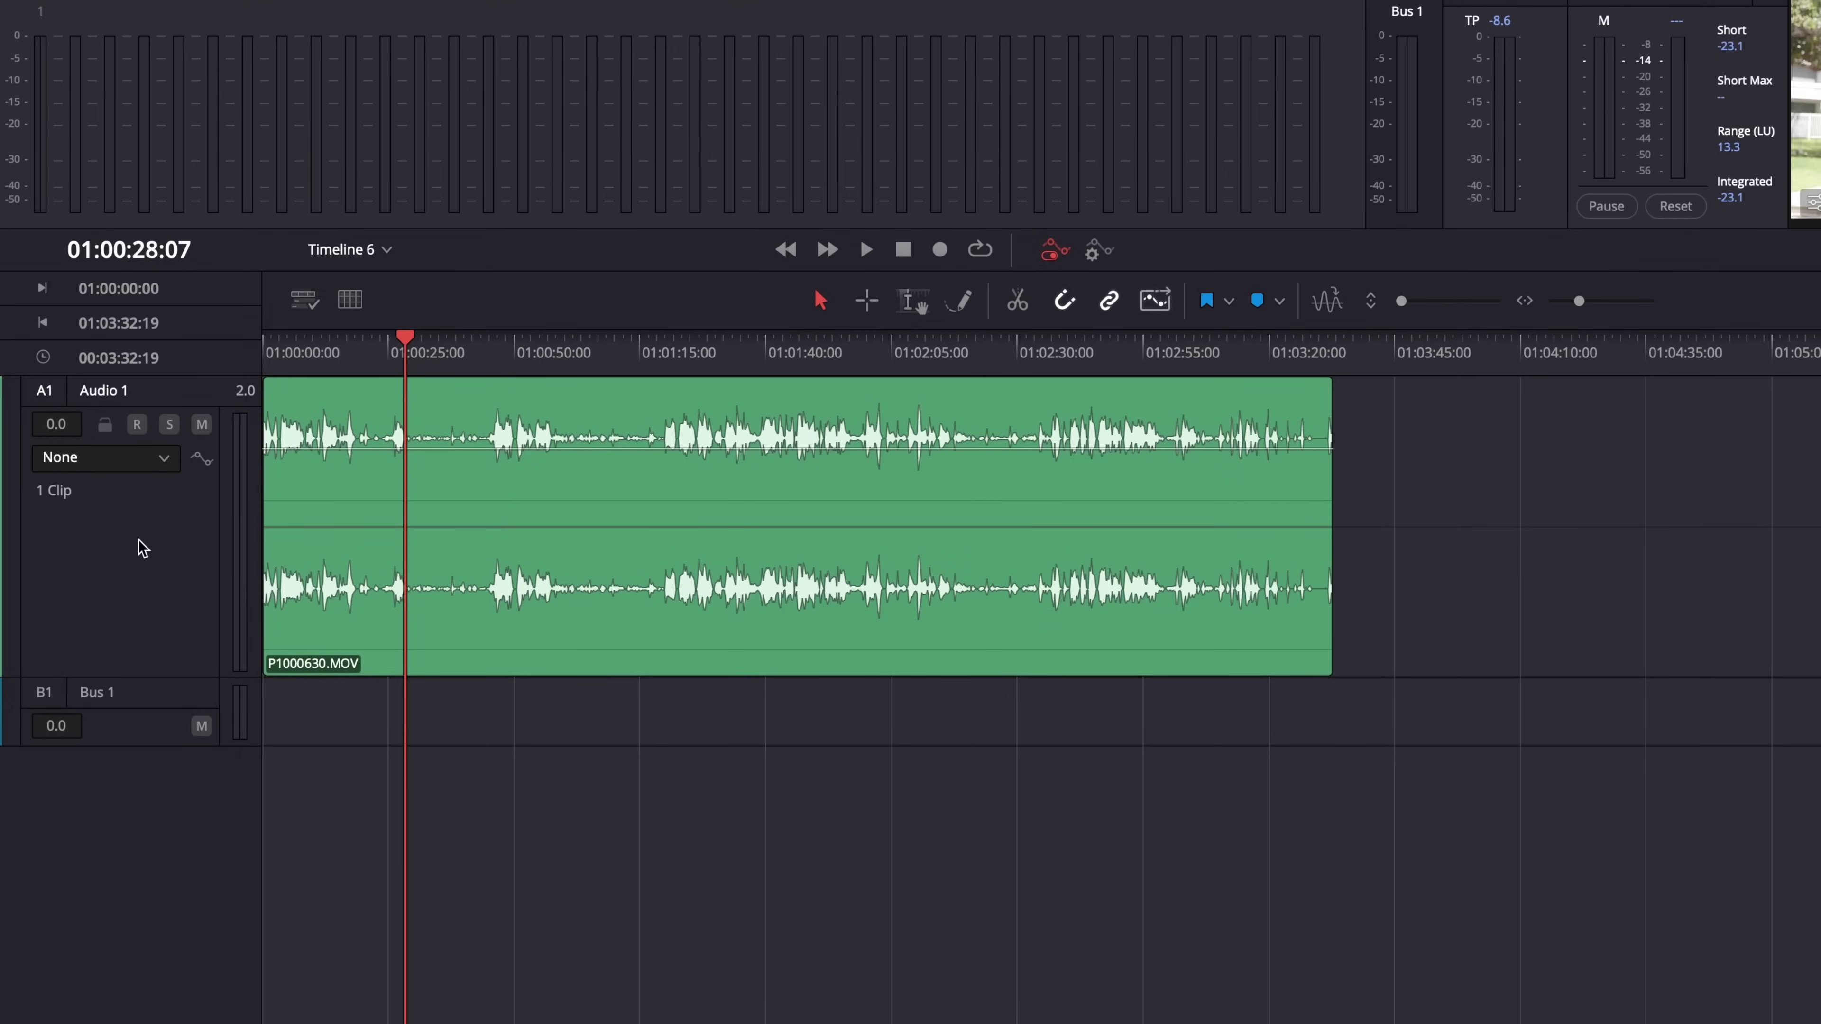
- Mark an In and Out range around the whole P1000630.MOV clip on track Audio 1
click(143, 546)
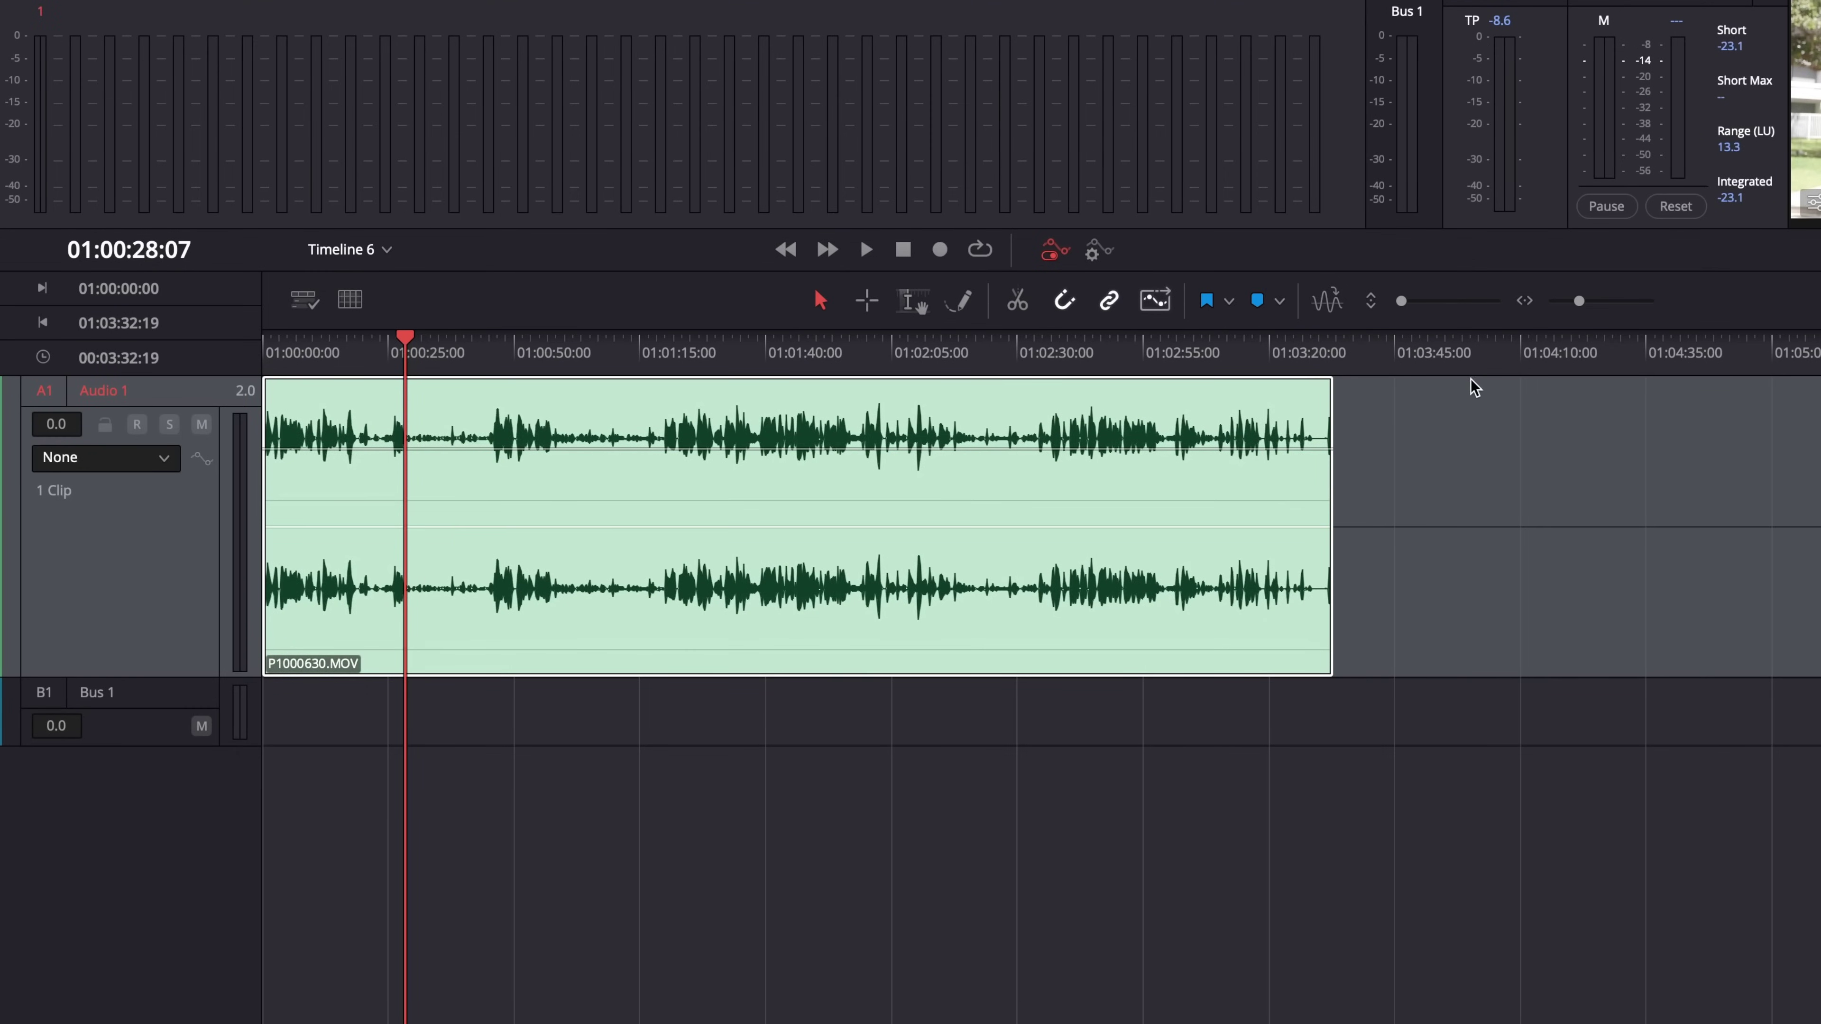
click(1331, 363)
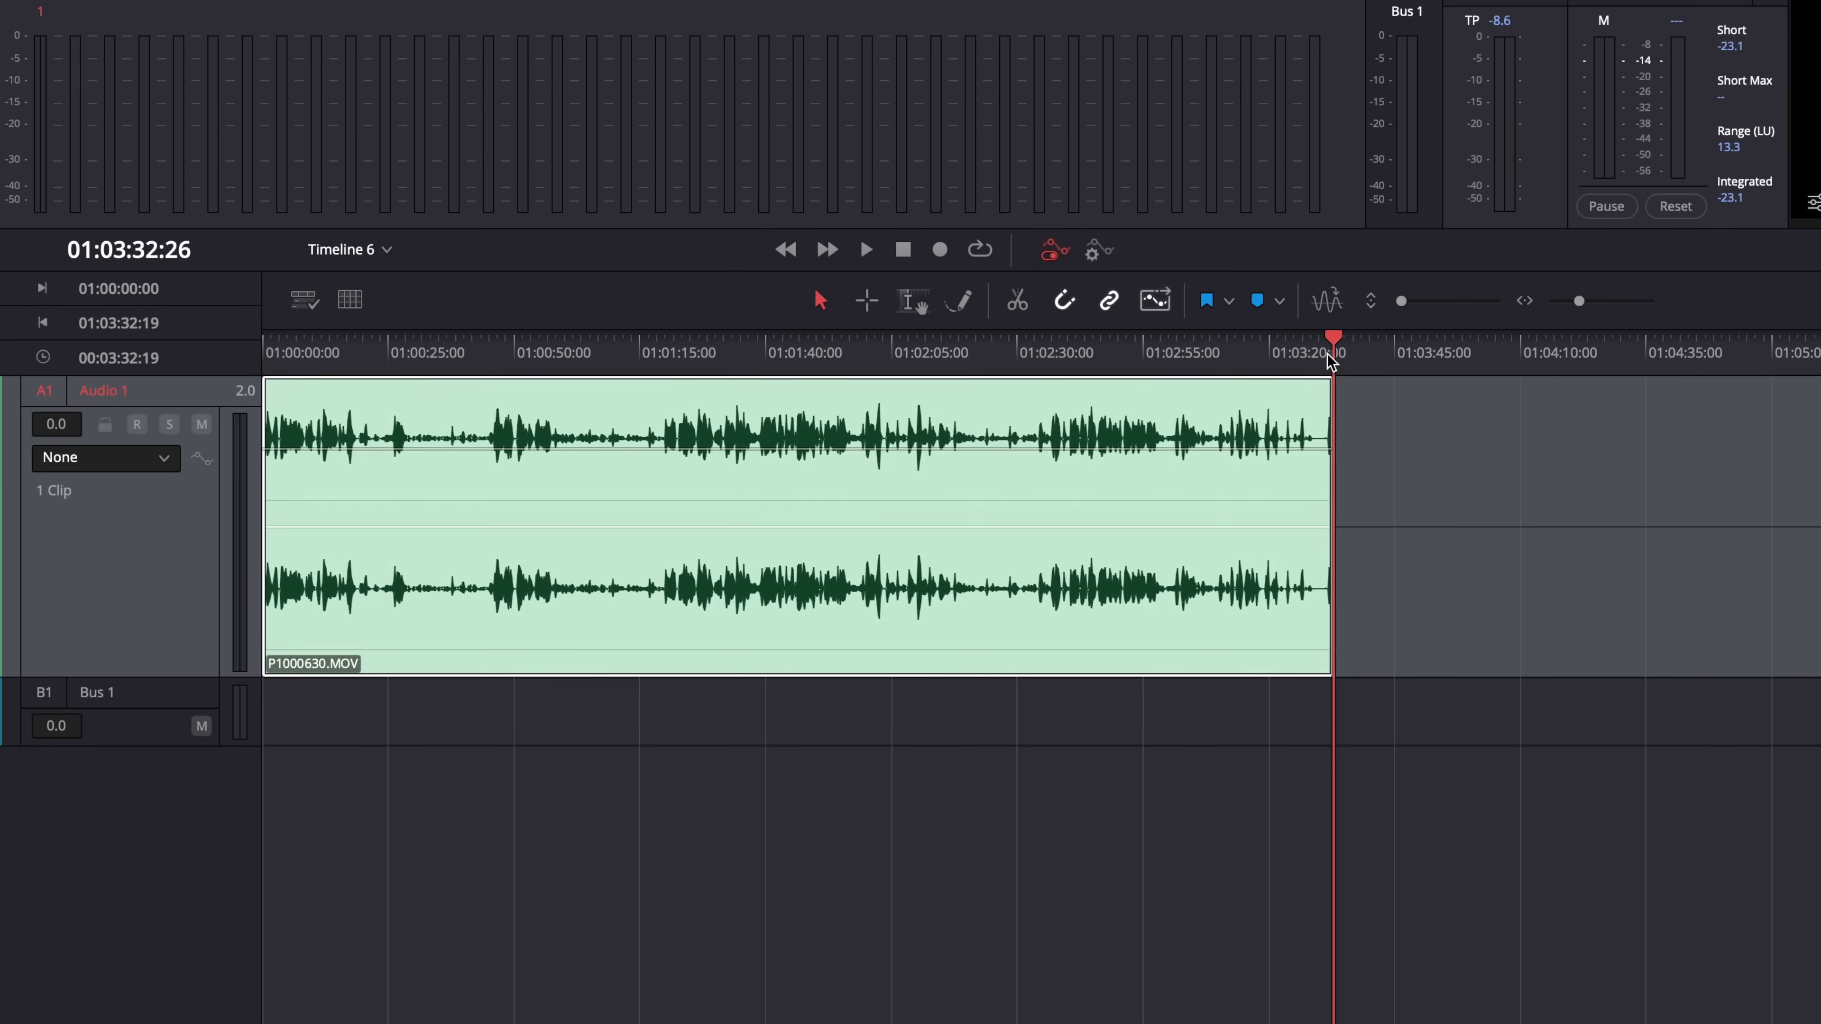
key(x)
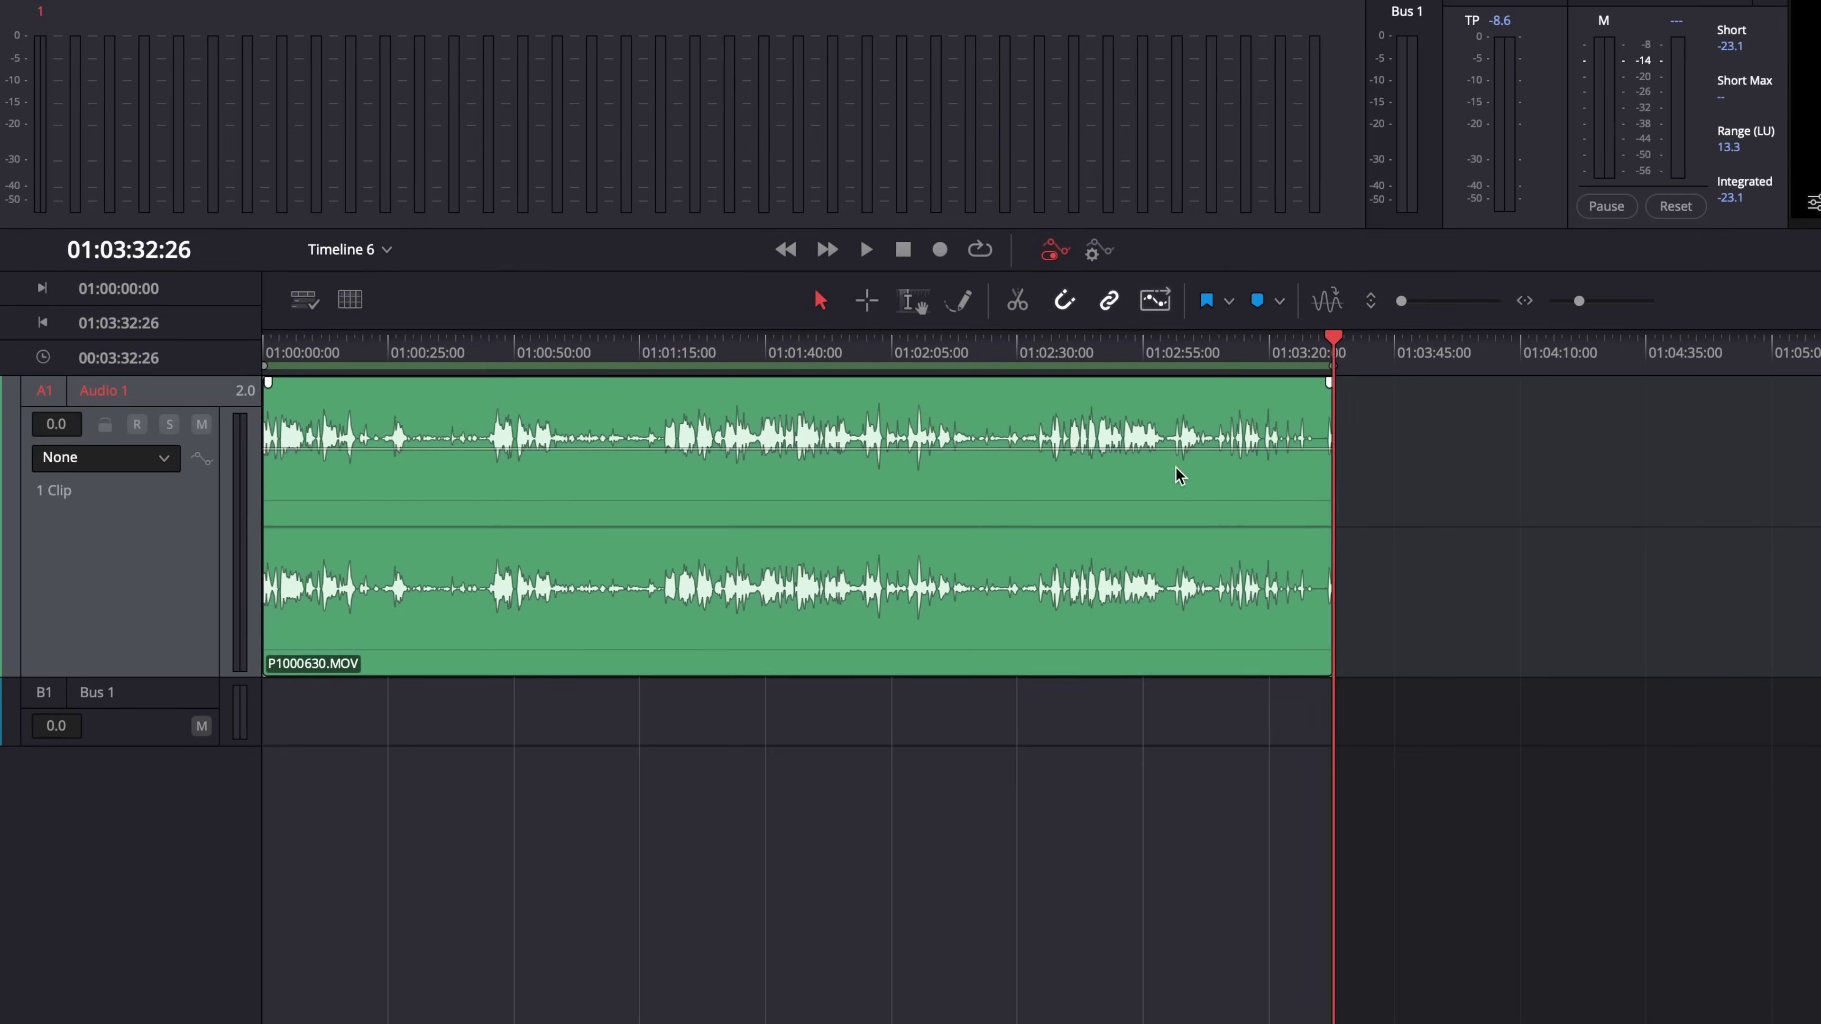
- Remove silence from P1000630.MOV with threshold -20.8 dB, pre head 1107 ms, post tail 489 ms and minimum to strip 1294 ms
right_click(742, 493)
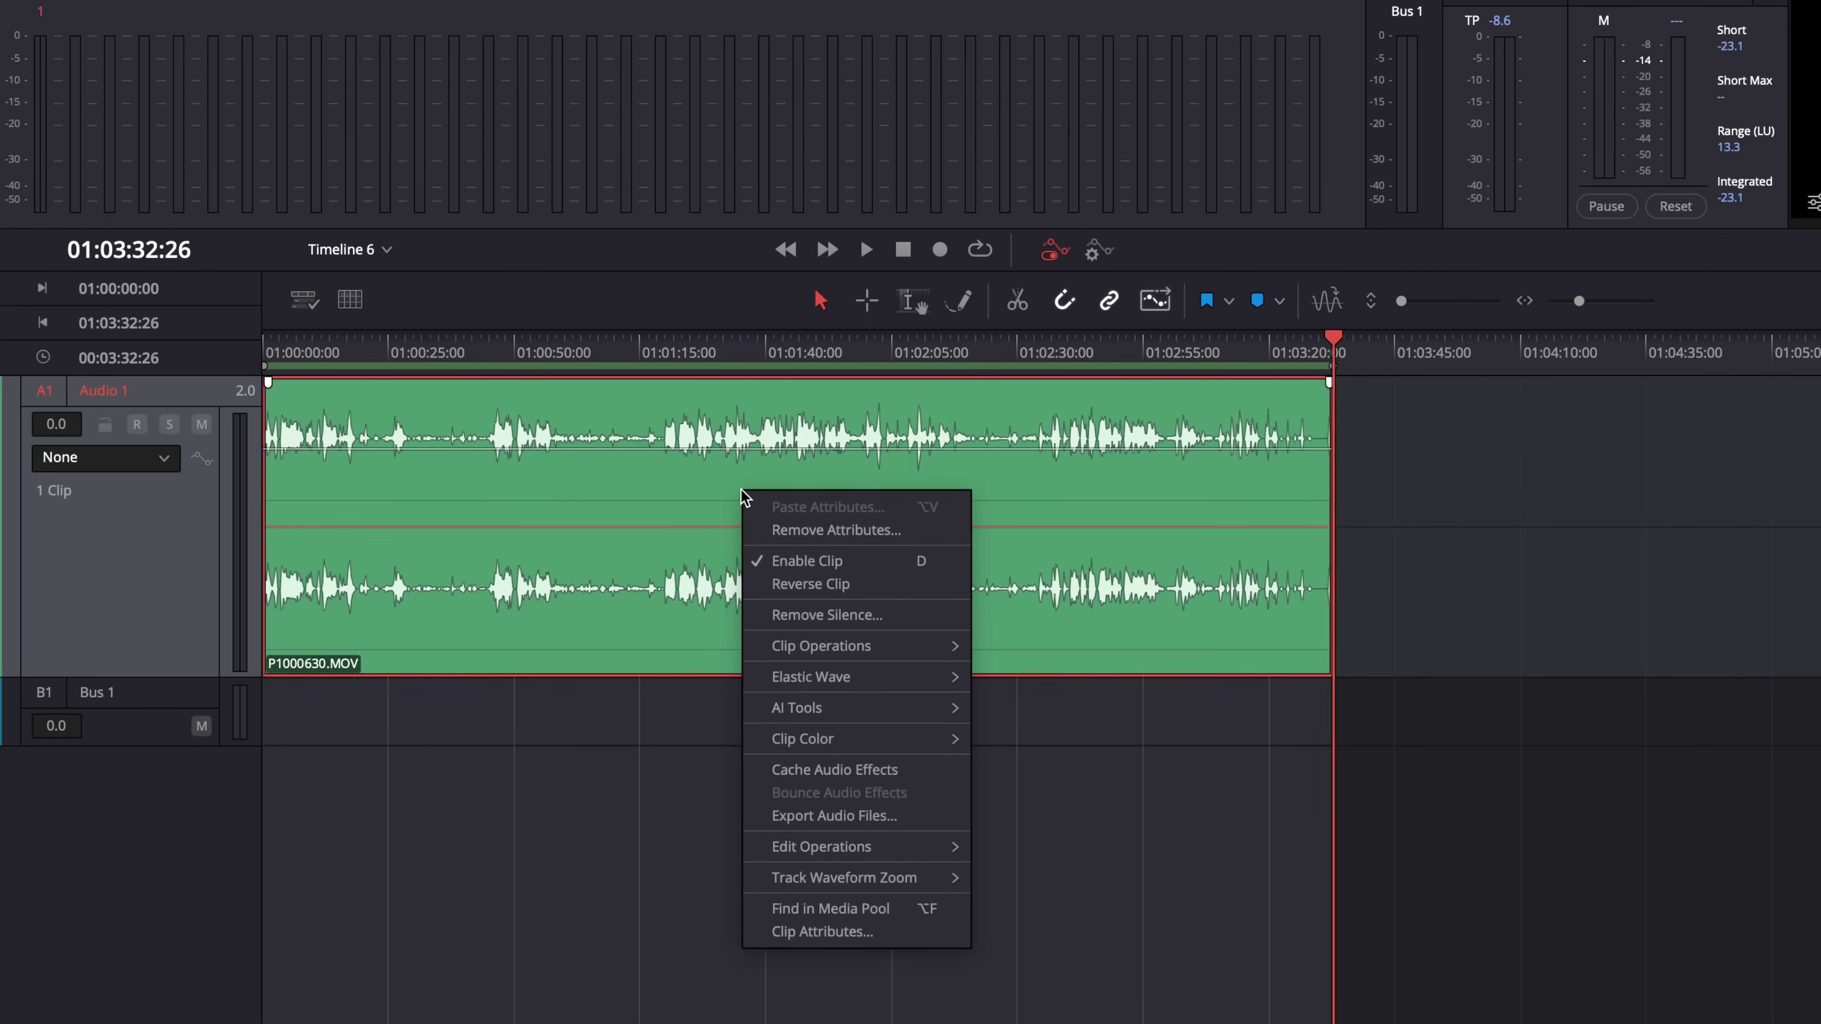
click(817, 621)
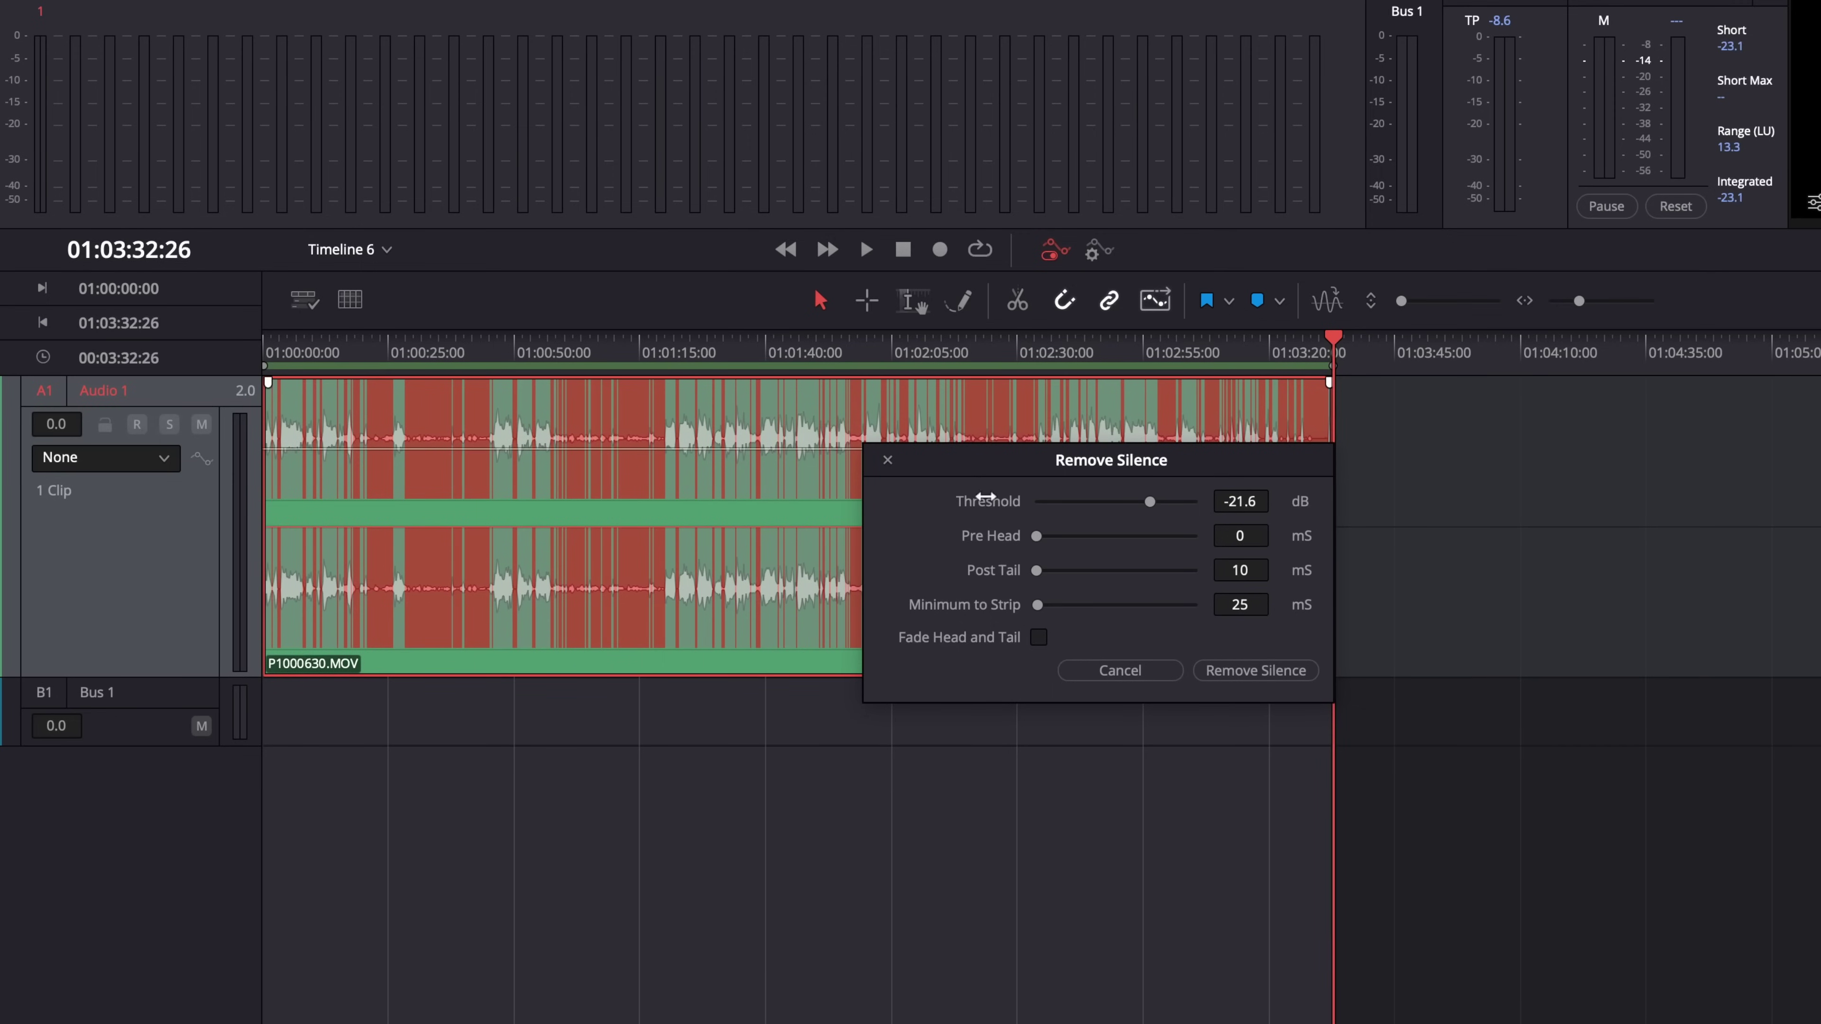
mouse_move(1152, 502)
mouse_down()
mouse_move(1118, 504)
mouse_move(1153, 511)
mouse_up()
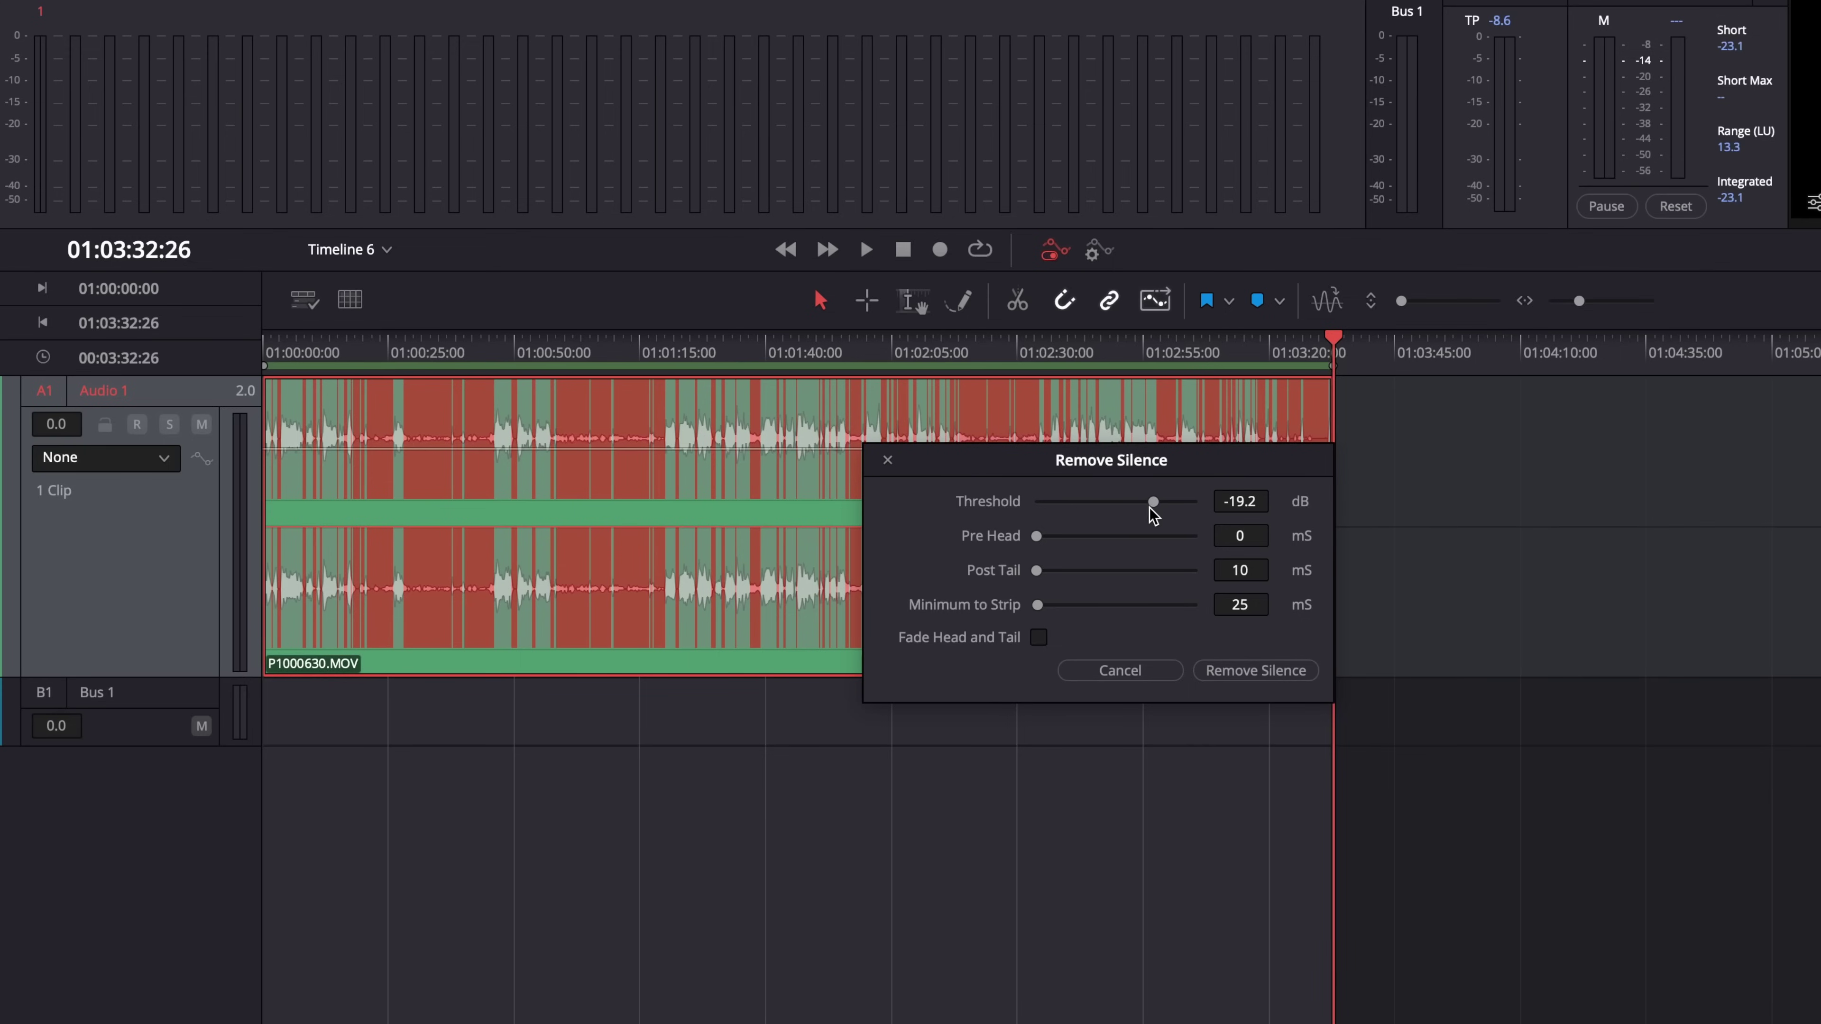
drag(1039, 536, 1141, 624)
drag(1153, 502, 1150, 504)
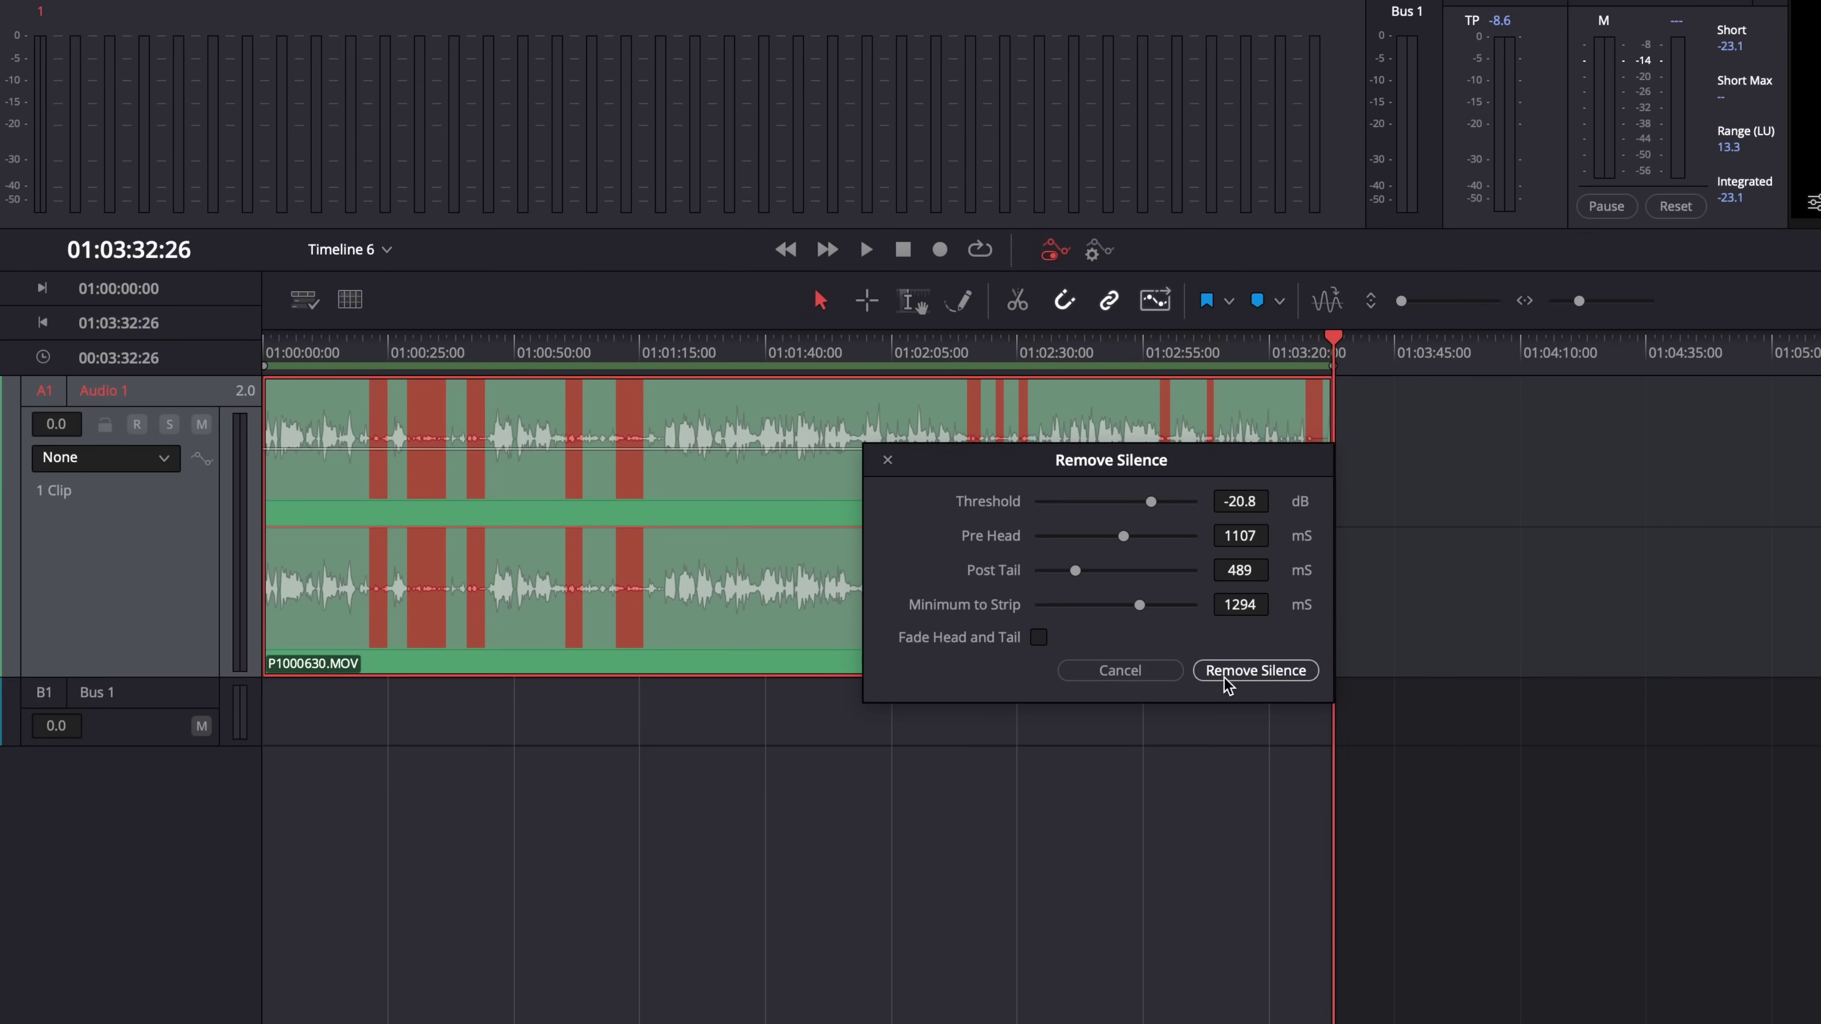
click(1249, 671)
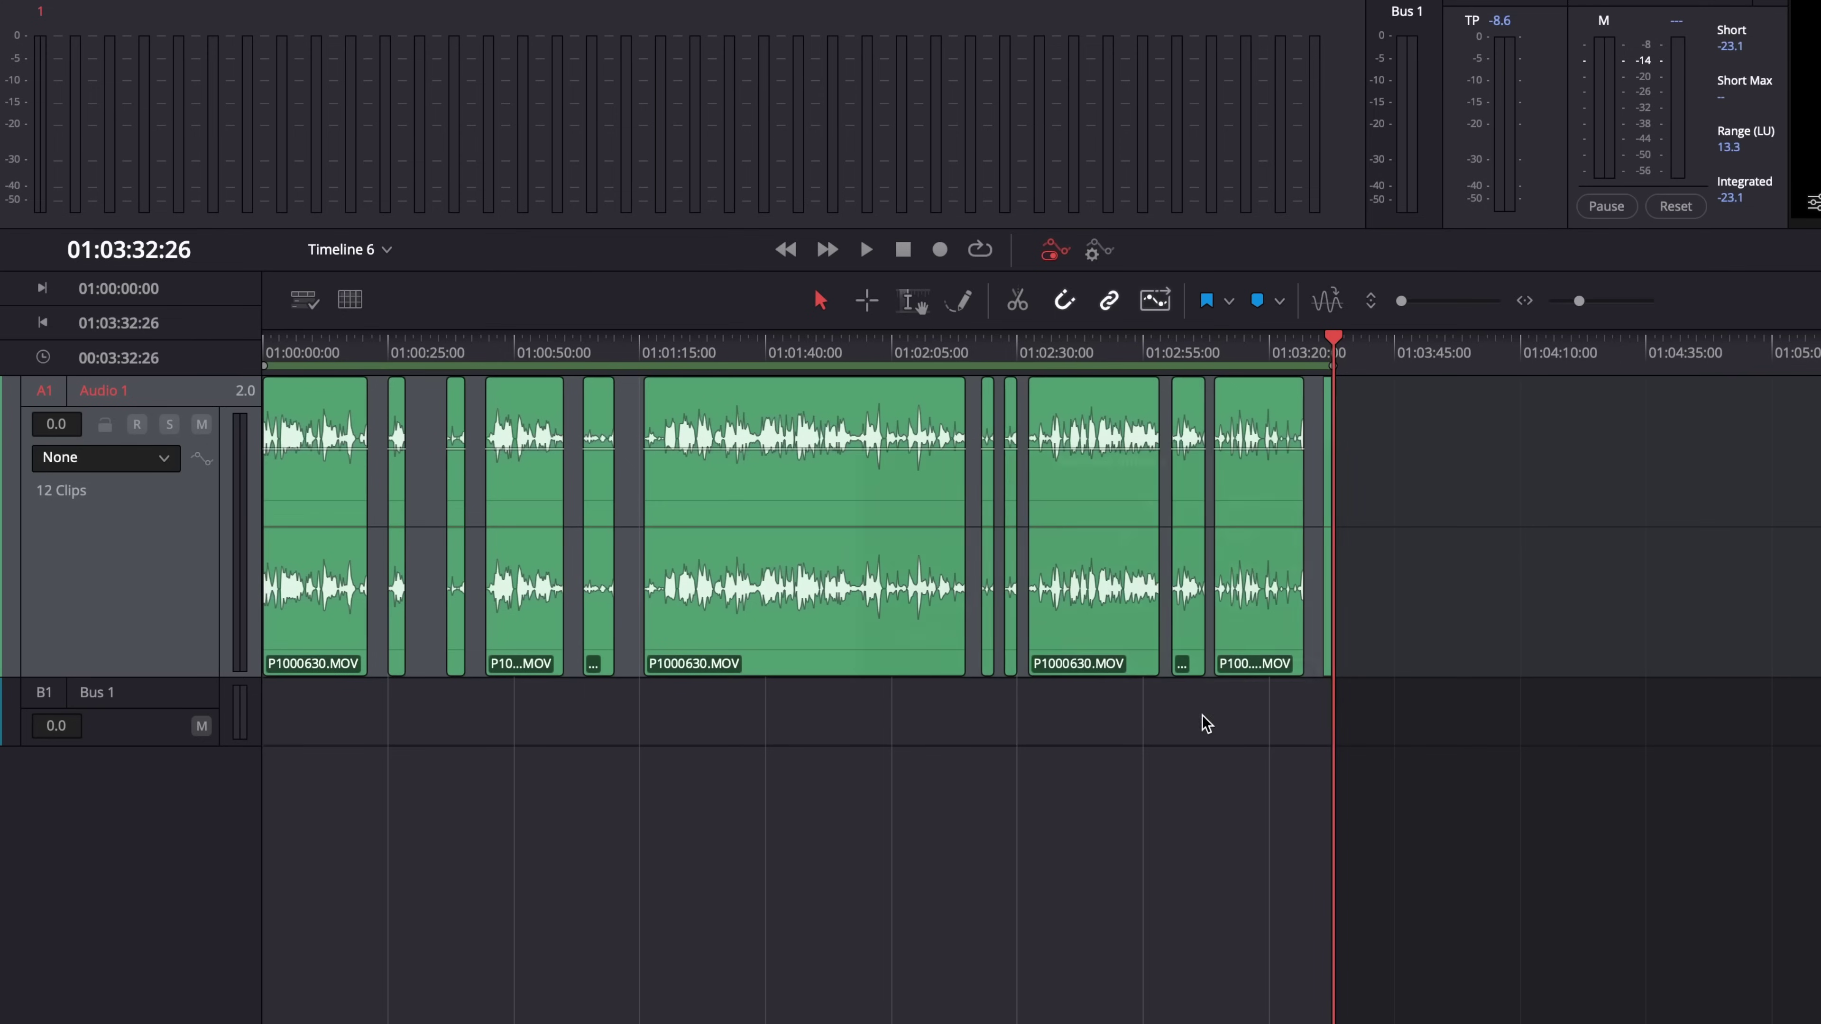
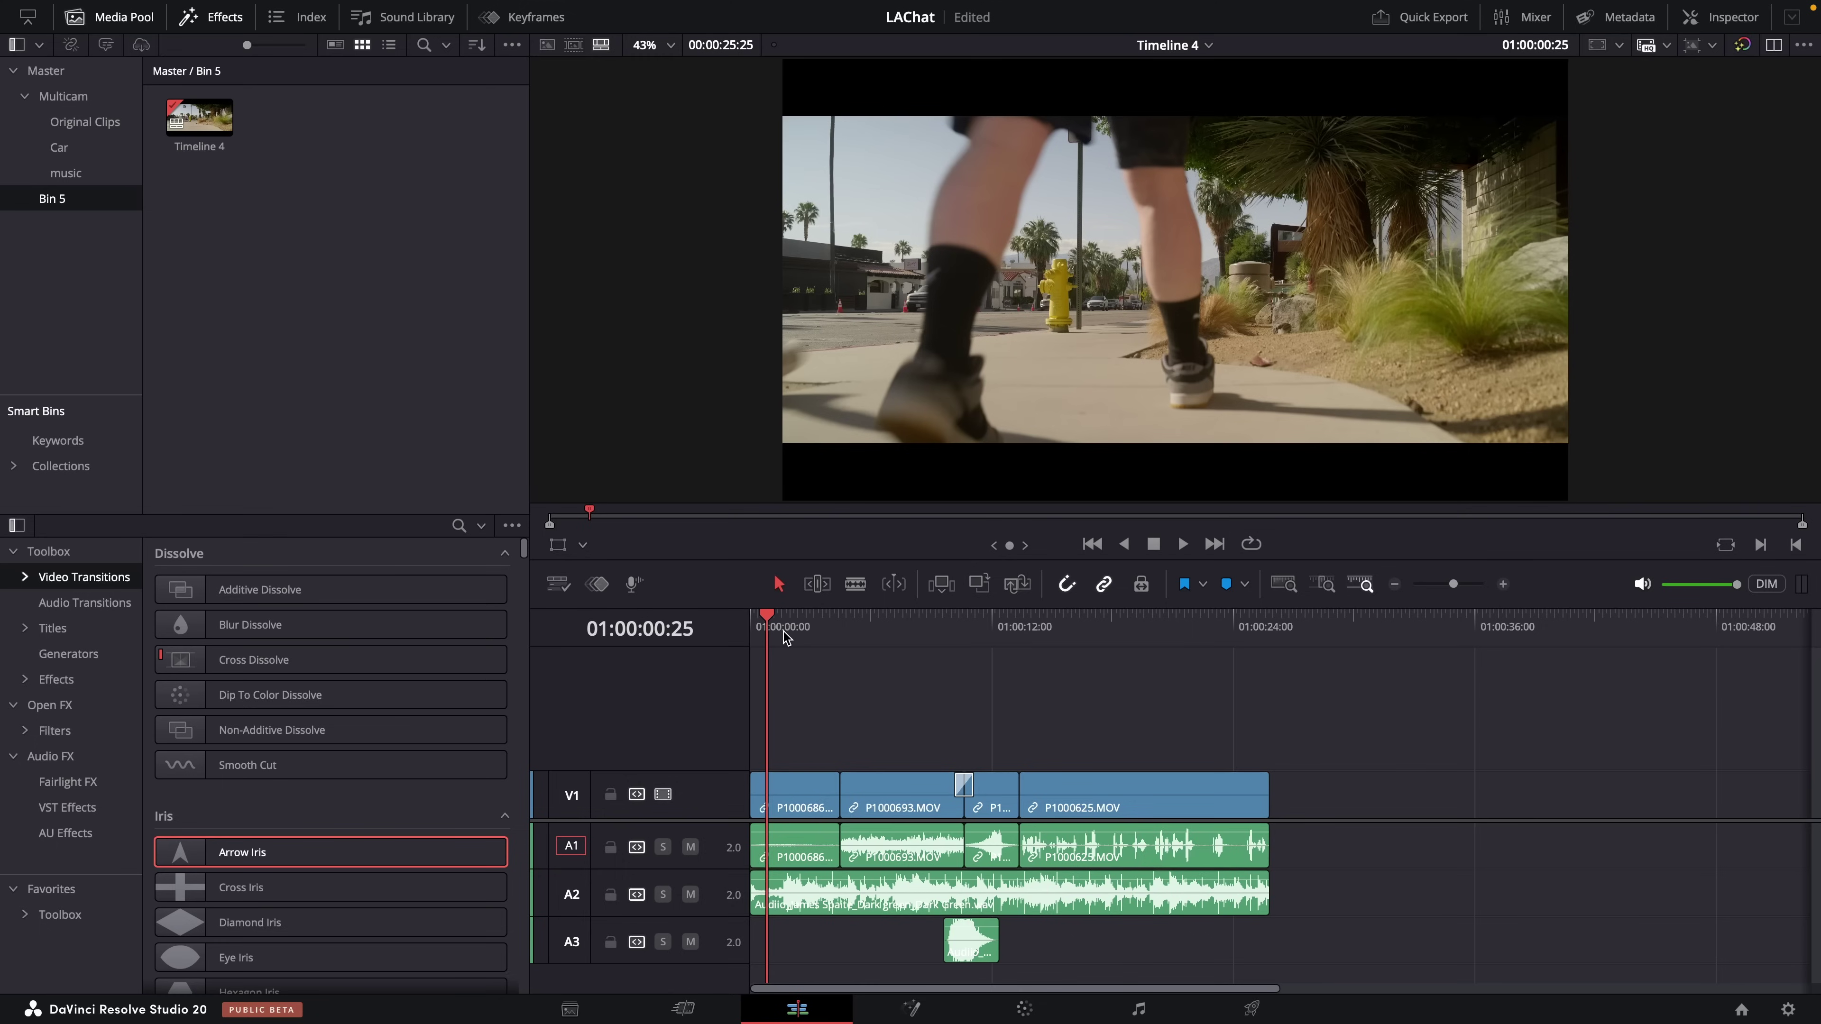
- Skim through Timeline 4 to 01:00:14:14 and select the music clip on track A2
drag(843, 637, 860, 637)
click(884, 868)
click(979, 660)
drag(979, 634, 1065, 631)
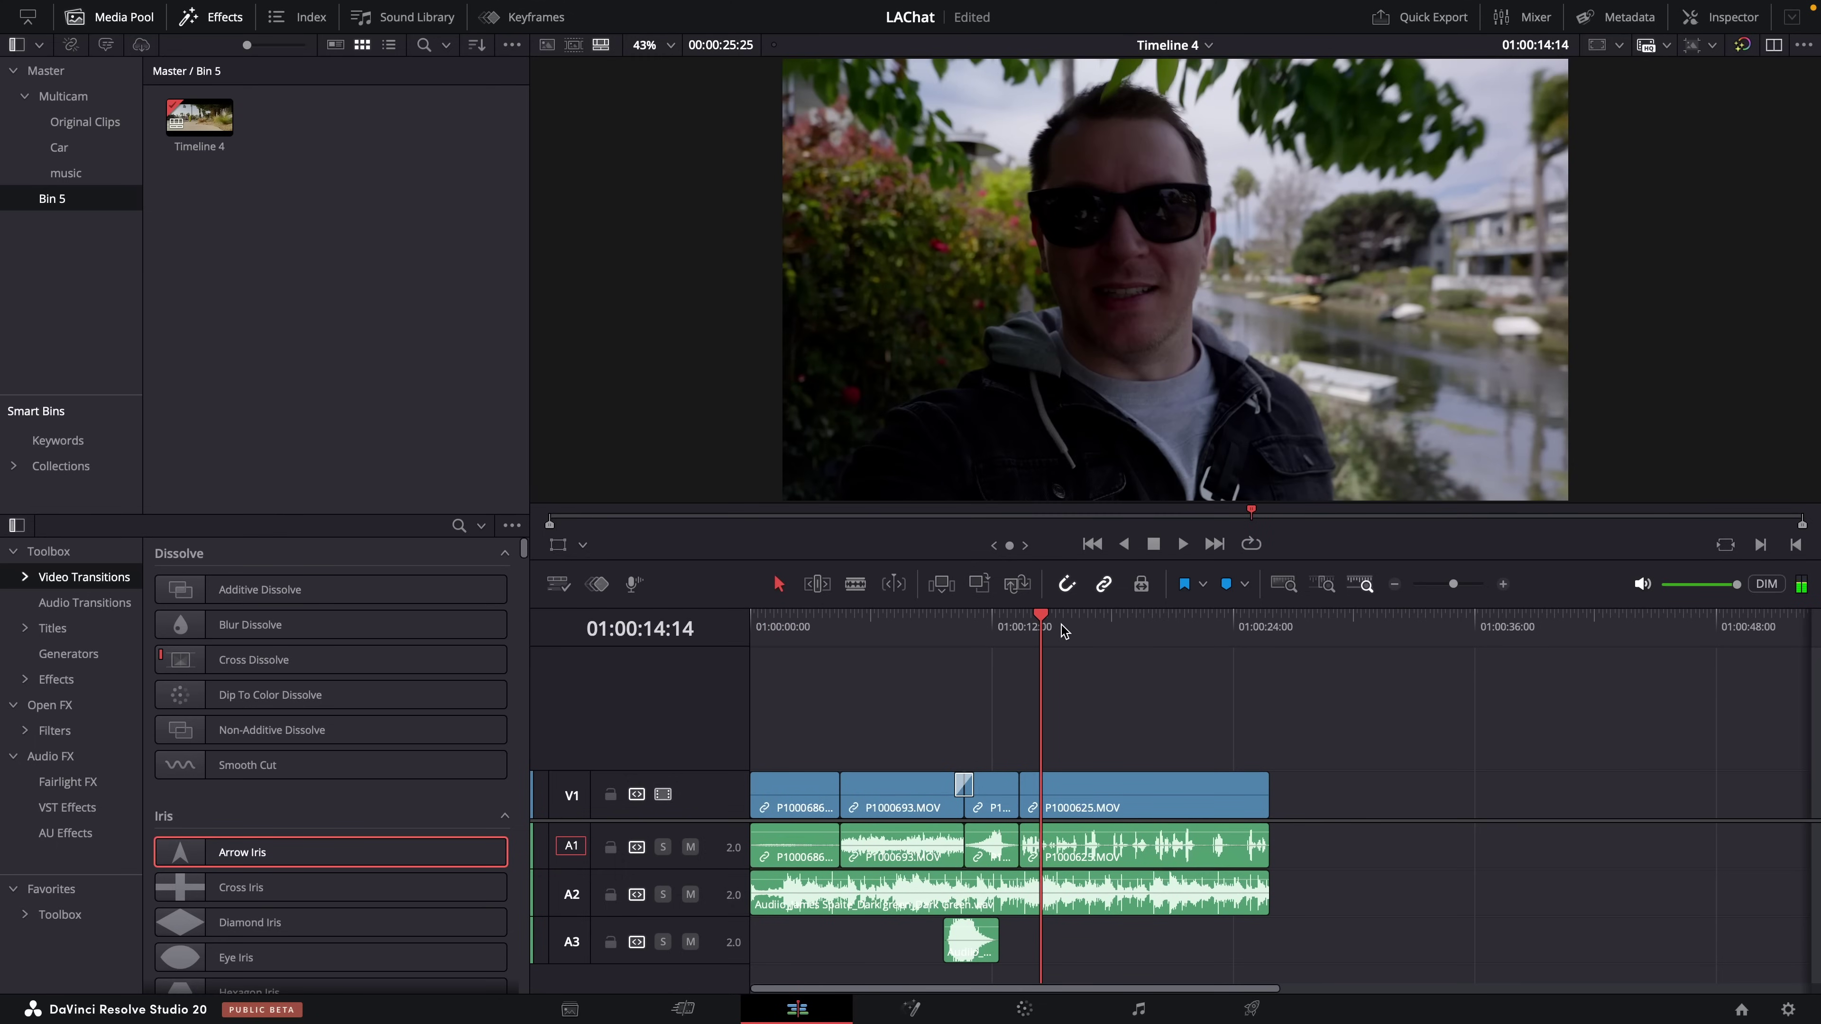
click(962, 908)
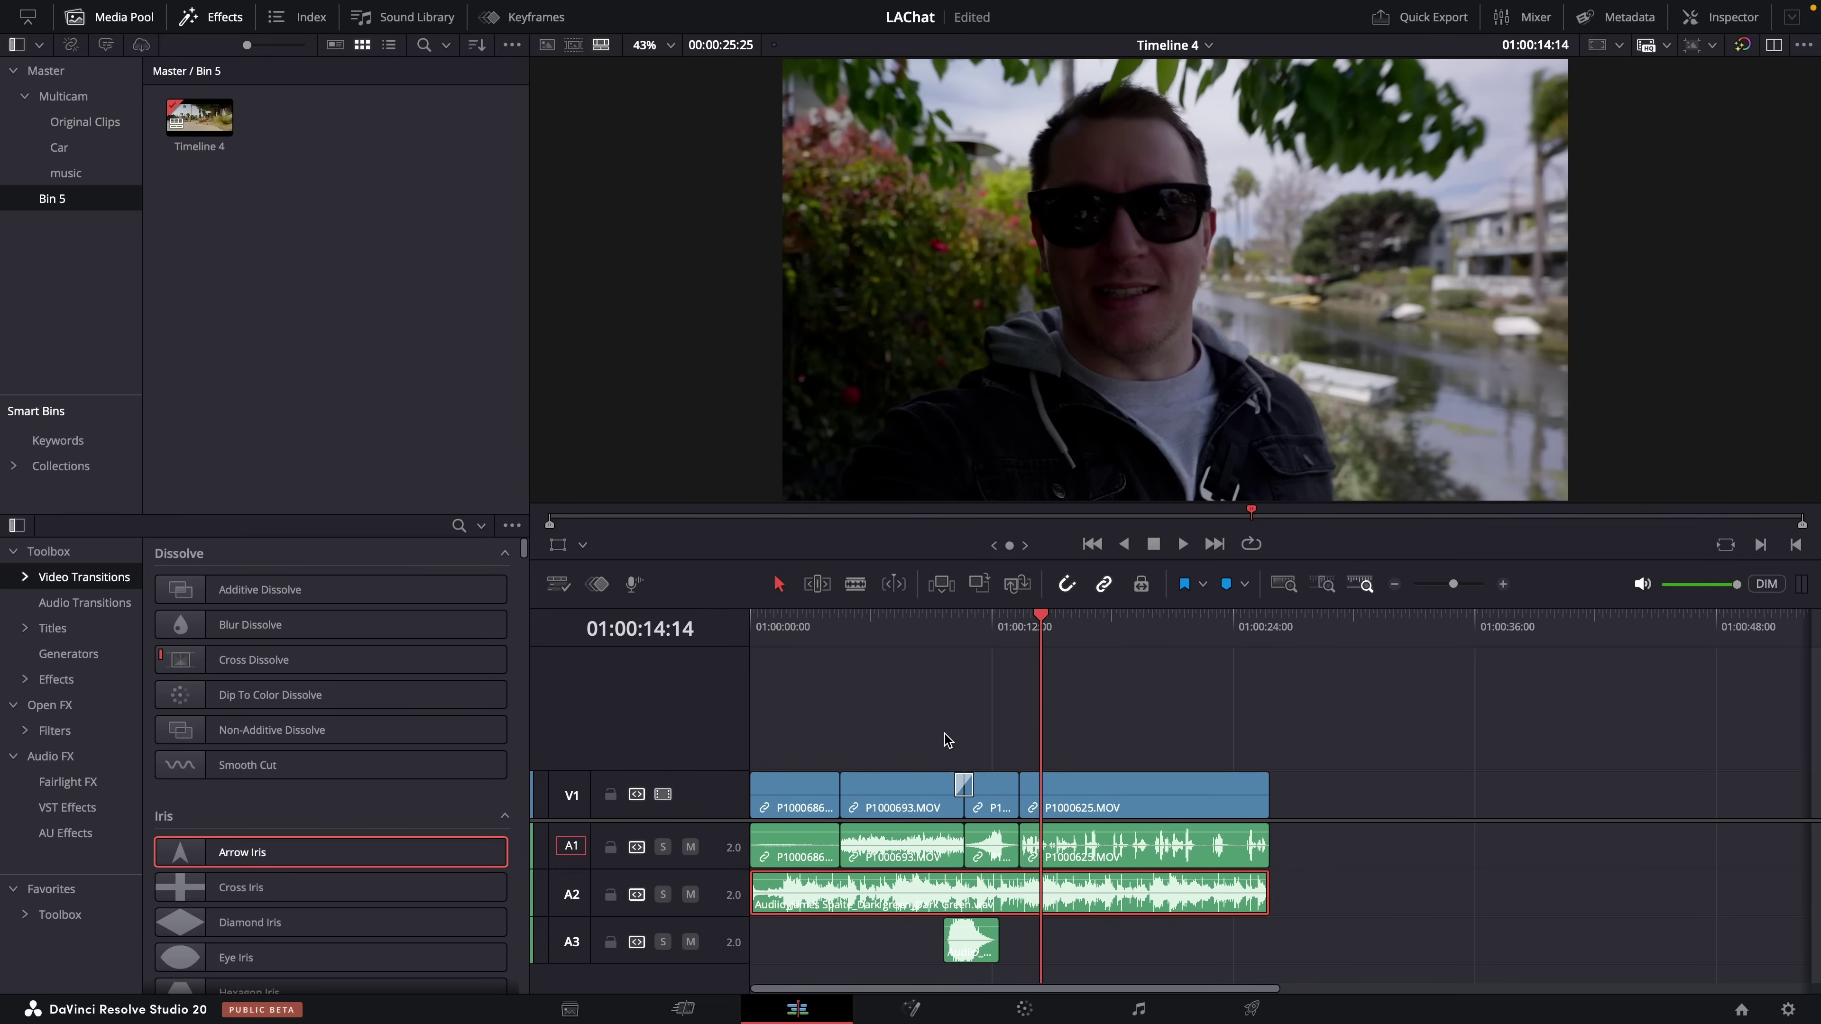
- Duplicate Timeline 4 in Bin 5 as a backup copy
click(973, 735)
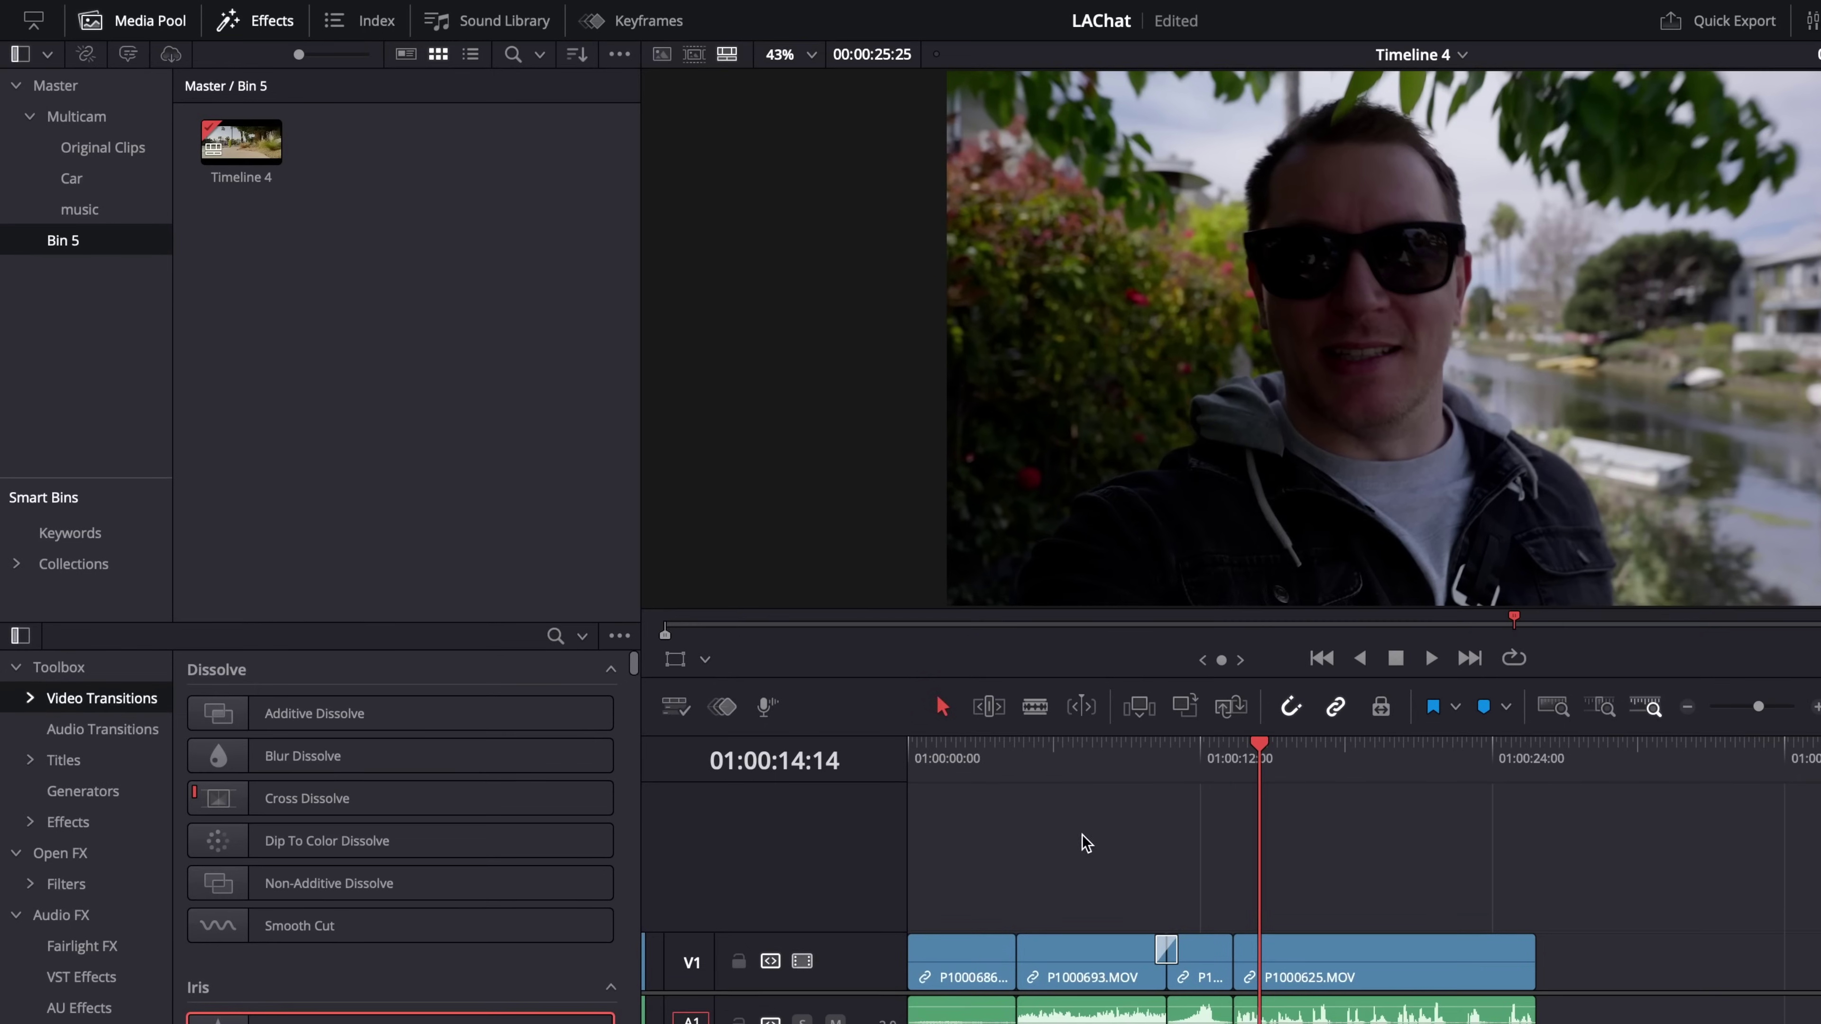
right_click(231, 147)
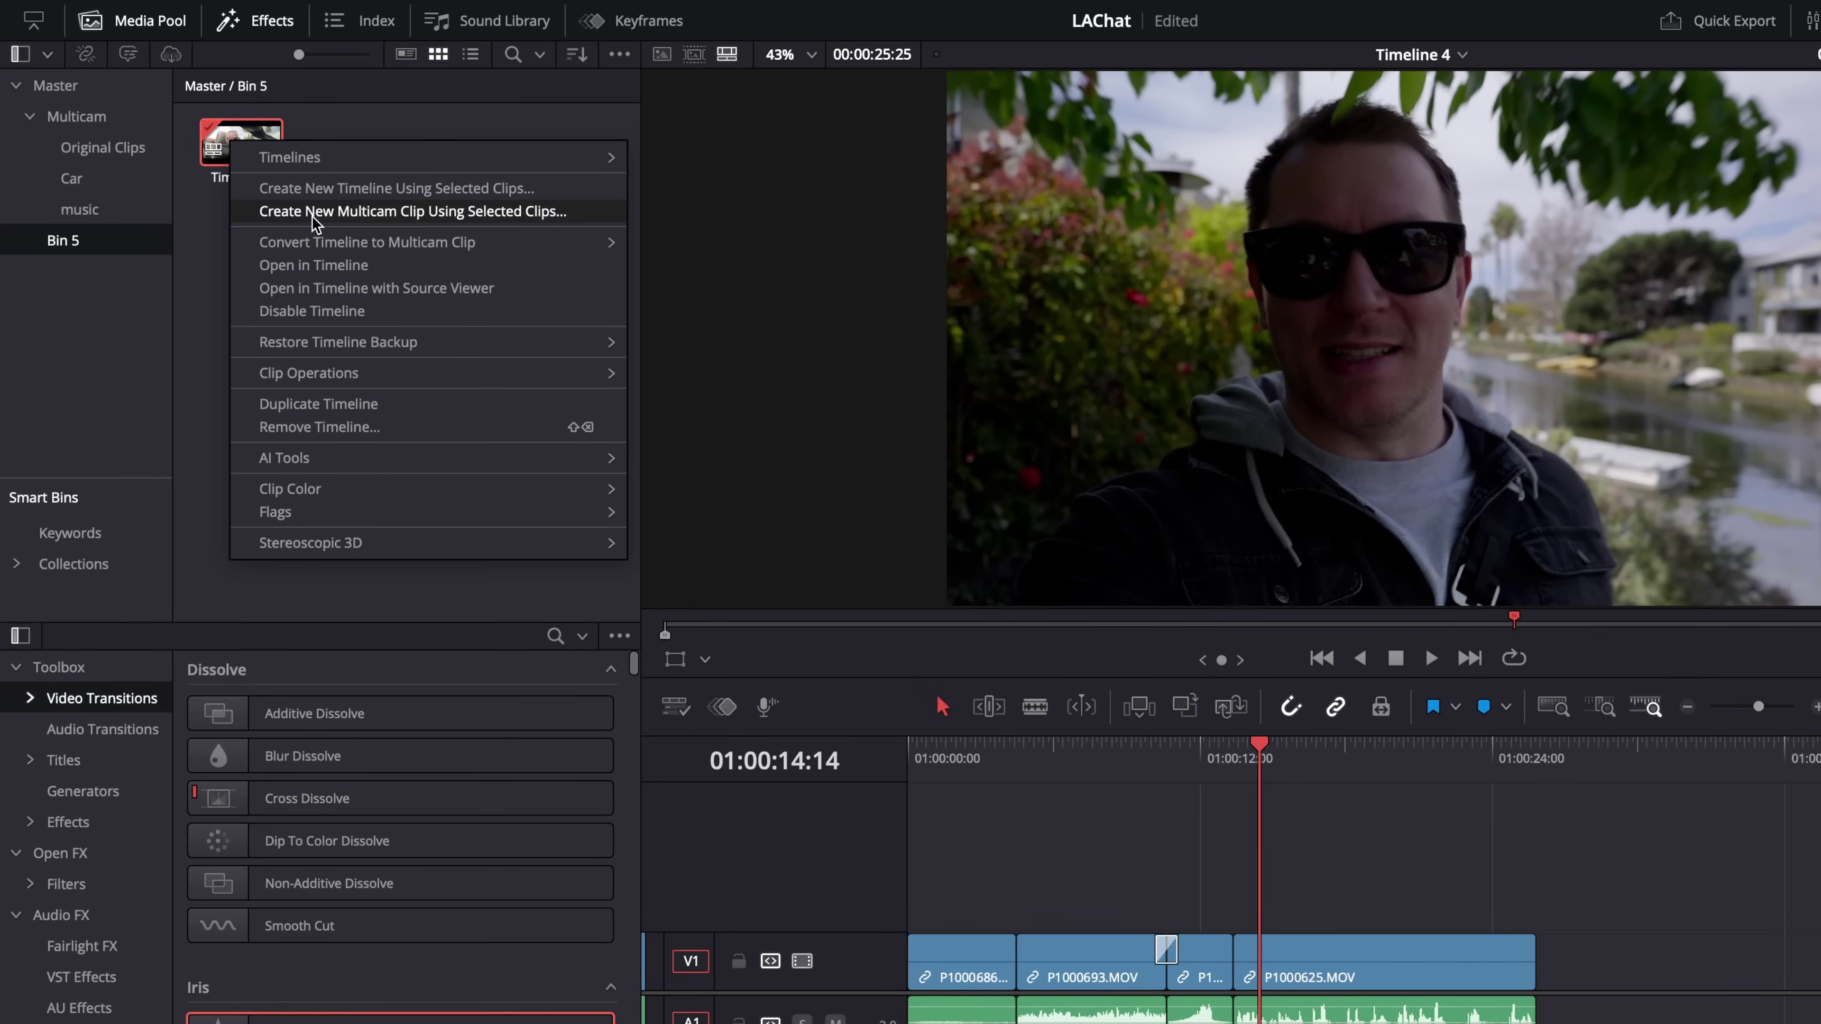
click(331, 406)
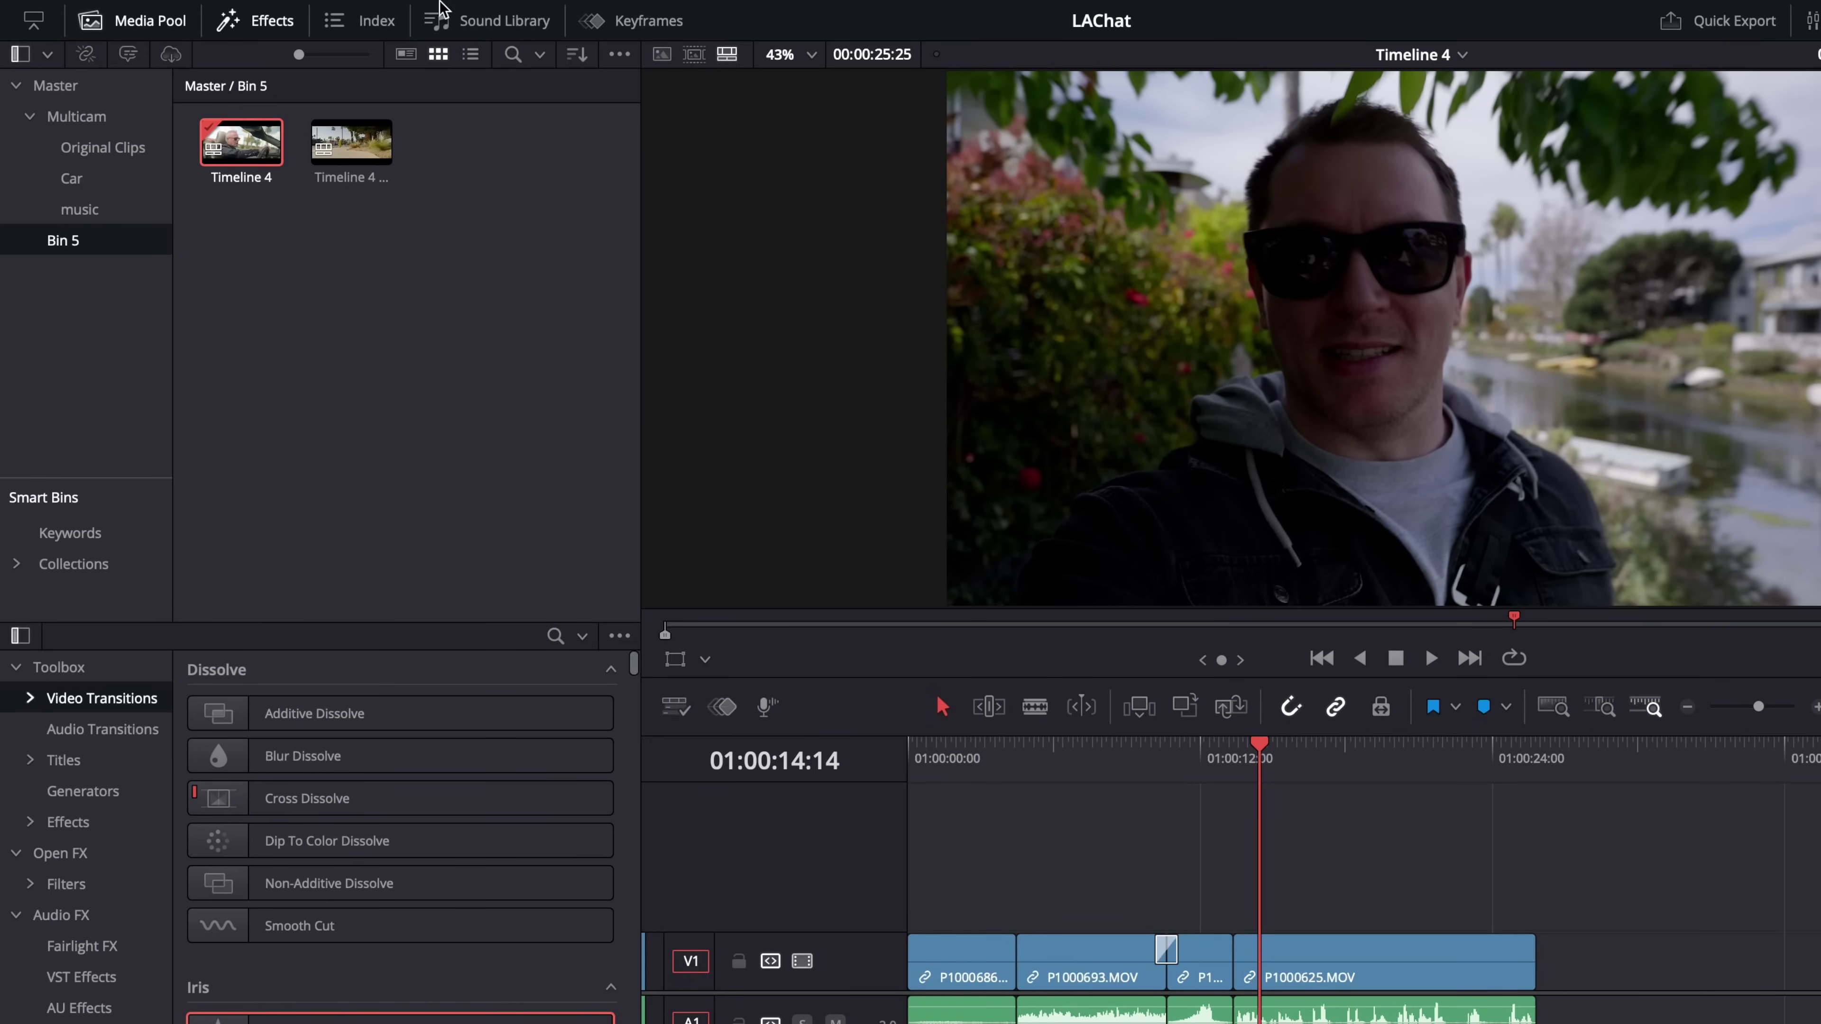
- Auto mix Timeline 4 with the AI Audio Assistant using the YouTube delivery standard
mouse_move(438, 3)
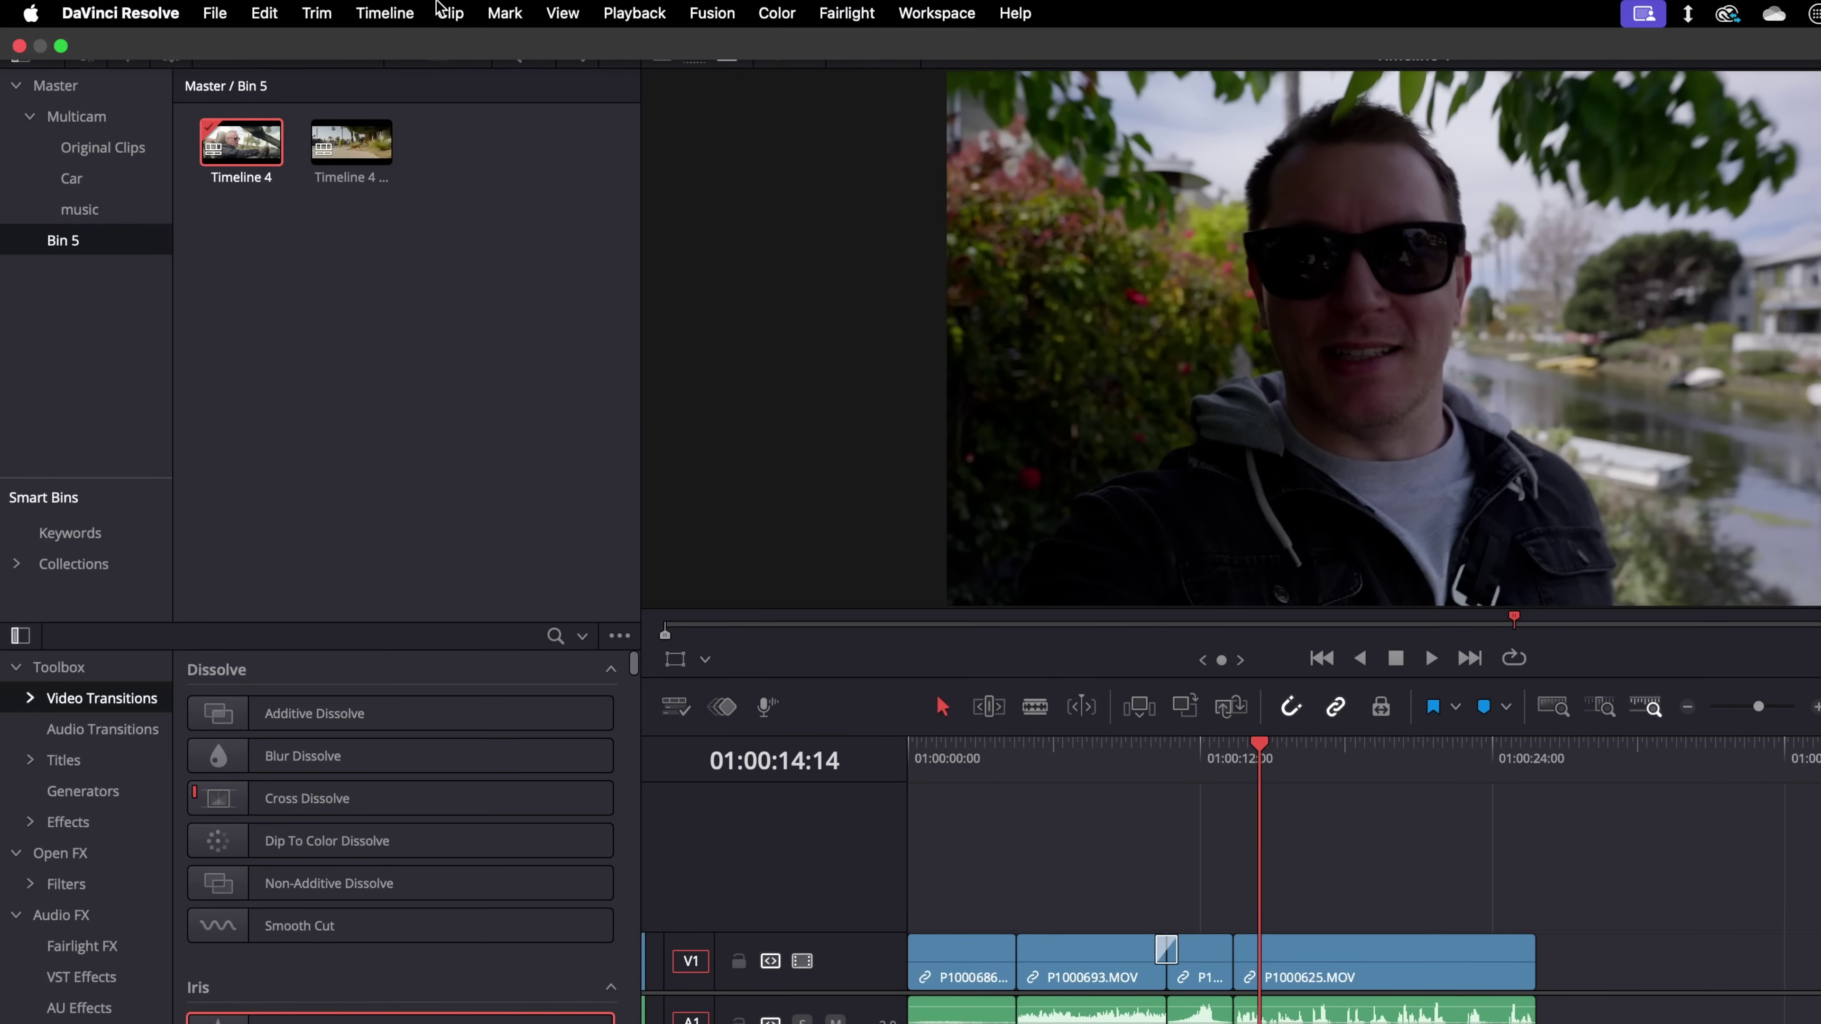
click(385, 14)
mouse_move(500, 293)
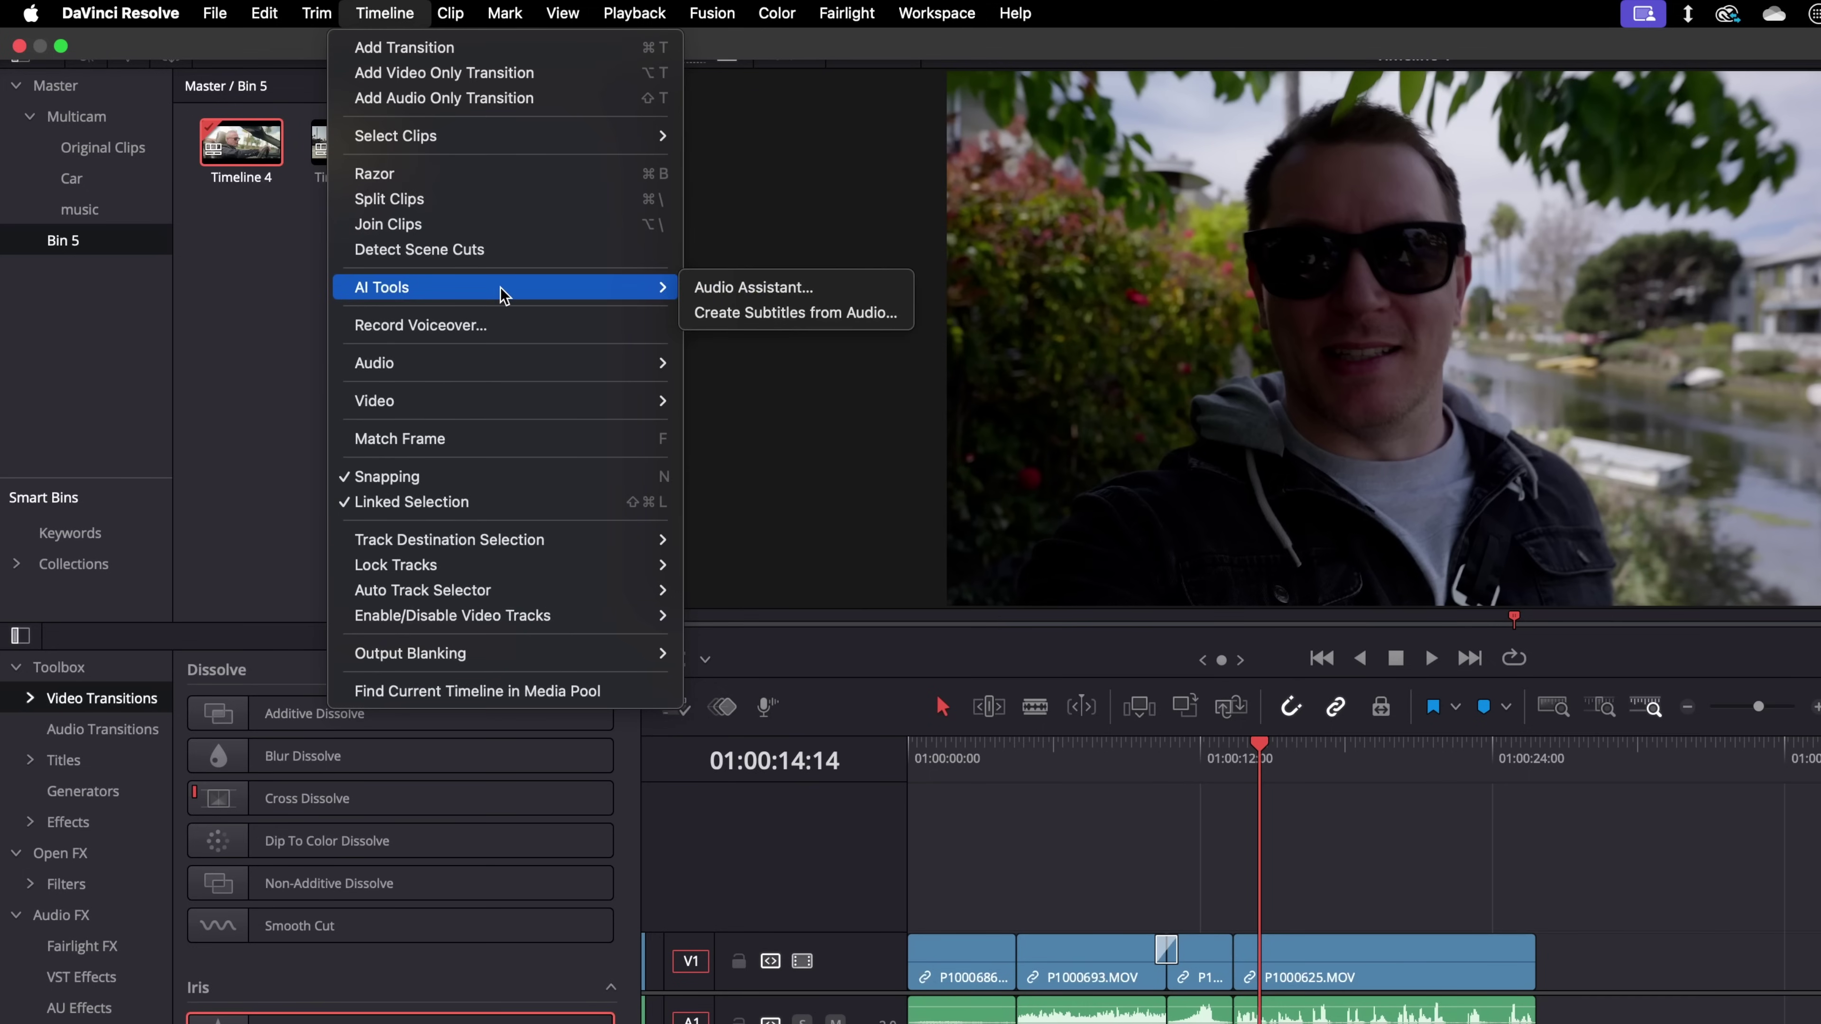
click(764, 289)
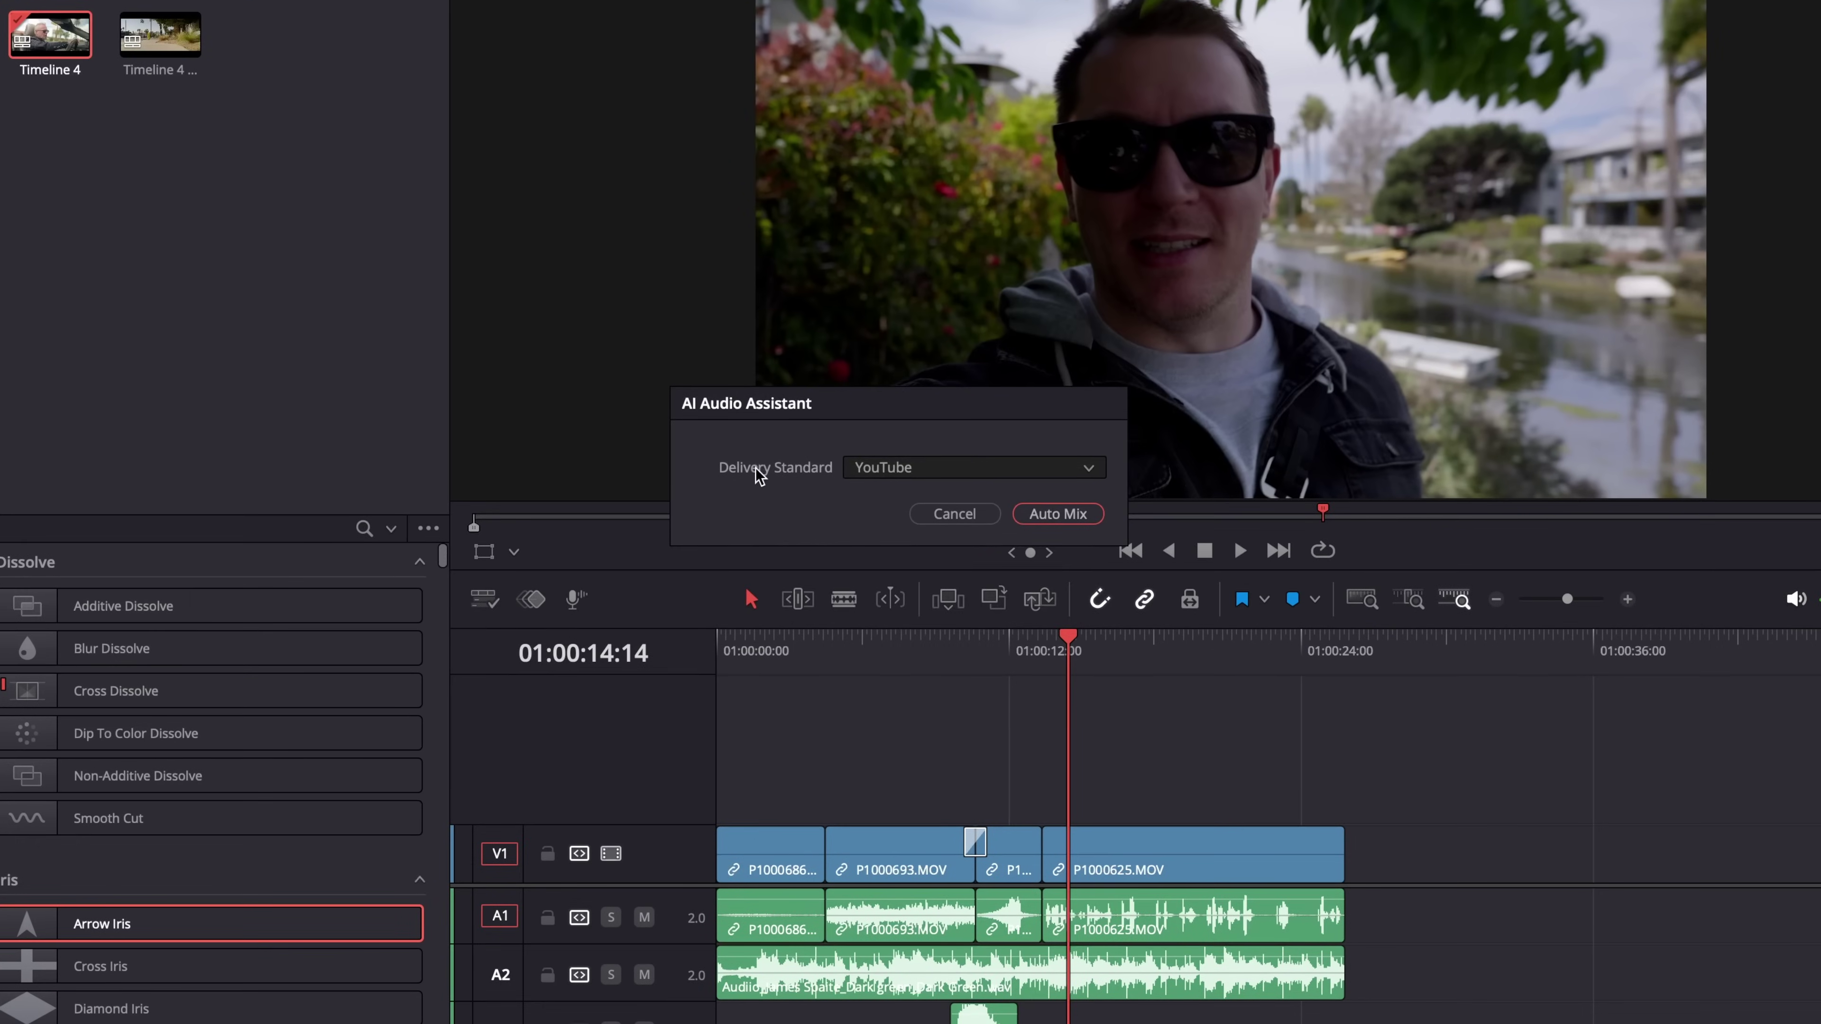
click(1050, 543)
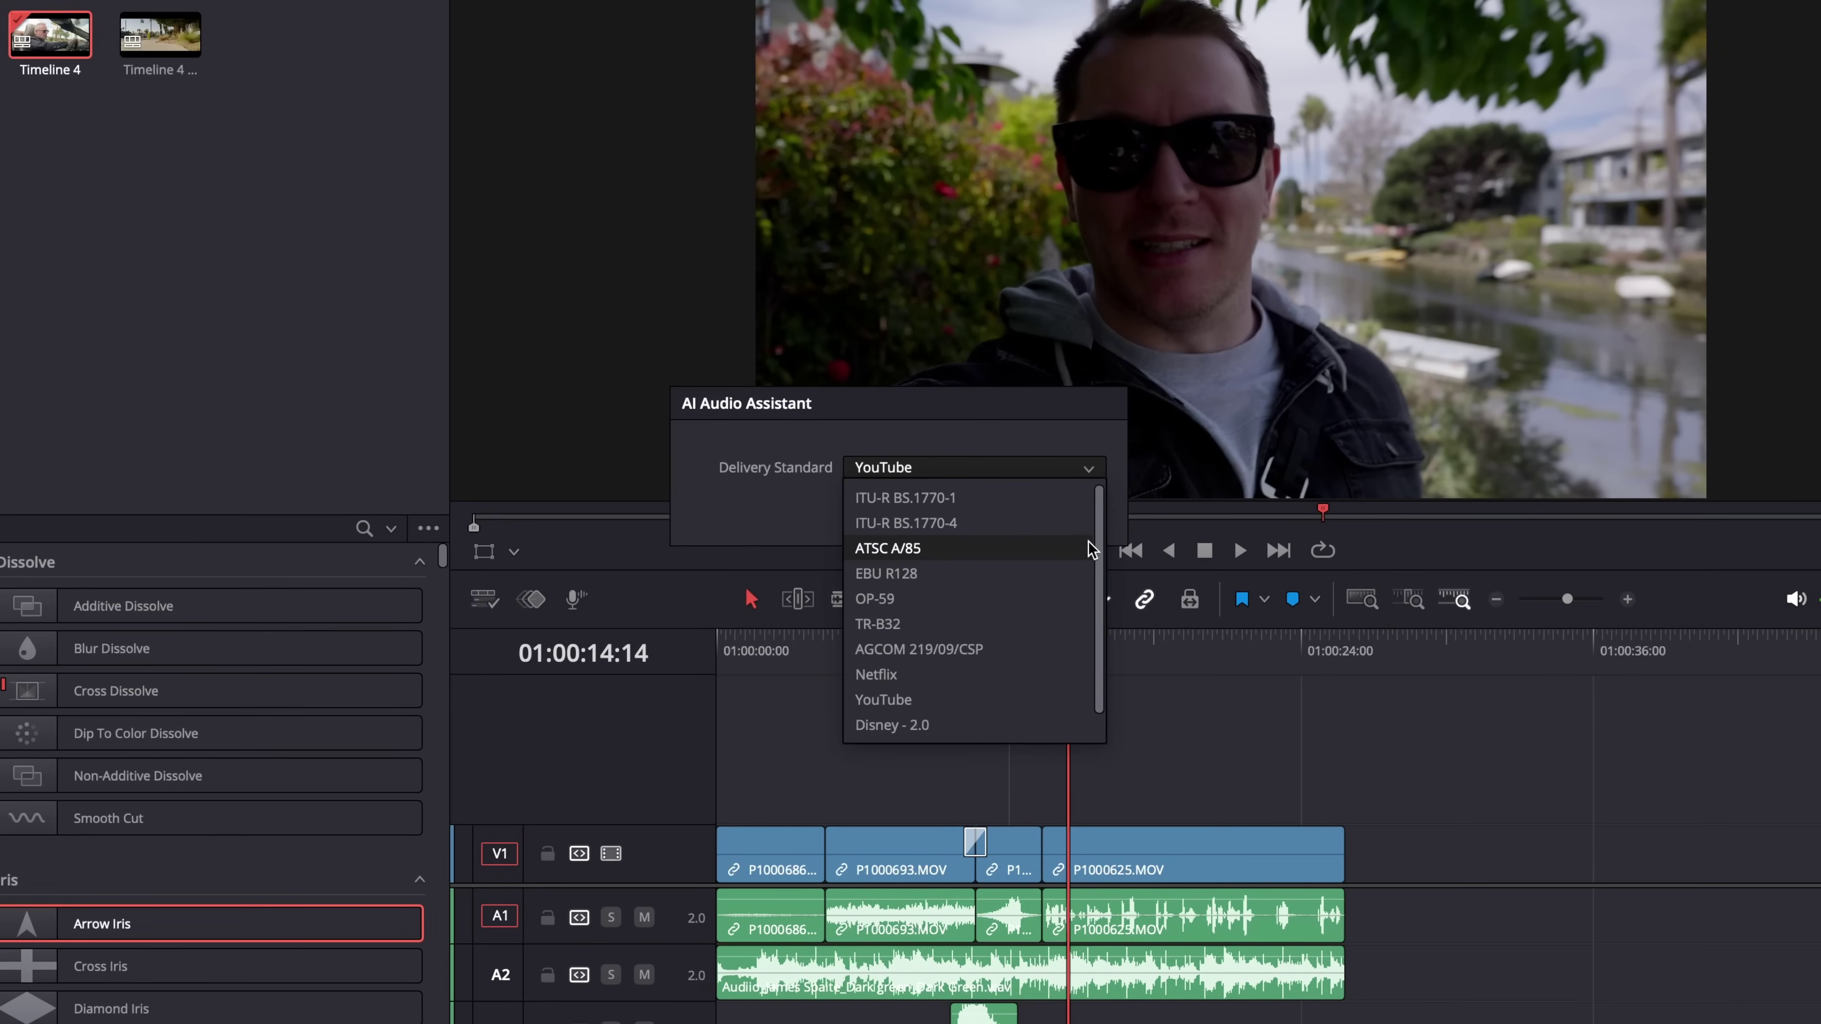
click(897, 700)
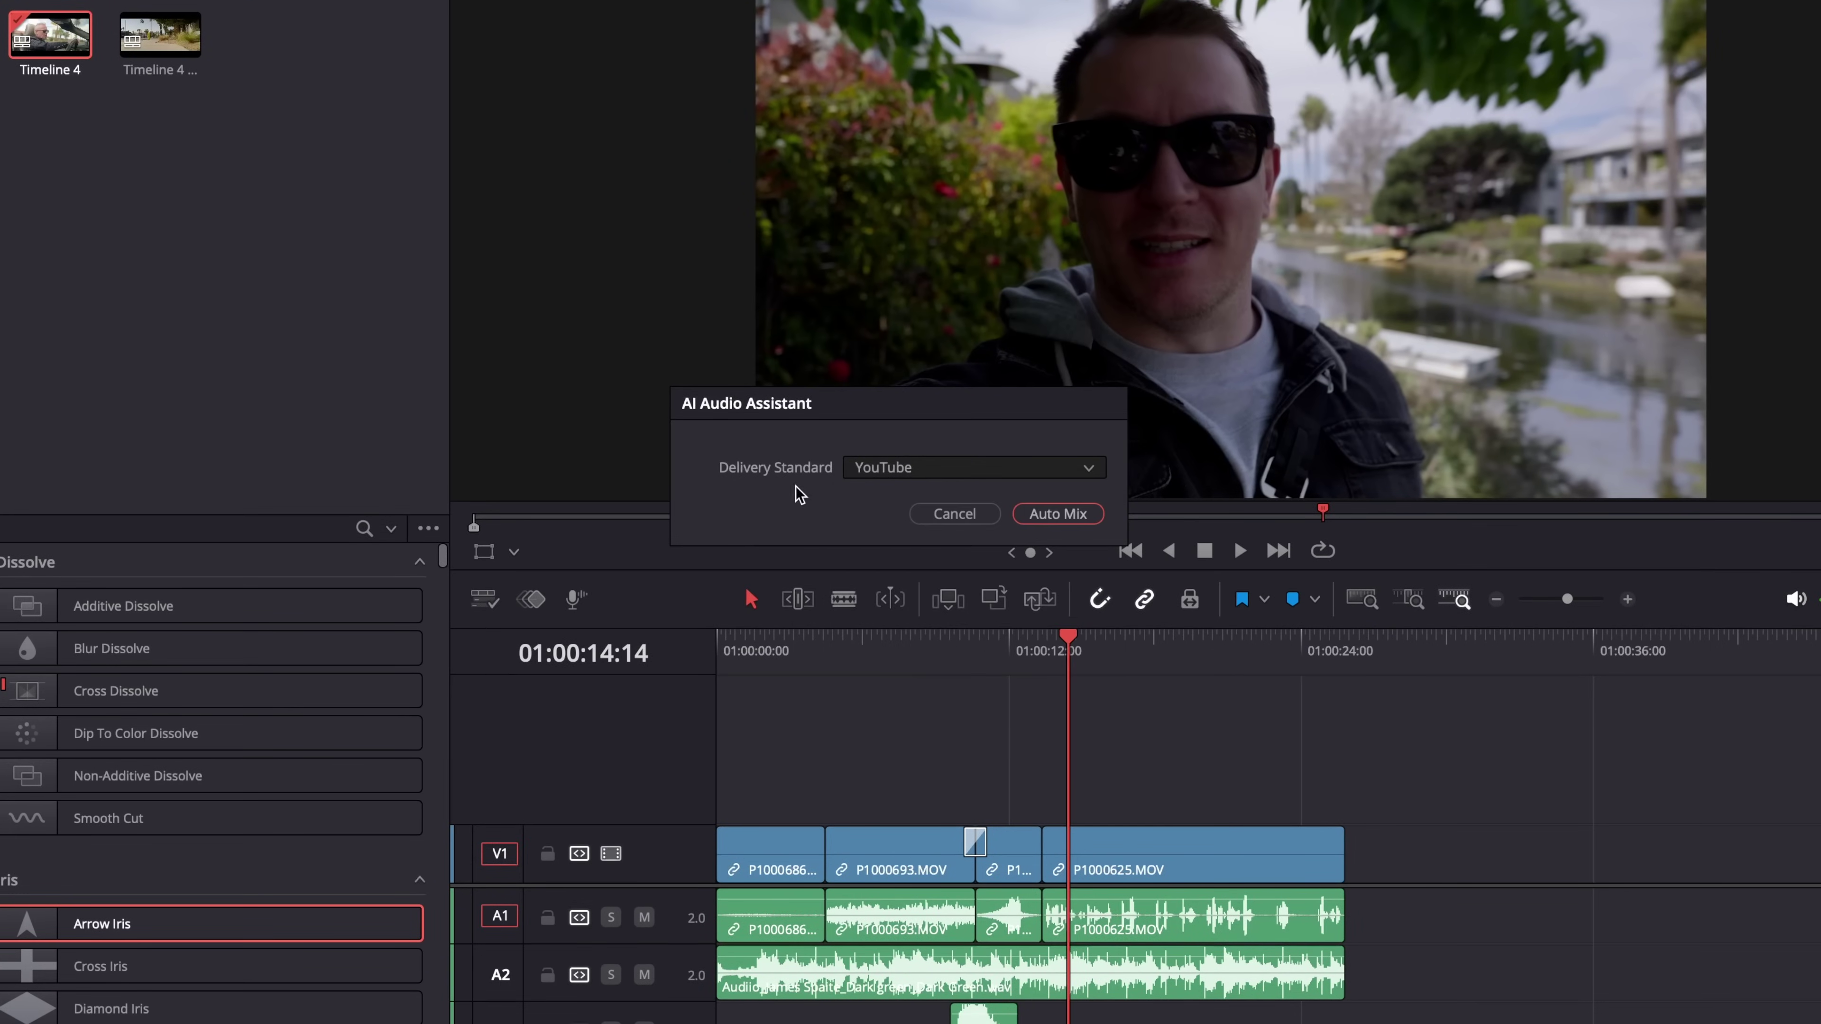
click(1082, 516)
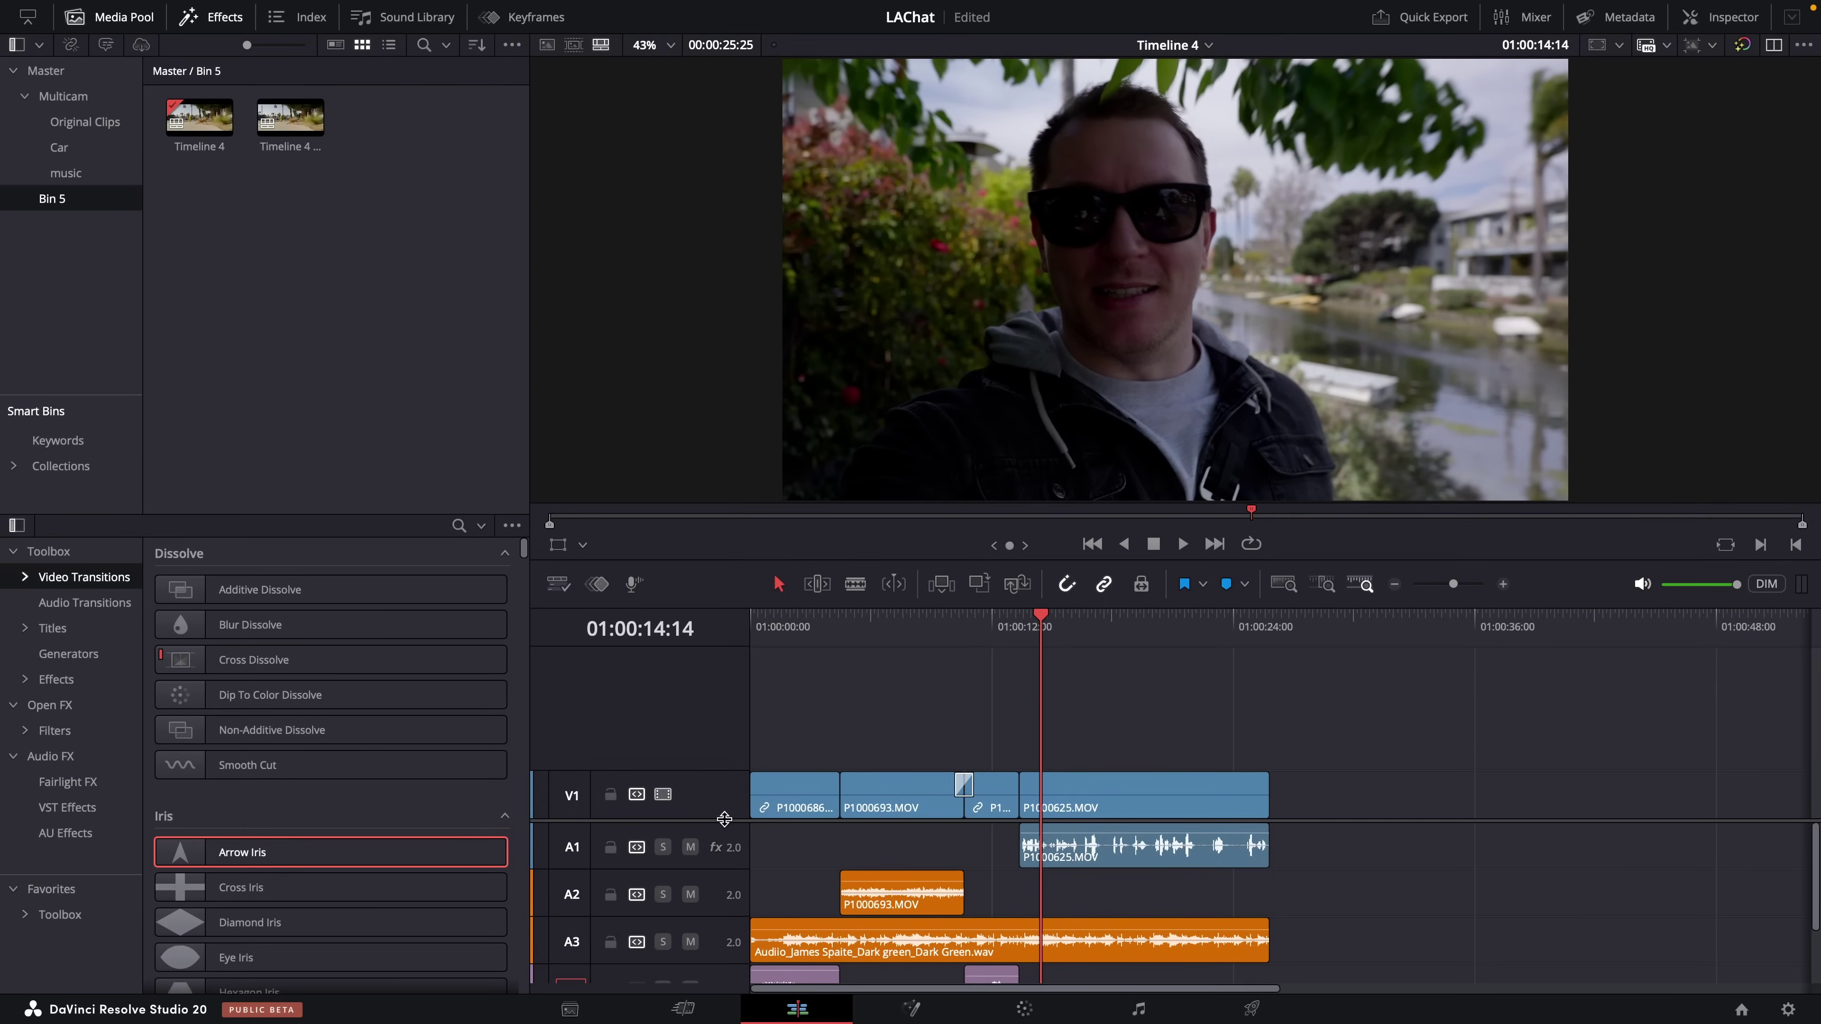
- Enlarge the audio track area and play the auto-mixed timeline from the start to hear the mix
drag(713, 820, 722, 708)
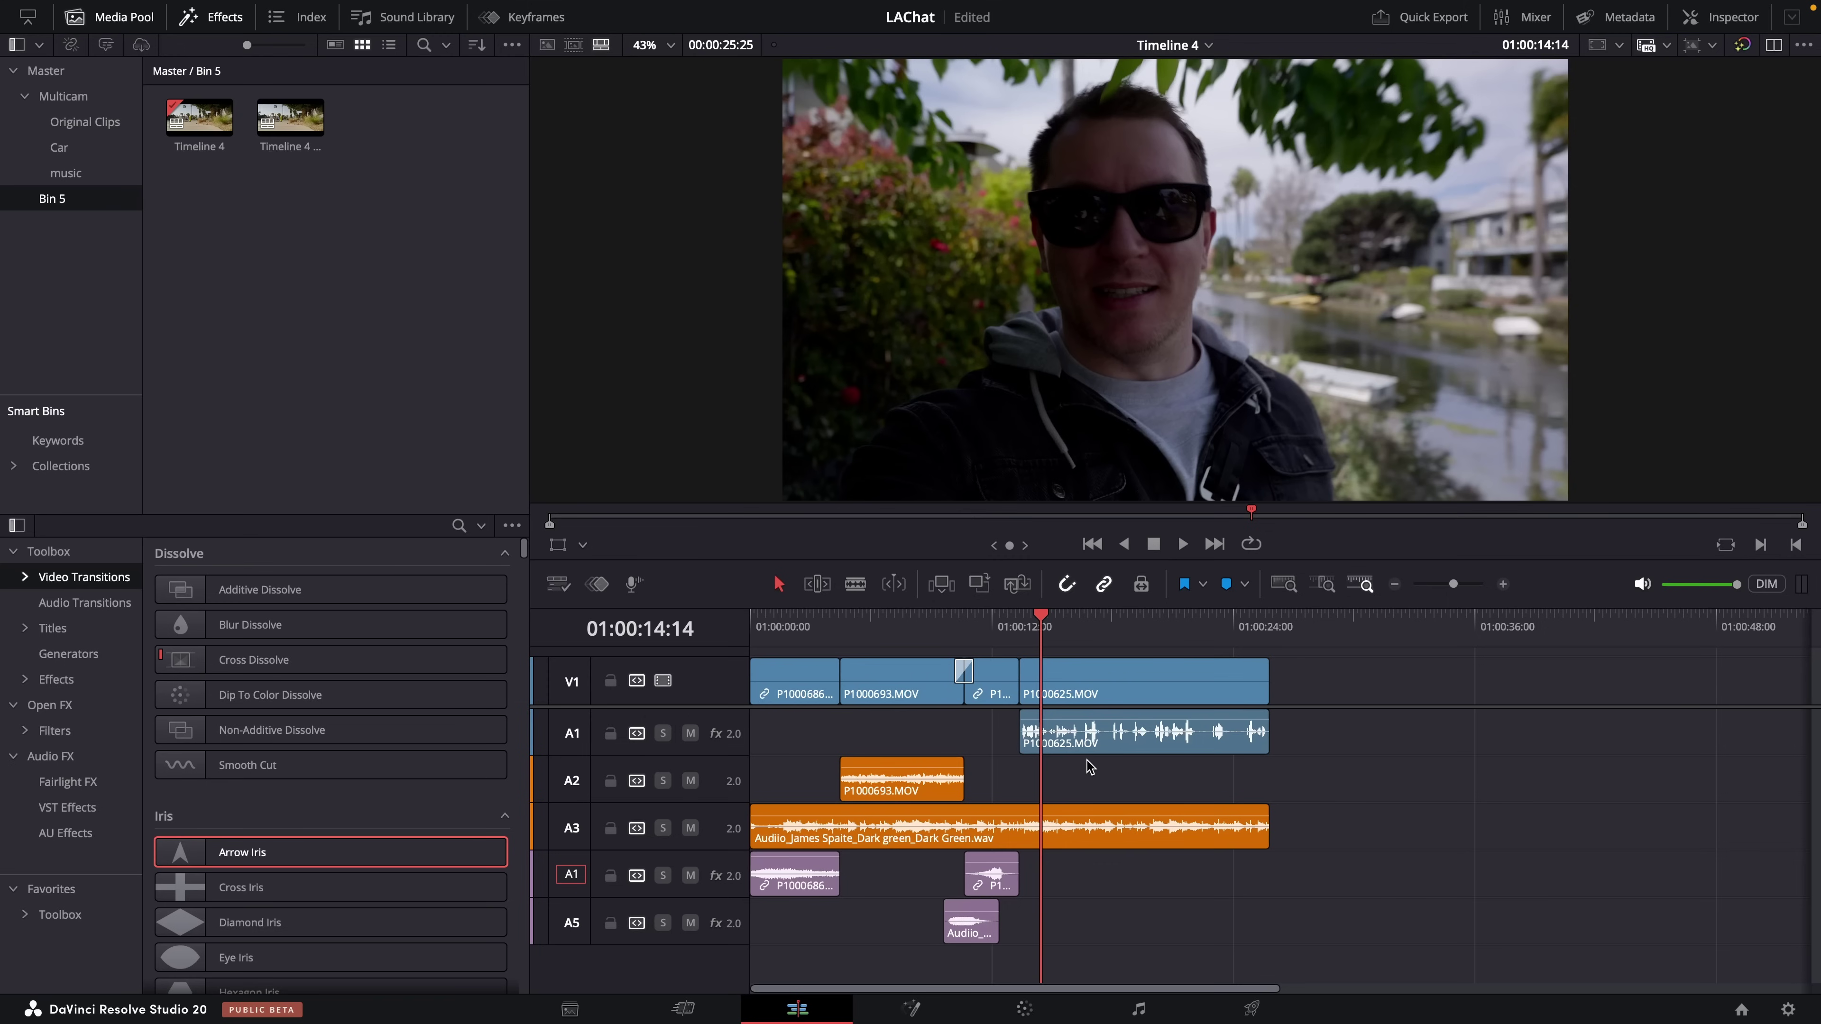
drag(807, 620, 710, 626)
key(space)
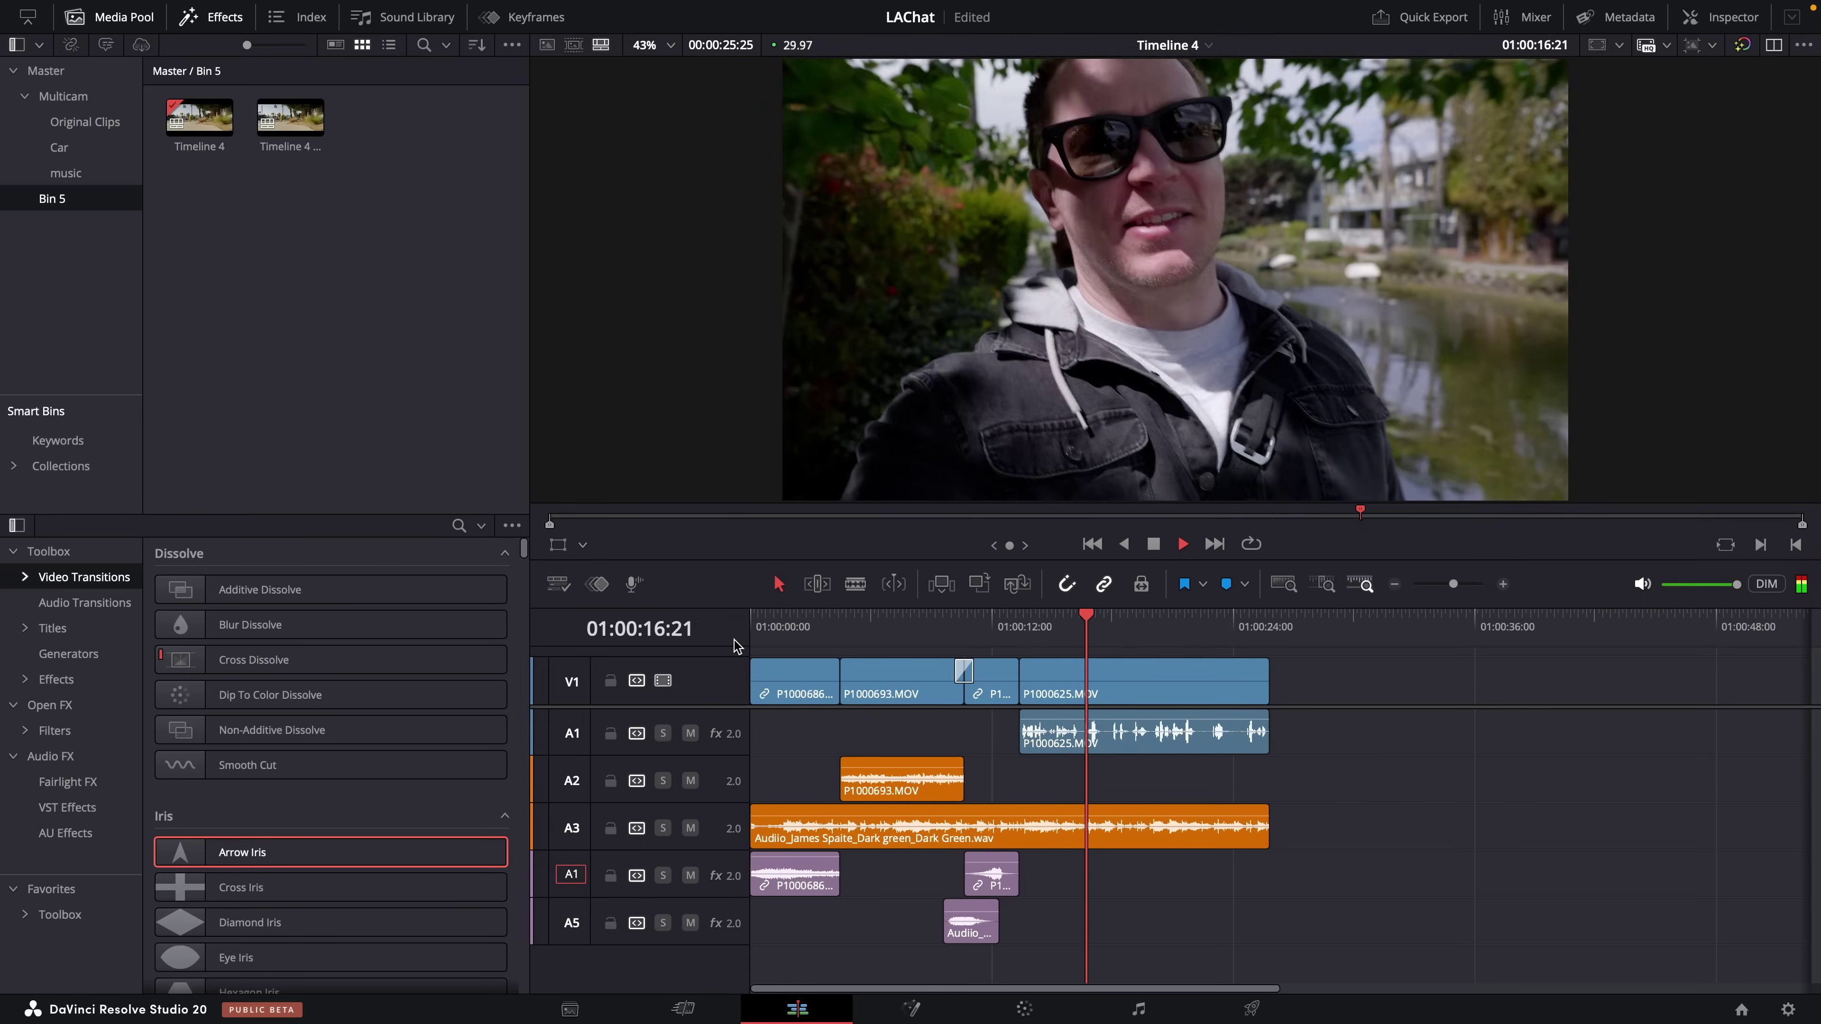
key(space)
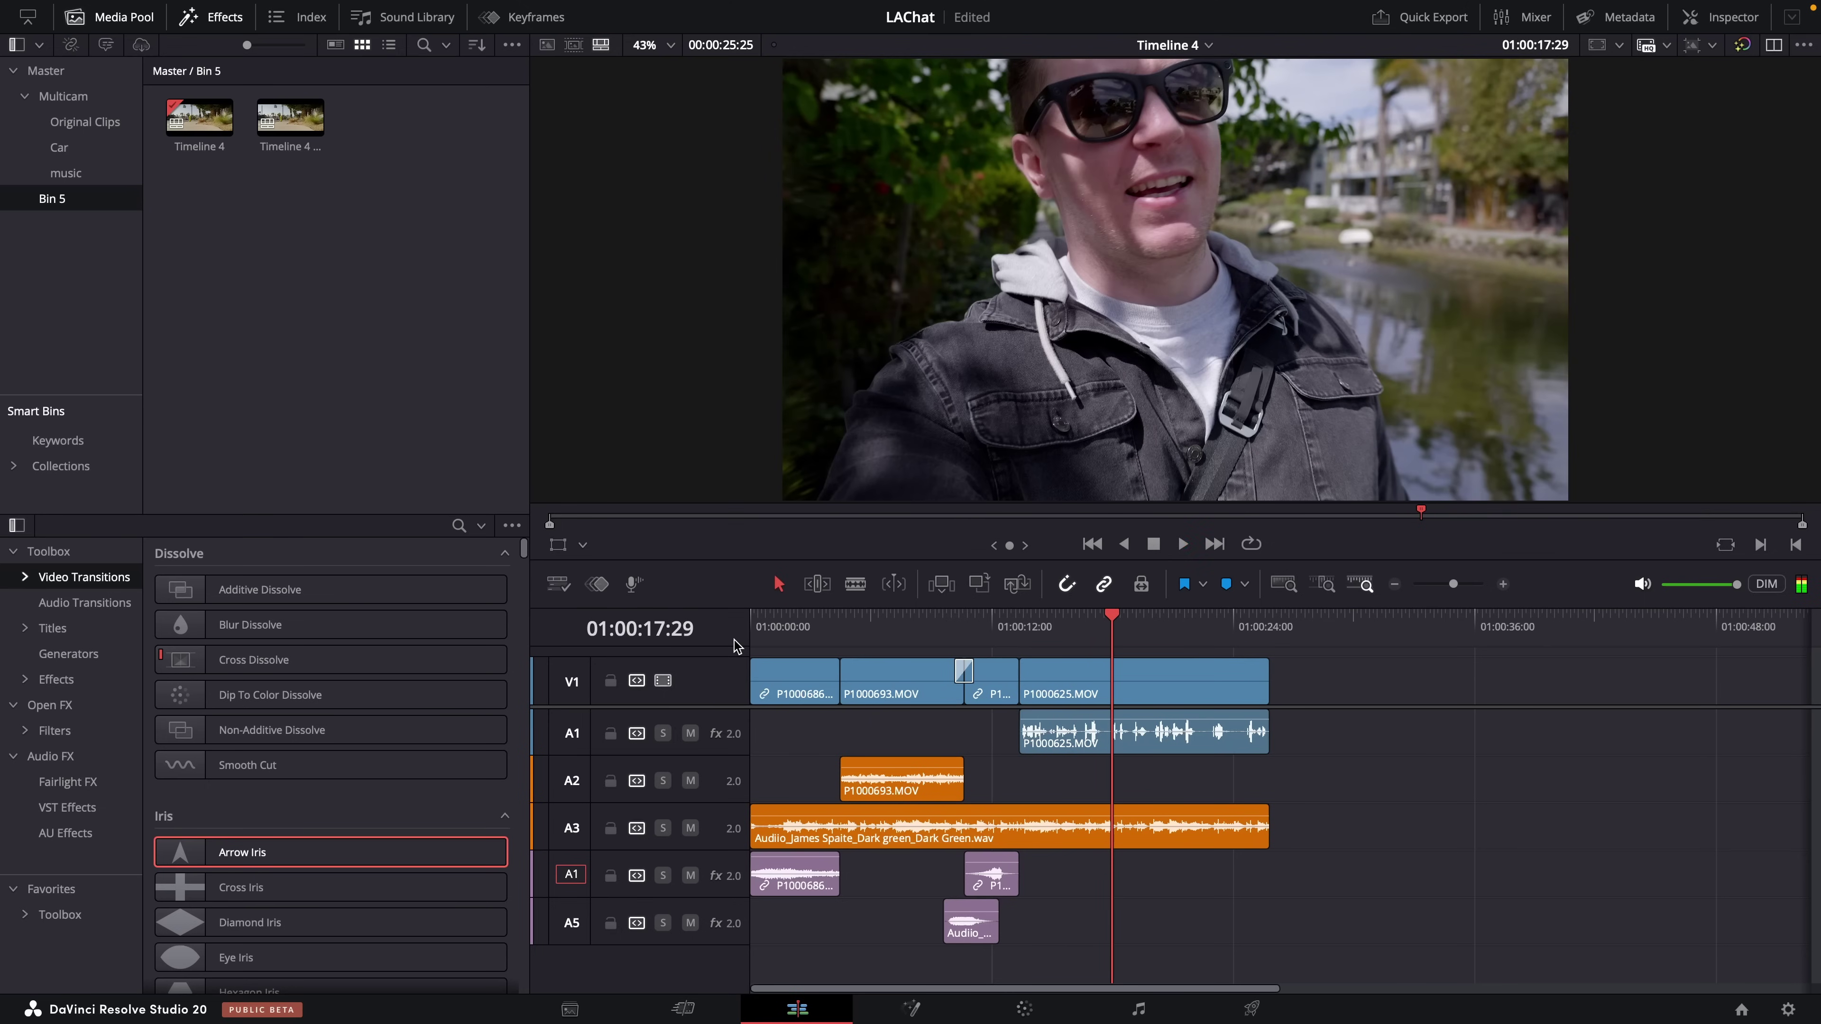
- Examine the Dialogue 1 track's AI Voice Isolation and AI Dialogue Leveler settings, plus the music tracks below it
drag(1214, 961, 699, 872)
click(1090, 916)
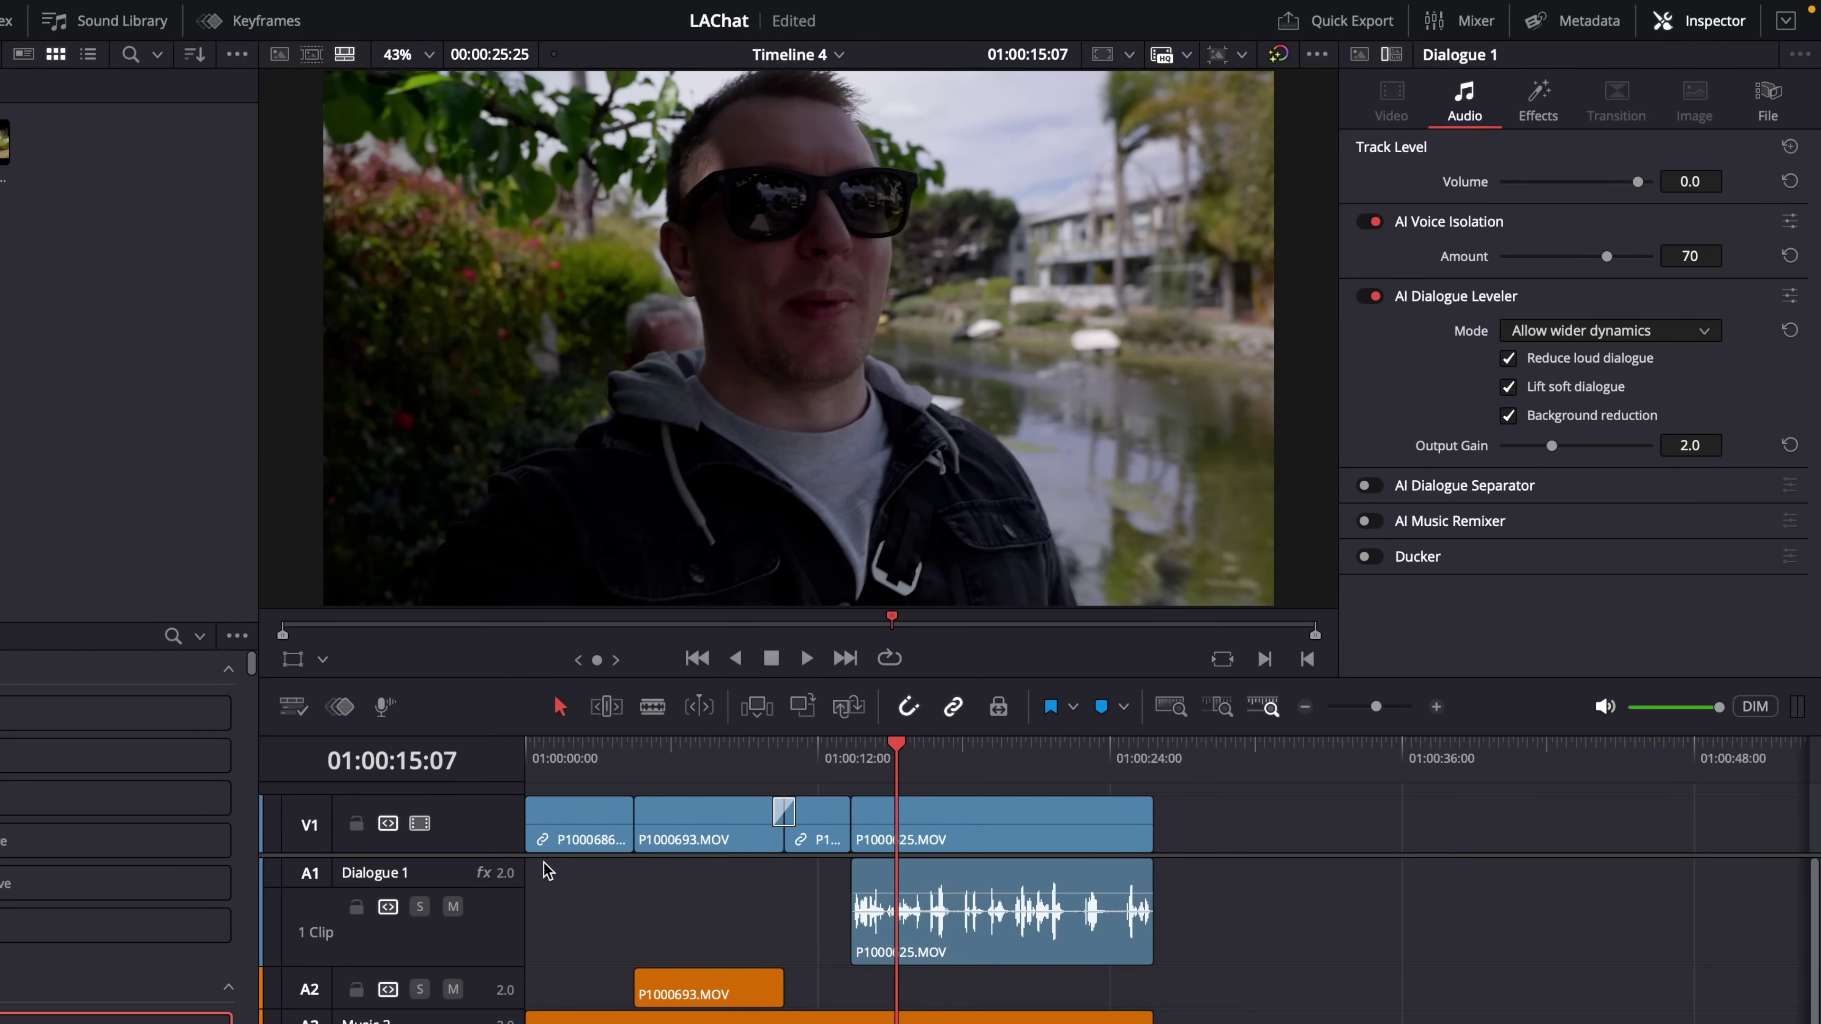
click(622, 1014)
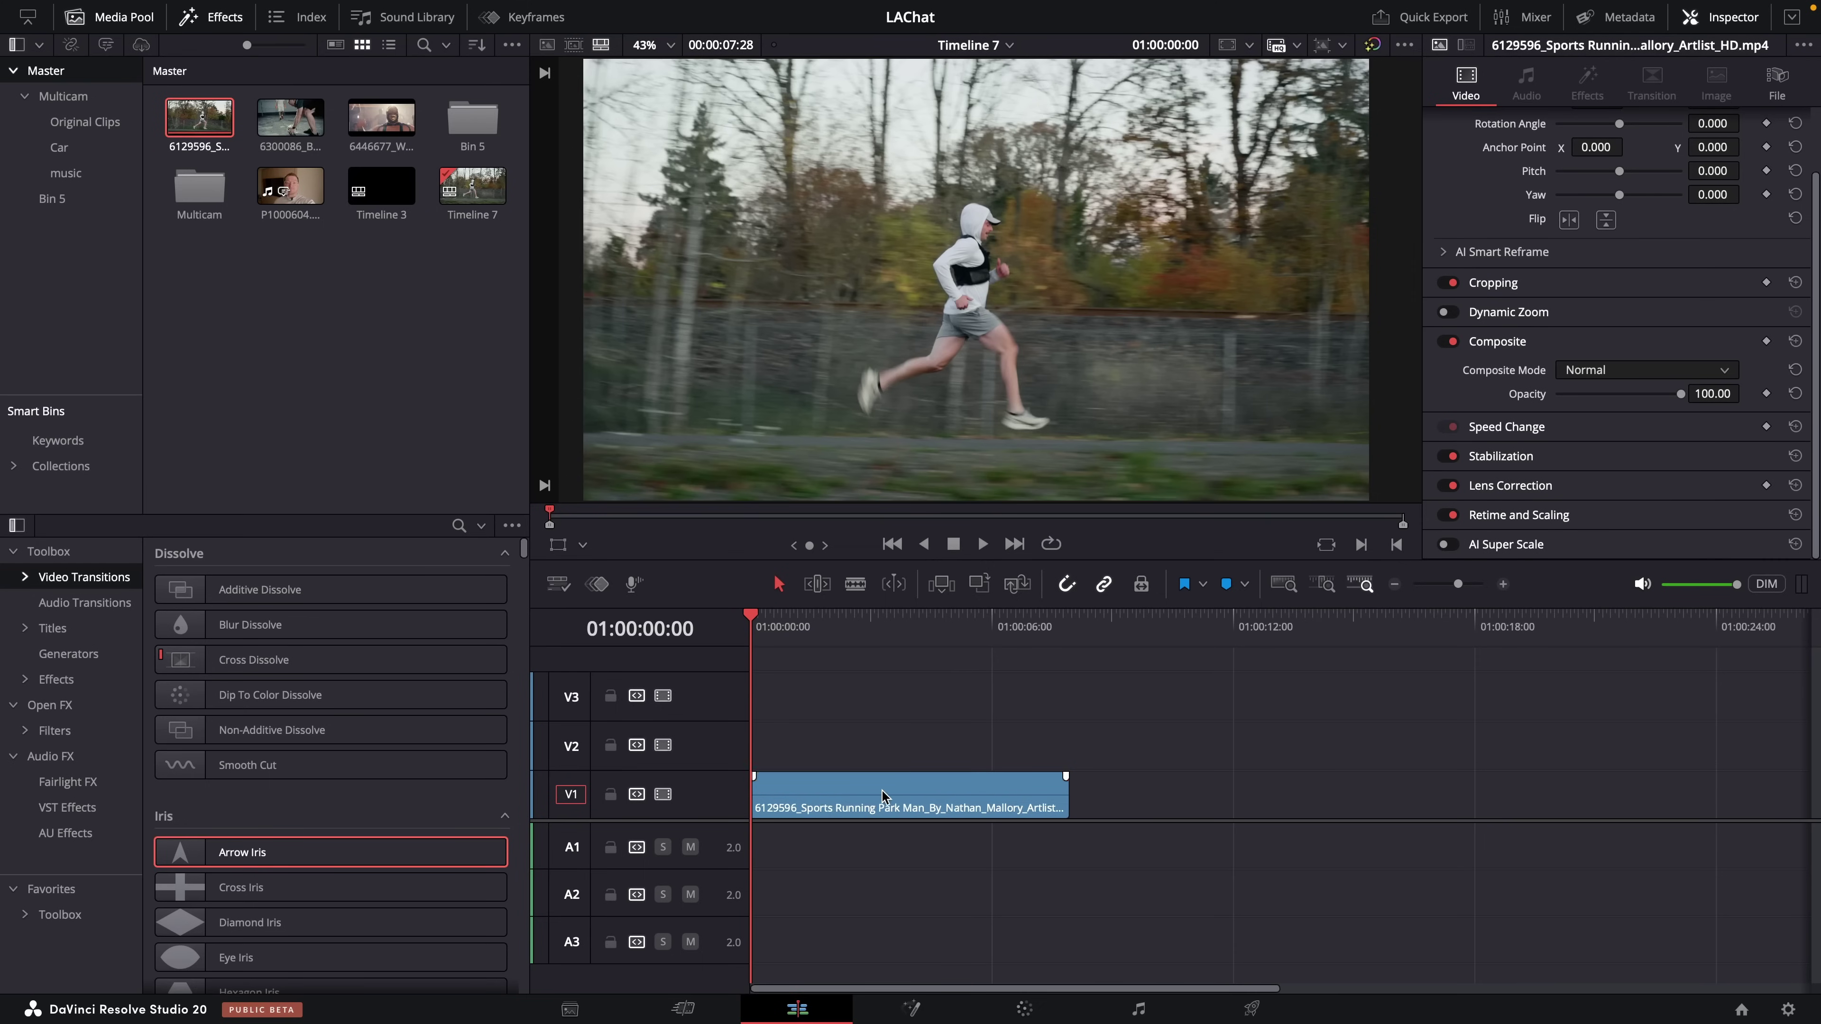
- Open the Timeline 7 runner clip for color grading and place AI Magic Mask 2 points on his vest, sleeve, hood and leg with the overlay on
click(882, 795)
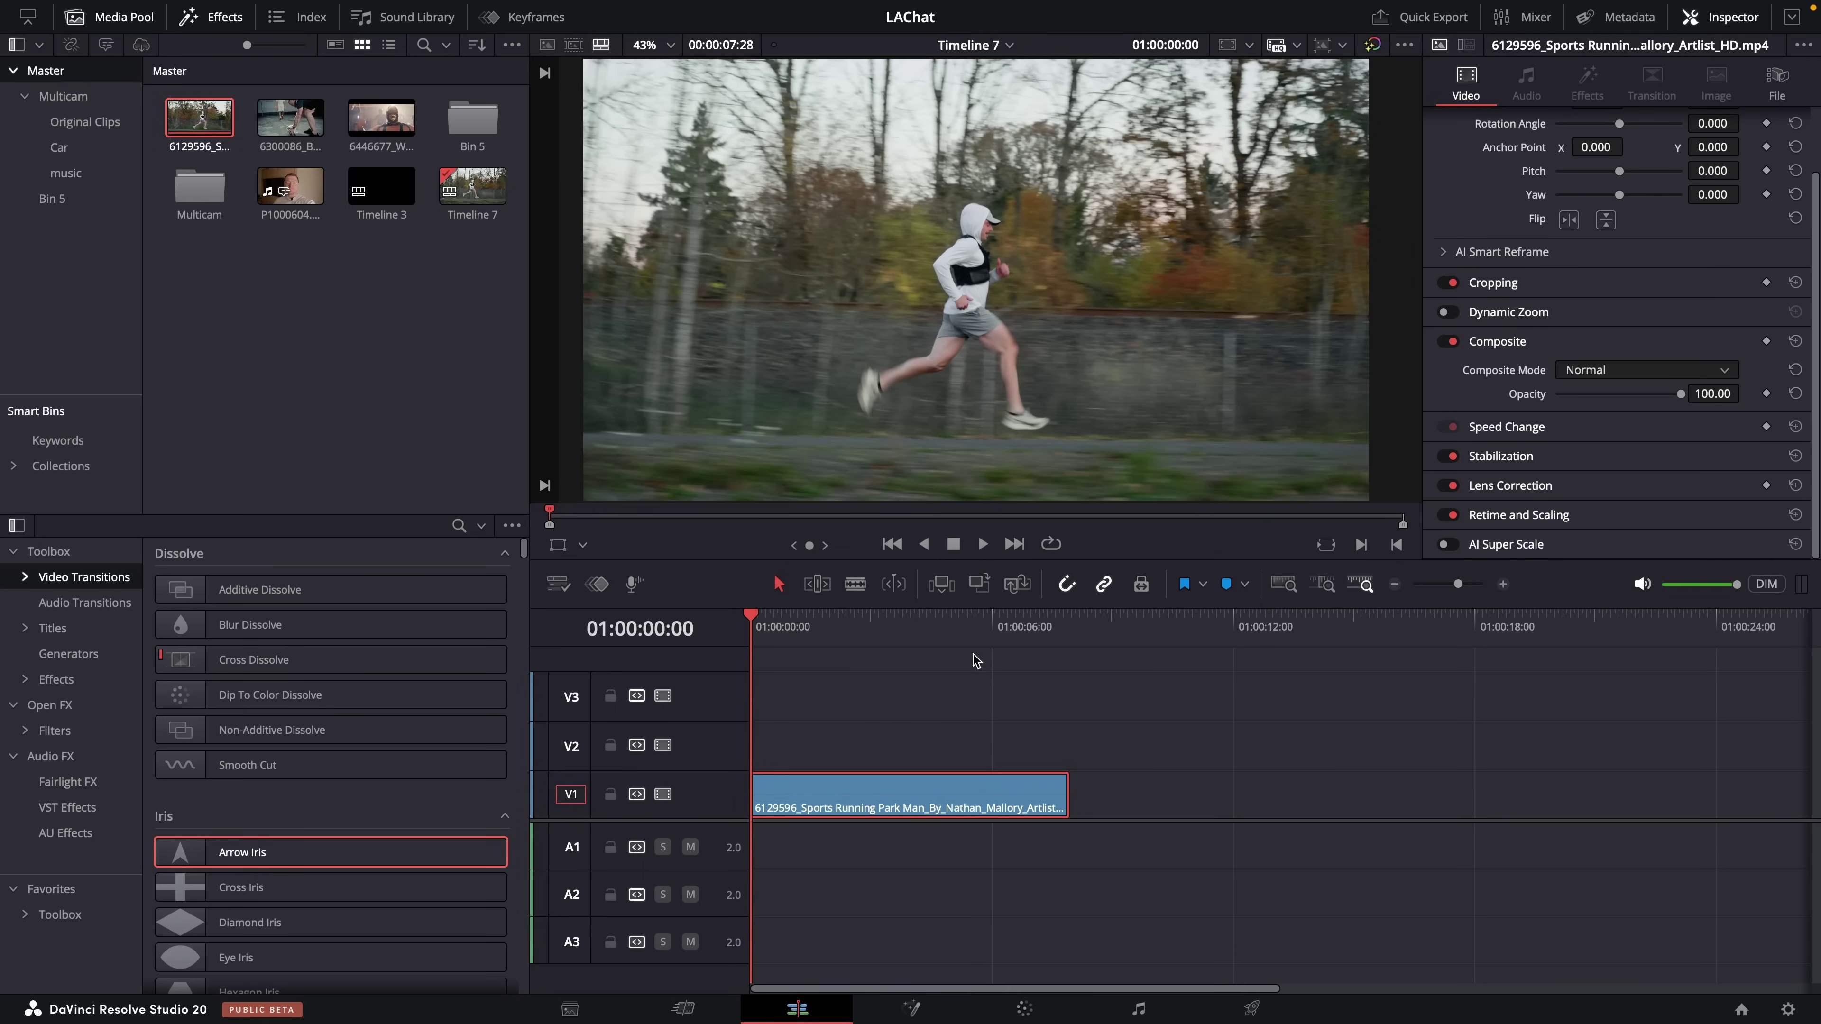
click(1014, 1008)
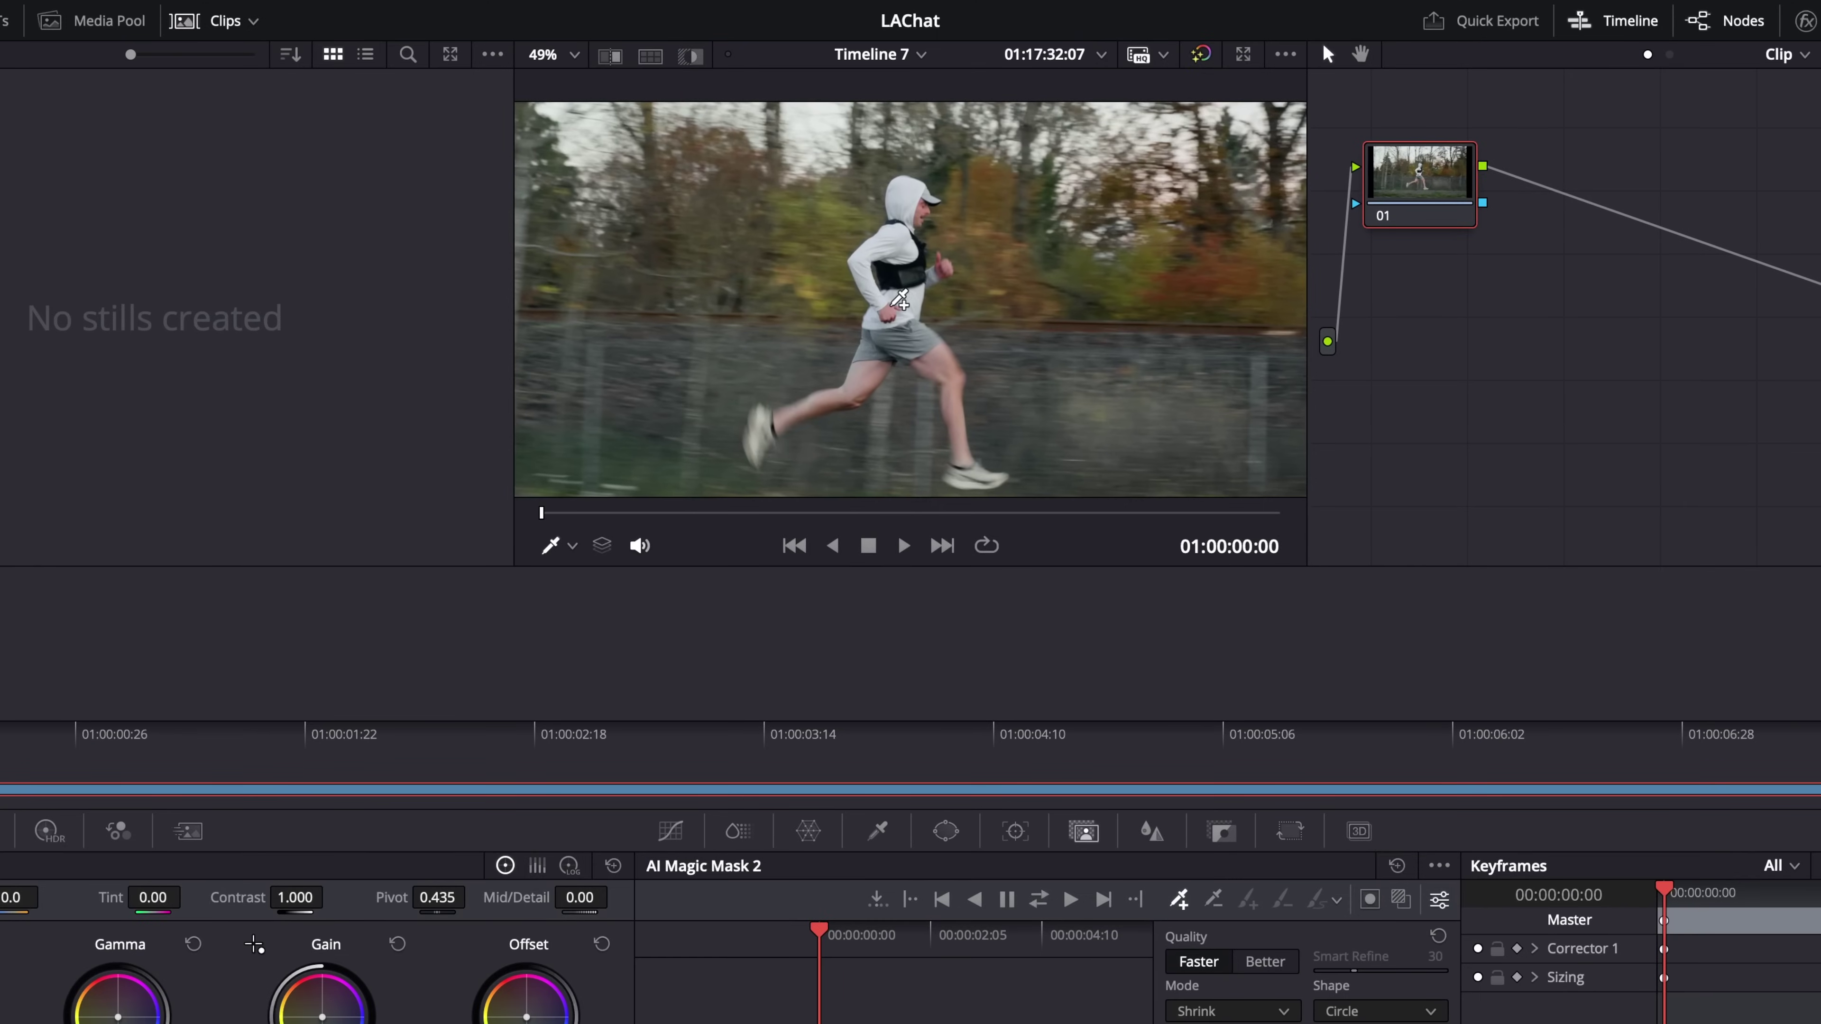
click(900, 279)
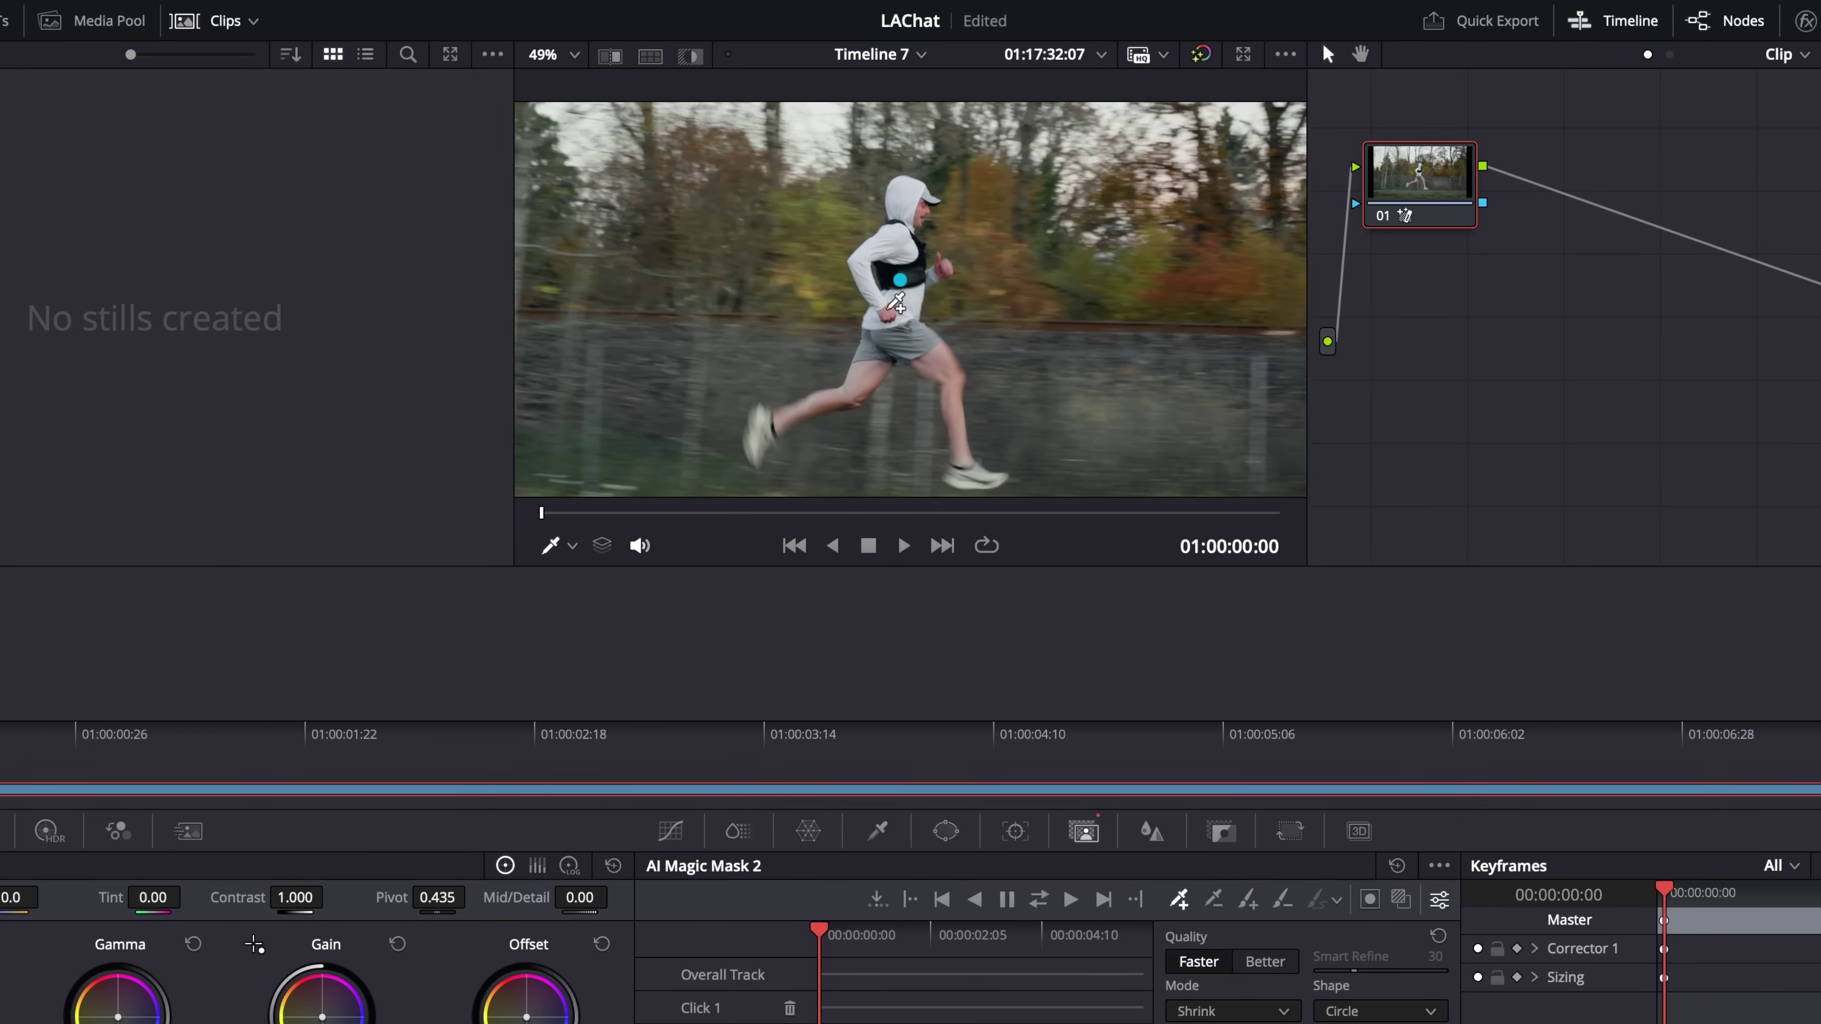
click(1407, 906)
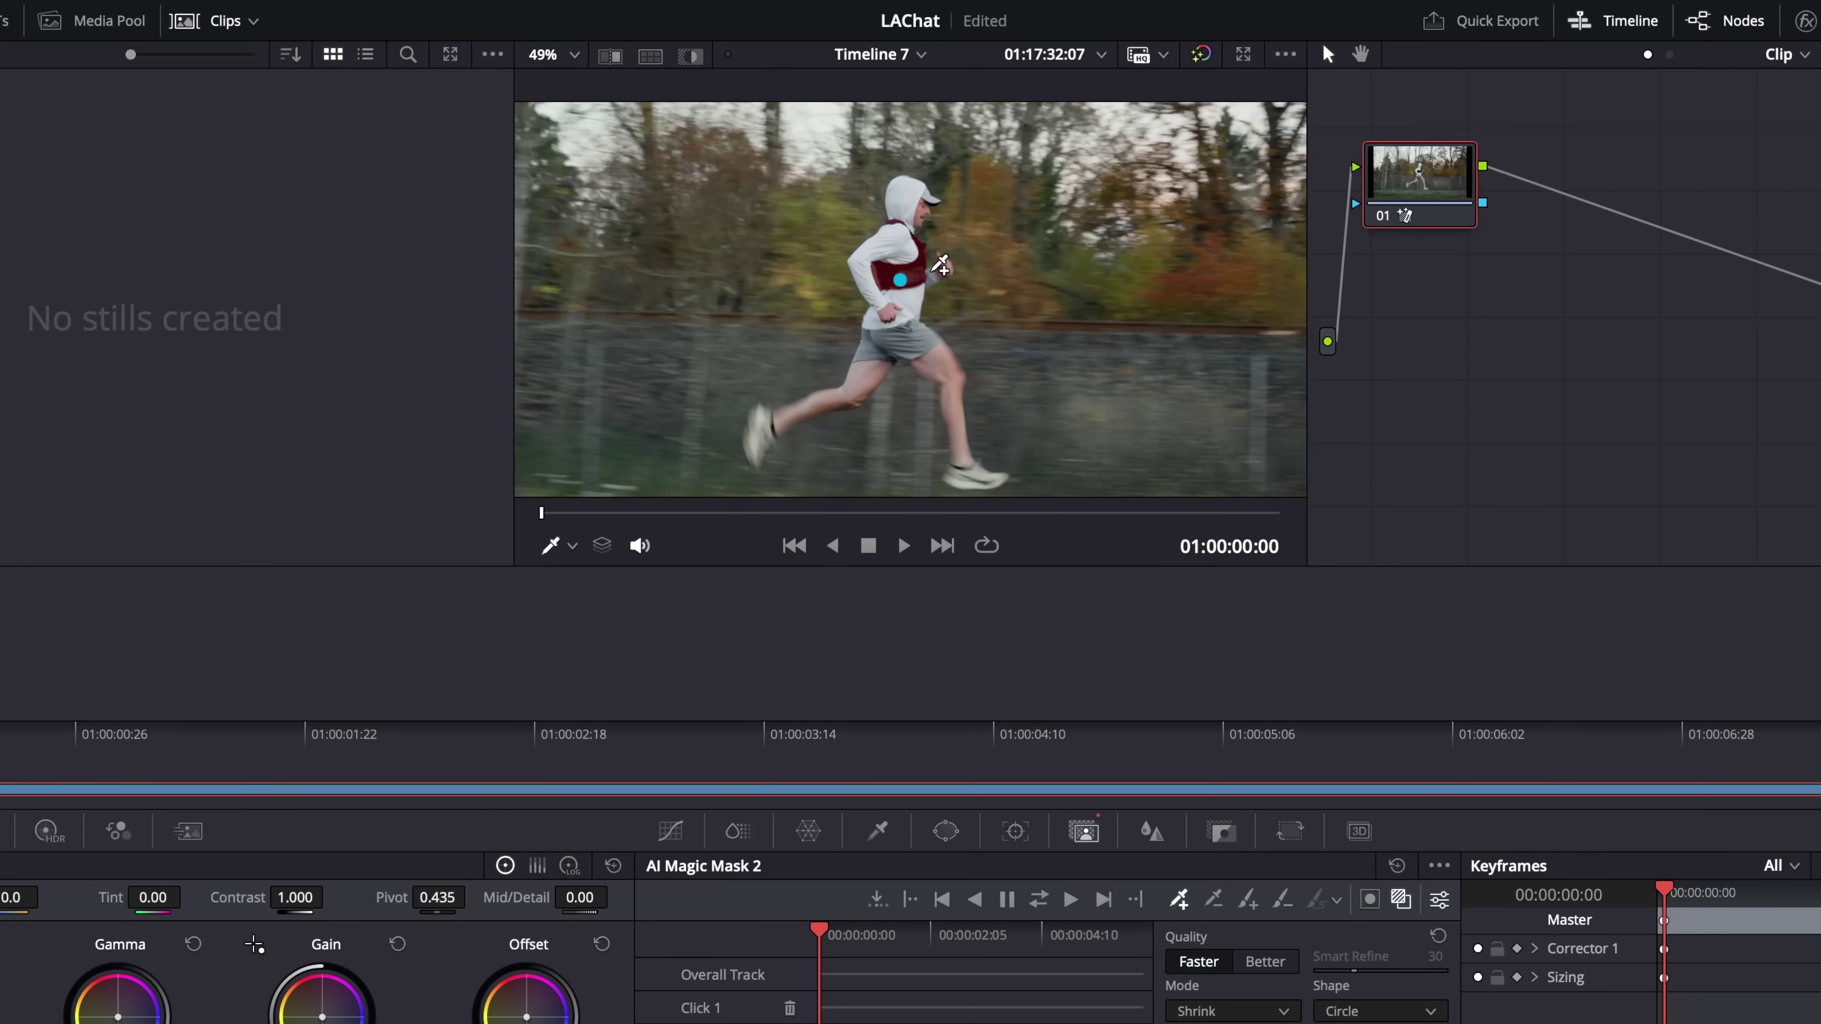
click(891, 242)
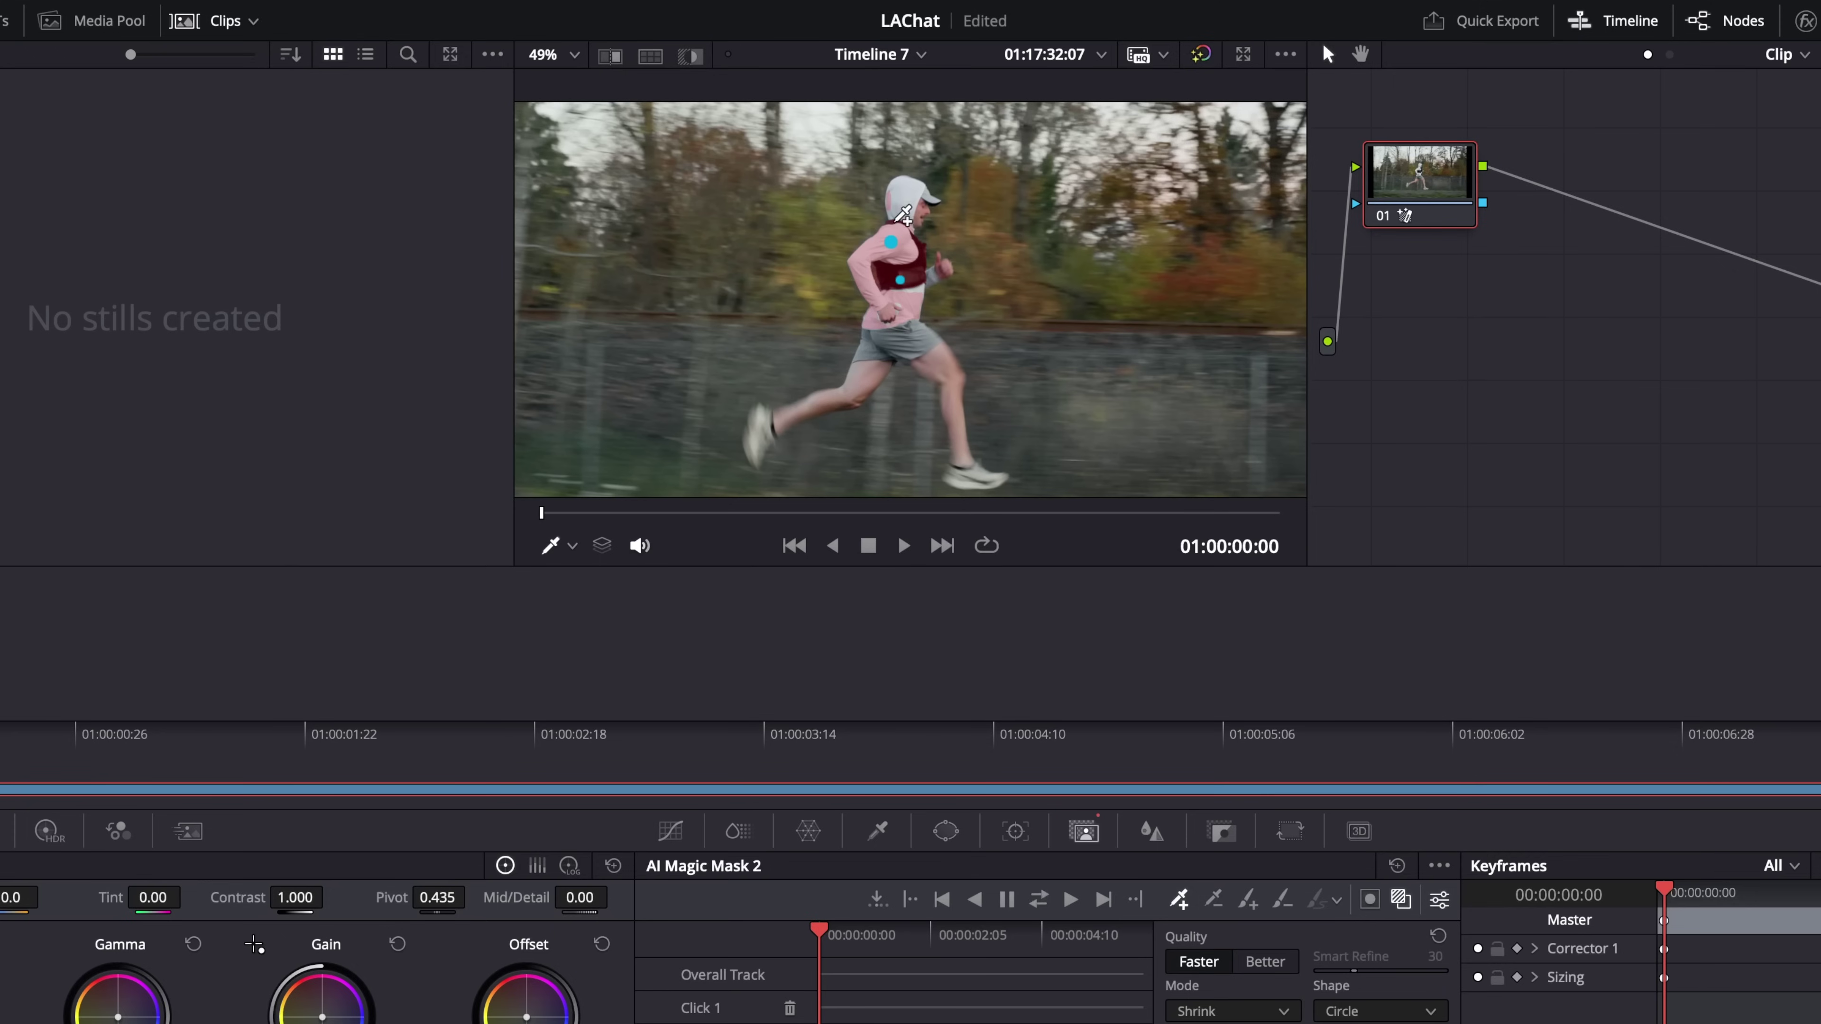
click(908, 191)
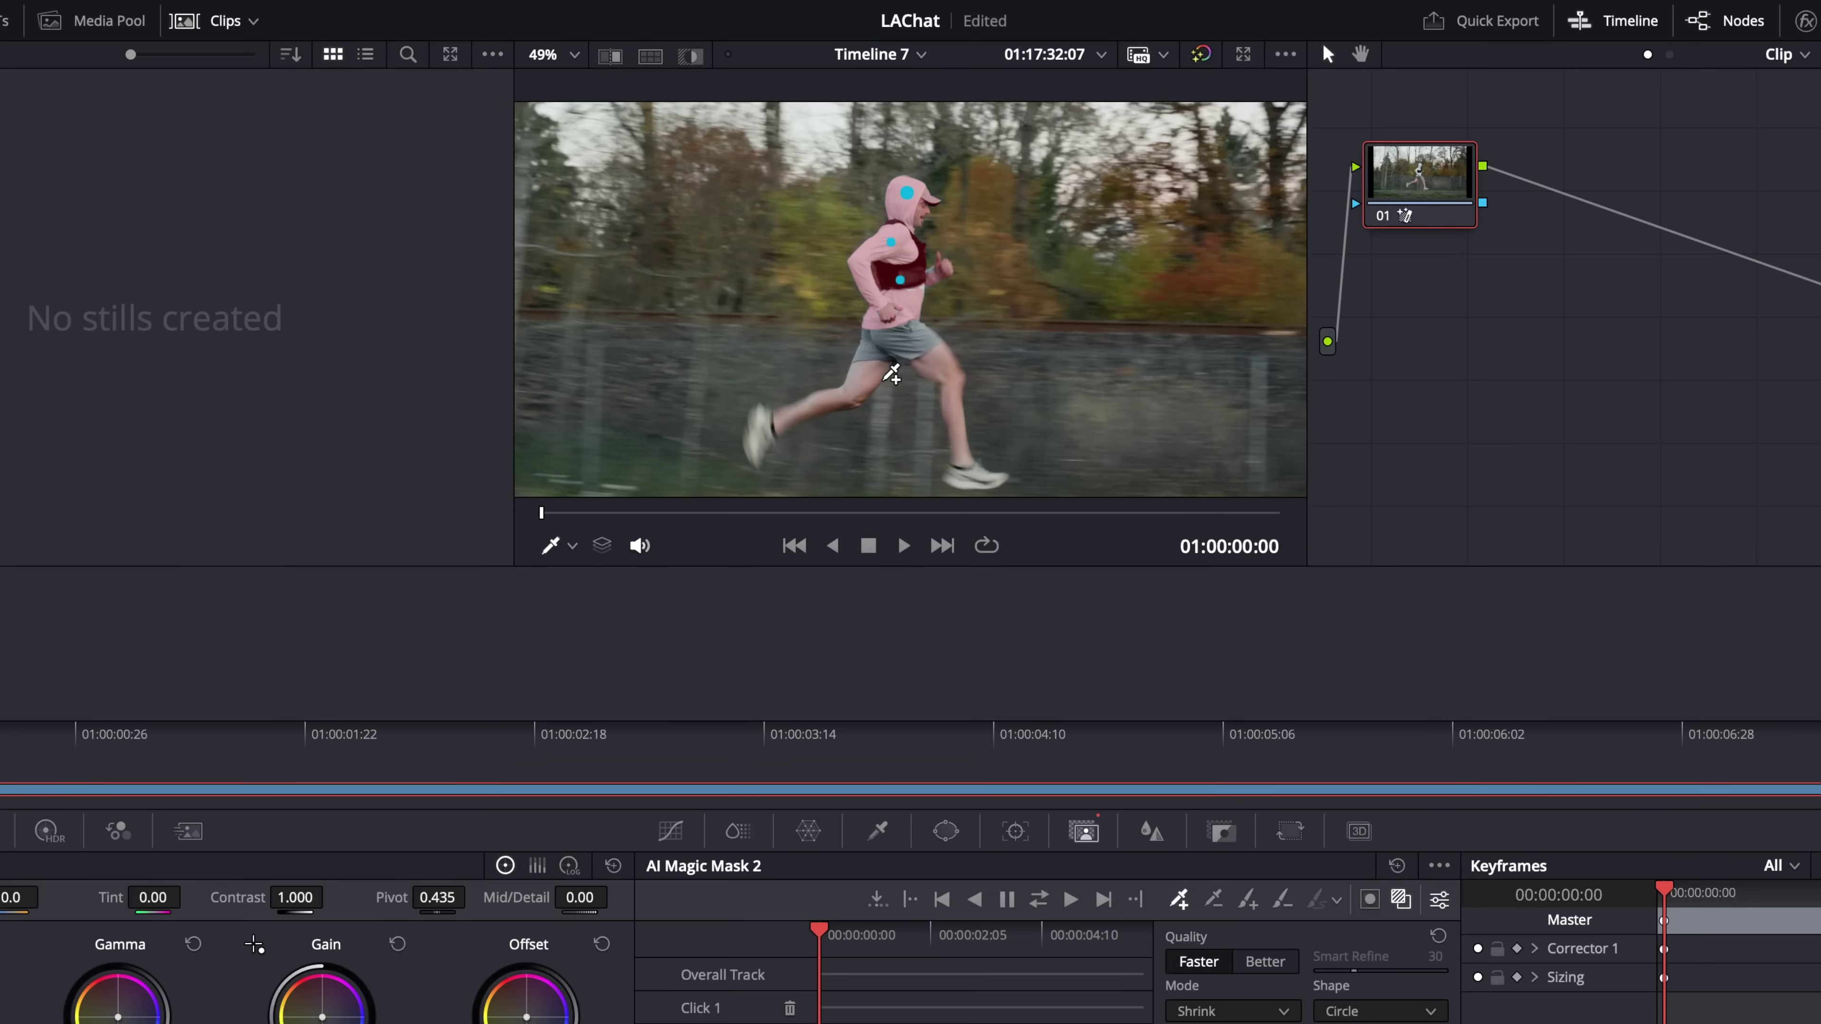
click(867, 368)
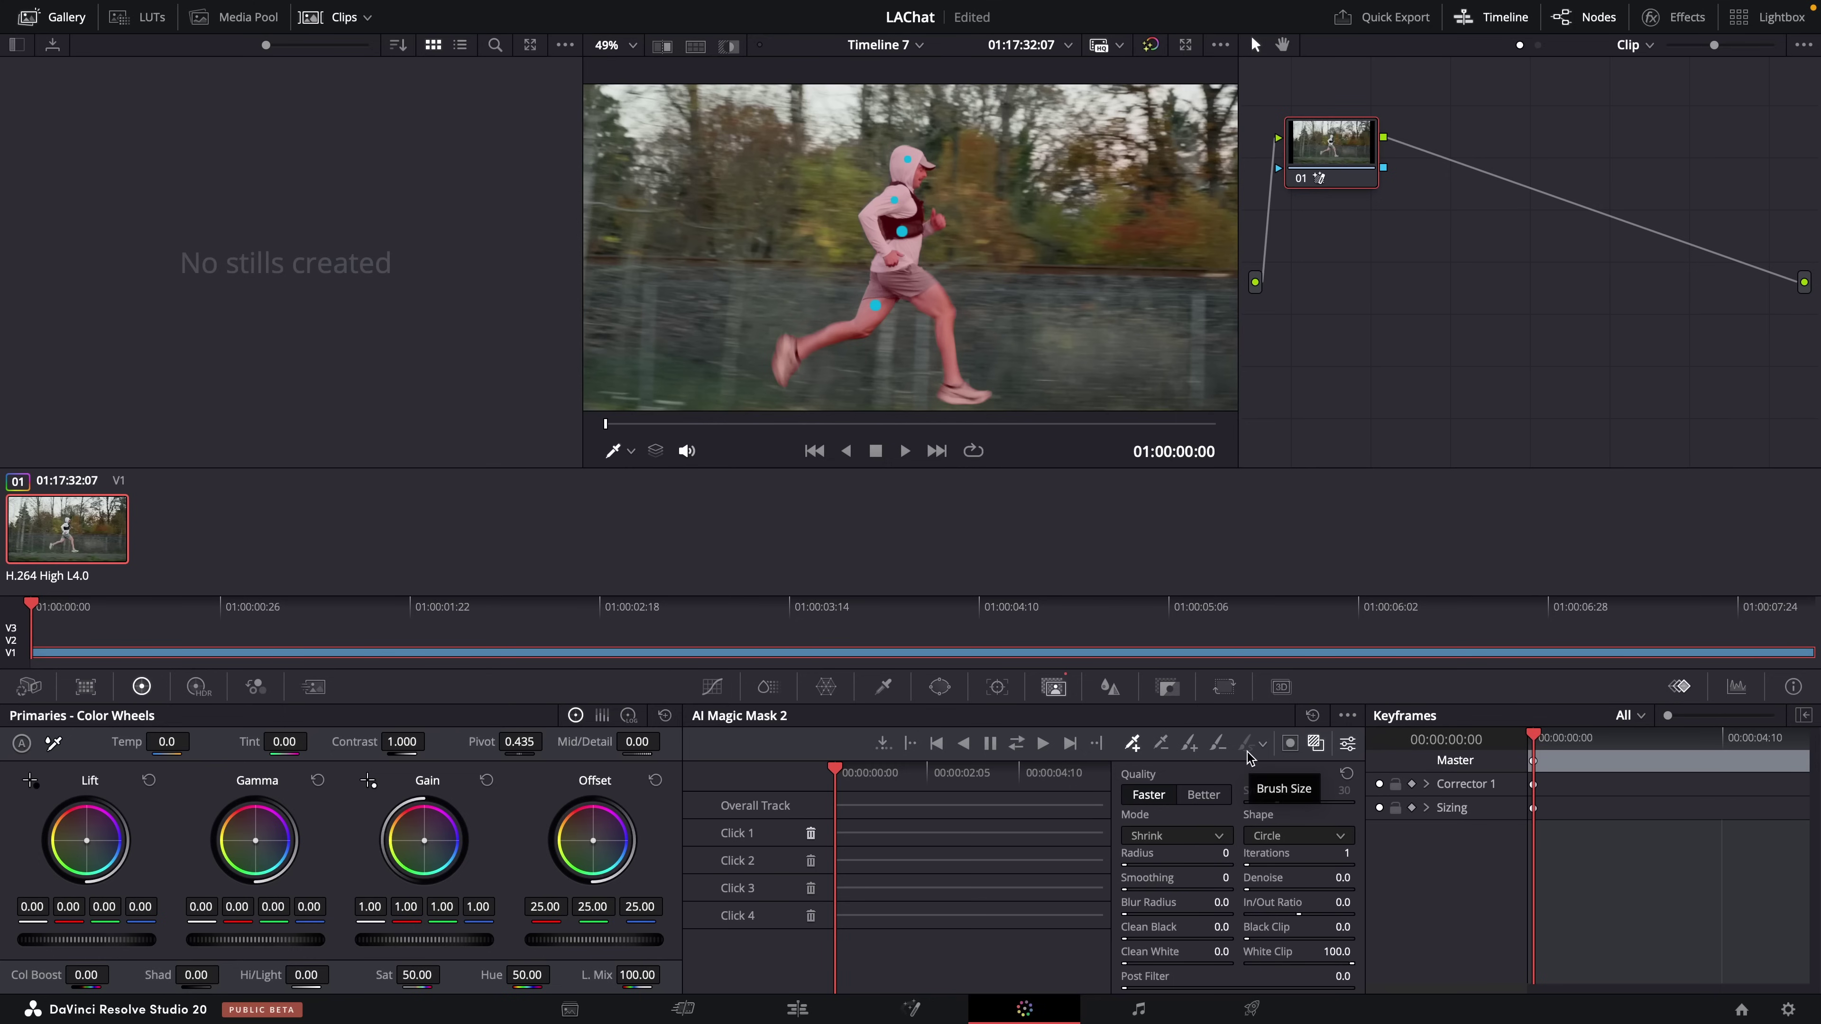
- Track the runner mask in both directions, connect node 01's key output to a new alpha output and turn off the mask overlay
click(1018, 746)
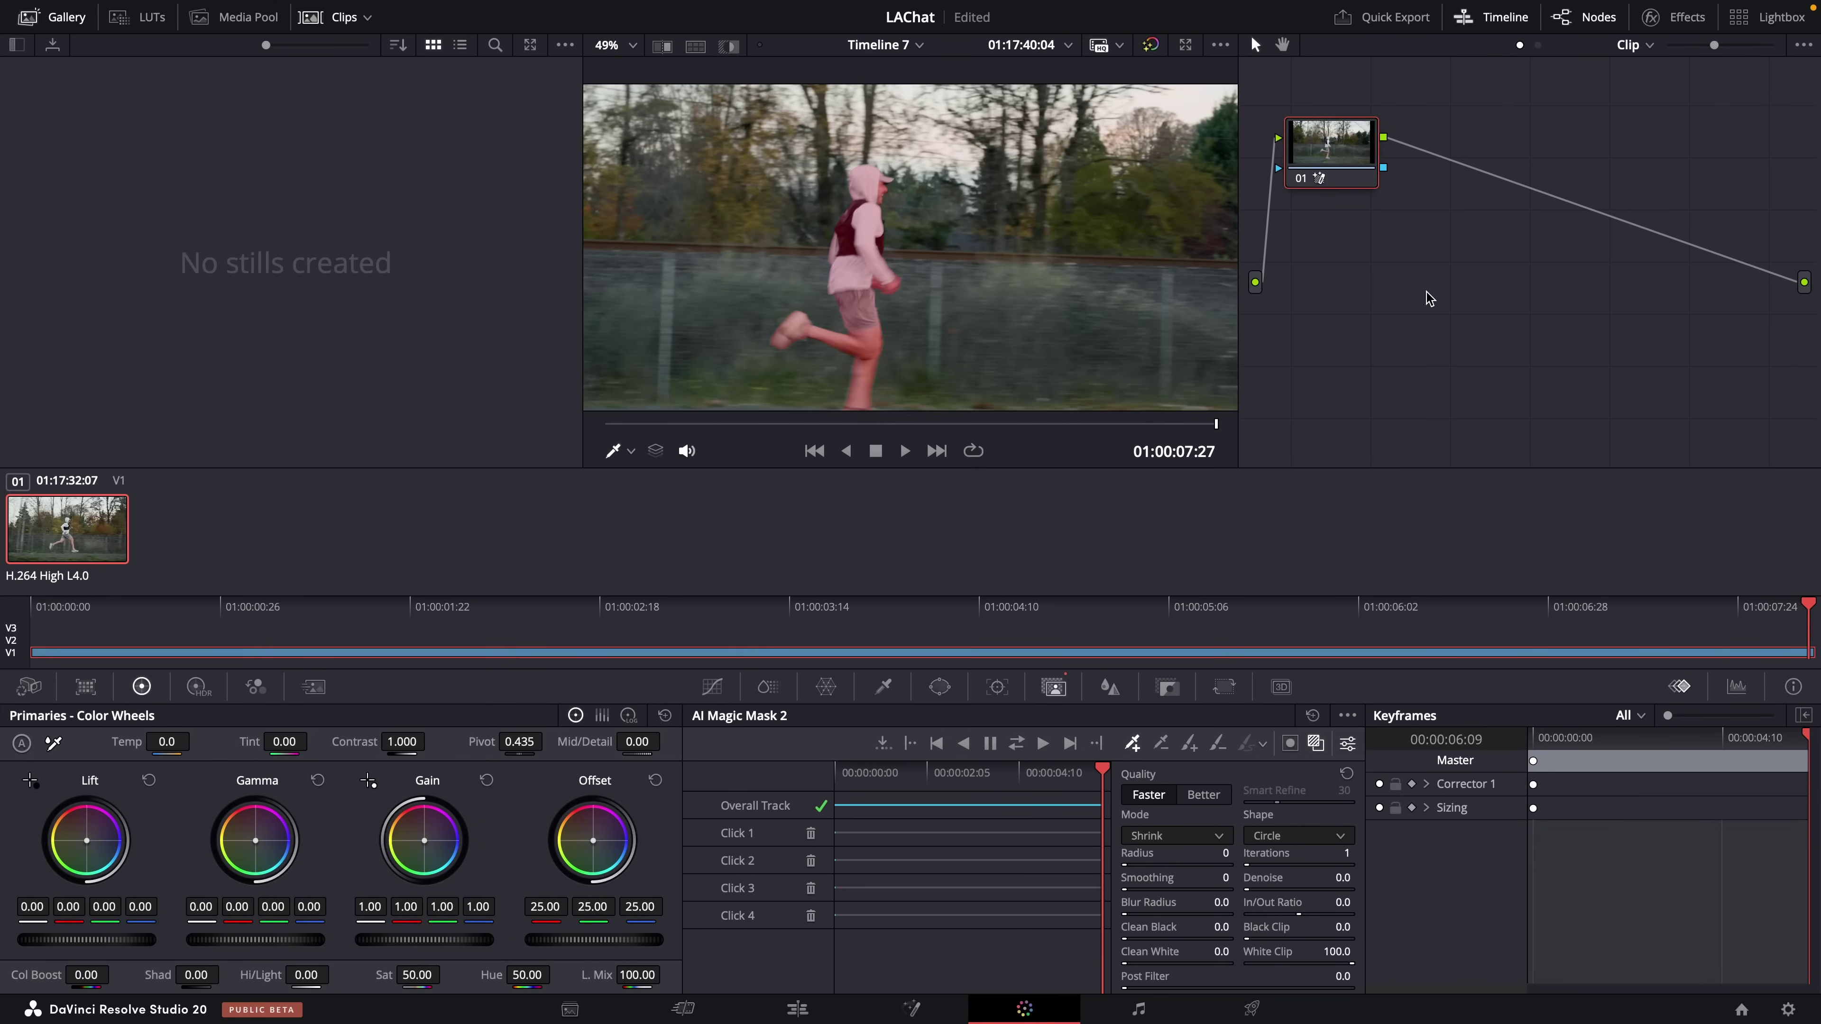
right_click(1485, 245)
click(1542, 338)
drag(1385, 169, 1803, 318)
click(1323, 747)
- Play the isolated runner clip and replay it from the middle to check the mask's edges
key(space)
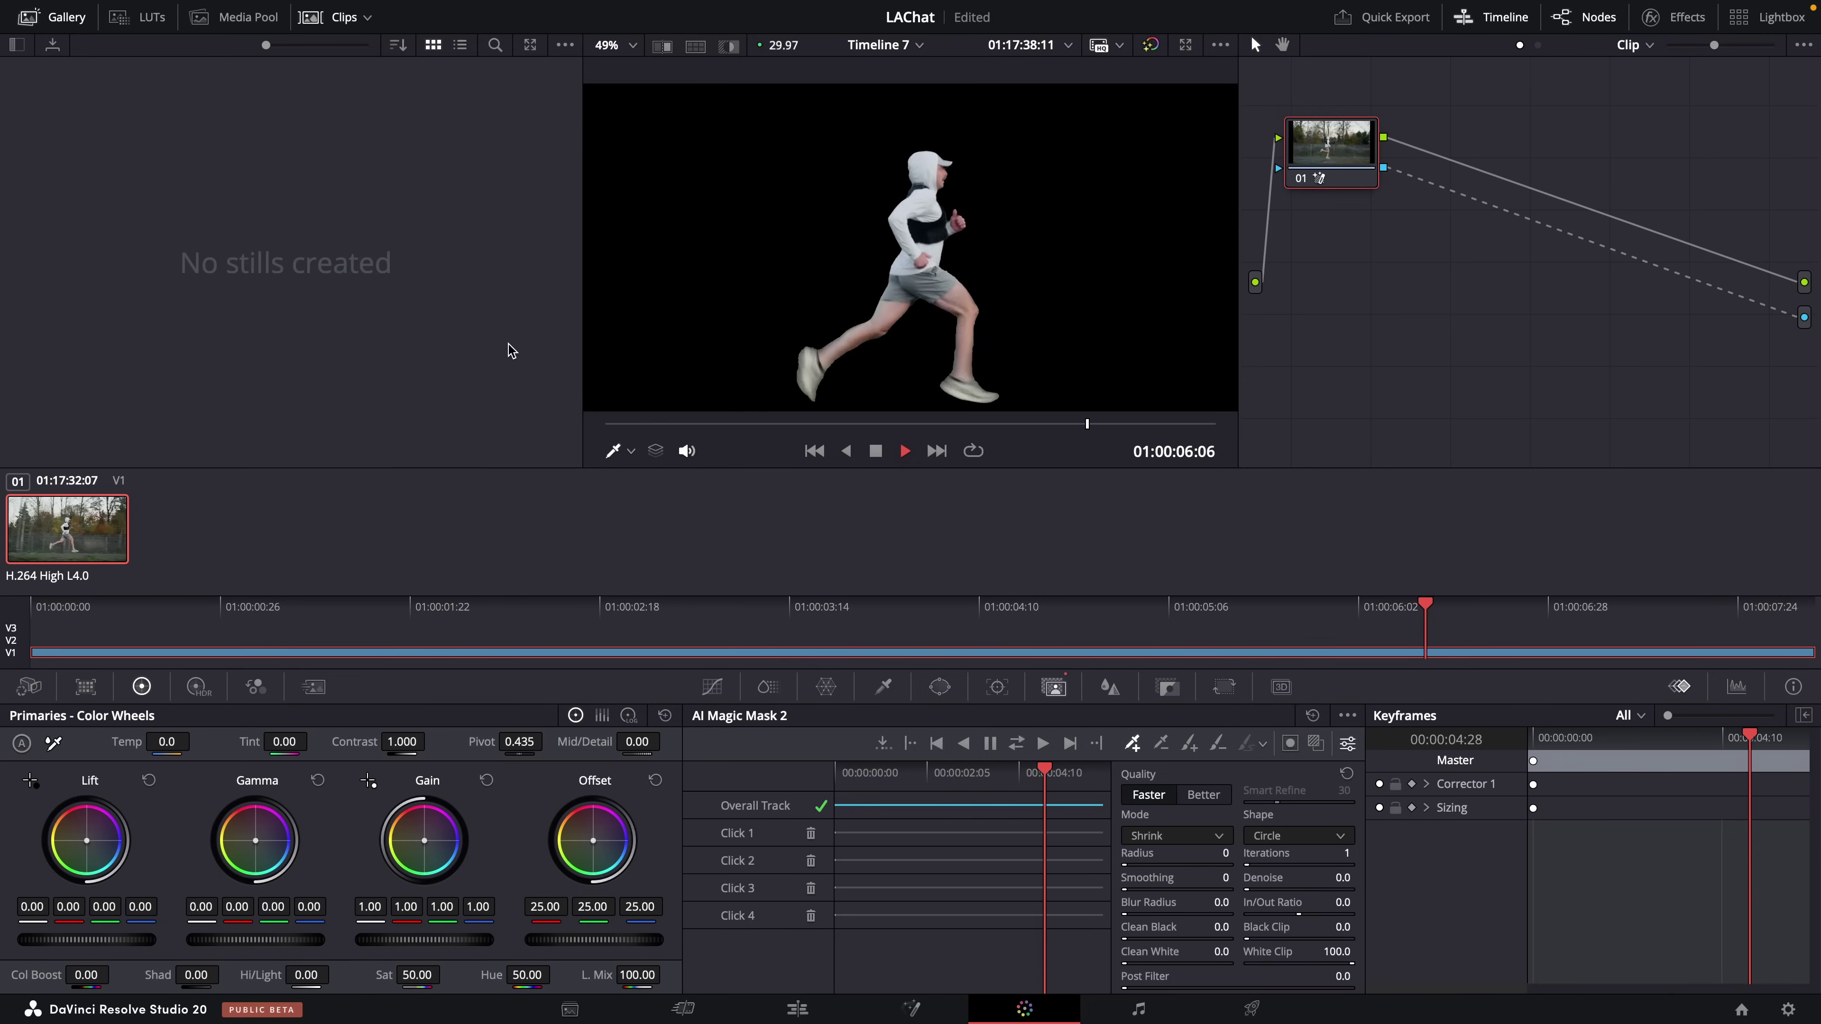
key(space)
drag(1105, 424, 860, 439)
key(space)
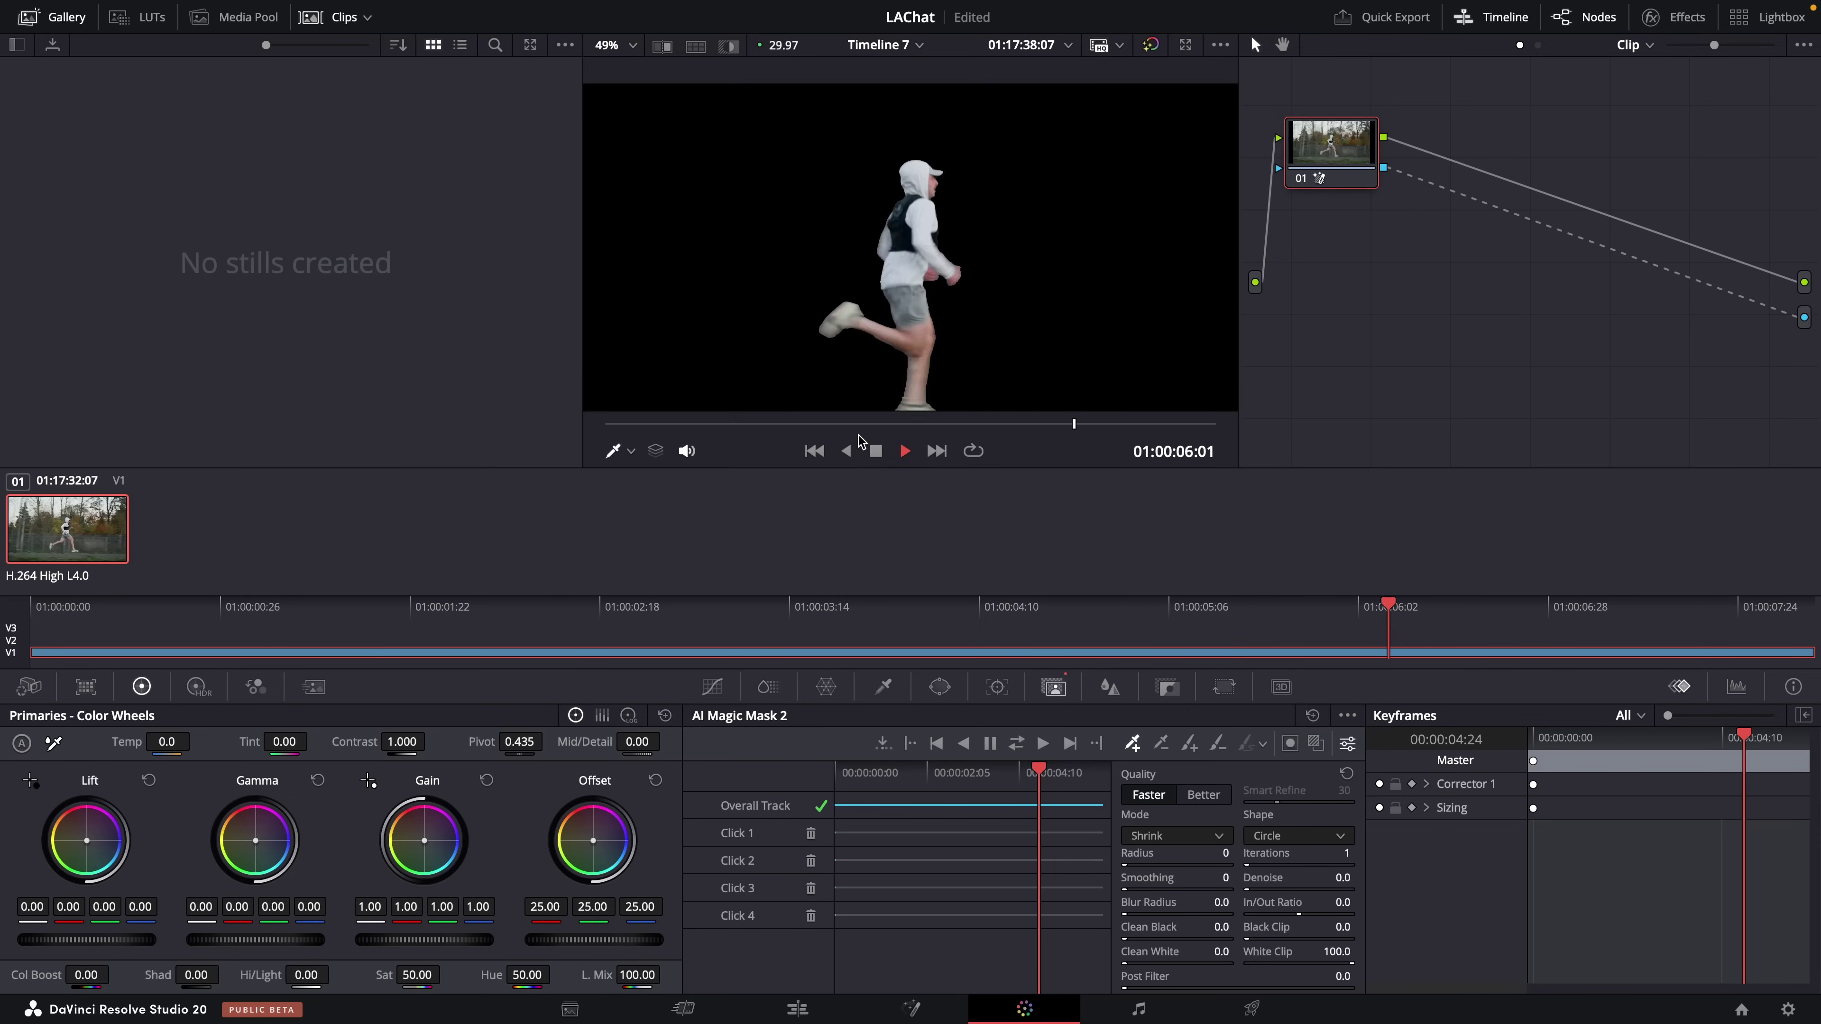
key(space)
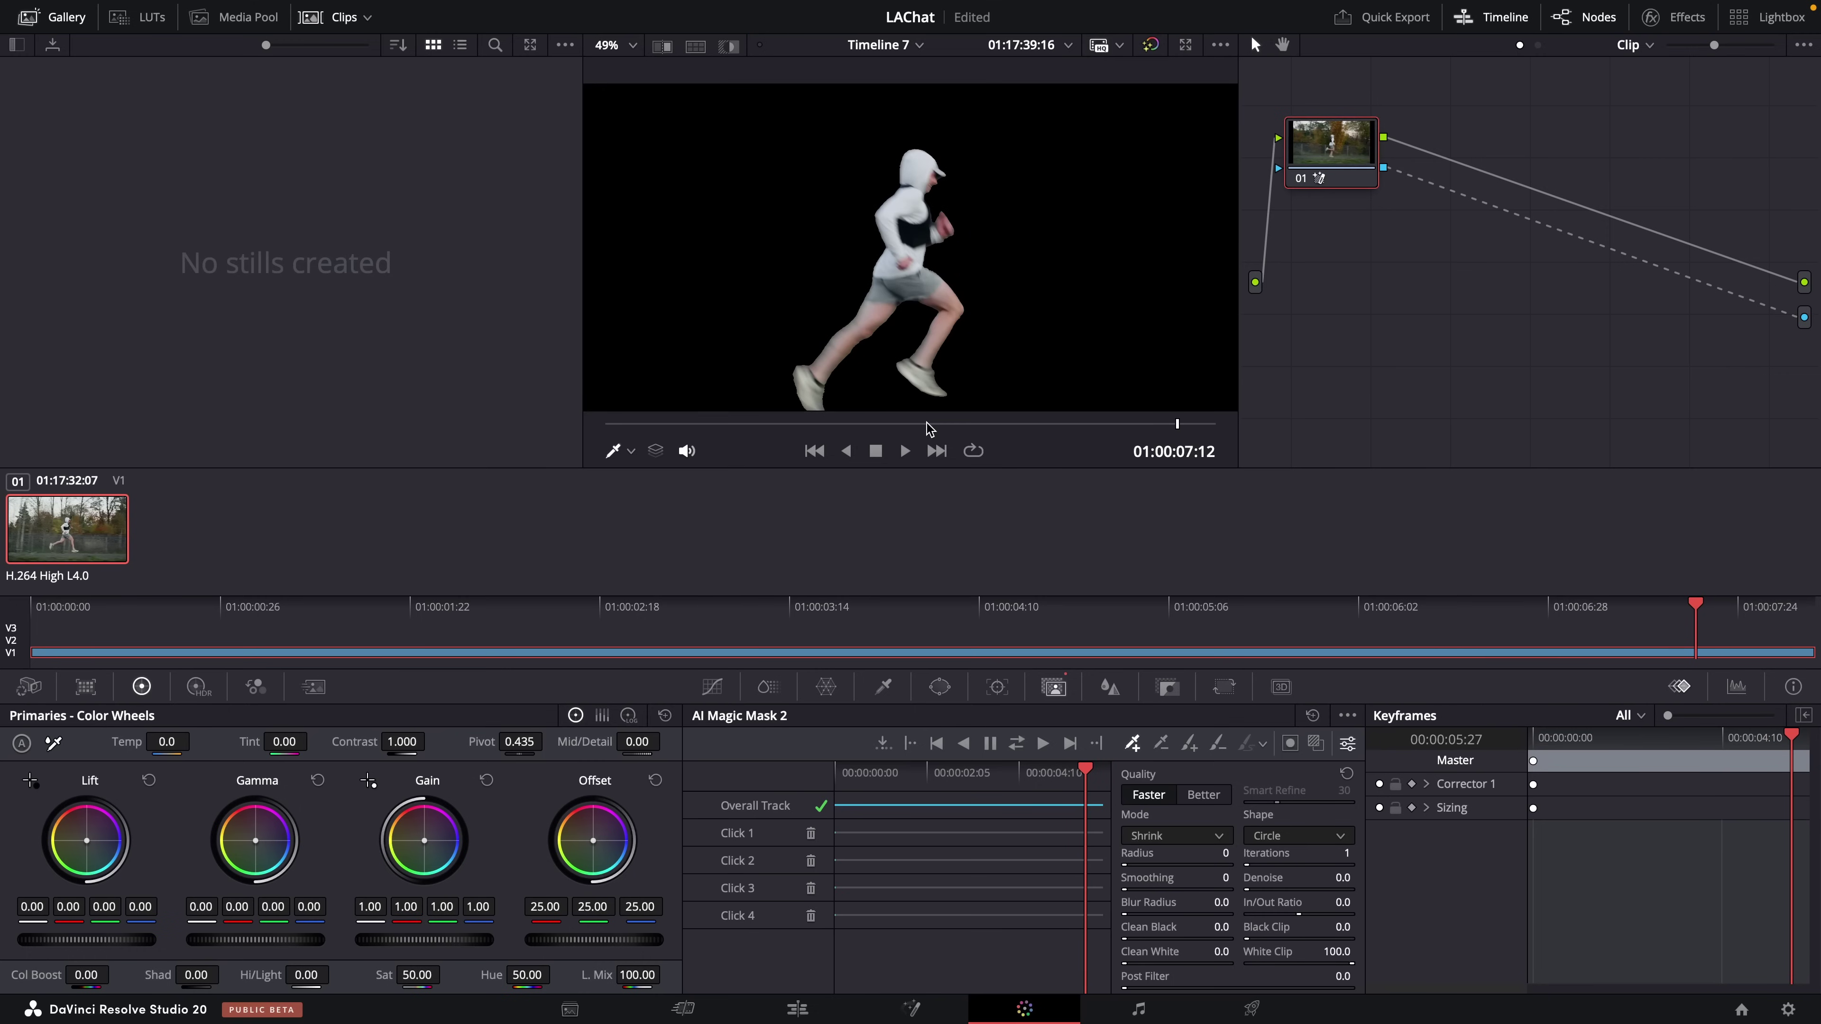
- Try to paint the runner's fist out of the mask with the subtract brush at 01:00:07:12, and undo the stroke
scroll(945, 184, up, 10)
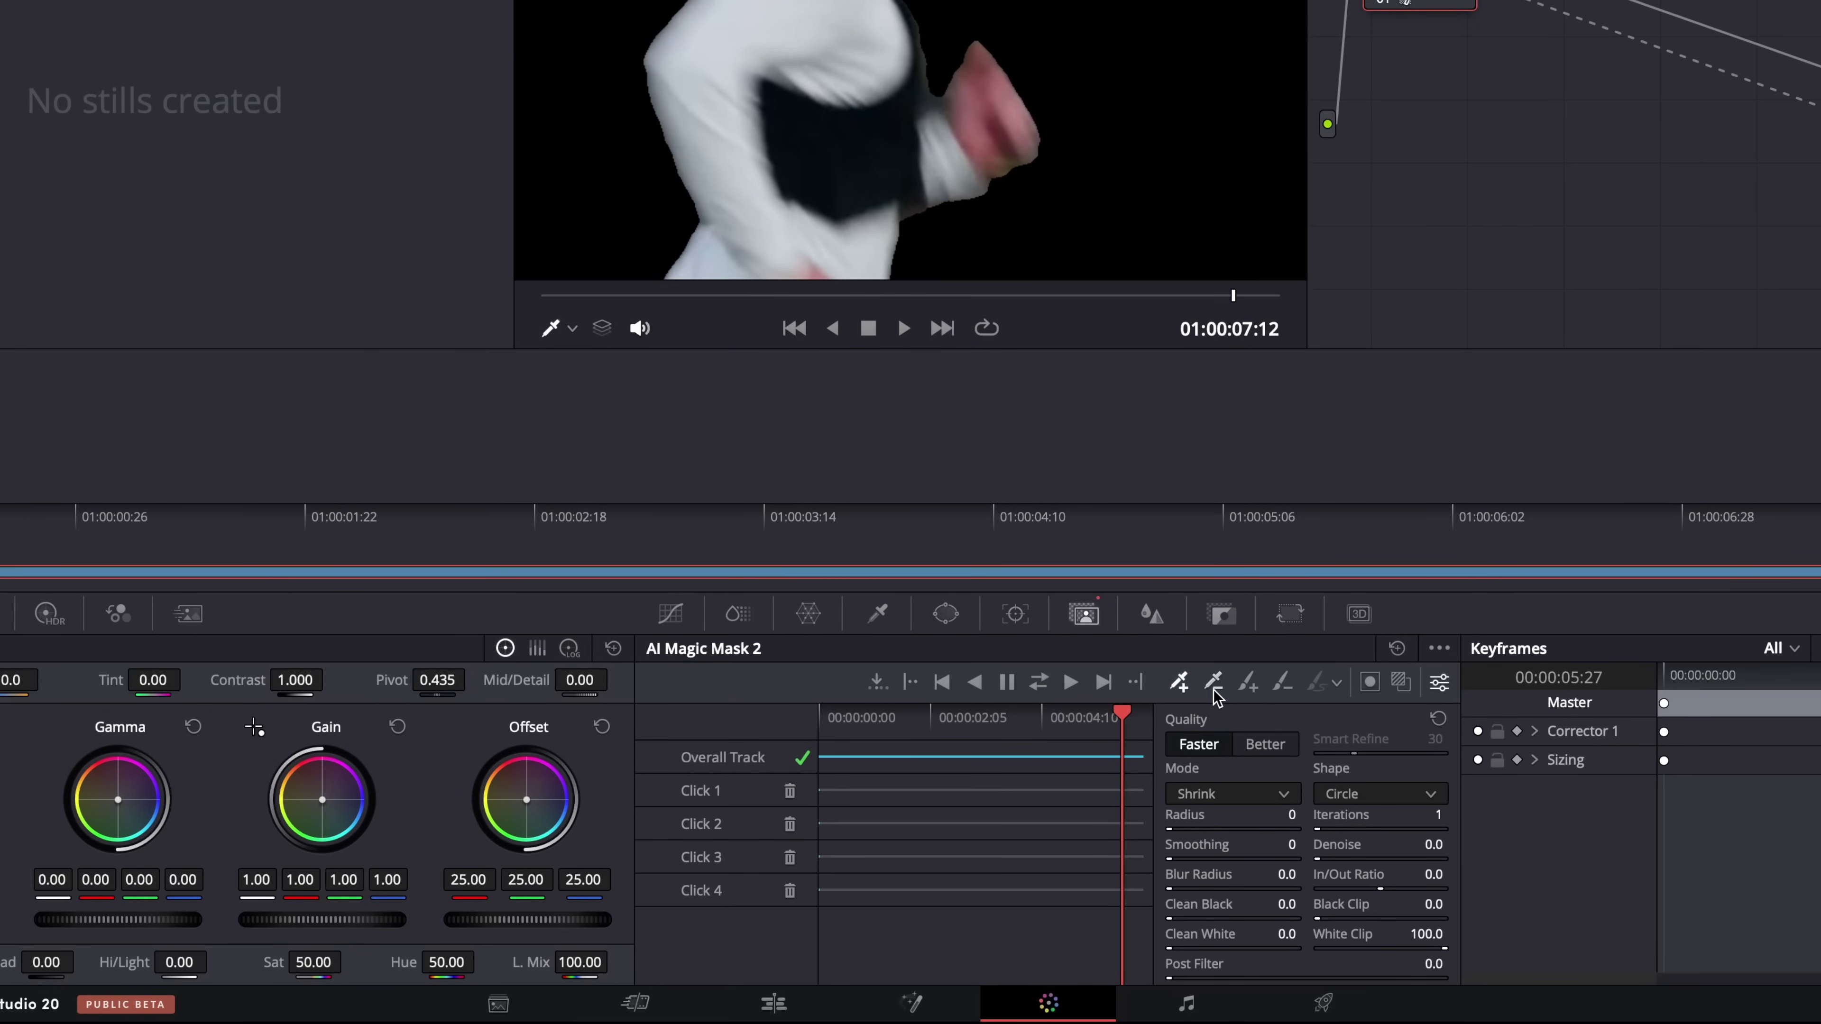
click(1251, 691)
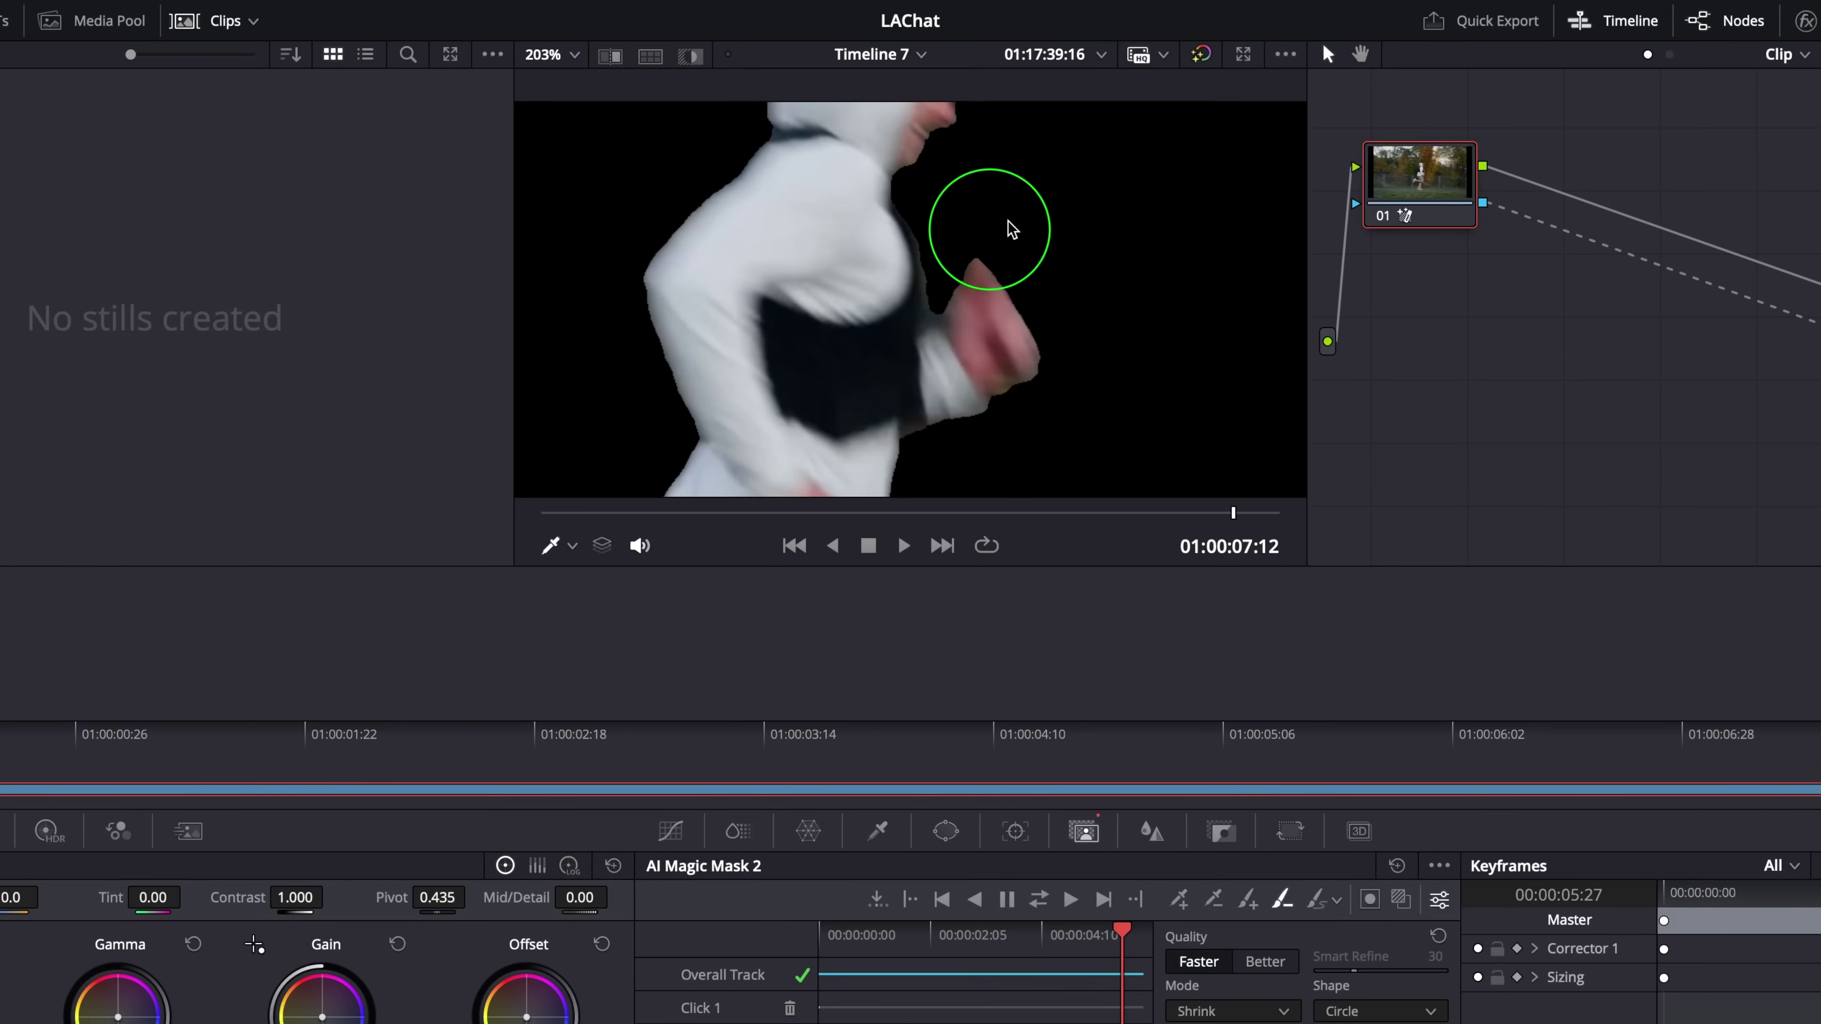
mouse_move(1008, 236)
mouse_down()
mouse_move(1001, 308)
mouse_move(1031, 368)
mouse_move(985, 398)
mouse_up()
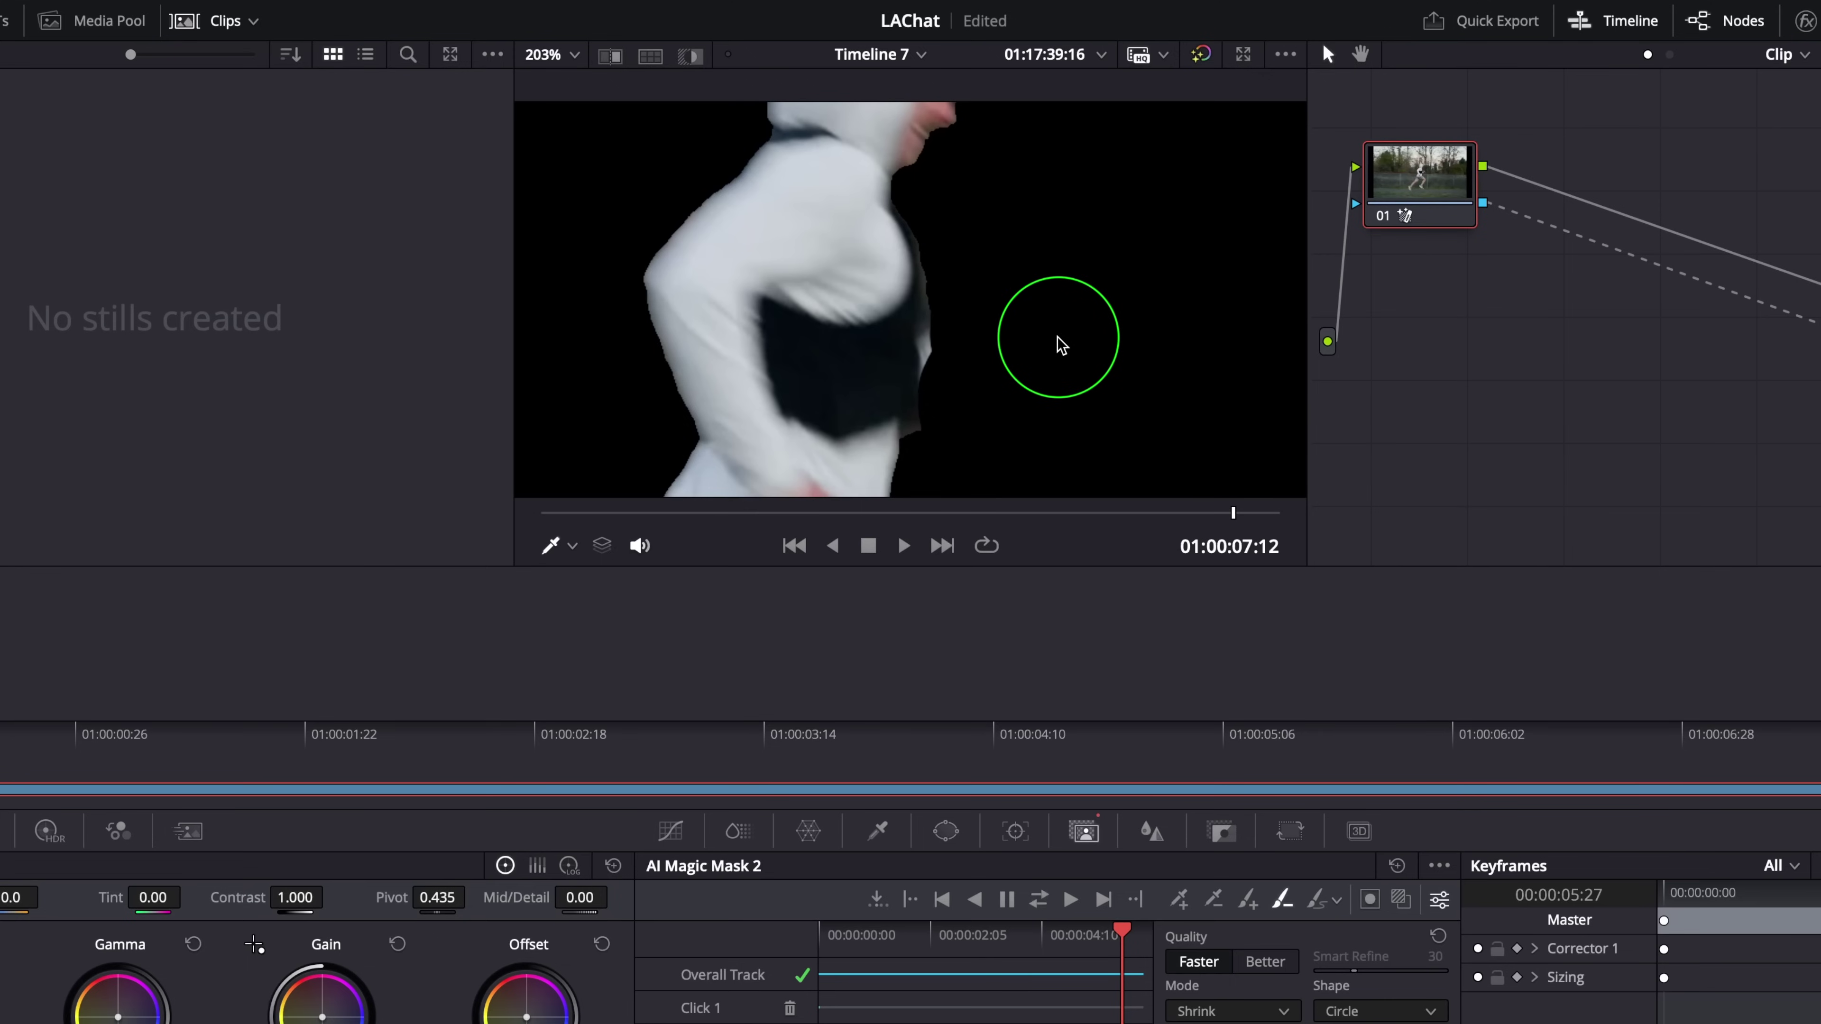
key(ctrl+z)
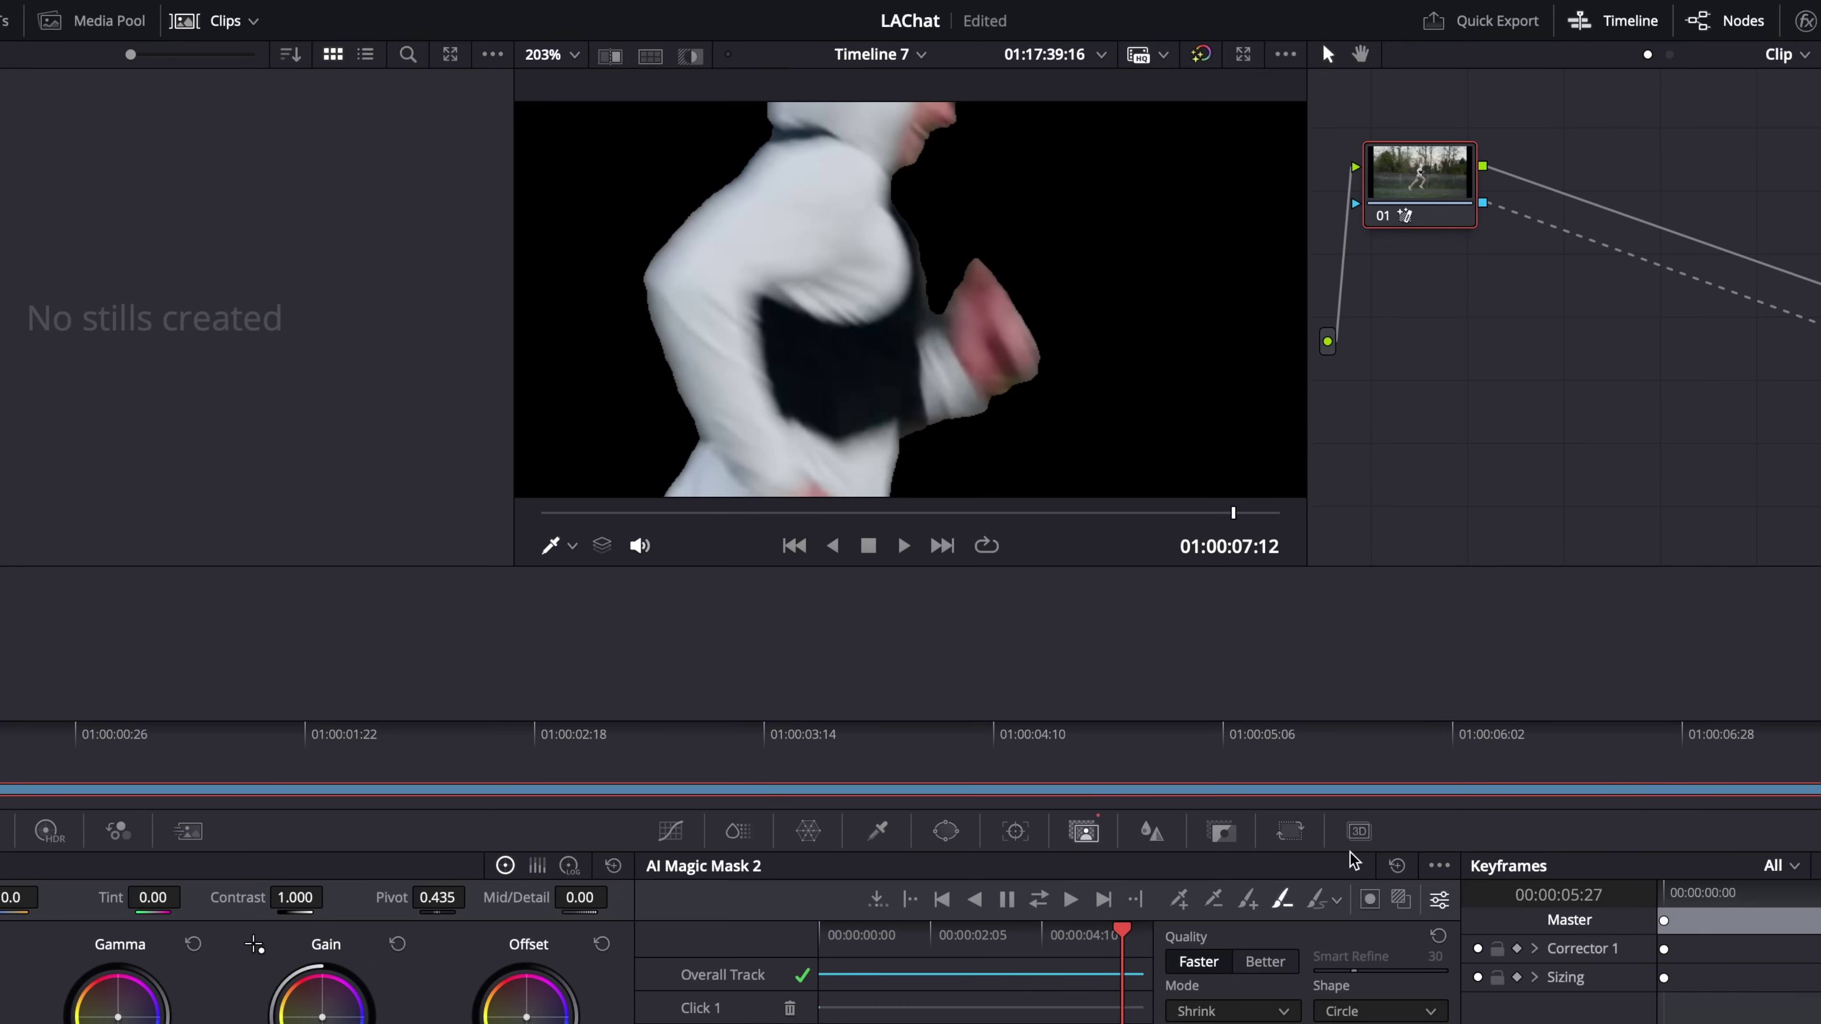
- Reduce the Magic Mask brush size and paint the area around the runner's fist into the mask with the add brush
click(1338, 905)
drag(1291, 945, 1273, 946)
mouse_move(976, 268)
mouse_down()
mouse_move(1086, 293)
mouse_move(1061, 373)
mouse_up()
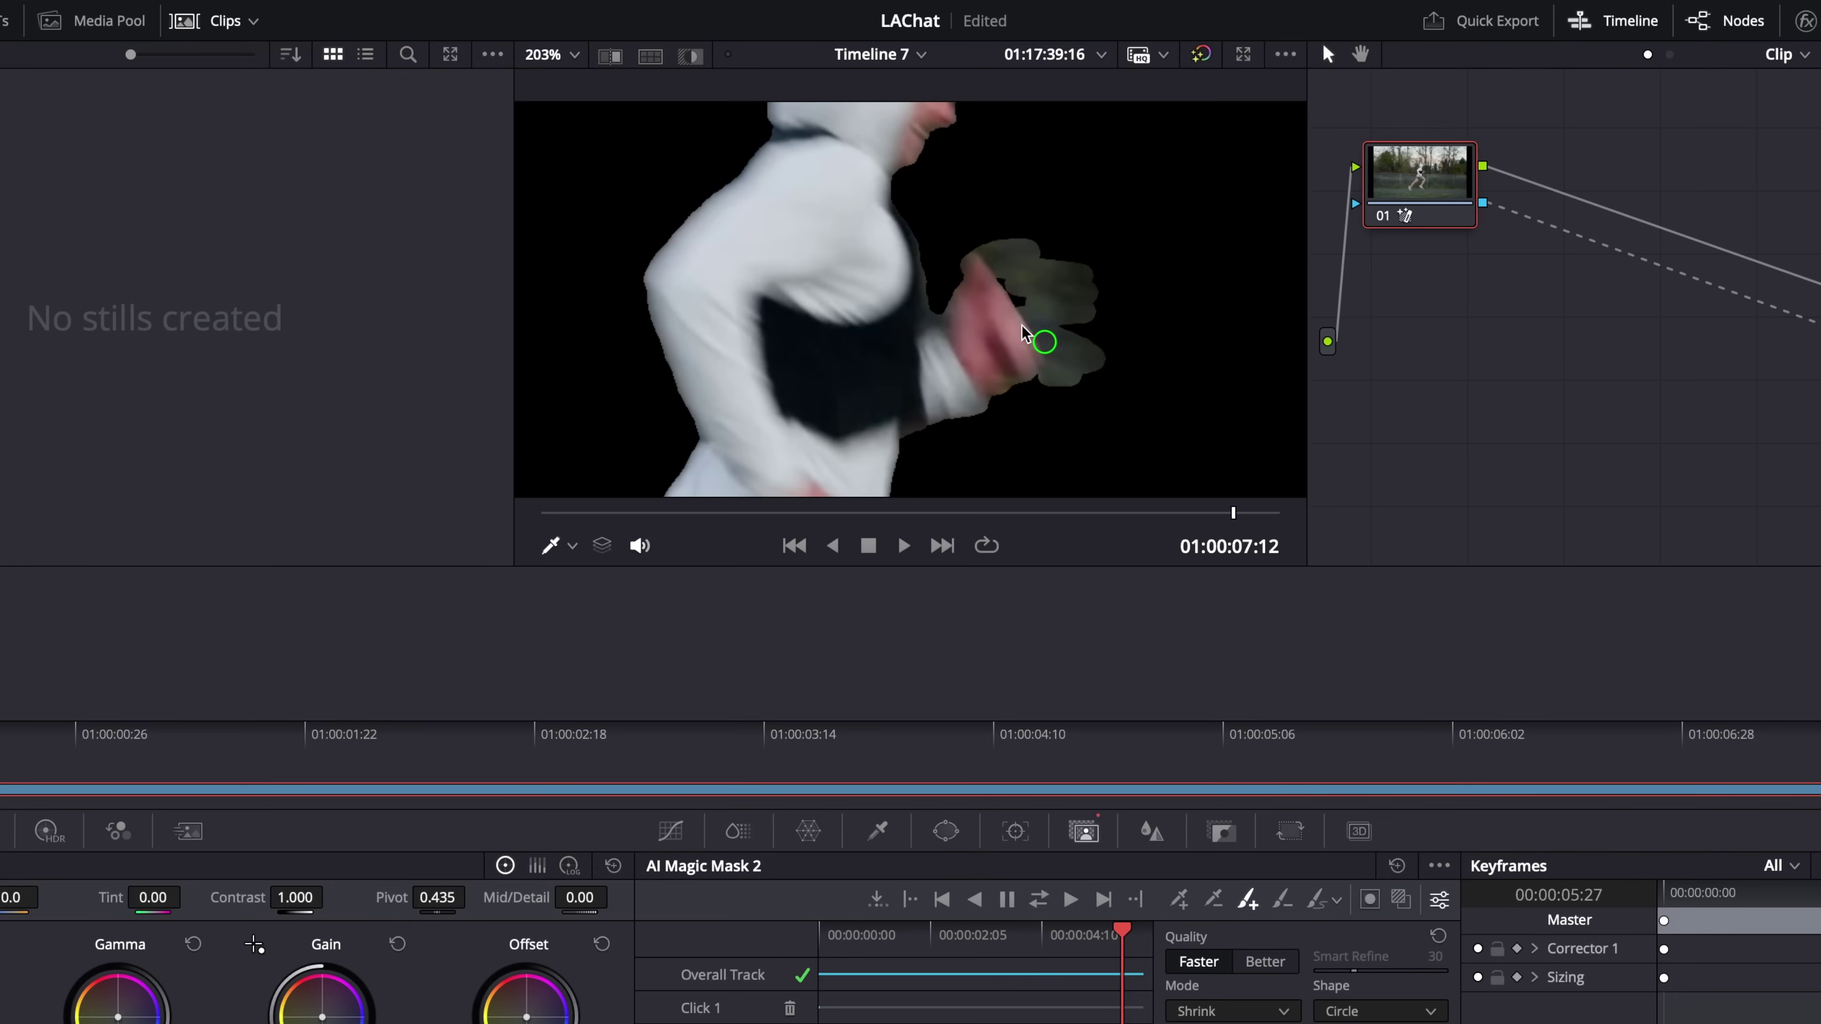
drag(1069, 357, 1077, 353)
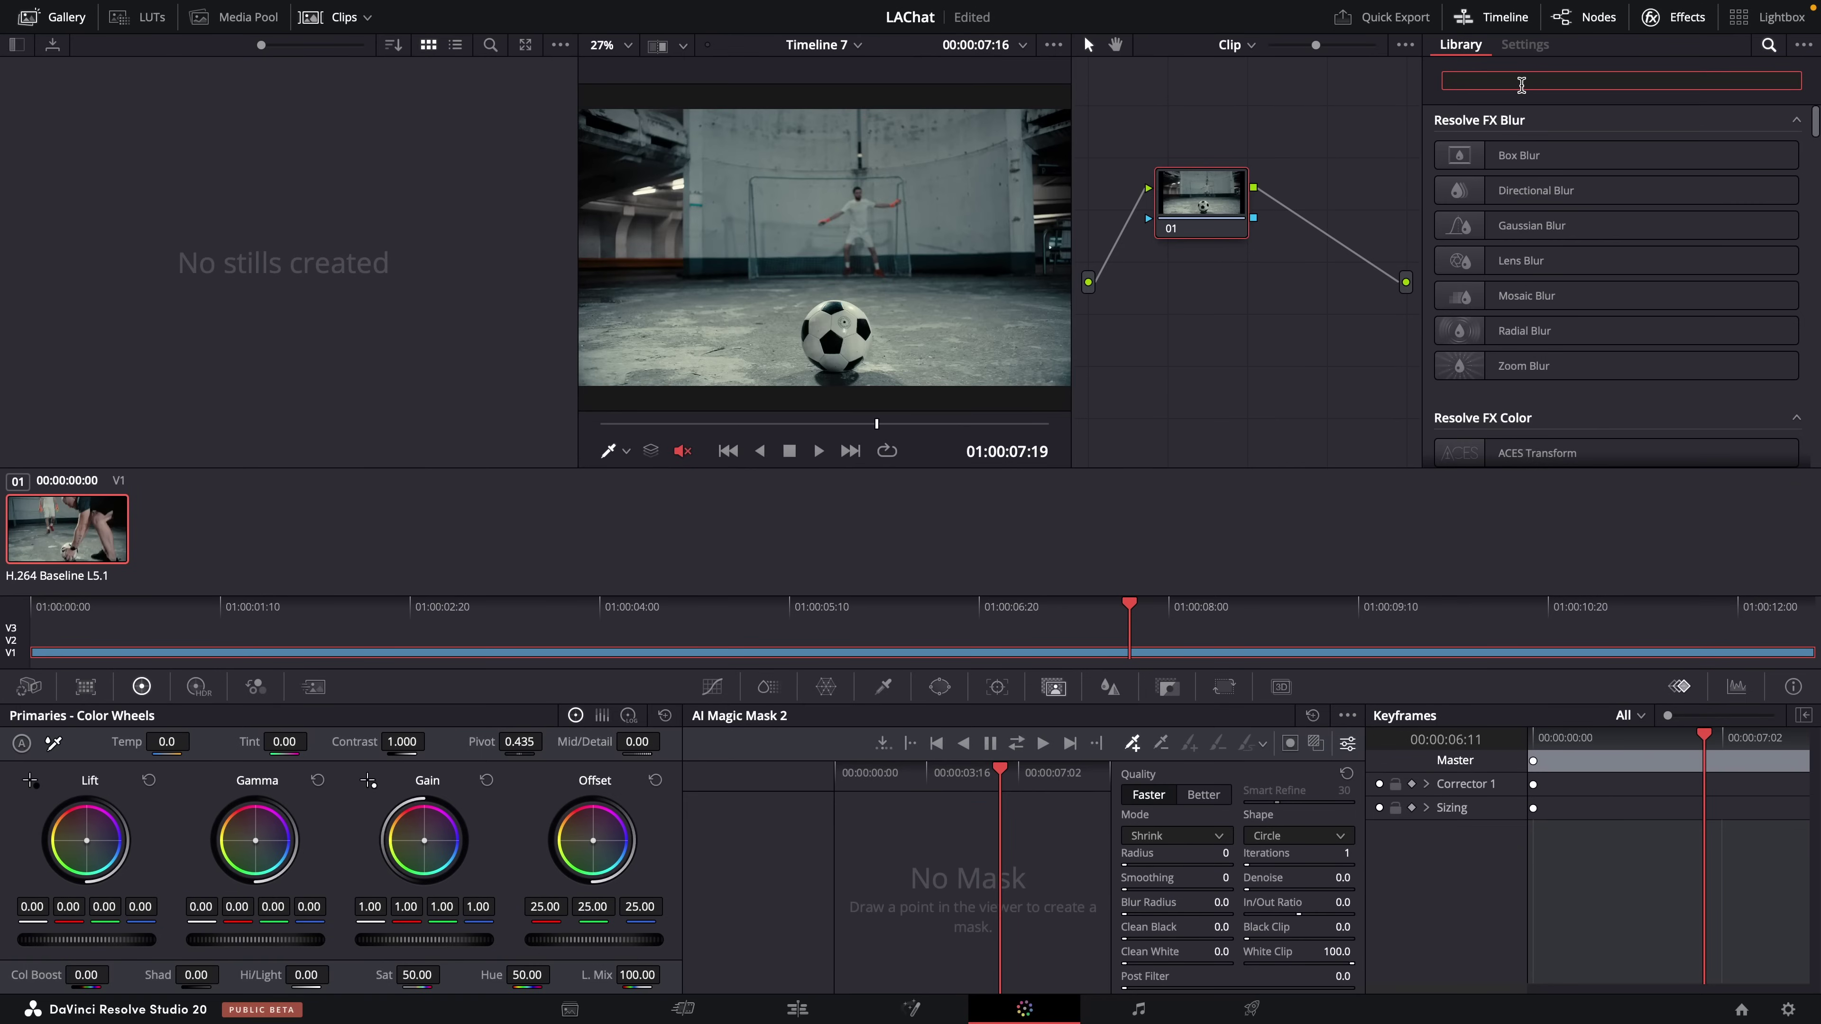
- Apply the Depth Map effect to node 01 of the soccer clip, keep Better quality, and scrub the depth preview to 01:00:06:11
text(depth)
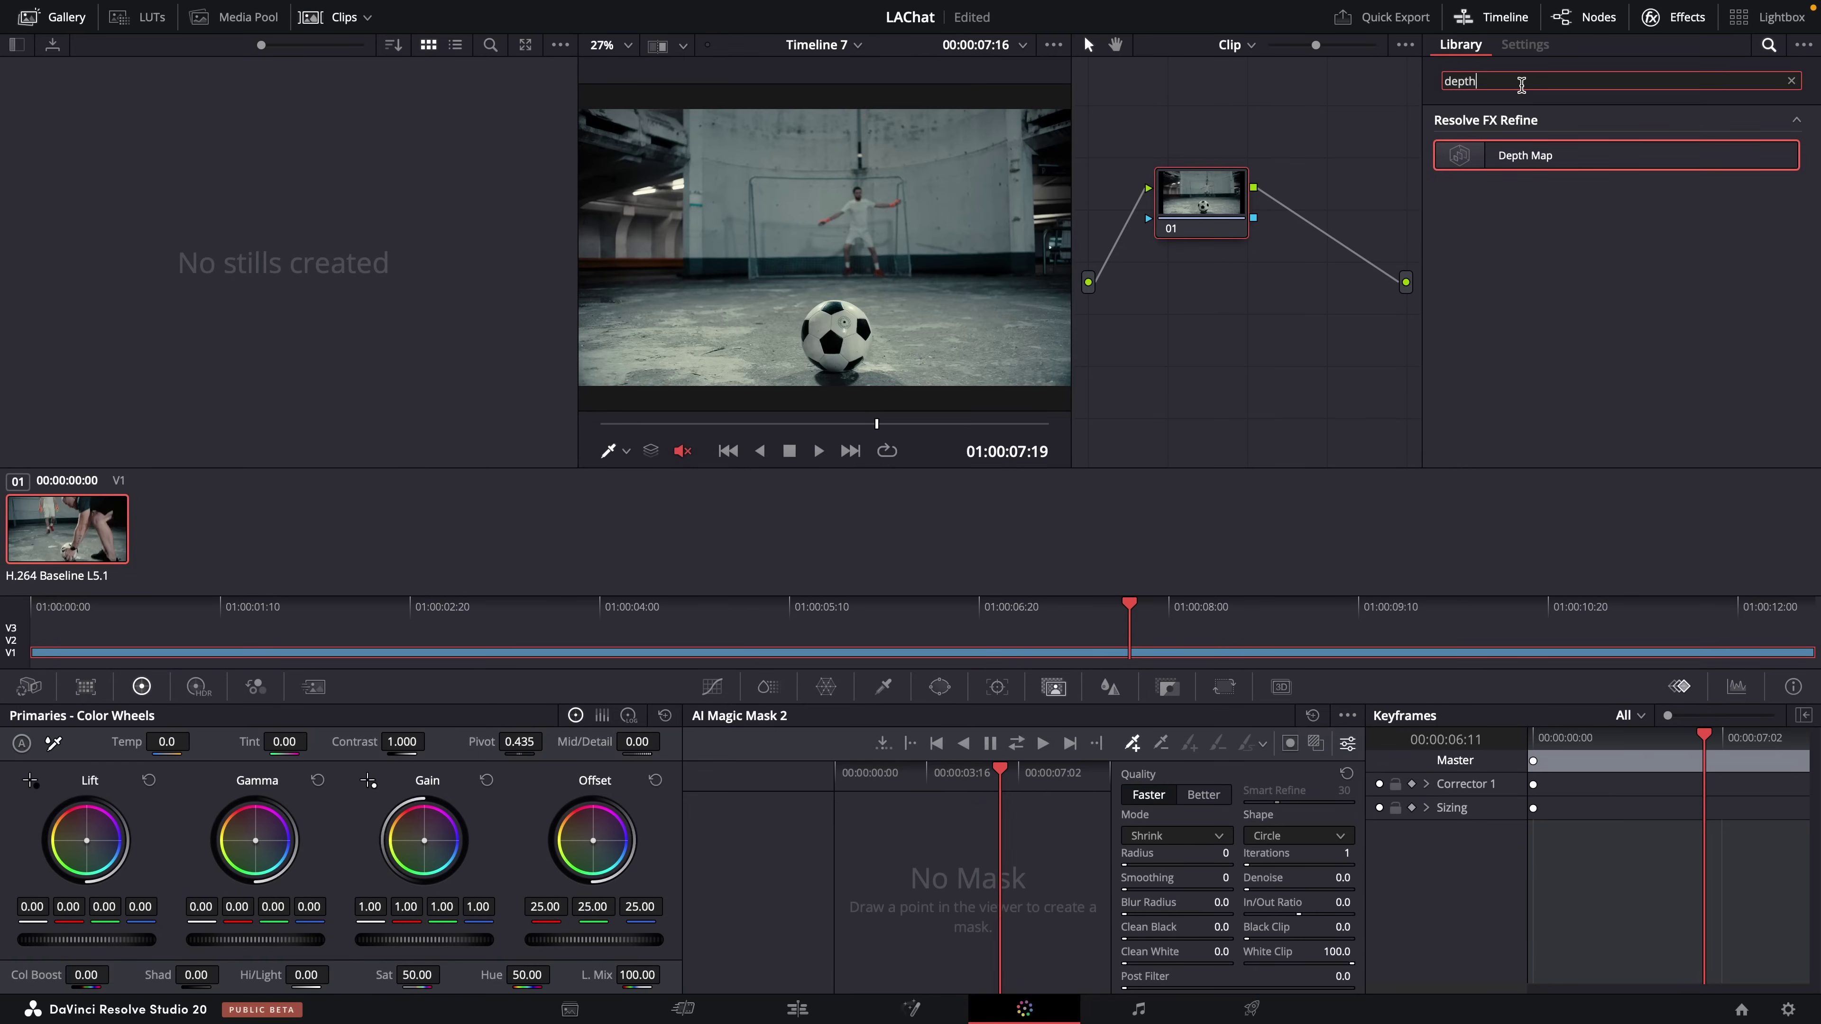
drag(1565, 165, 1196, 192)
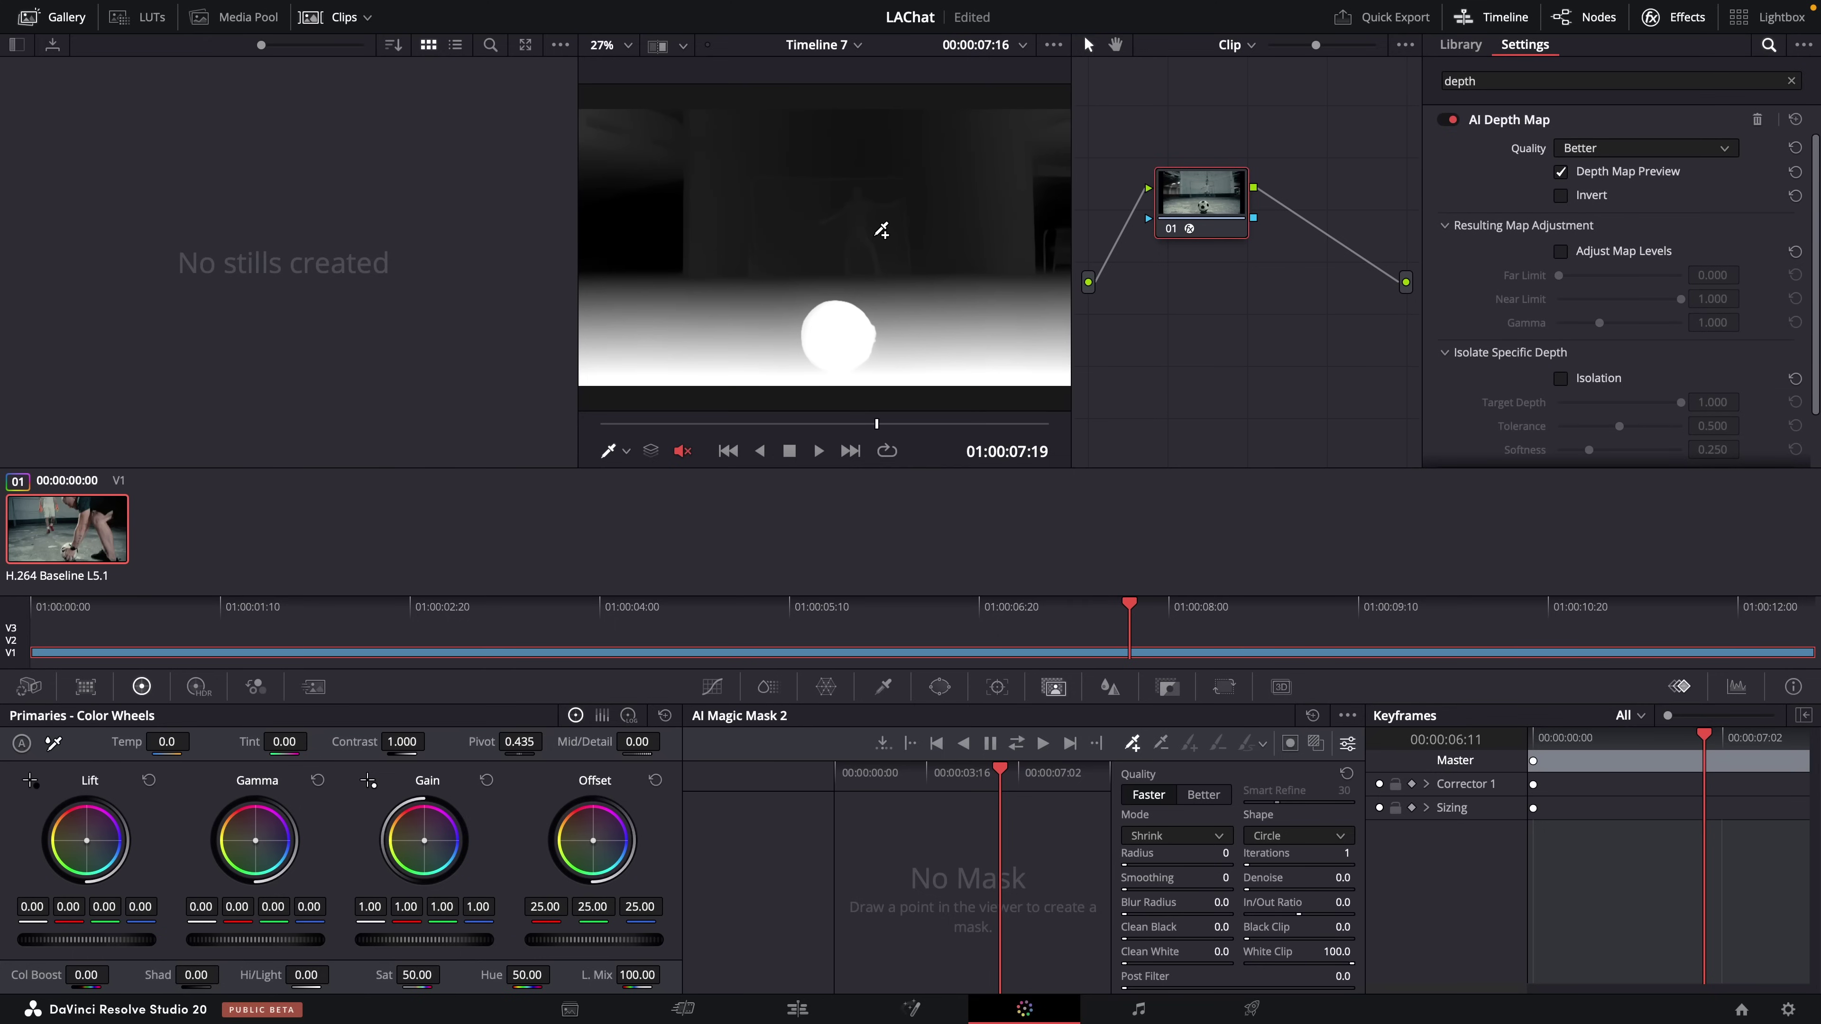
click(1614, 147)
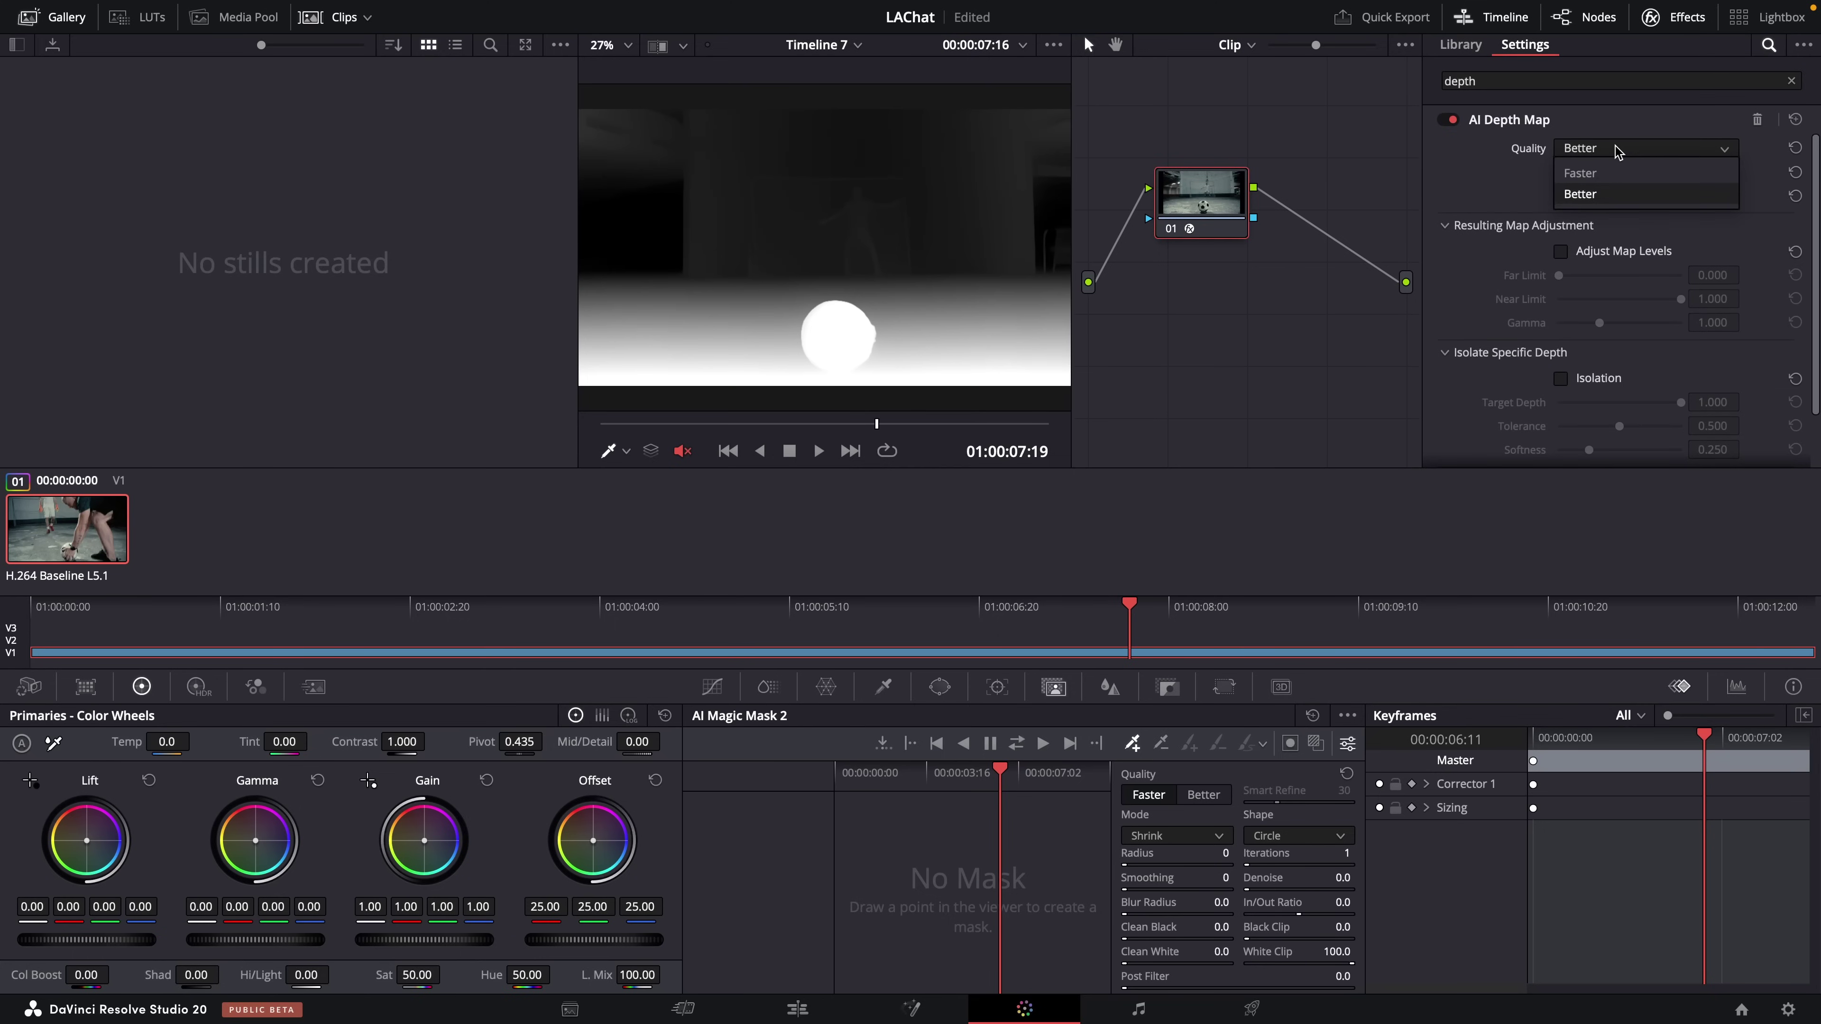
click(1617, 148)
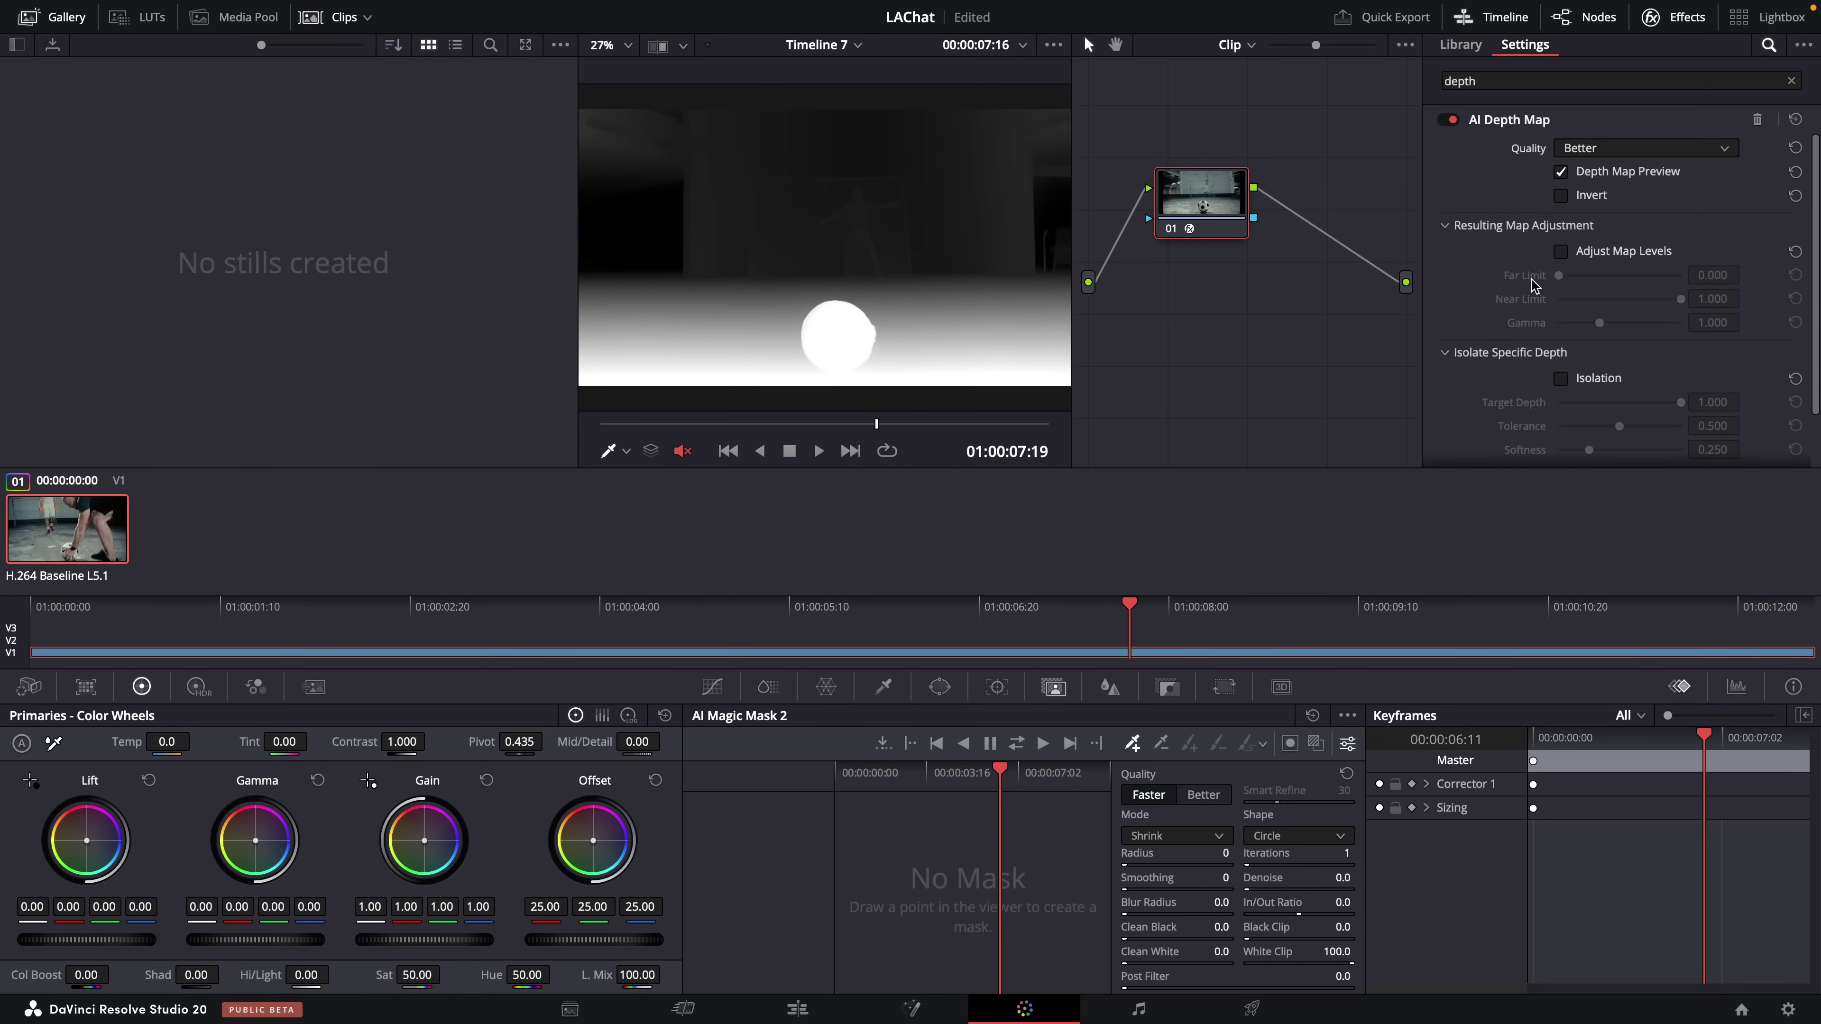
scroll(1815, 233, down, 2)
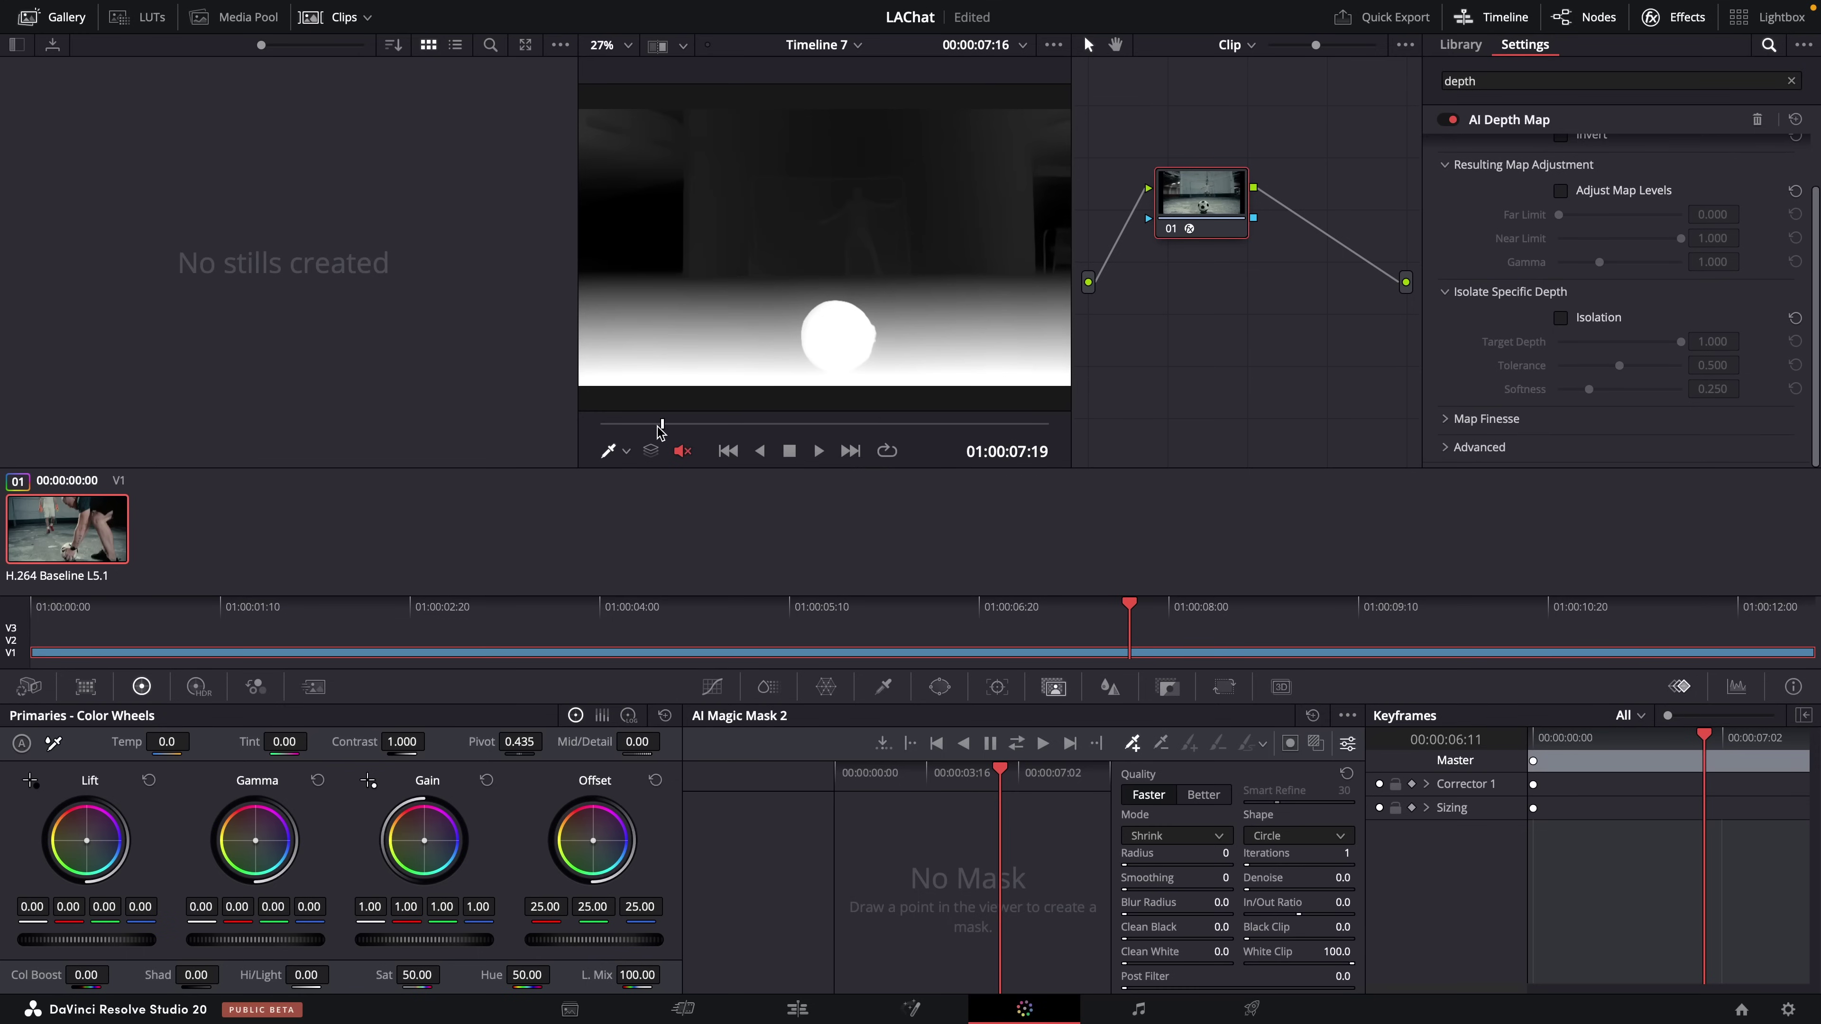
drag(601, 430, 831, 426)
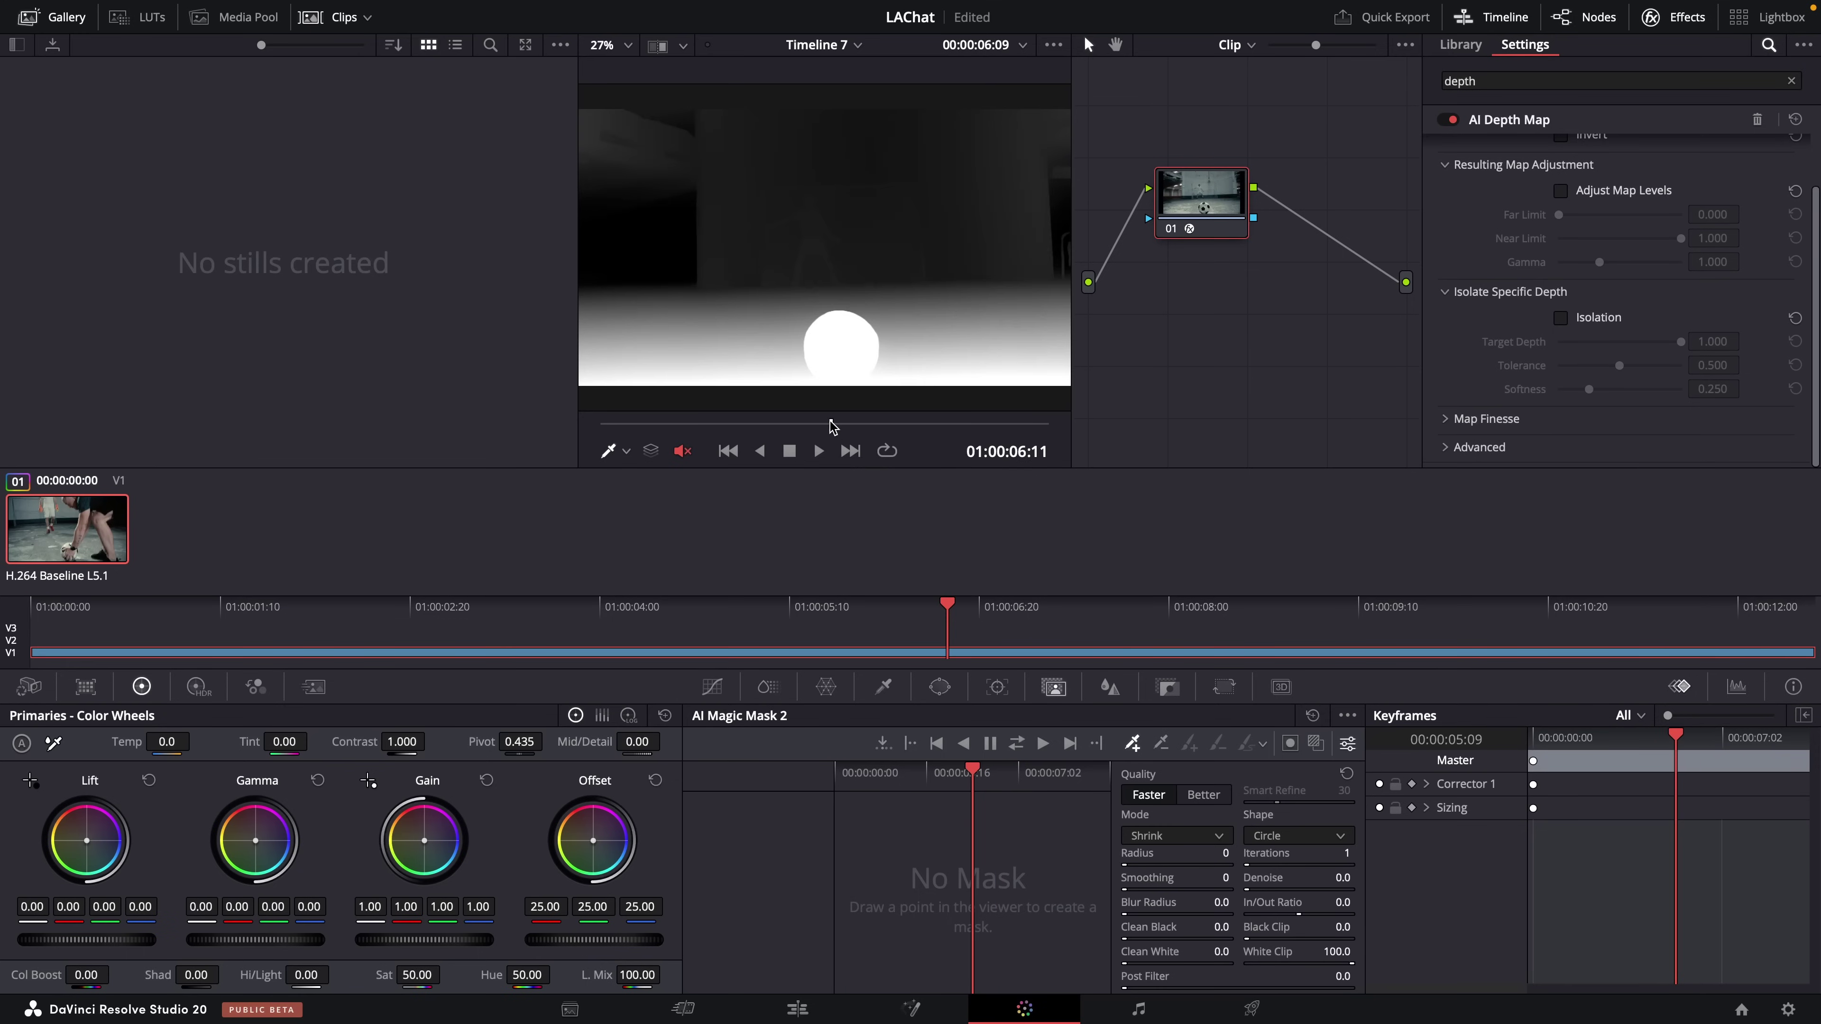